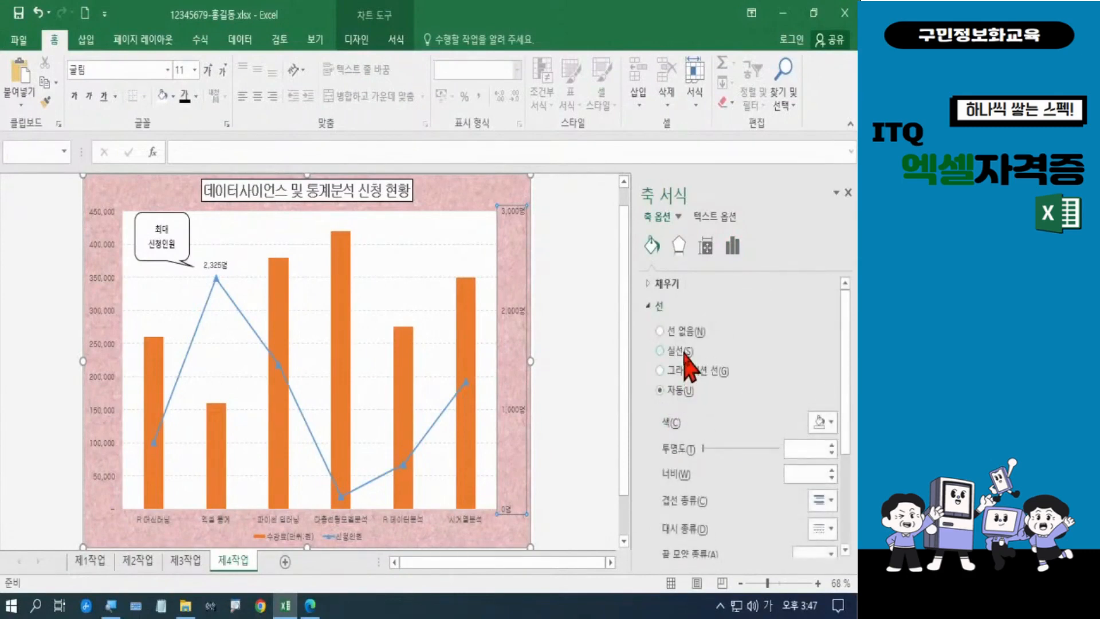
- Give the chart's selected secondary vertical axis a solid black line
click(685, 351)
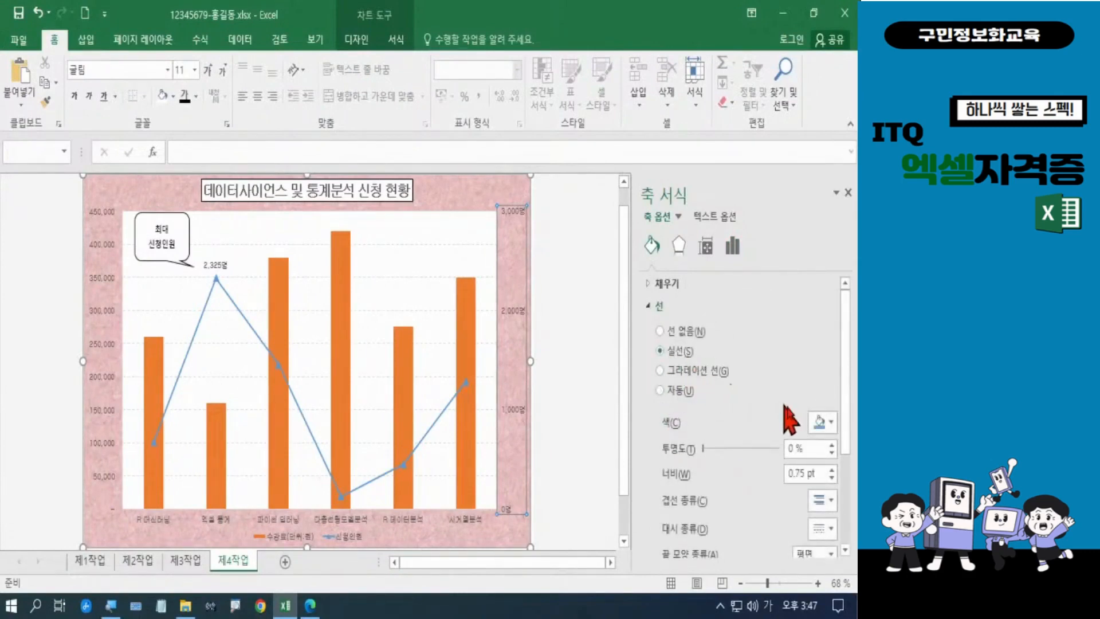
click(831, 436)
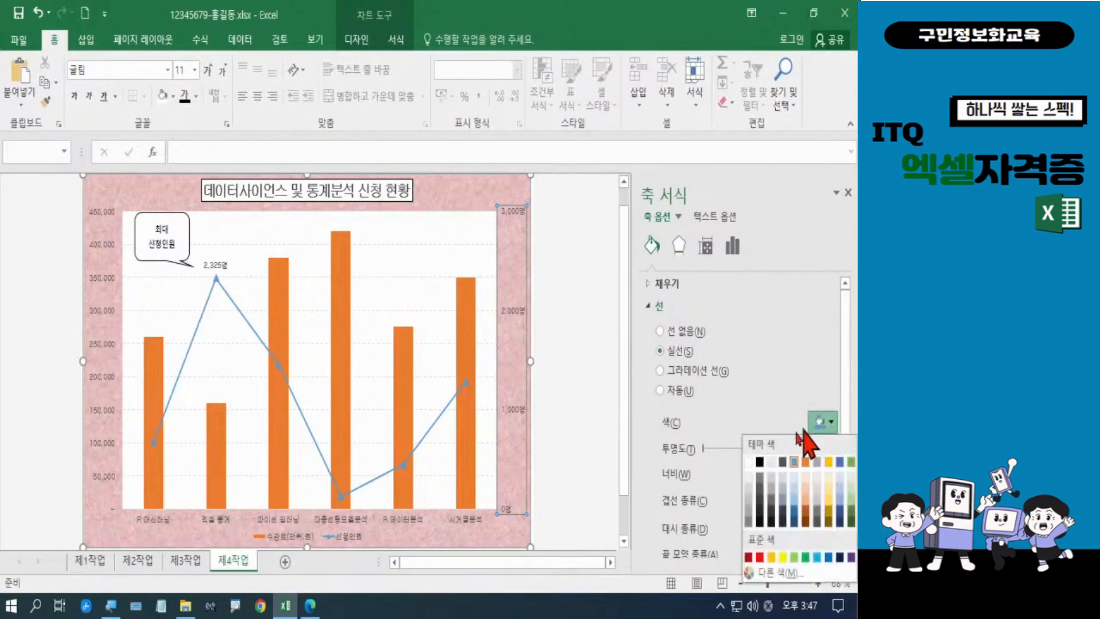
click(762, 462)
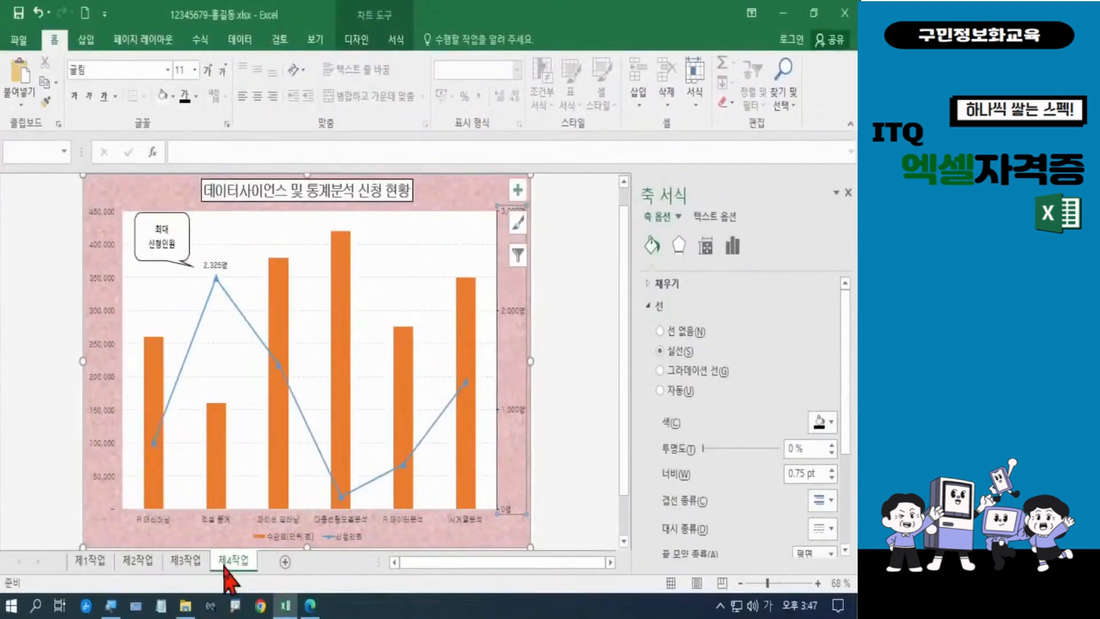
- Apply a solid line to the chart's horizontal axis and its primary vertical axis
click(288, 514)
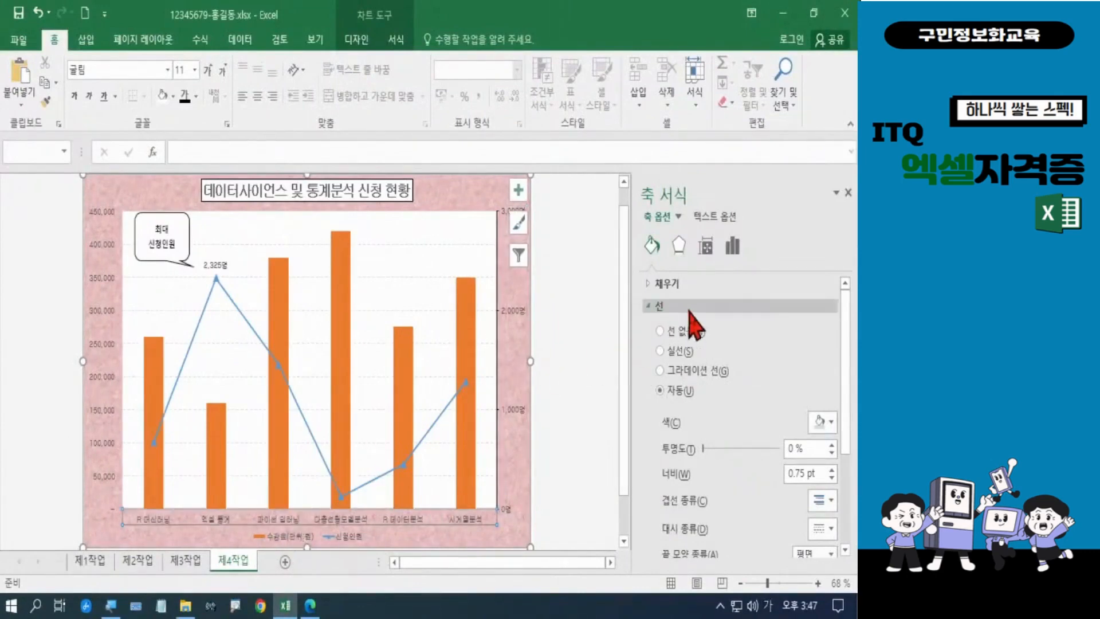
click(663, 355)
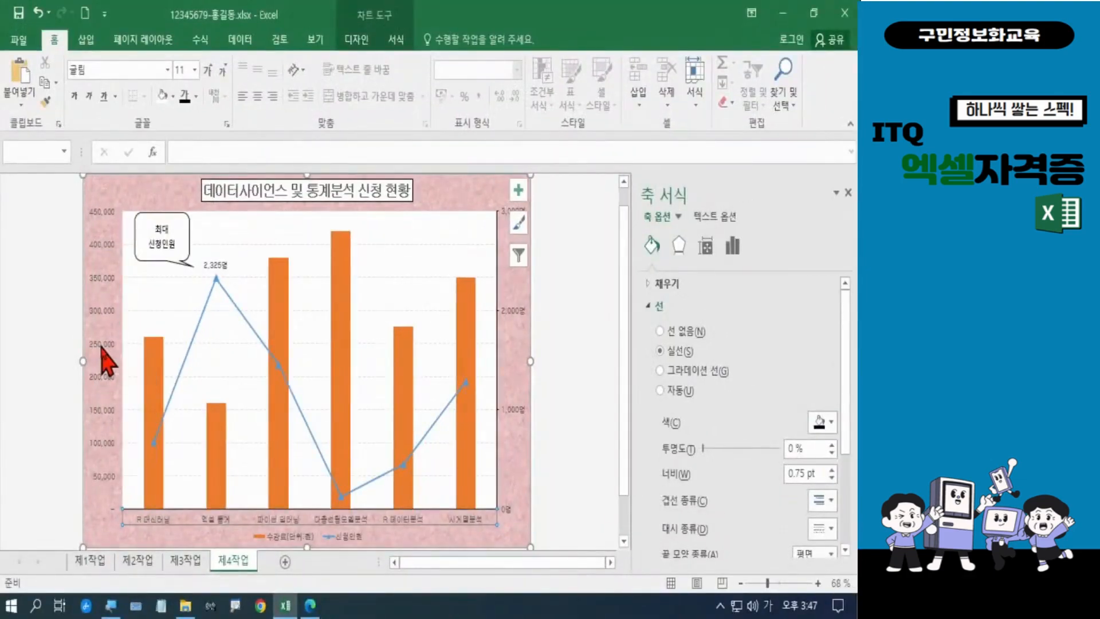
click(106, 361)
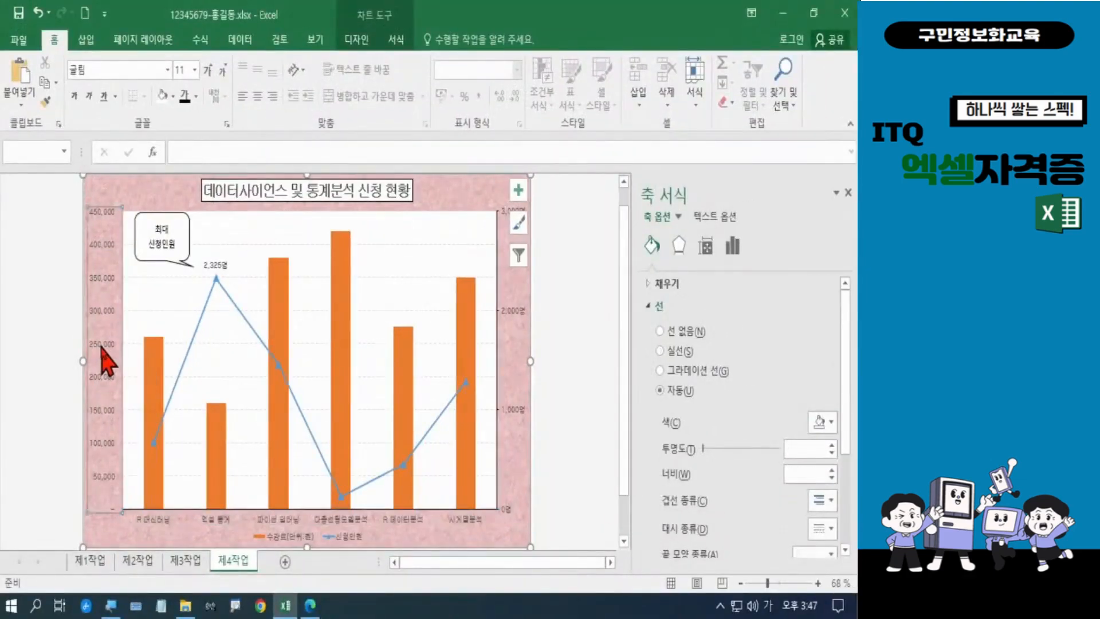
click(670, 350)
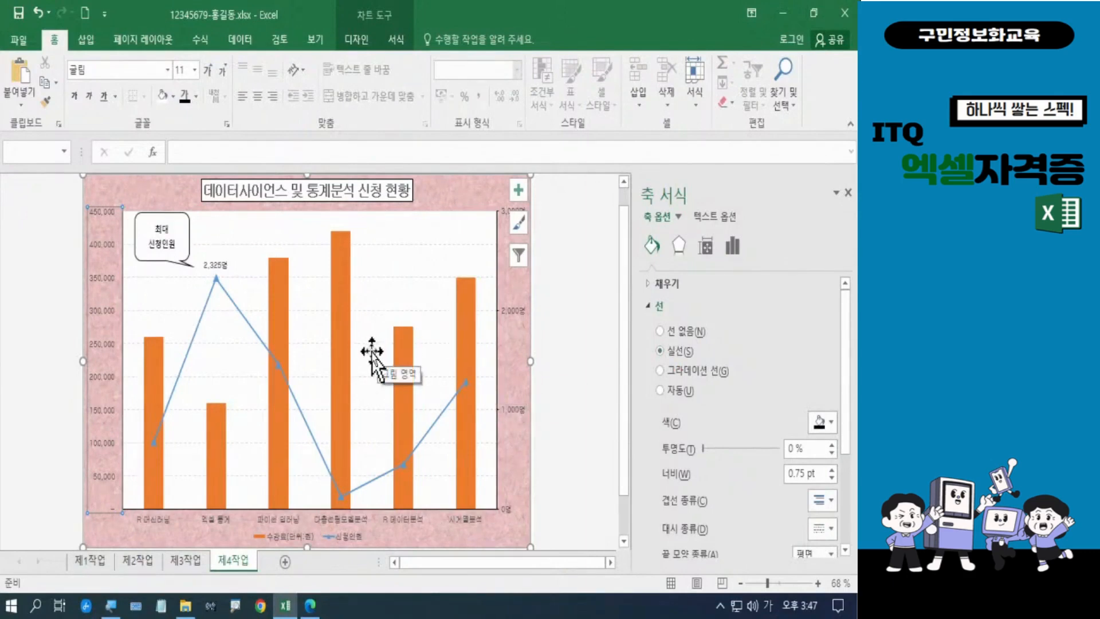
- Switch to the 제1작업 sheet, close the shape formatting pane and select empty cell L3
click(102, 559)
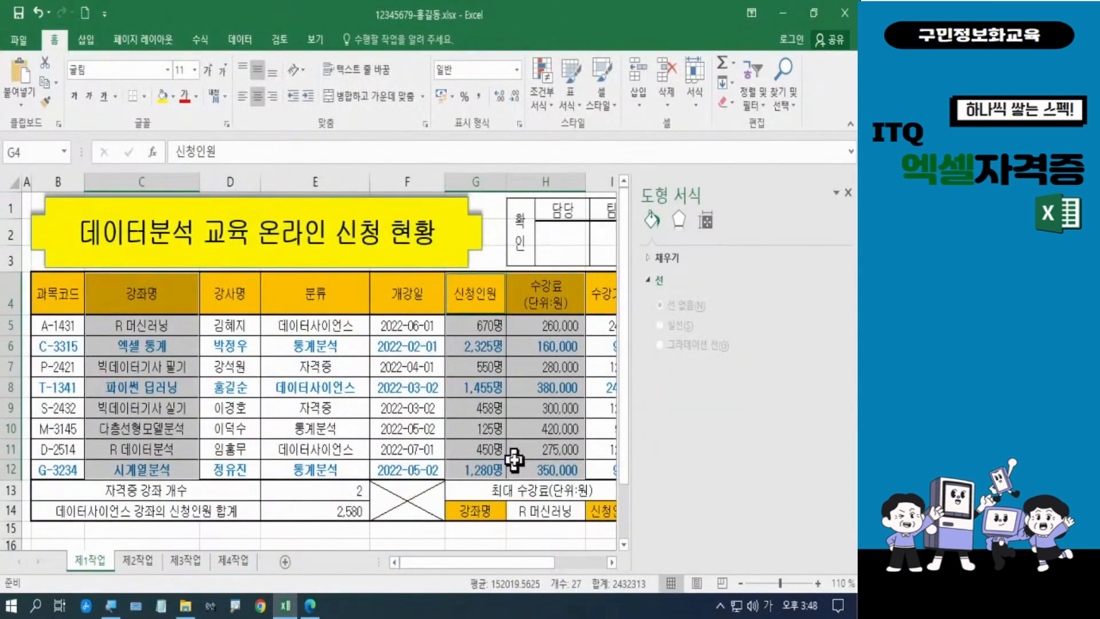
click(848, 193)
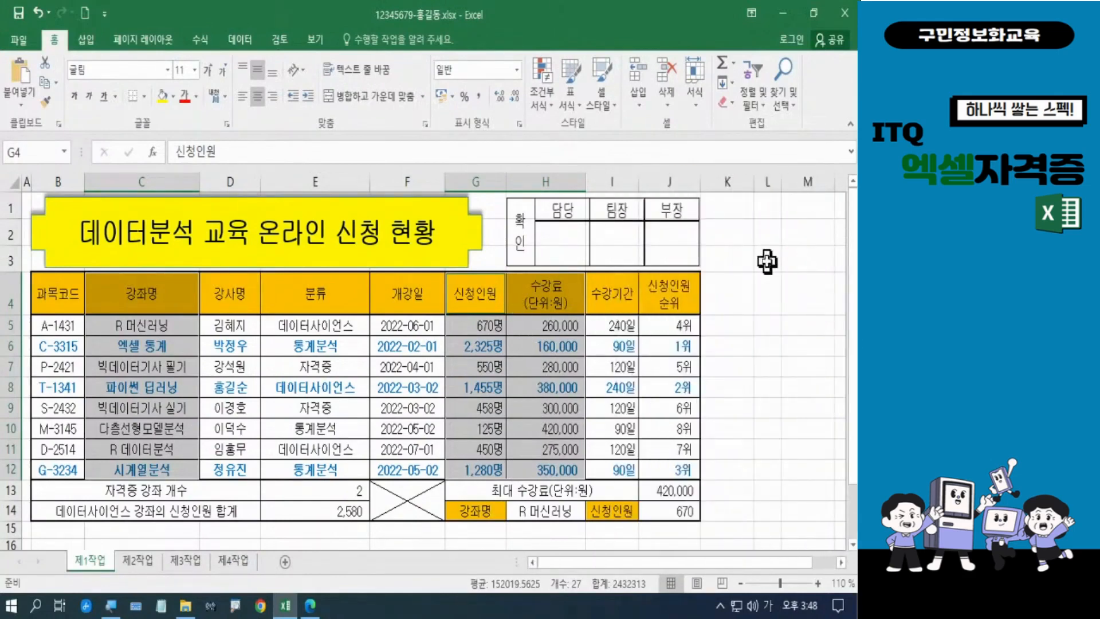
click(767, 262)
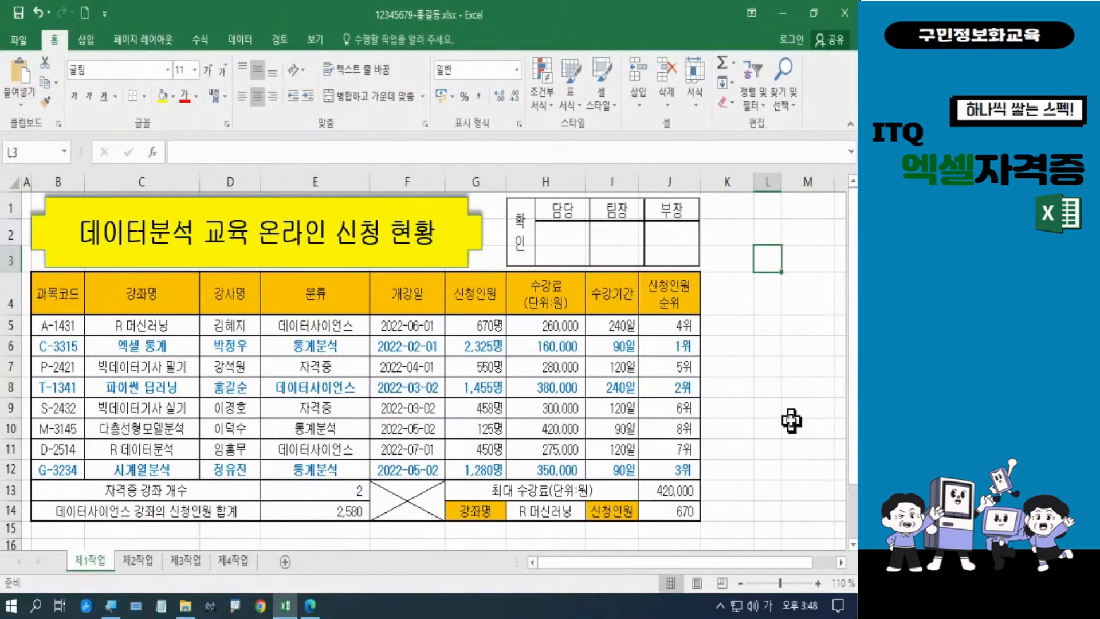
- Hide the gridlines on the 제1작업 sheet and save the workbook
click(308, 39)
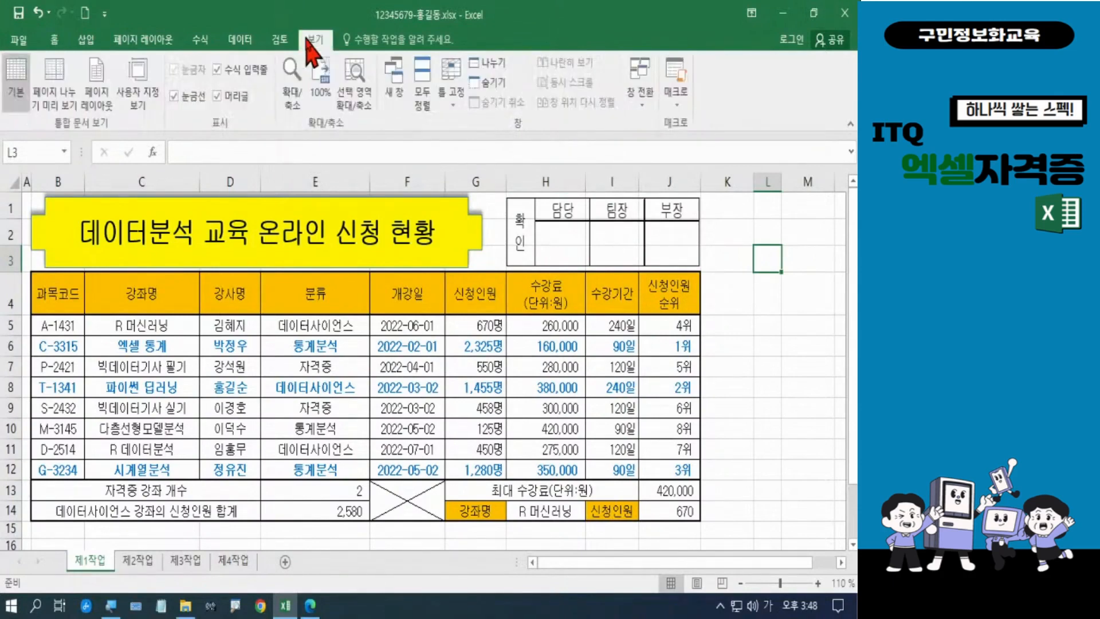
click(193, 98)
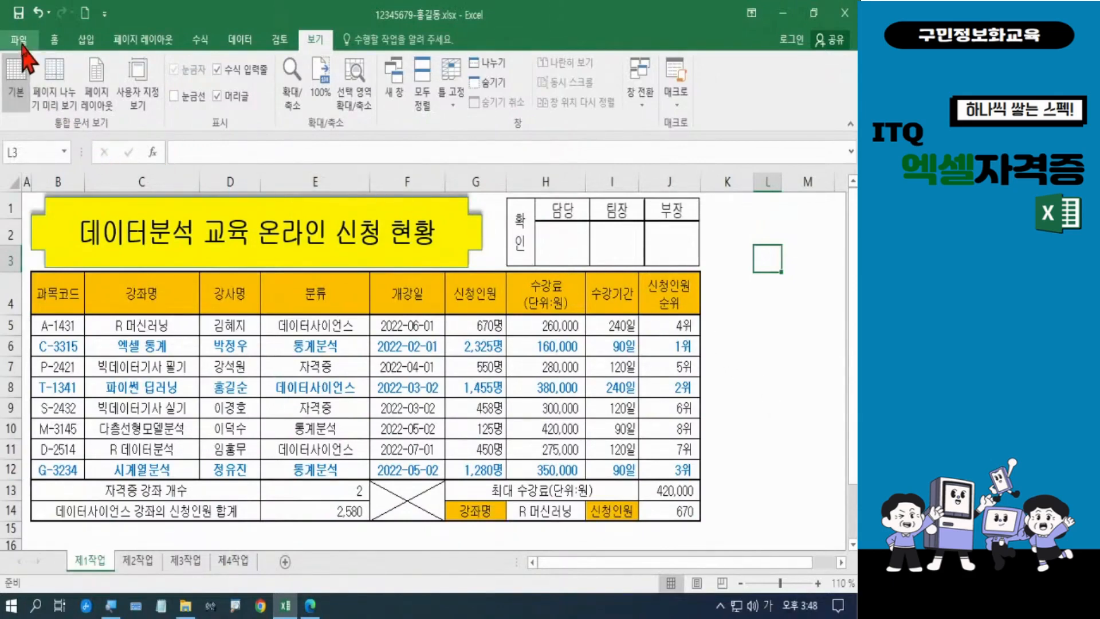
click(18, 12)
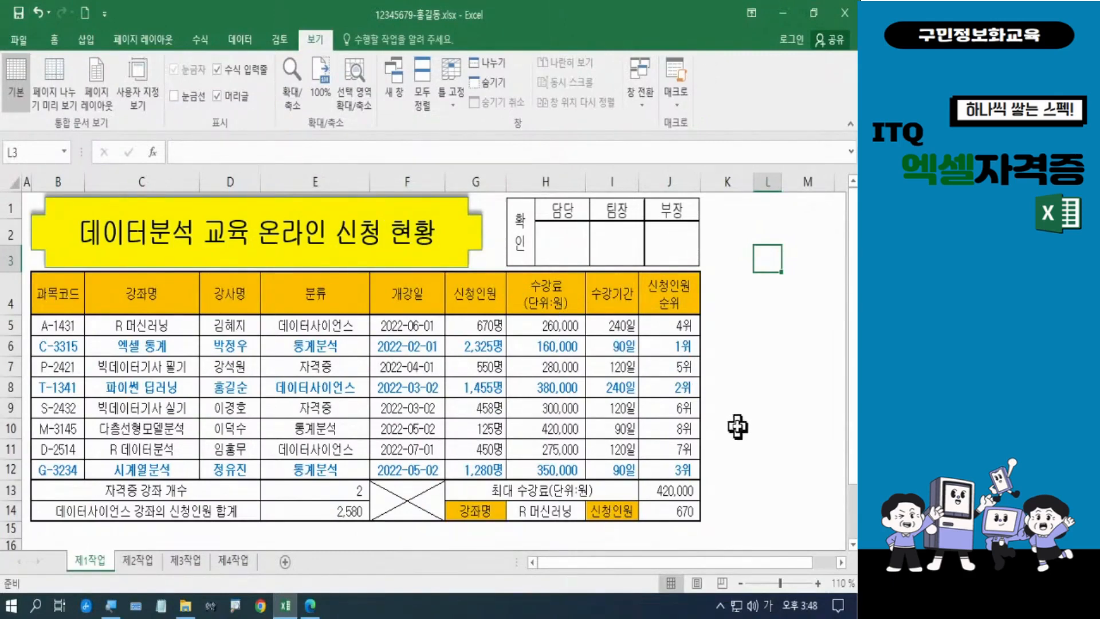
- Review the 제2작업, 제3작업 and 제4작업 sheets one after another
click(131, 562)
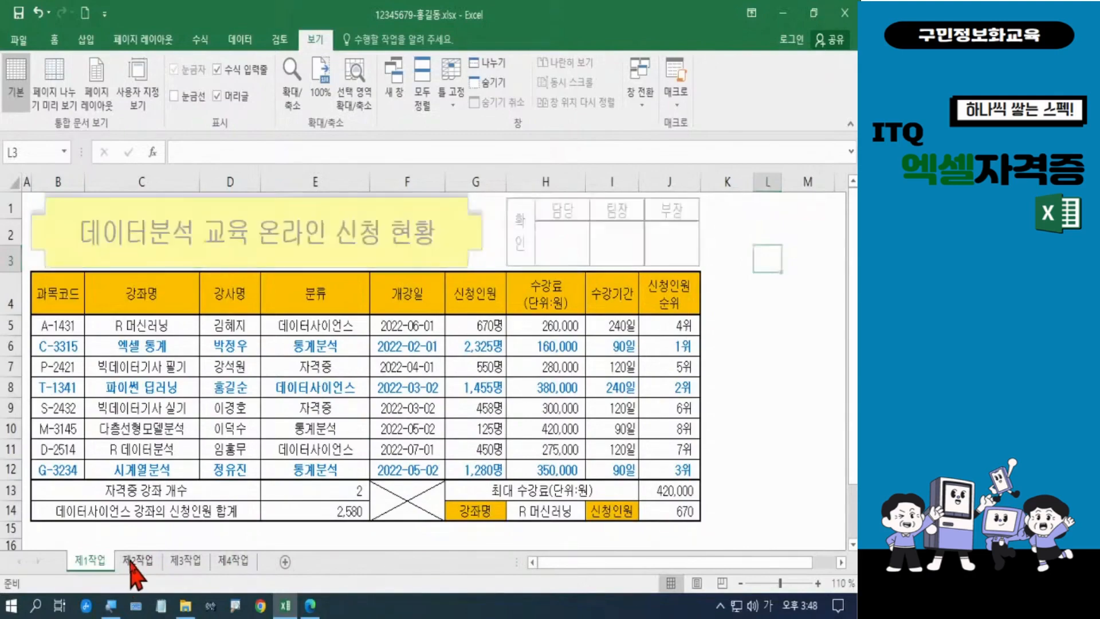
click(189, 560)
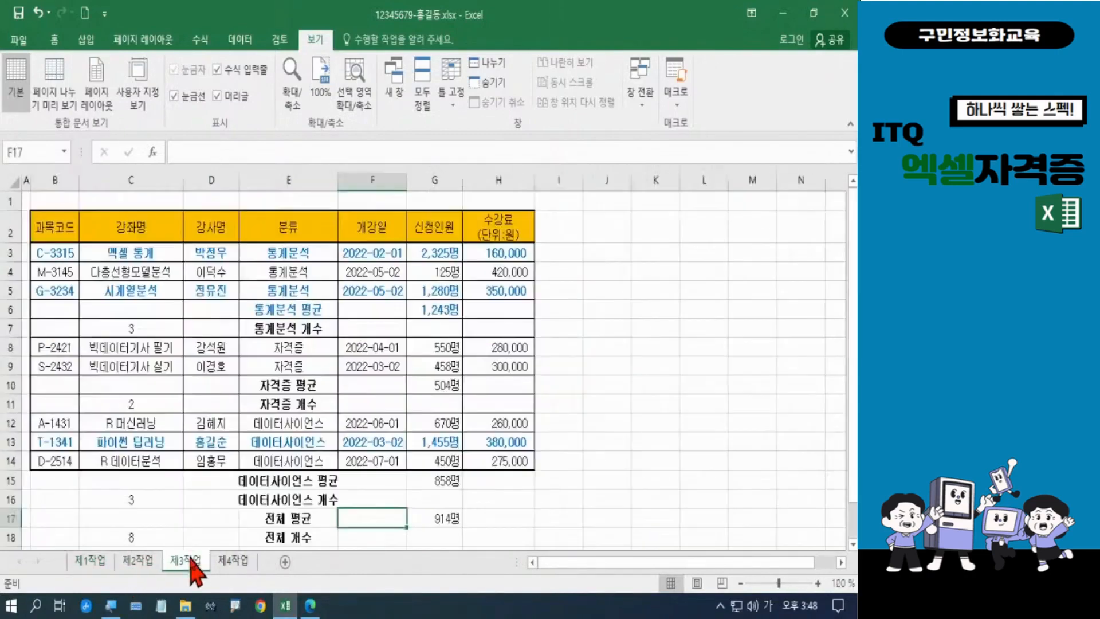
click(230, 562)
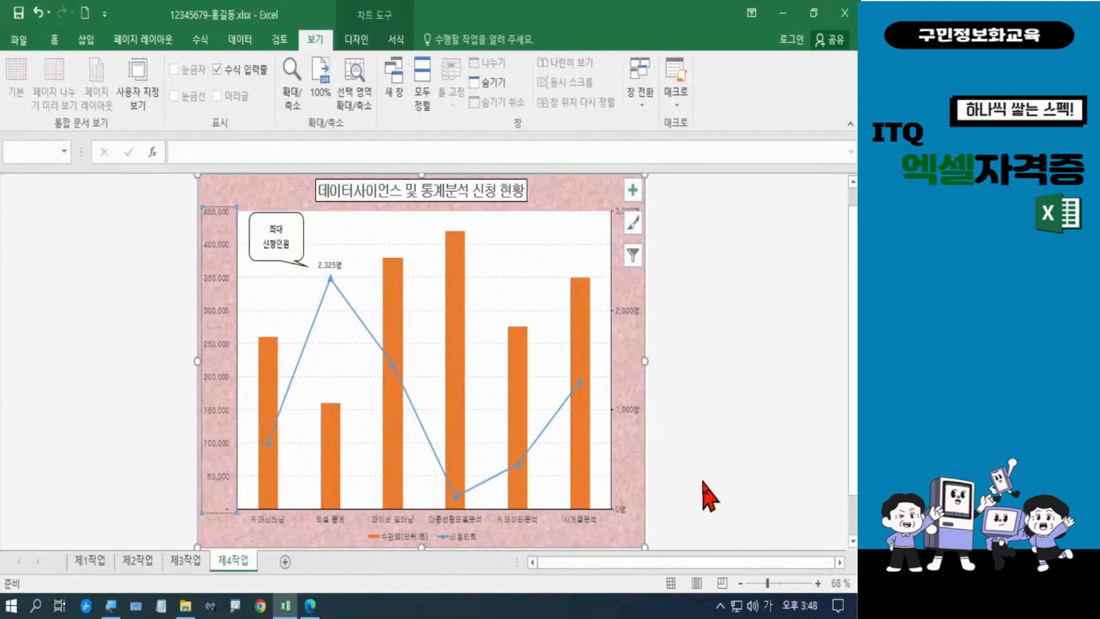
- Close the workbook and the ITQ자격증 6회차 folder window
click(847, 13)
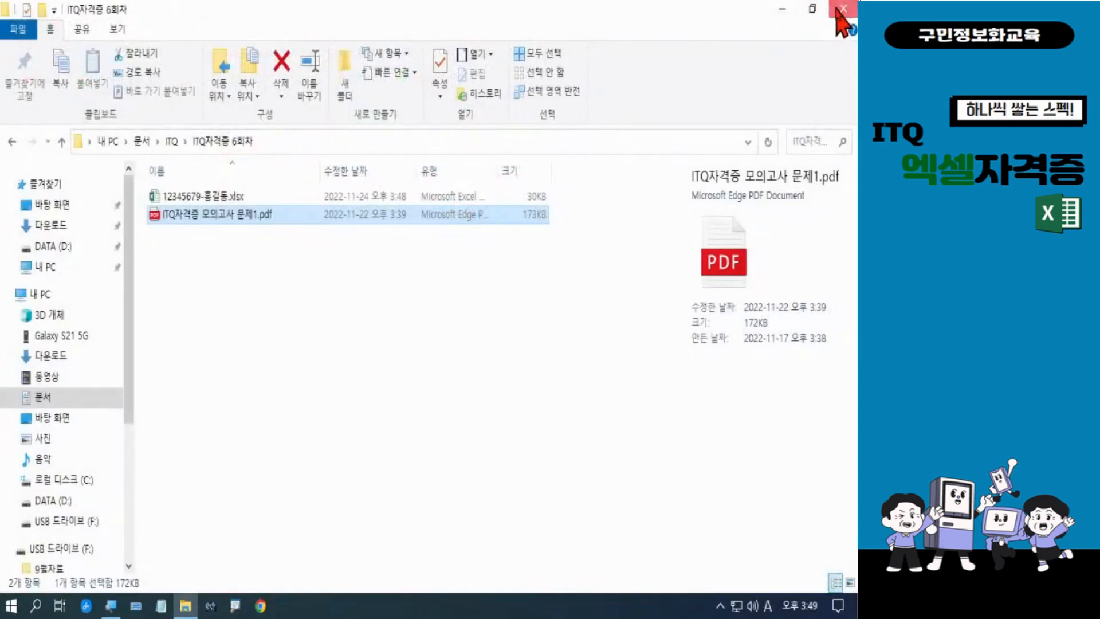
click(843, 8)
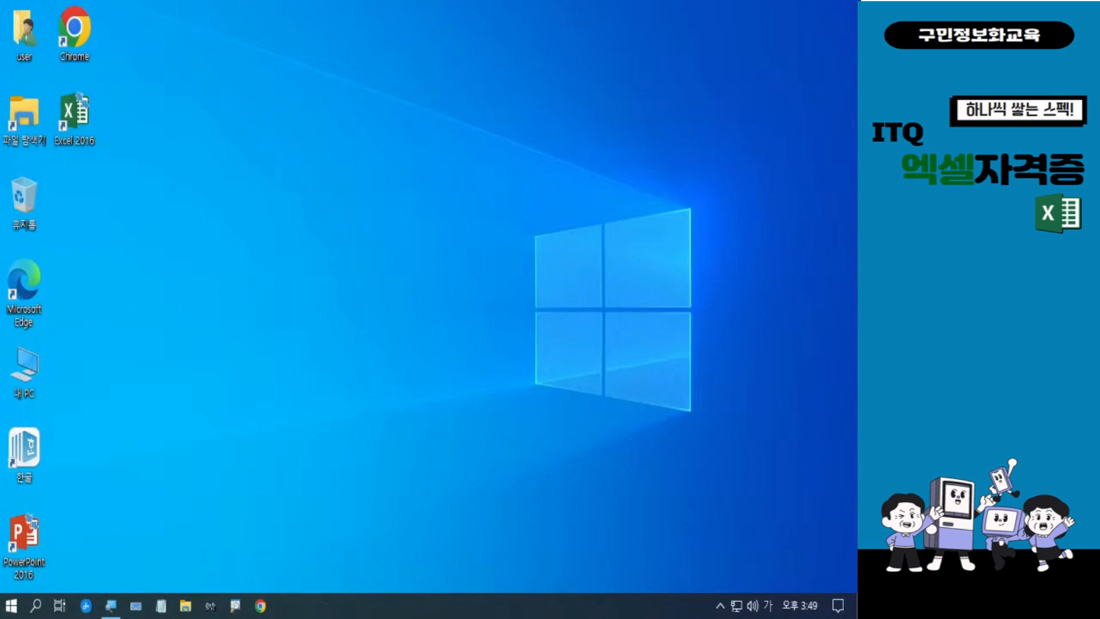
- Open Microsoft Edge, search Naver for "ITQ자격증" and open the 정보기술자격센터 ITQ result
double_click(30, 303)
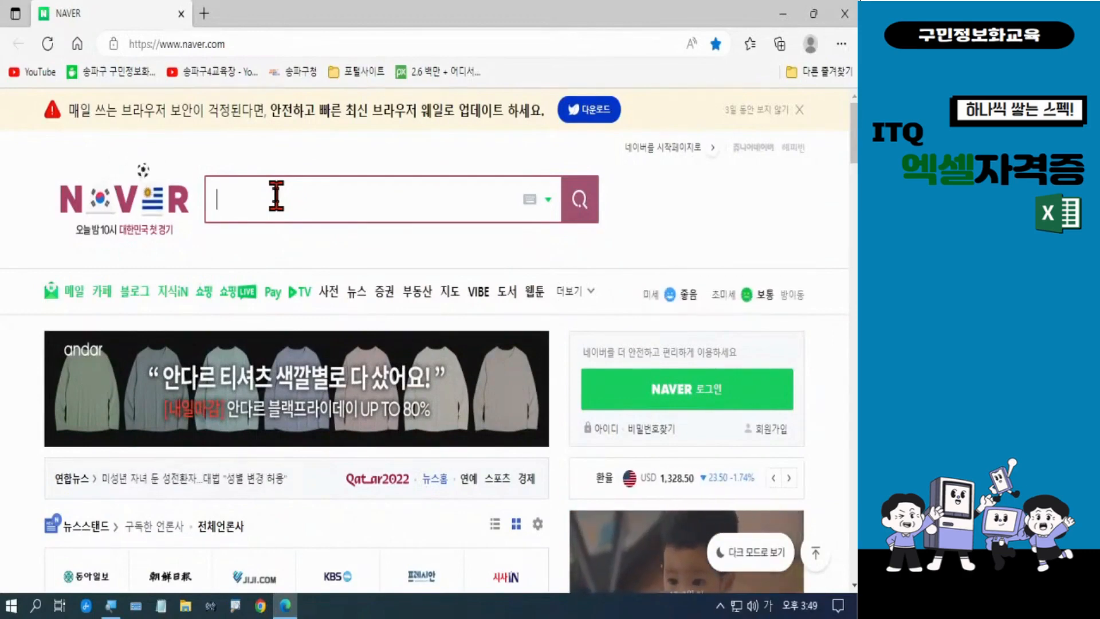
key(Hangul)
key(Hangul)
text(I)
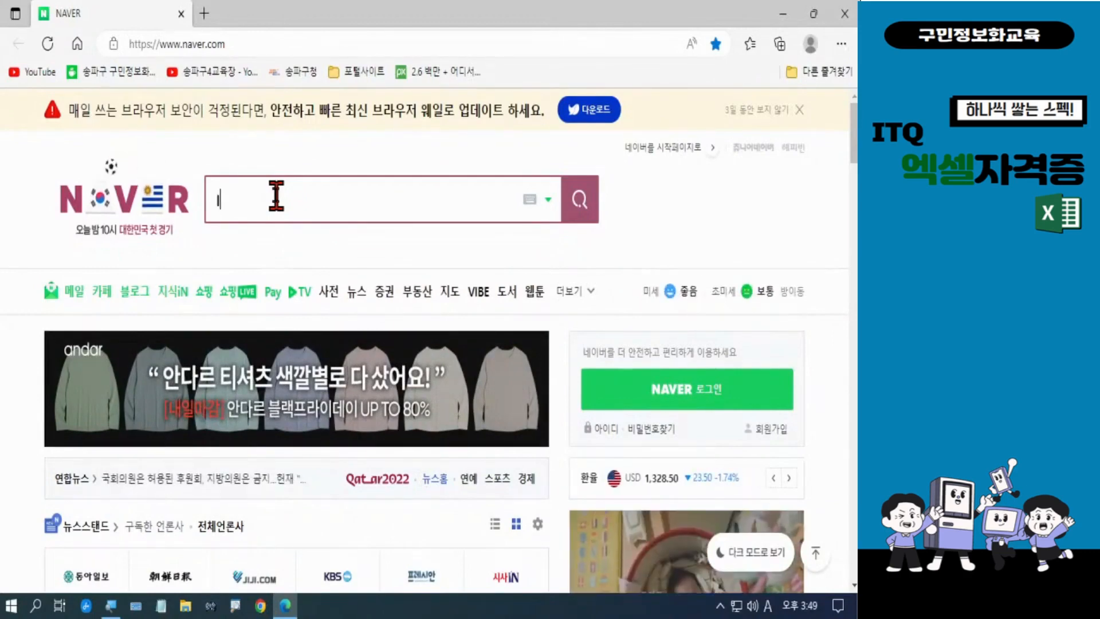
text(TQ)
key(Hangul)
text(자격)
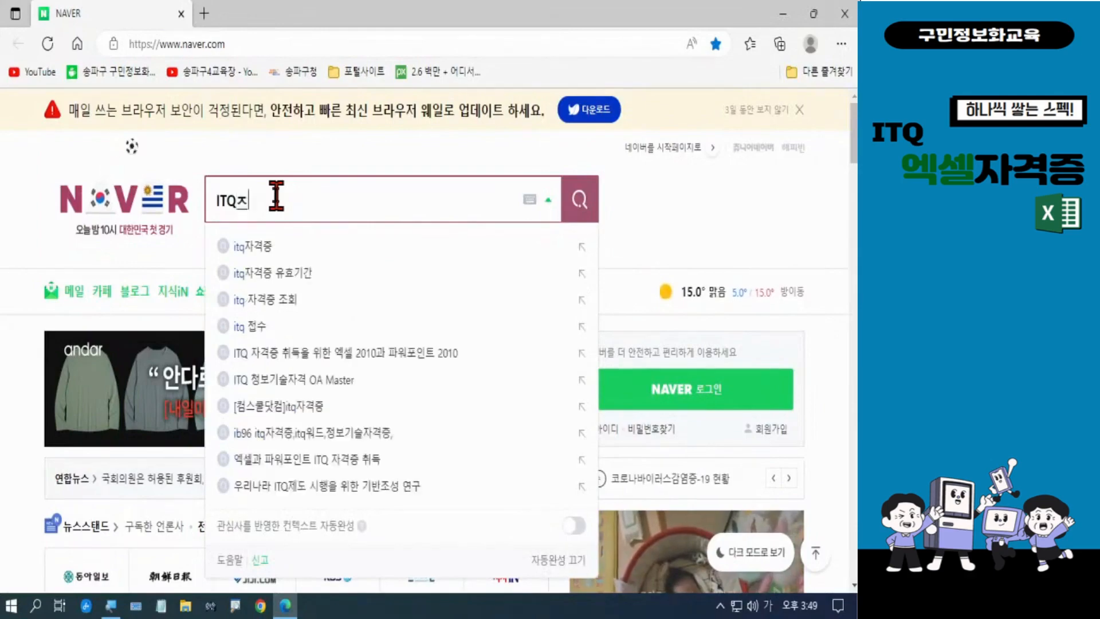
text(증)
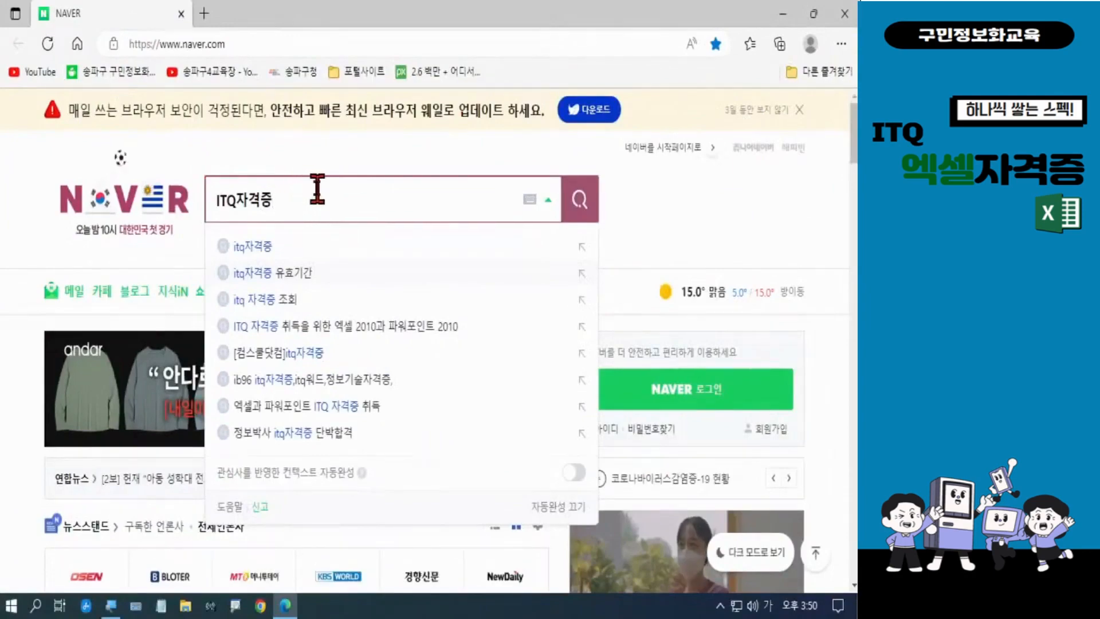
key(Return)
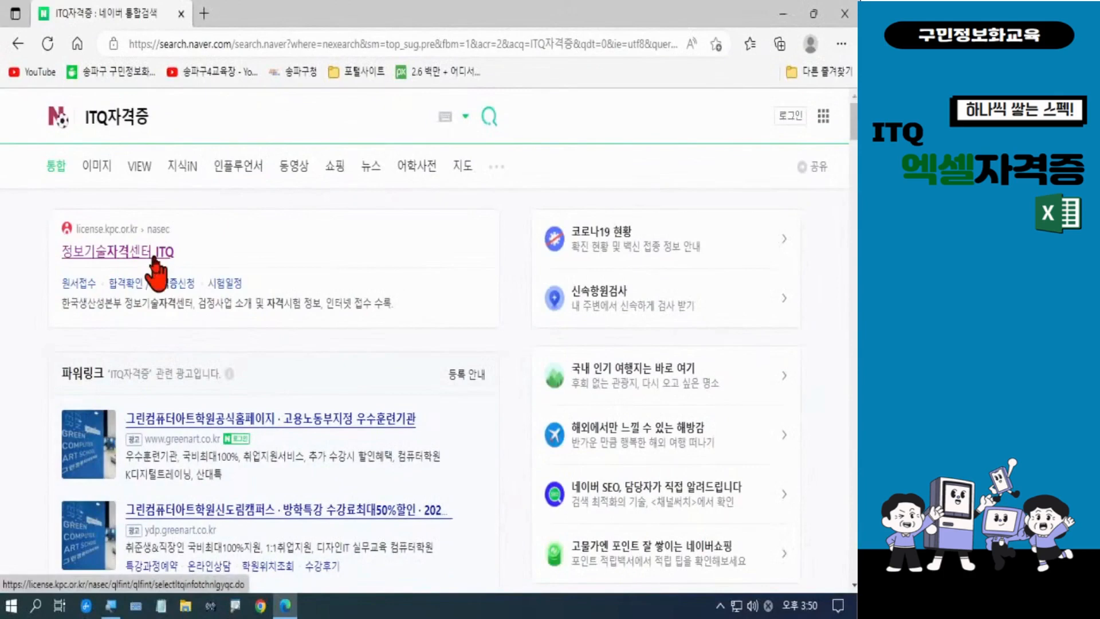
click(218, 169)
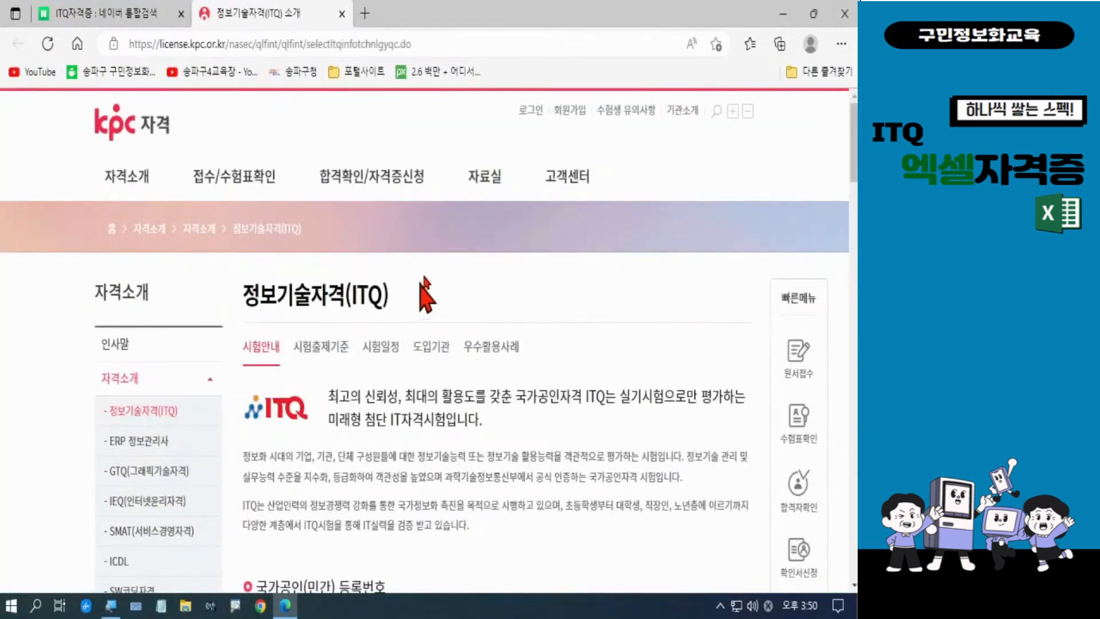
mouse_move(486, 195)
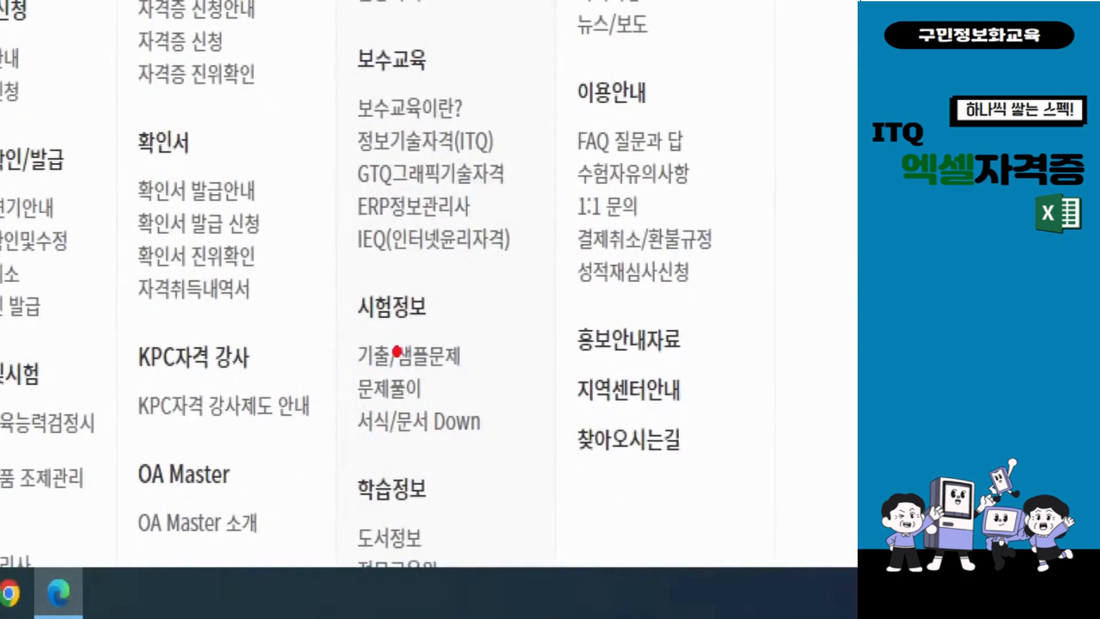
drag(306, 240, 545, 494)
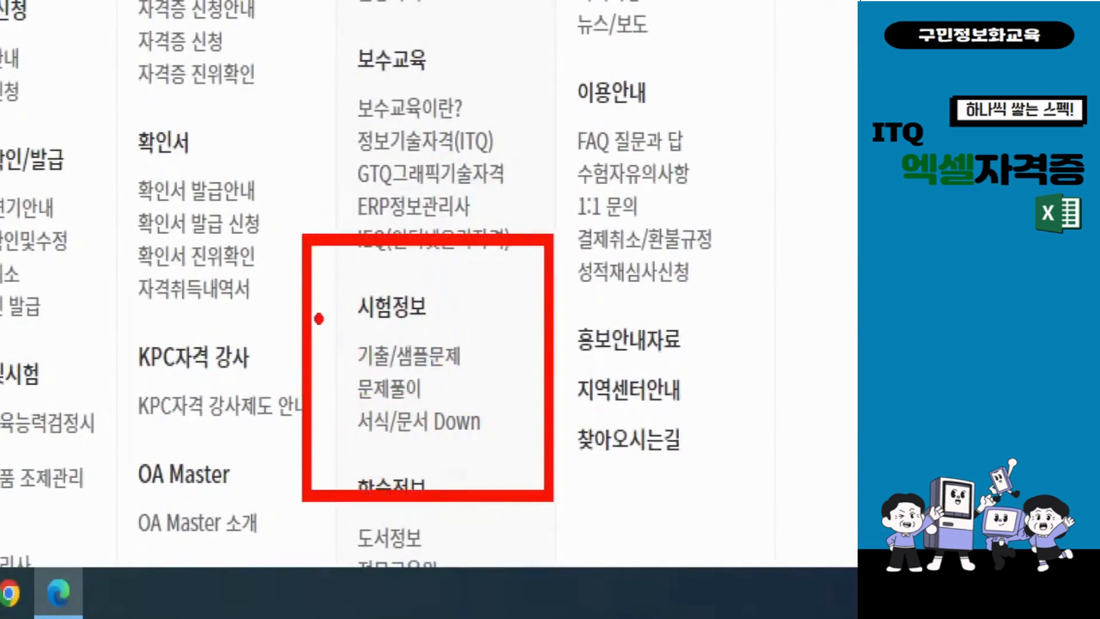
mouse_move(323, 315)
mouse_down()
mouse_move(385, 371)
mouse_move(490, 395)
mouse_up()
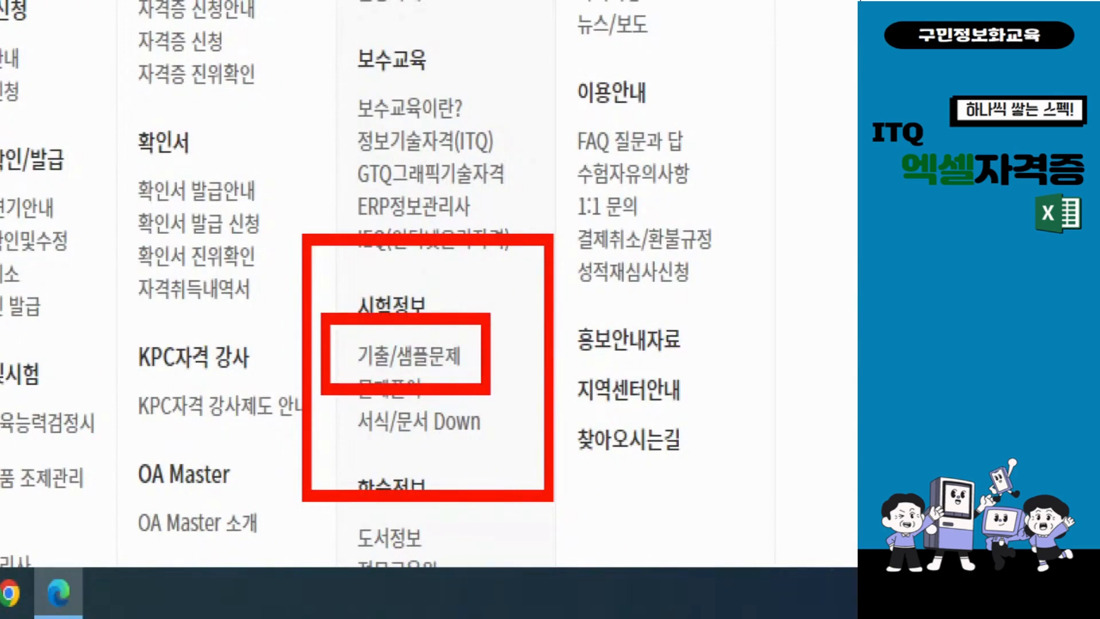
key(Escape)
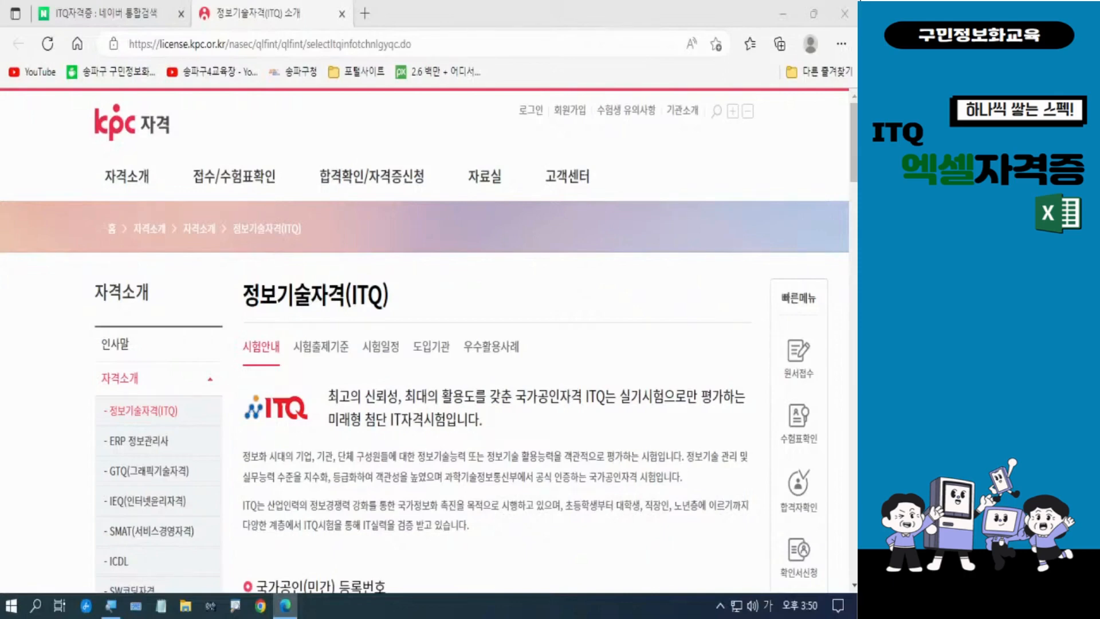
key(Hangul)
key(Hangul)
- Open the 기출/샘플문제 page of the KPC site and search its posts for the 정보기술자격(ITQ) category
mouse_move(476, 183)
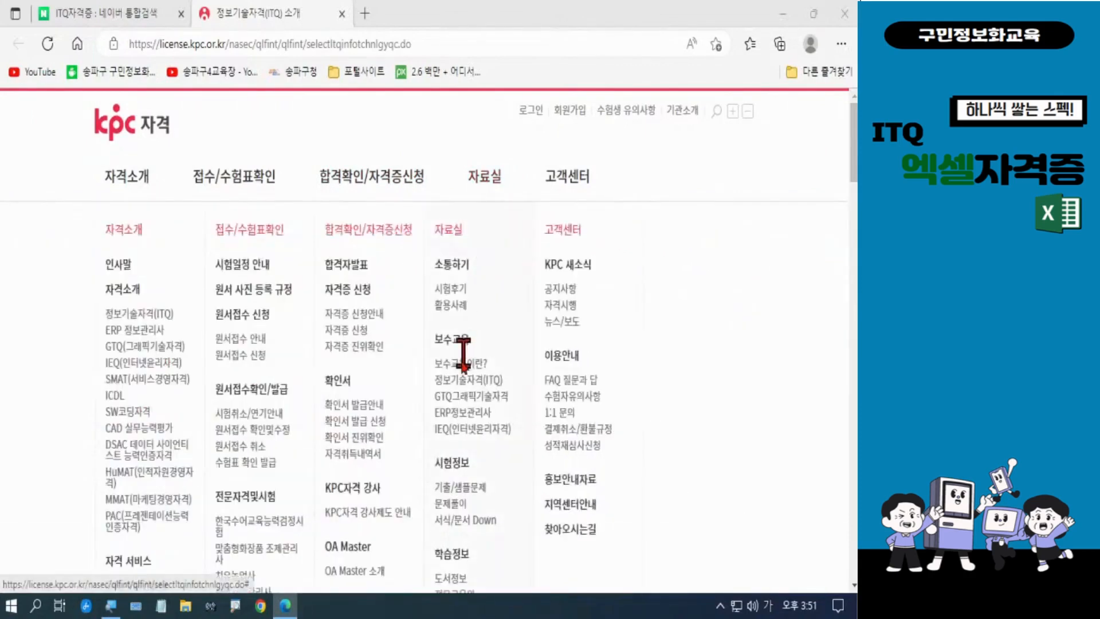
click(453, 487)
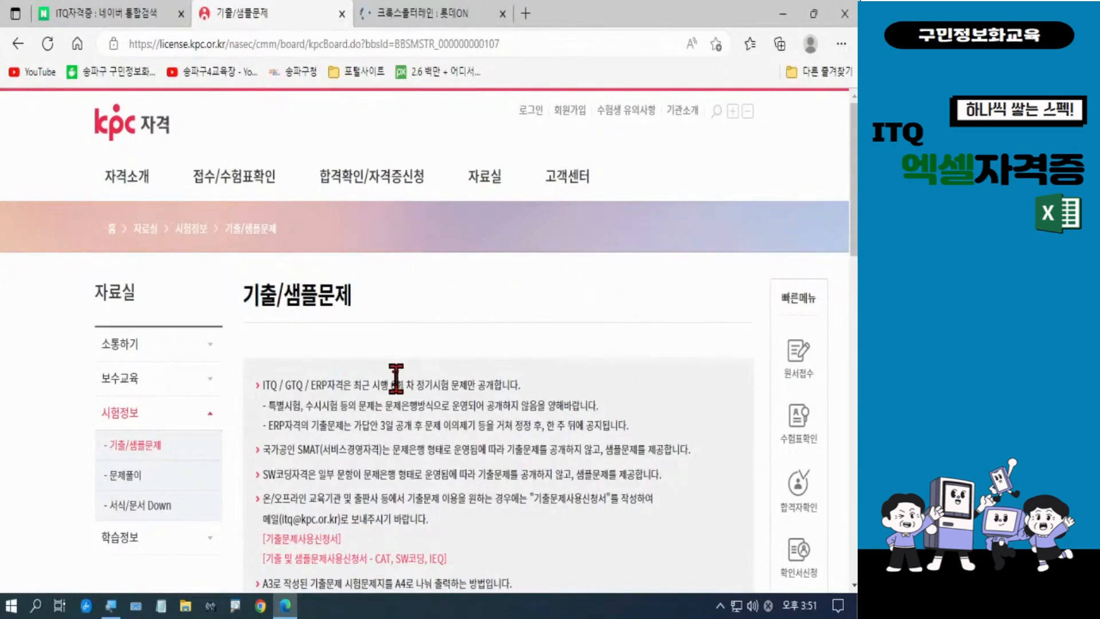
scroll(402, 390, down, 5)
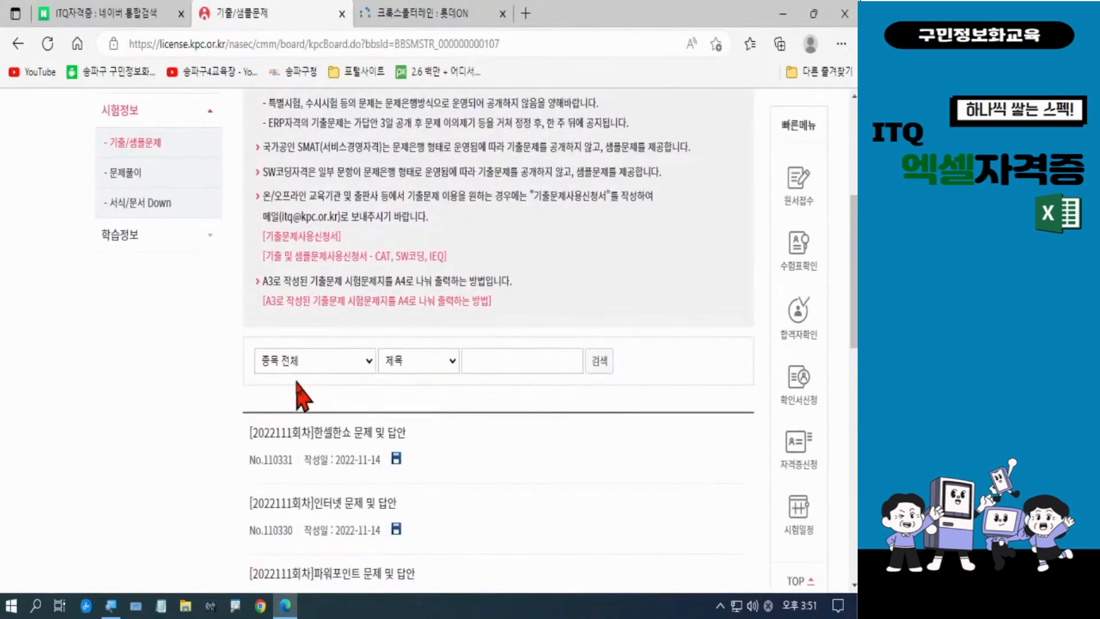
click(305, 363)
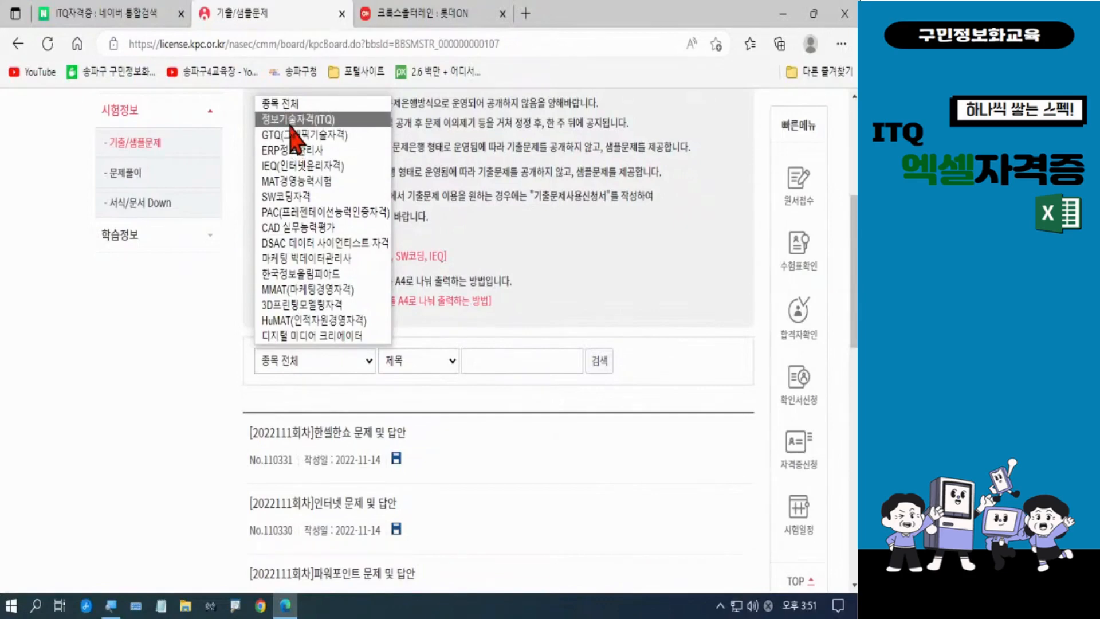
click(295, 119)
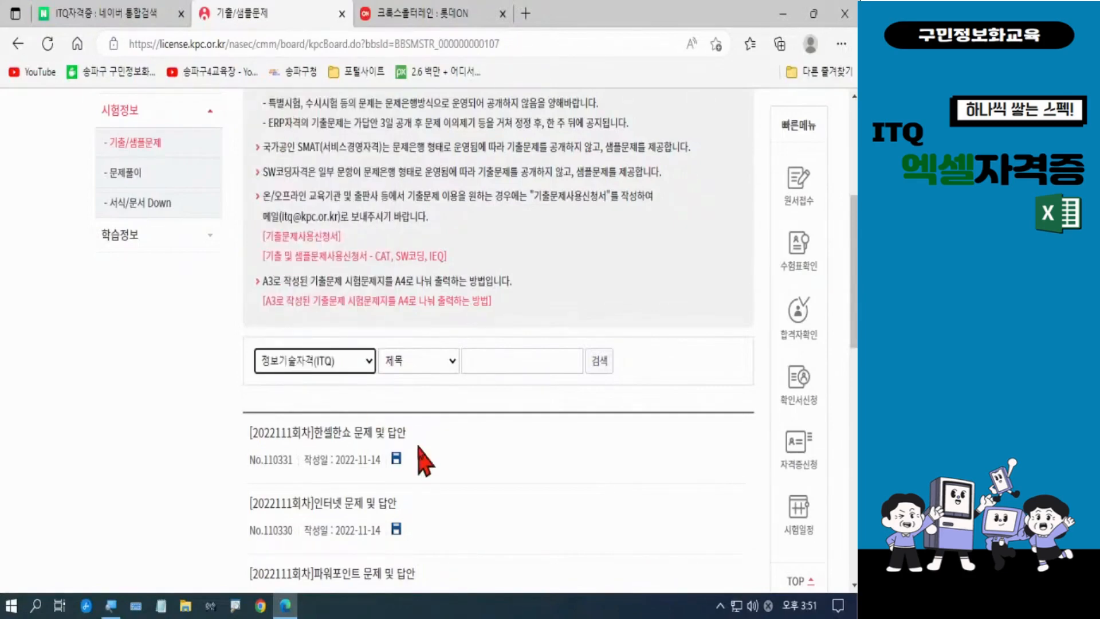
click(604, 368)
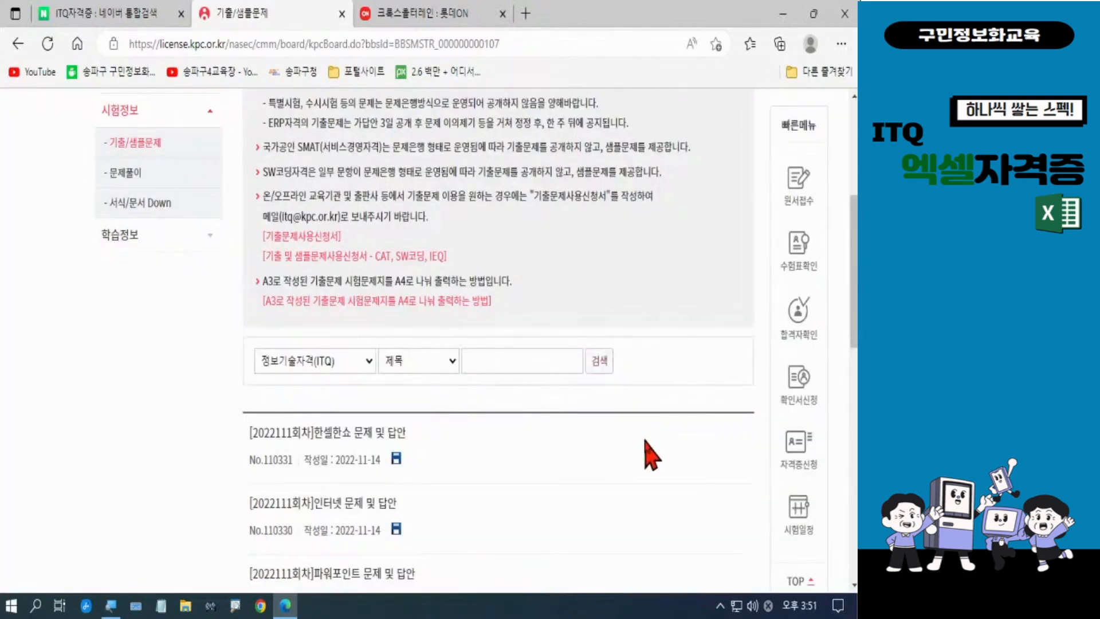
scroll(505, 344, down, 3)
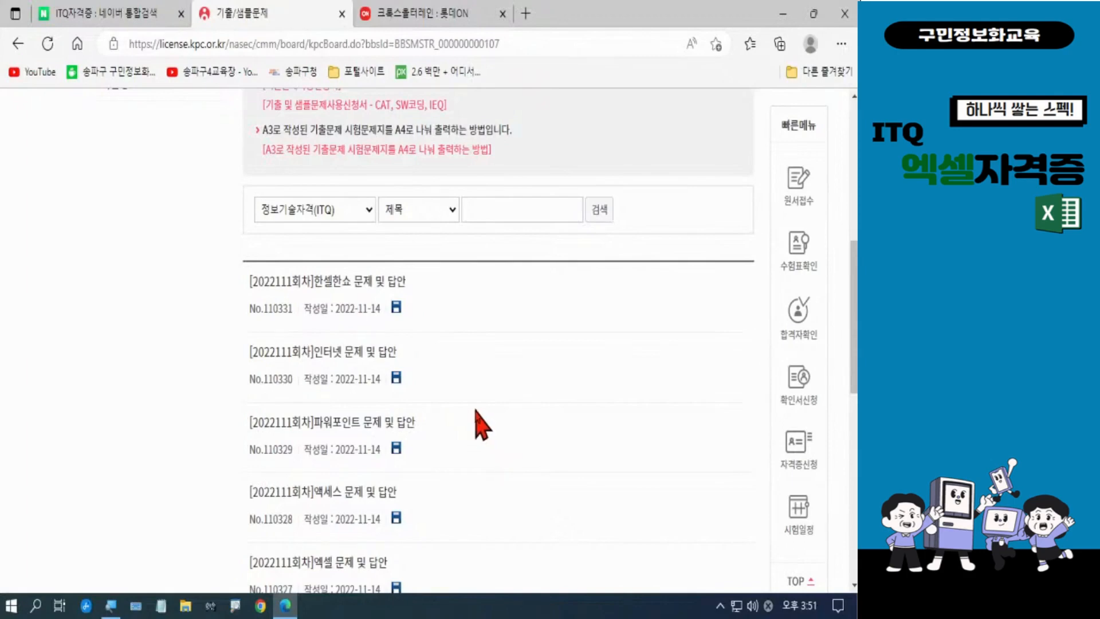
- Open the [2022111회차]엑셀 문제 및 답안 post from the list of ITQ past exam posts
scroll(478, 425, down, 3)
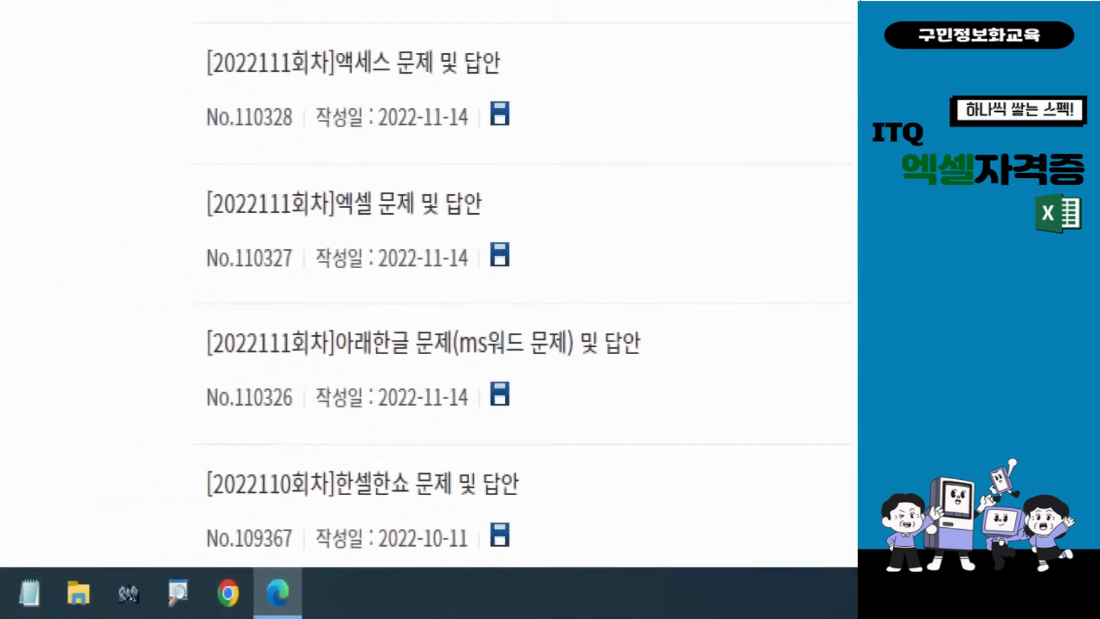
mouse_move(156, 145)
mouse_down()
mouse_move(238, 240)
mouse_move(559, 308)
mouse_up()
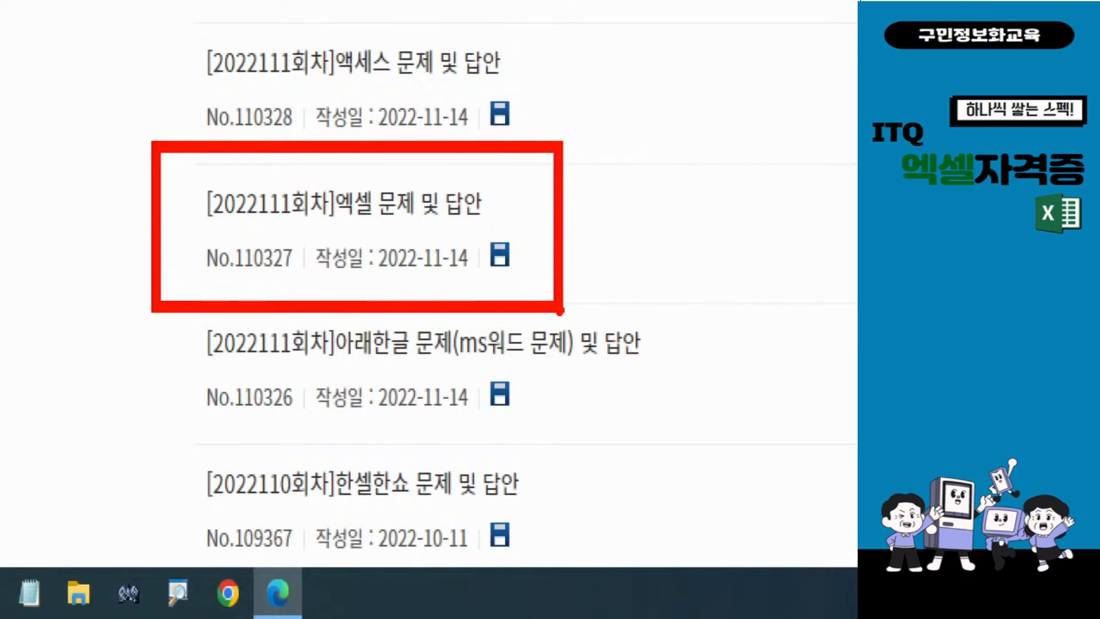
drag(377, 279, 492, 279)
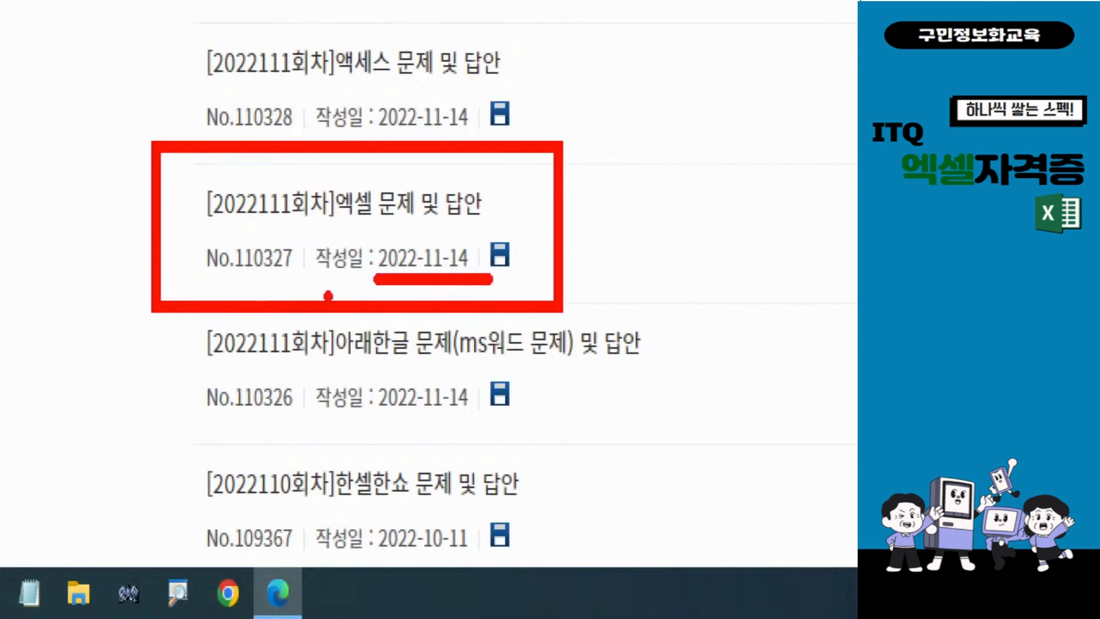
mouse_move(485, 184)
mouse_down()
mouse_move(503, 232)
mouse_move(526, 175)
mouse_up()
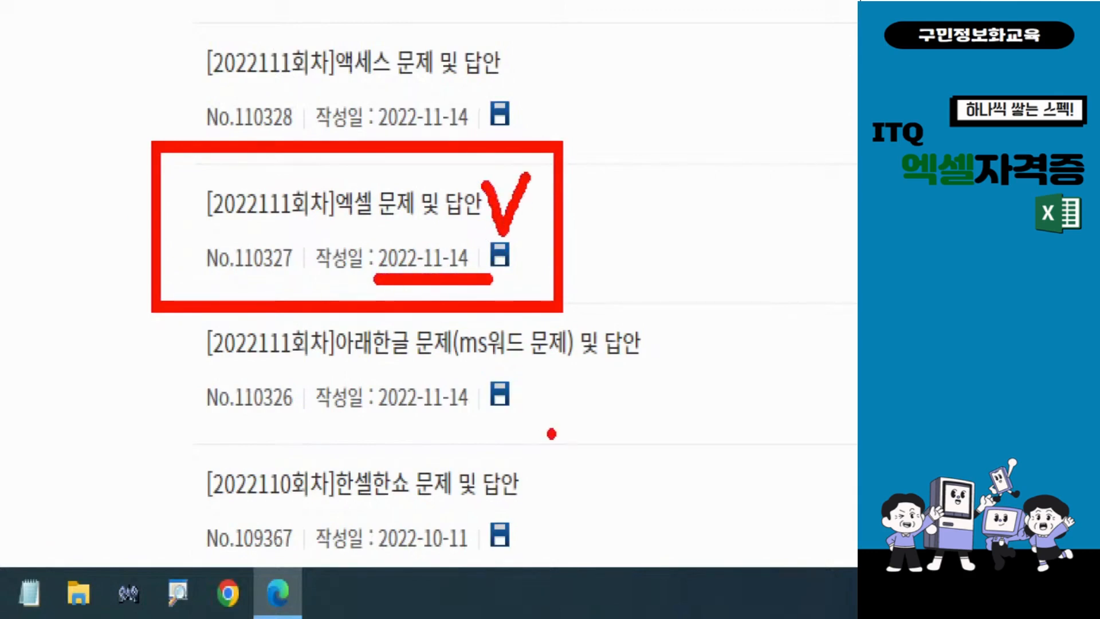
key(Escape)
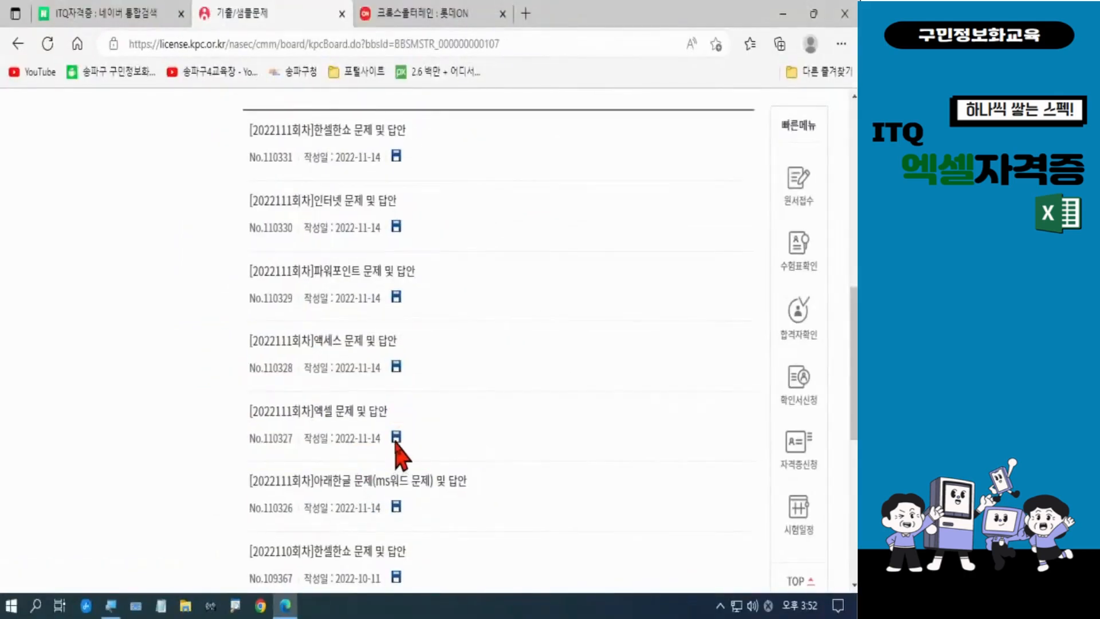
click(367, 413)
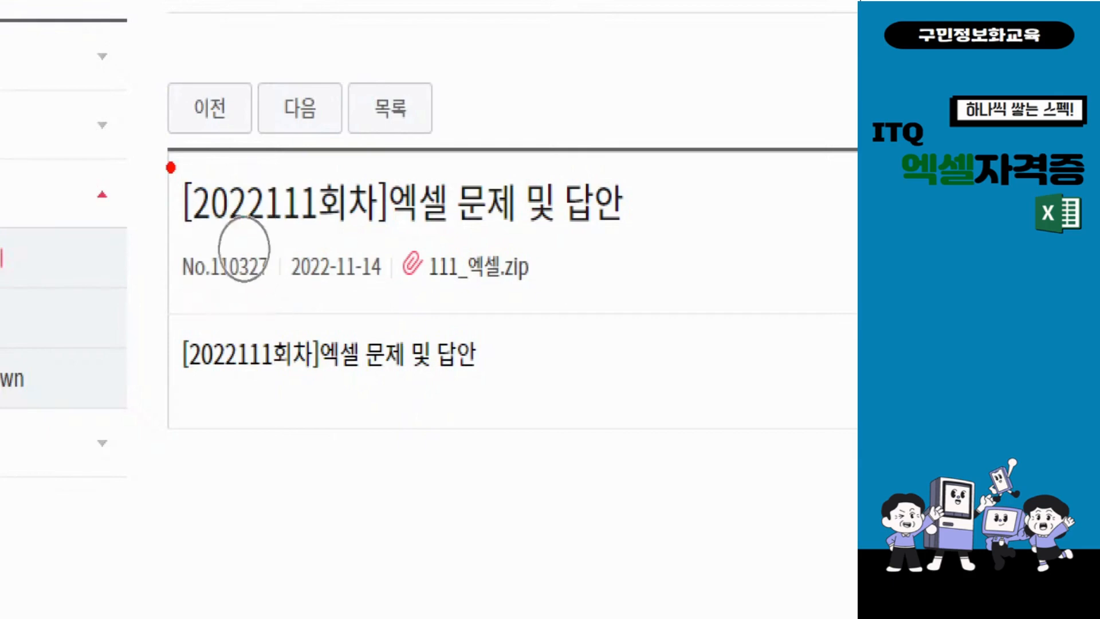
- Download the post's attachment 111_엑셀.zip into the ITQ folder in Documents and close the browser
drag(390, 291, 529, 296)
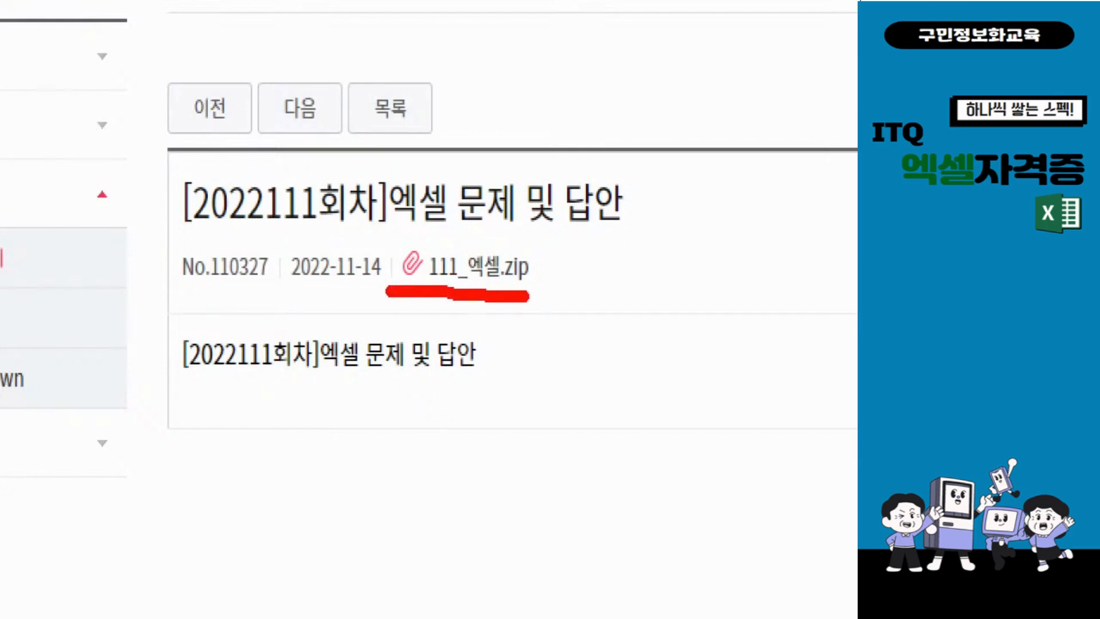
mouse_move(529, 296)
mouse_down()
mouse_move(543, 296)
mouse_move(559, 249)
mouse_move(459, 226)
mouse_move(373, 289)
mouse_move(405, 302)
mouse_up()
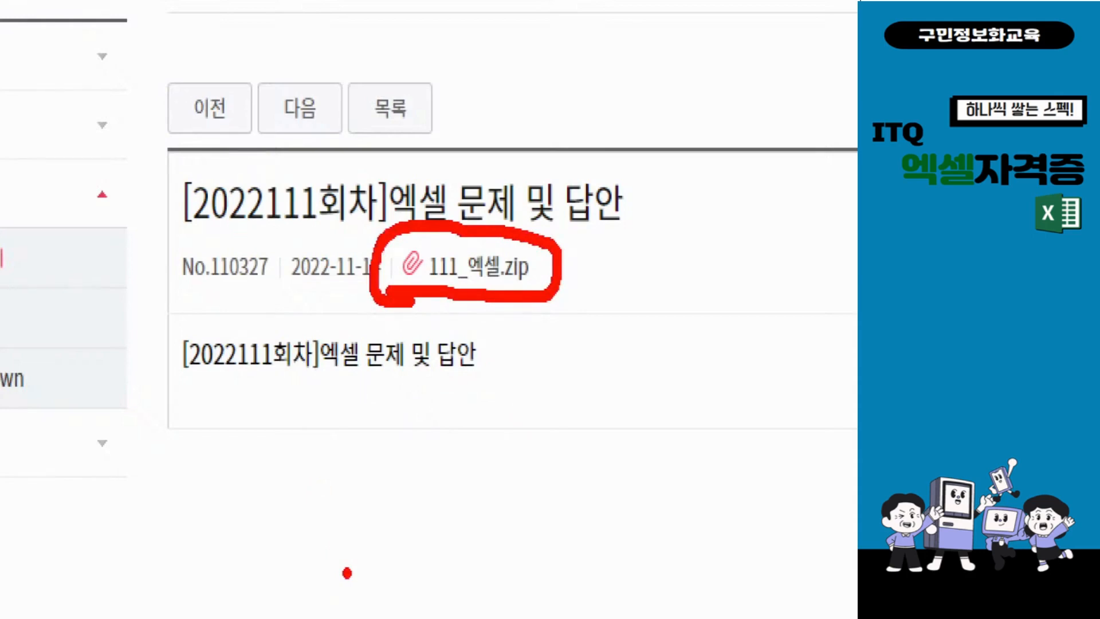
click(468, 274)
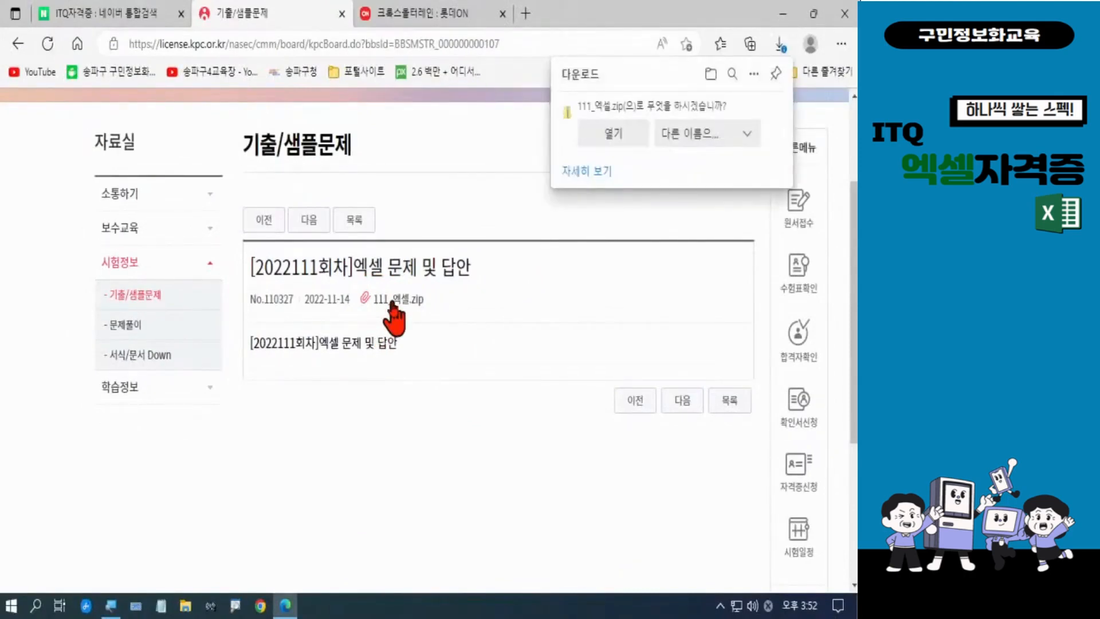
click(687, 135)
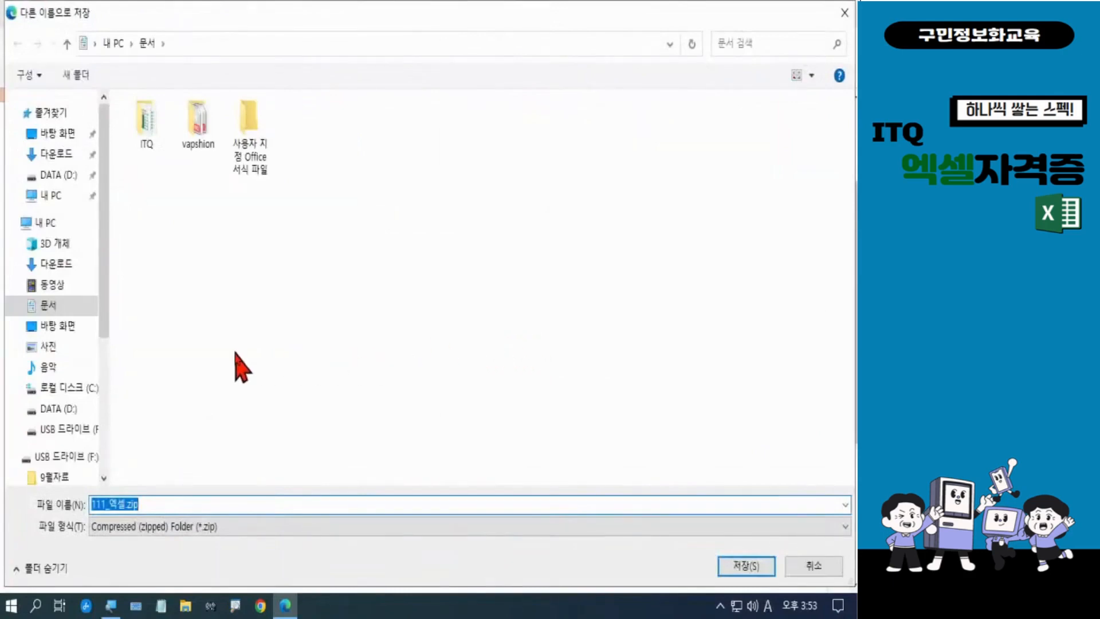
double_click(148, 141)
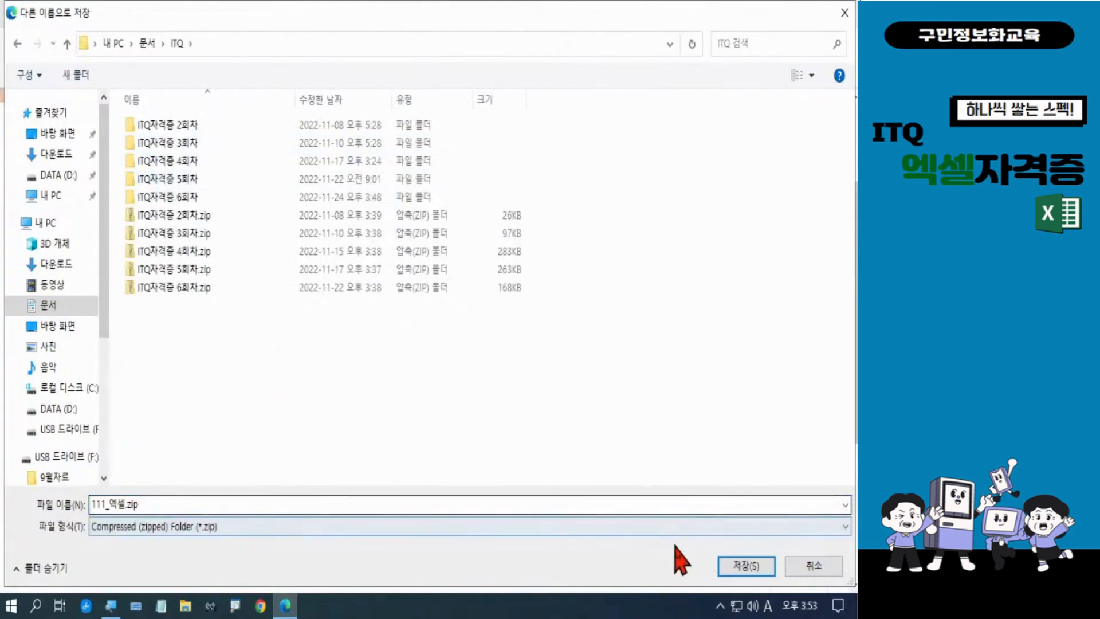
click(736, 567)
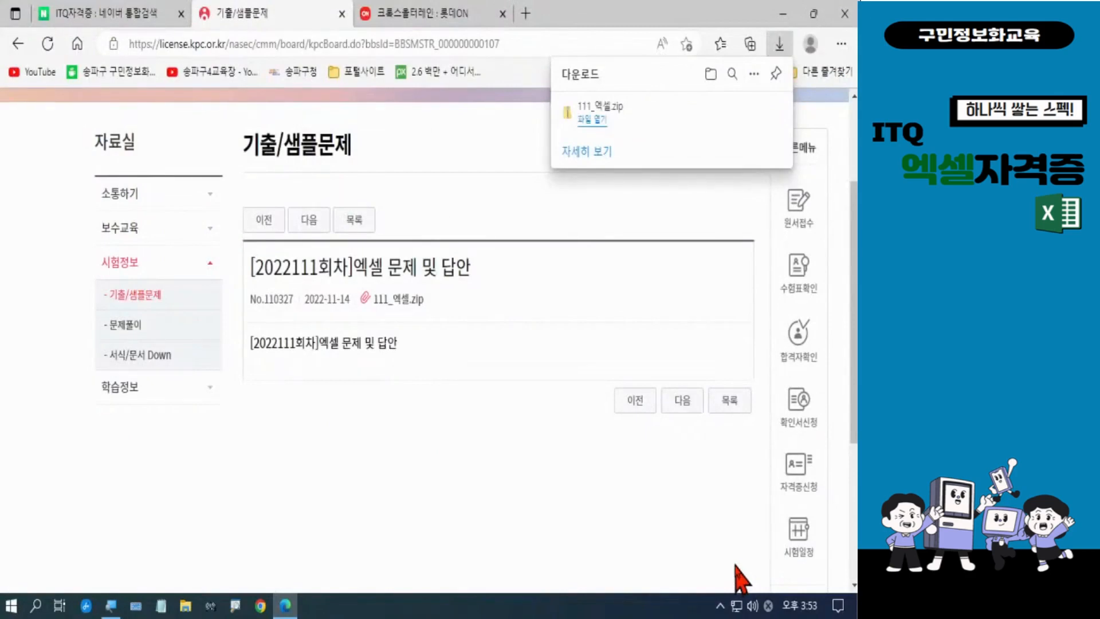
click(843, 16)
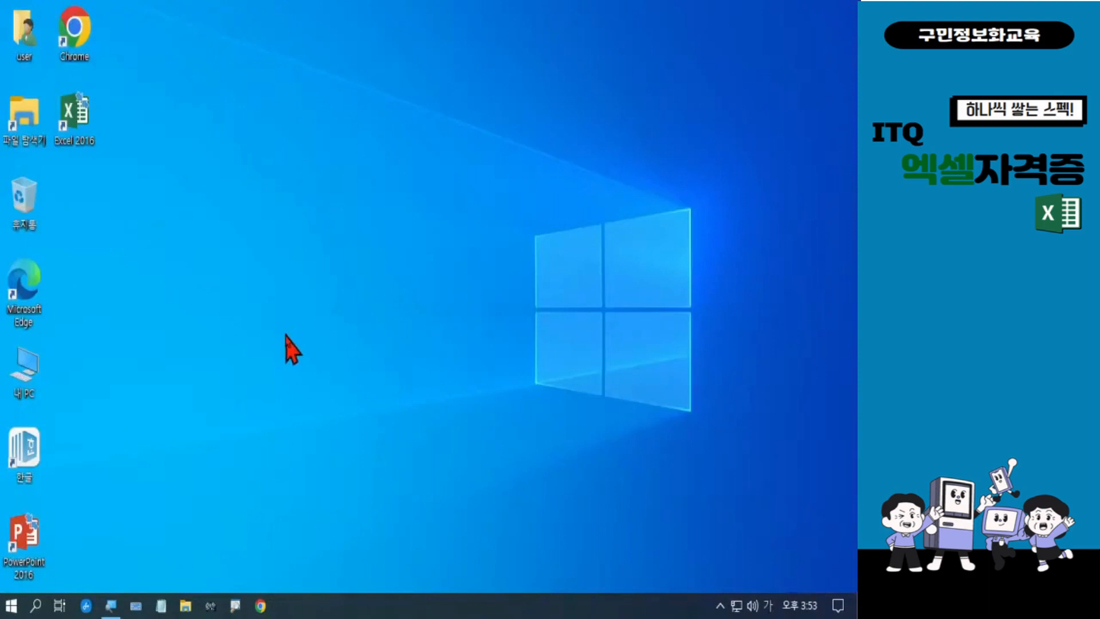
- Open the ITQ folder in Documents and locate the downloaded 111_엑셀.zip
double_click(24, 396)
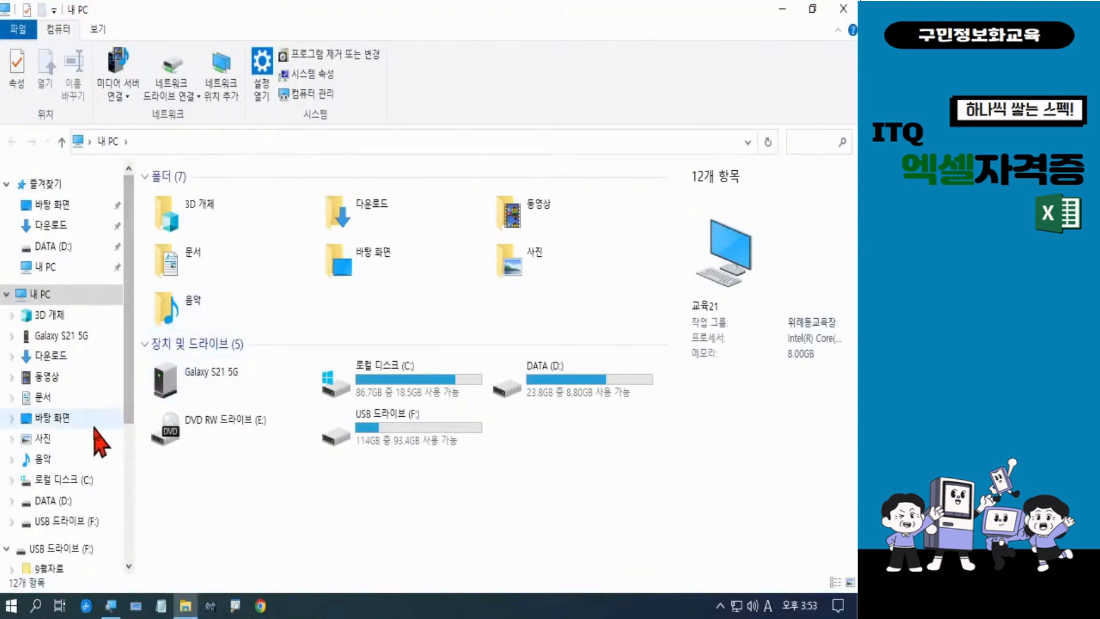
click(56, 405)
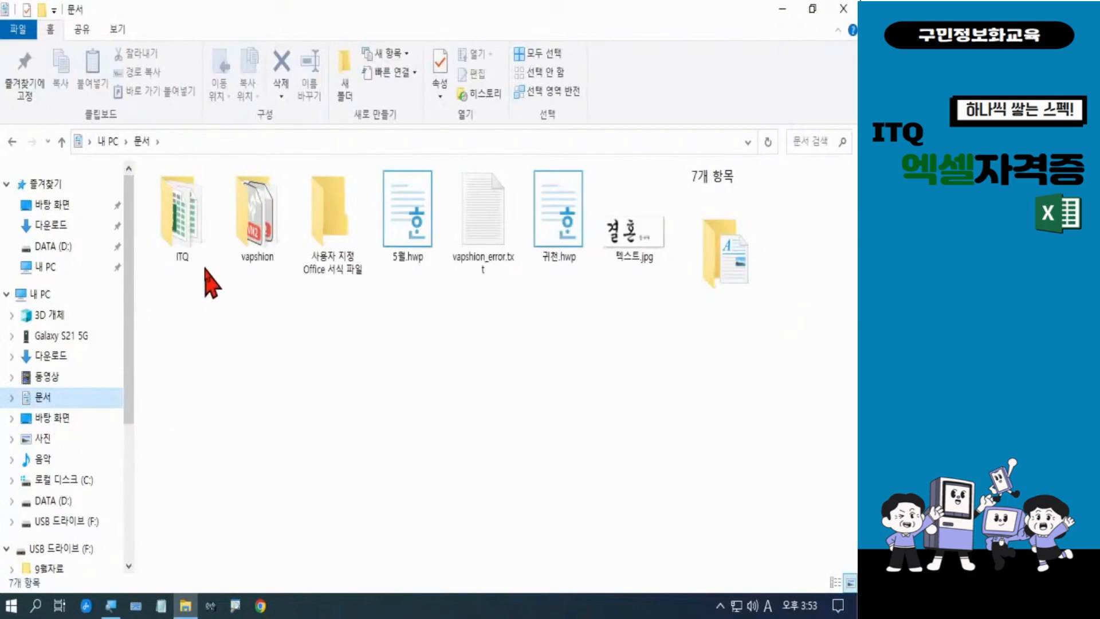
double_click(194, 240)
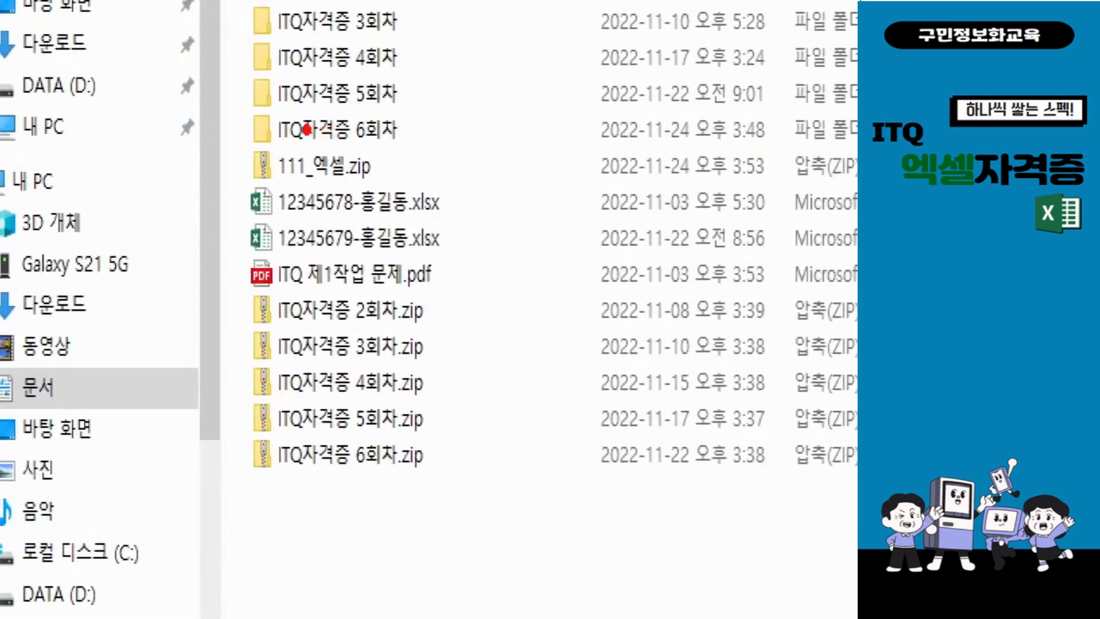
mouse_move(234, 138)
mouse_down()
mouse_move(256, 164)
mouse_move(408, 190)
mouse_up()
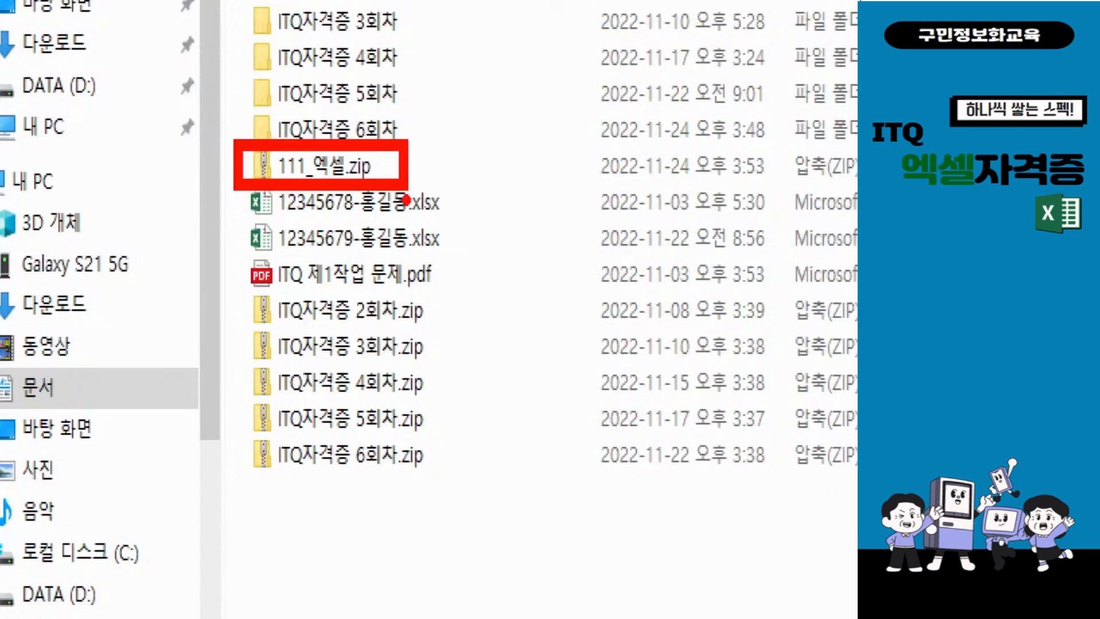
- Extract 111_엑셀.zip into the 111_엑셀 folder inside ITQ, showing the extracted files when done
click(357, 172)
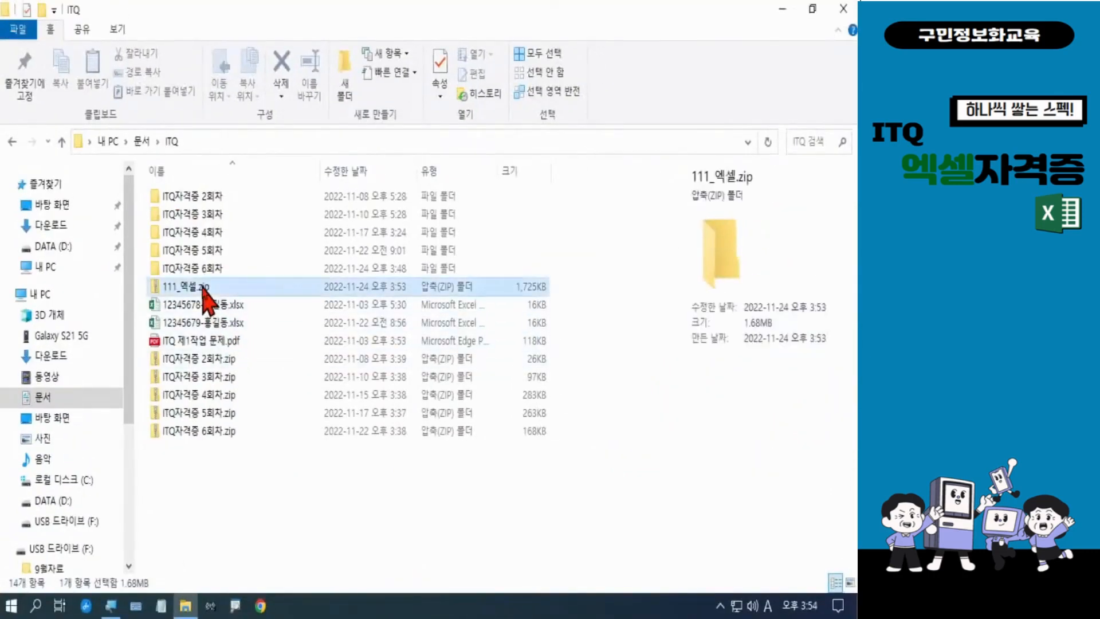
right_click(204, 295)
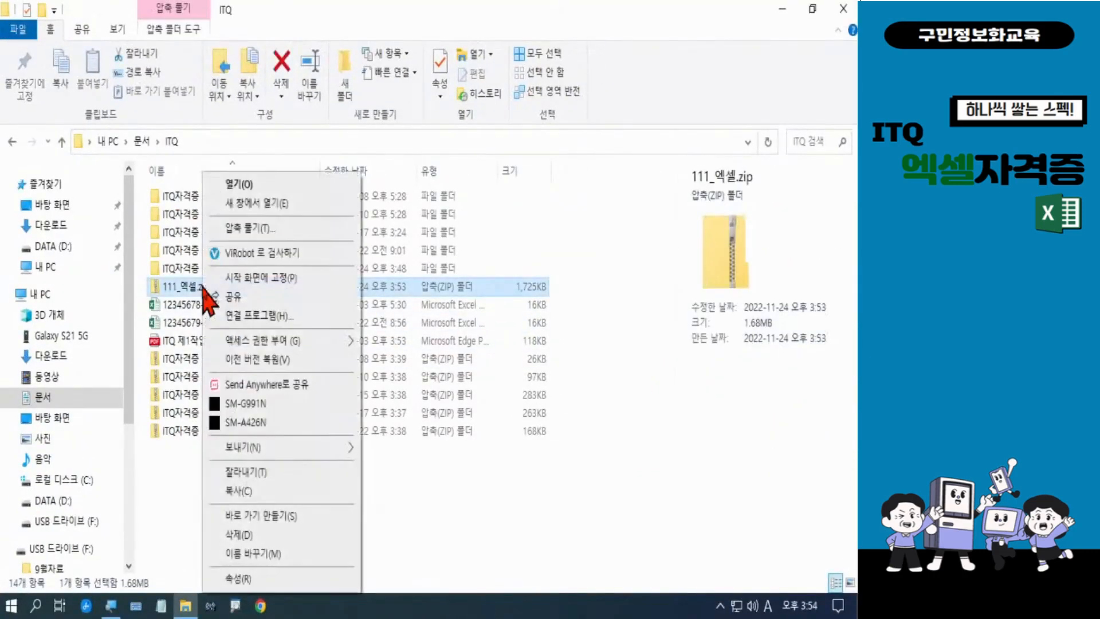
click(244, 229)
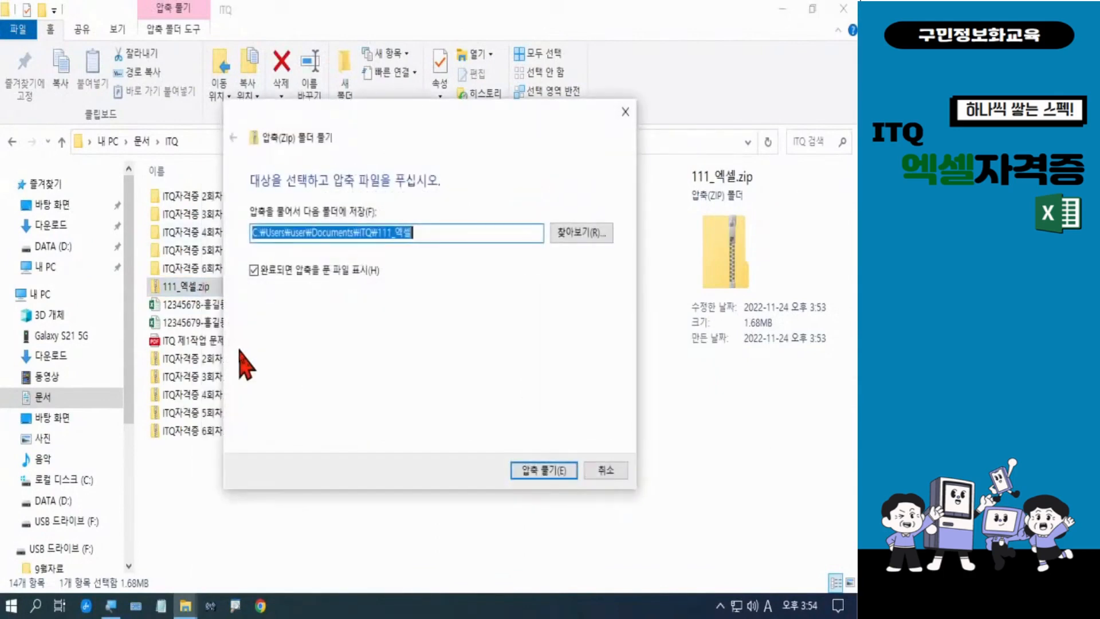
click(531, 469)
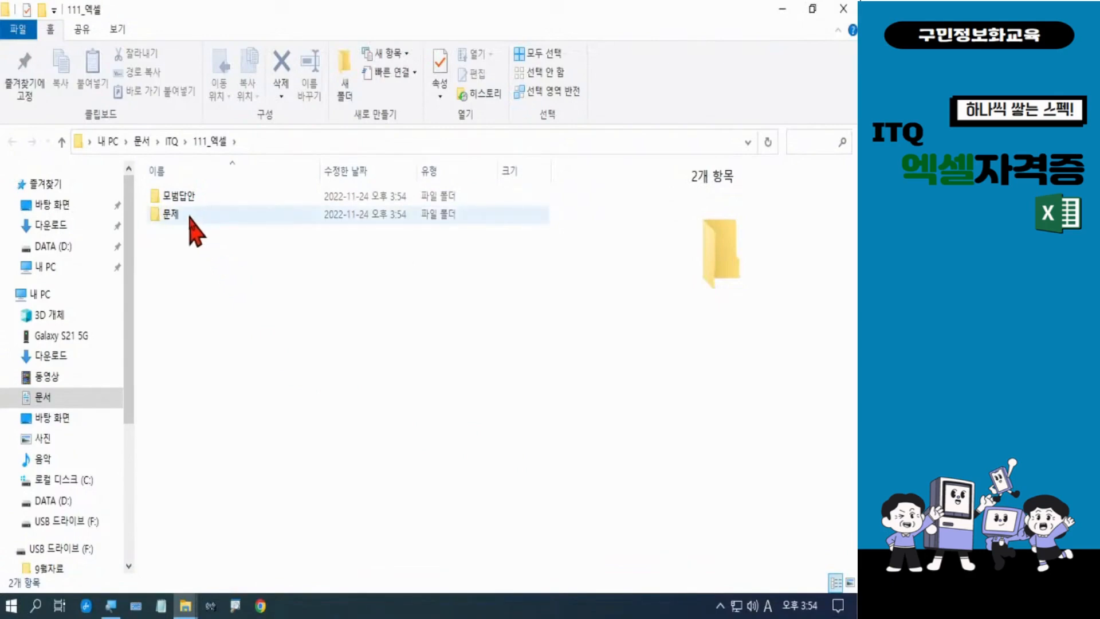
- Open GE11-12A.pdf from the 문제 folder and read the 제1작업 conditions, especially the font and alignment requirement
mouse_move(191, 221)
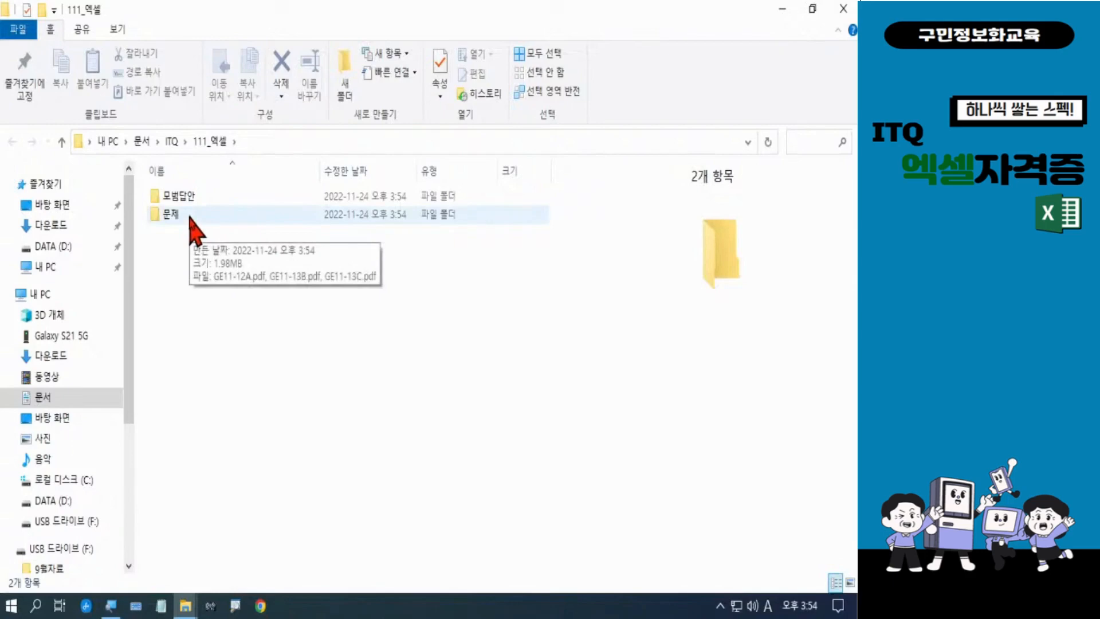
double_click(191, 220)
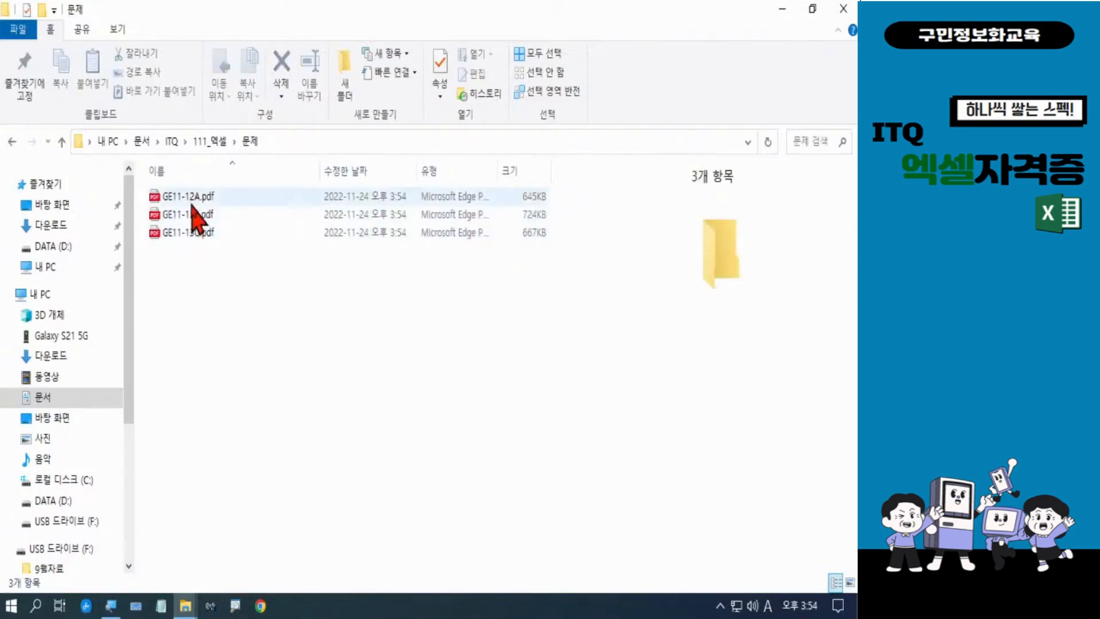
mouse_move(191, 207)
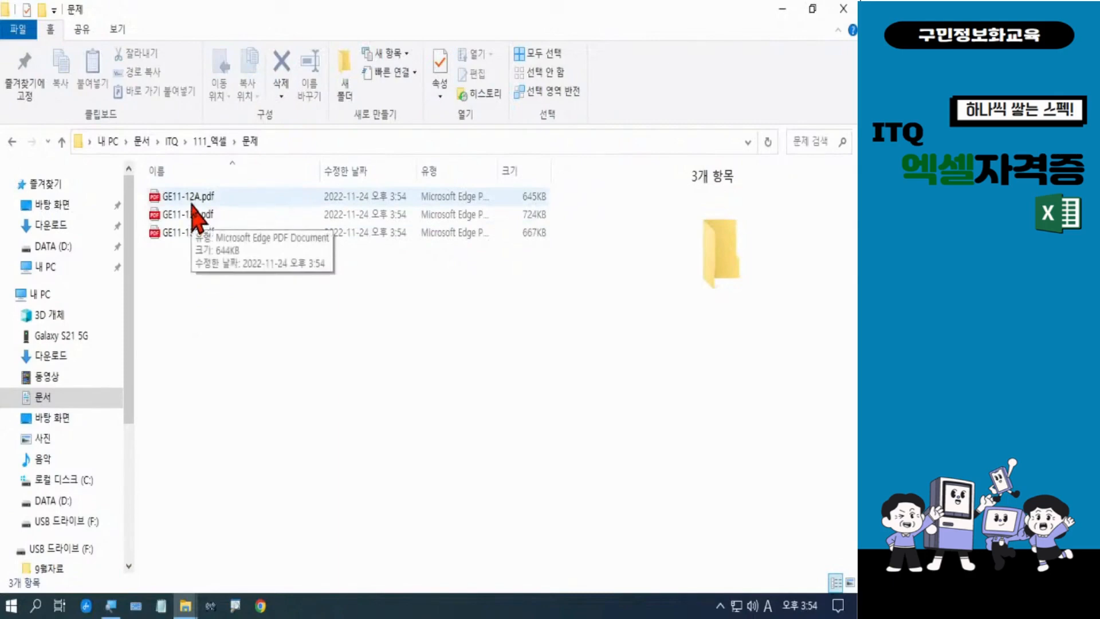
double_click(192, 197)
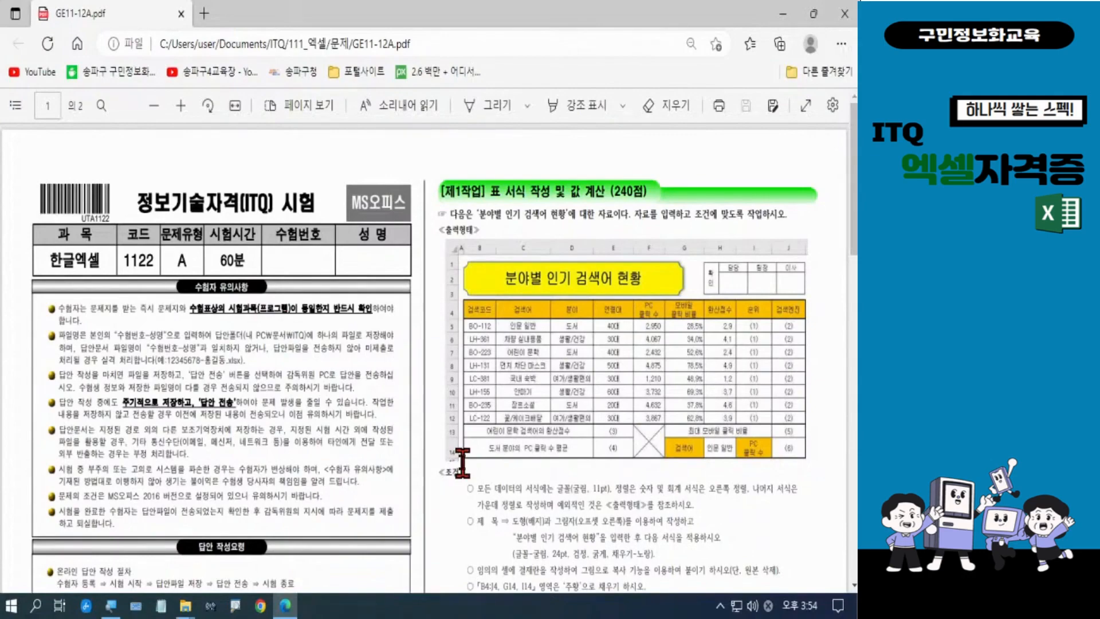
scroll(531, 400, down, 1)
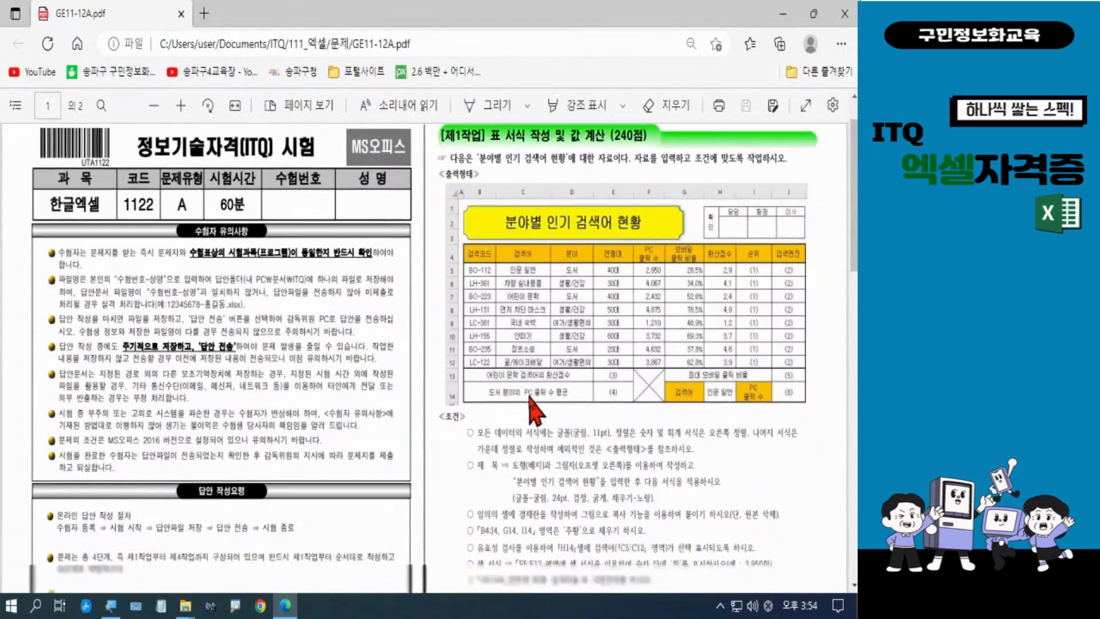
scroll(530, 399, down, 2)
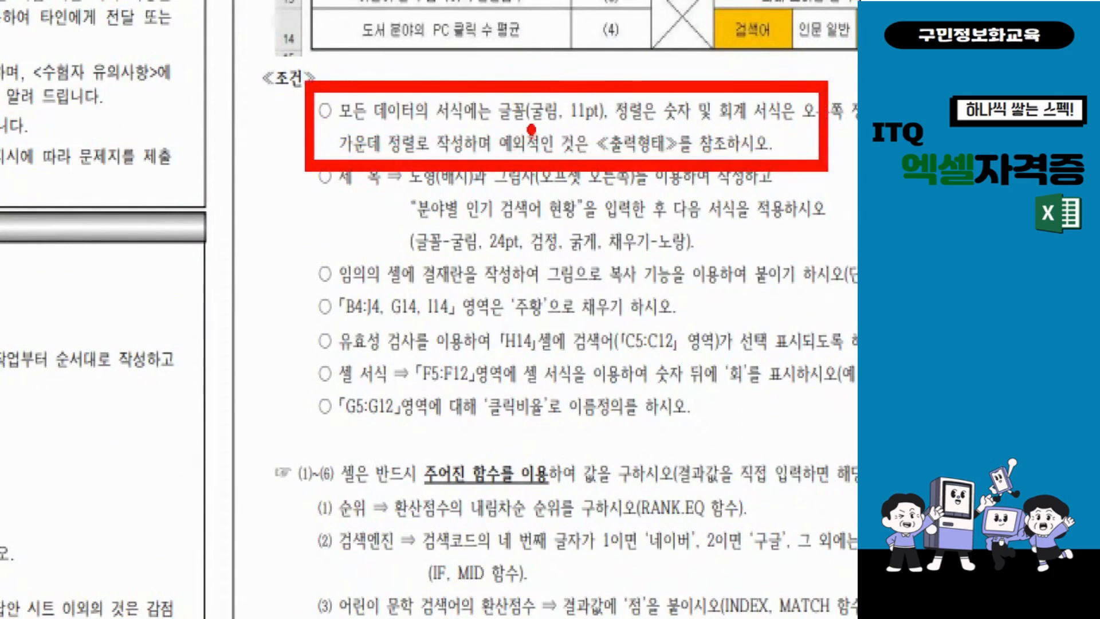
drag(532, 129, 588, 123)
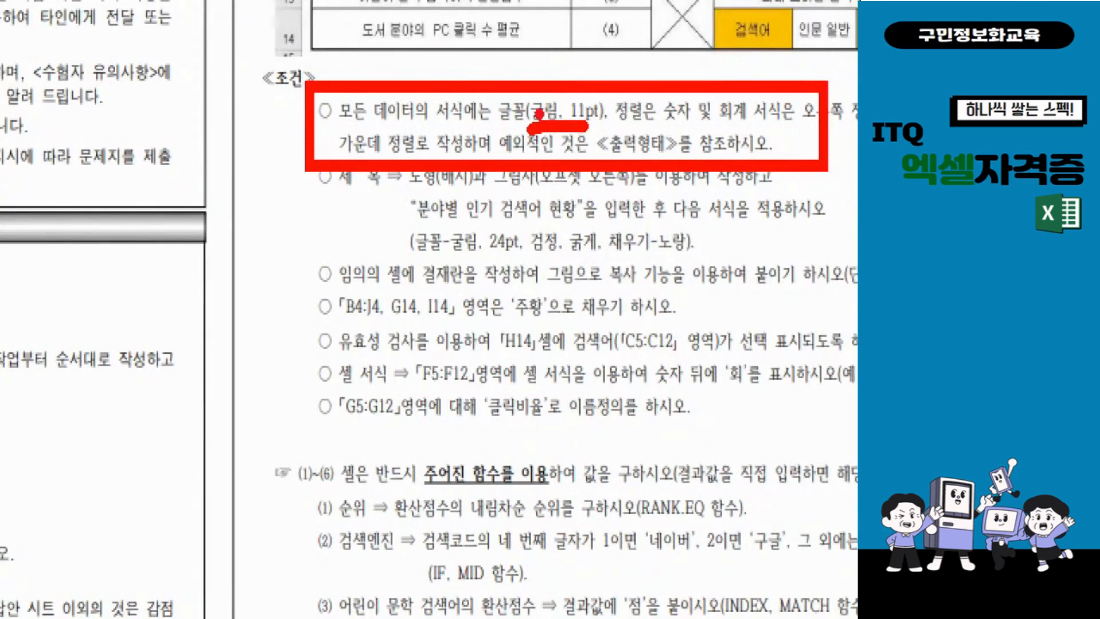
mouse_move(511, 131)
mouse_down()
mouse_move(603, 114)
mouse_move(601, 127)
mouse_move(483, 133)
mouse_up()
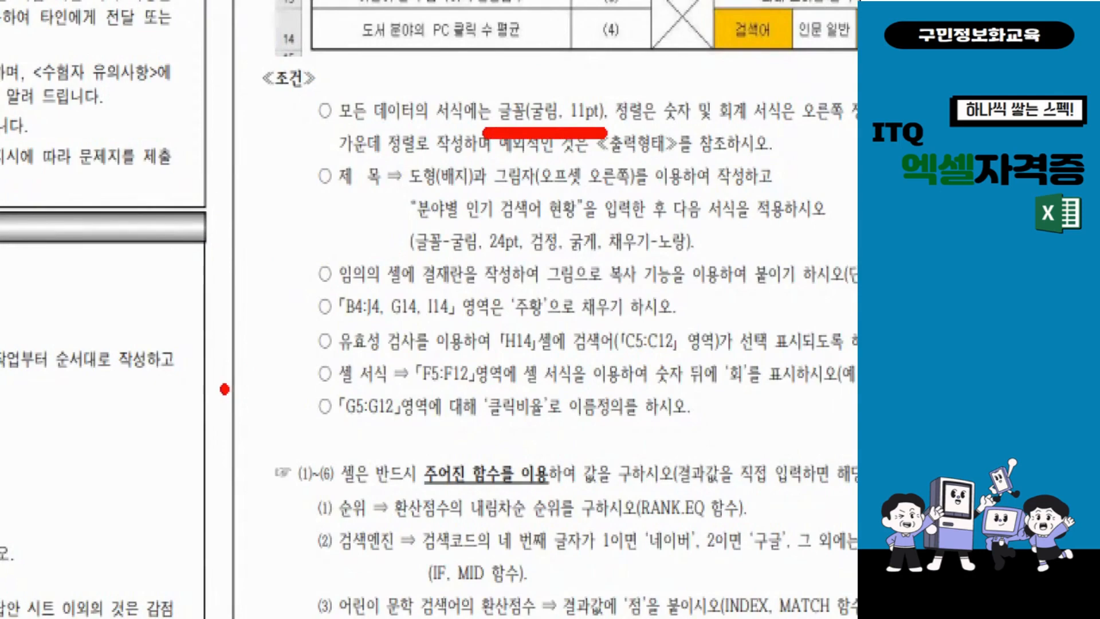
key(Escape)
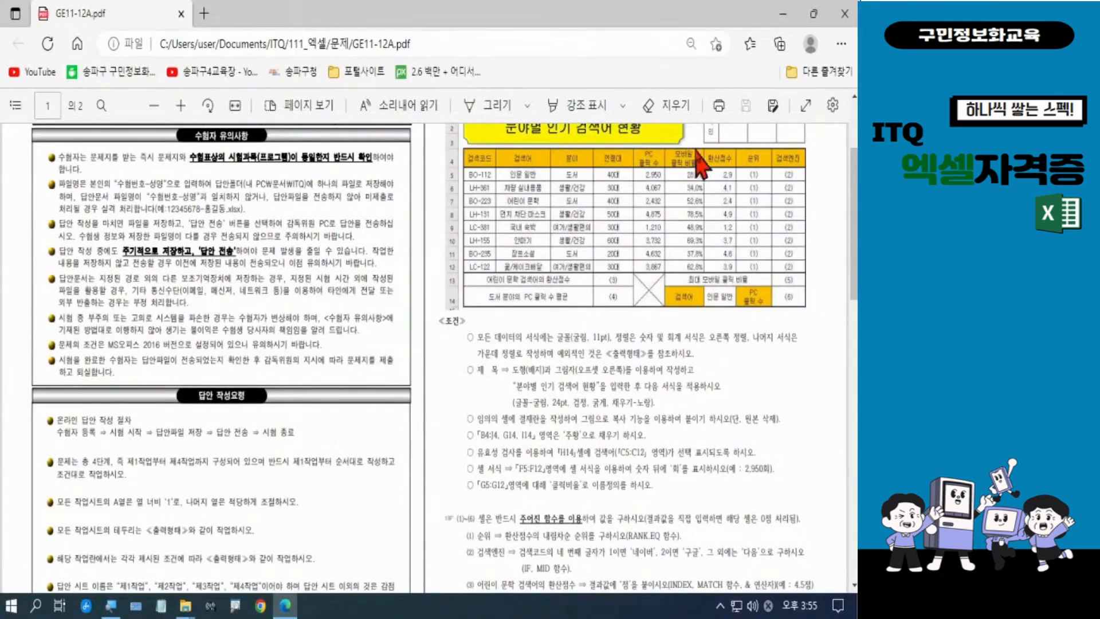
- Minimize the exam PDF and close the 문제 and ITQ folder windows
click(780, 16)
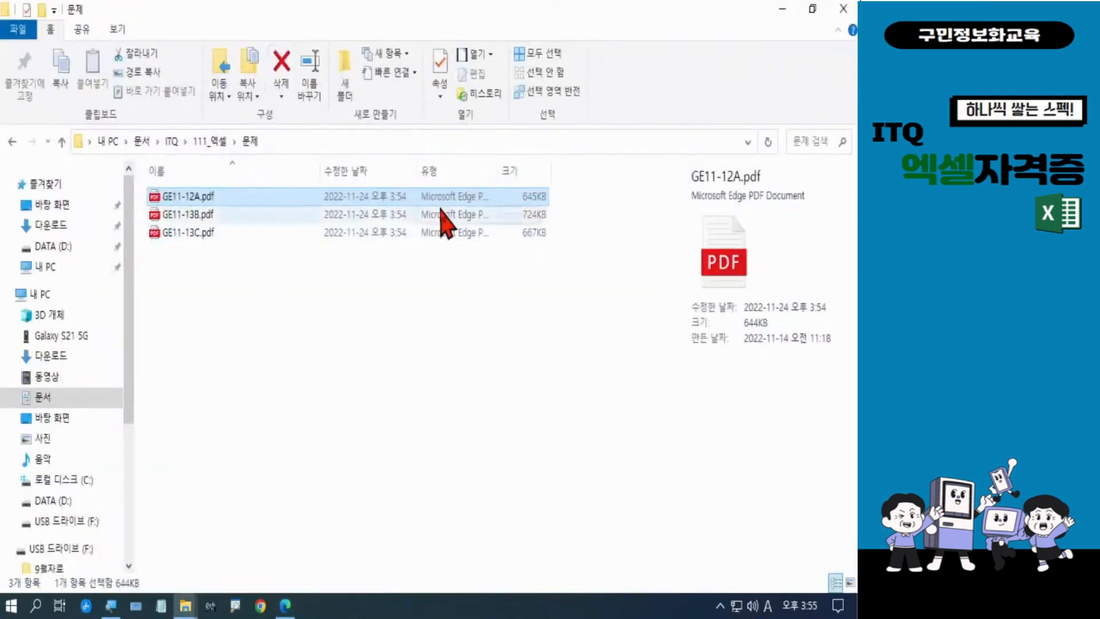
click(845, 11)
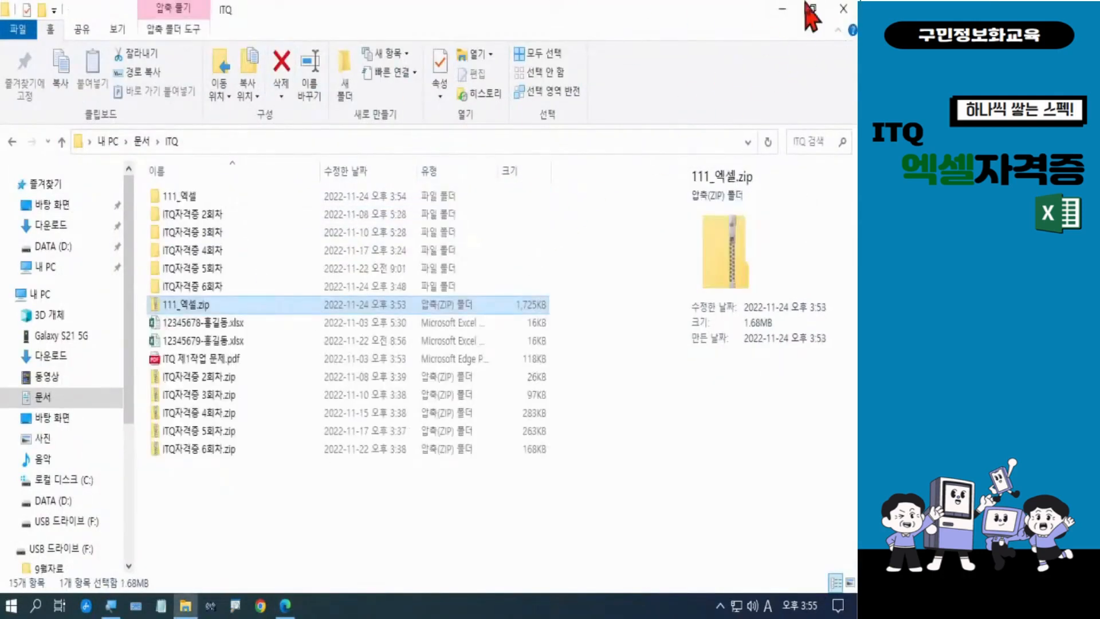
click(845, 11)
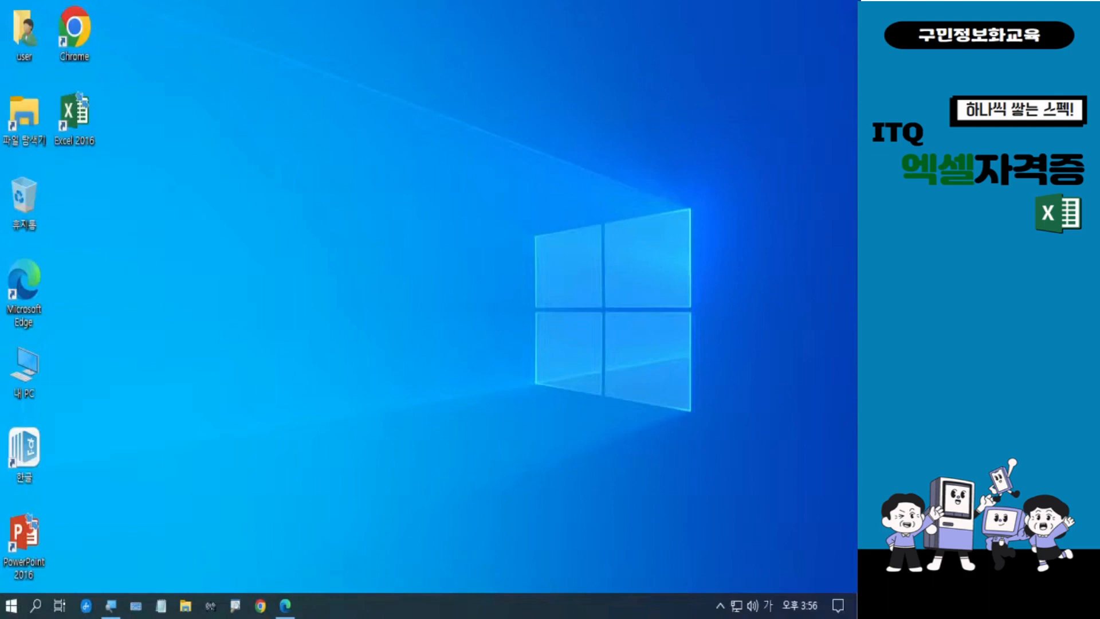
- Start Excel 2016 and create a new blank workbook
key(Hangul)
key(Hangul)
double_click(67, 136)
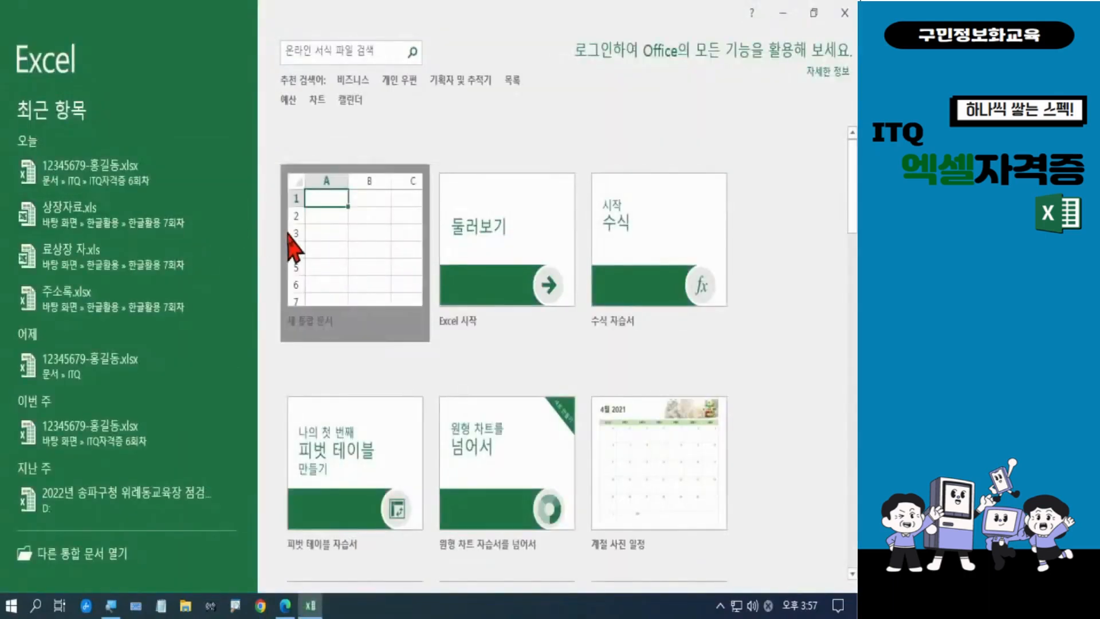
click(290, 233)
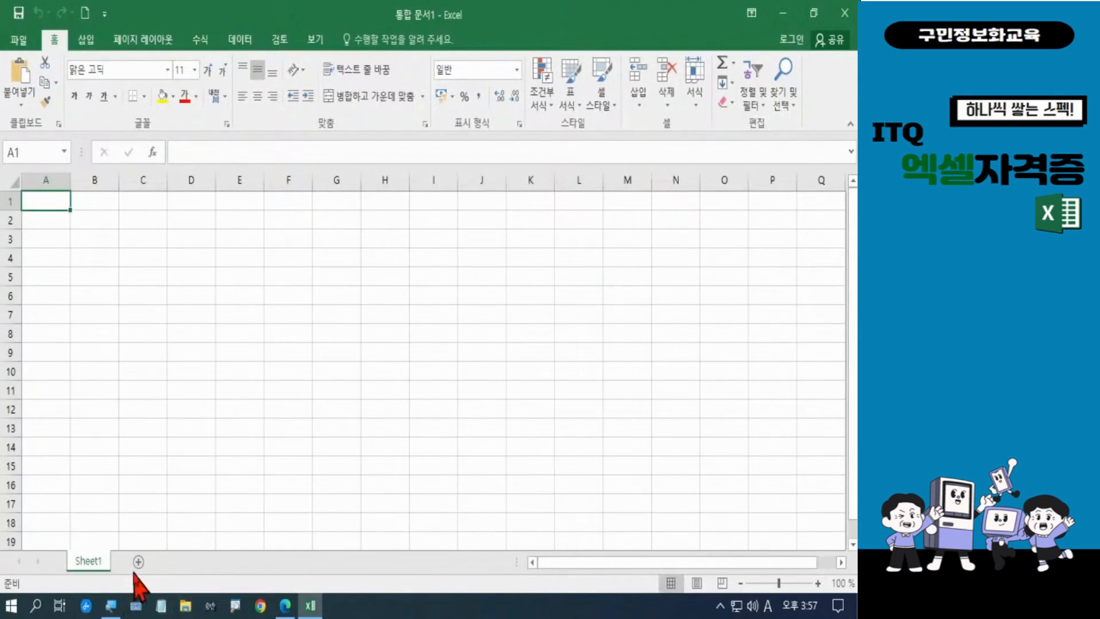
- Add two worksheets to the workbook and rename the first sheet to 제1작업
click(138, 563)
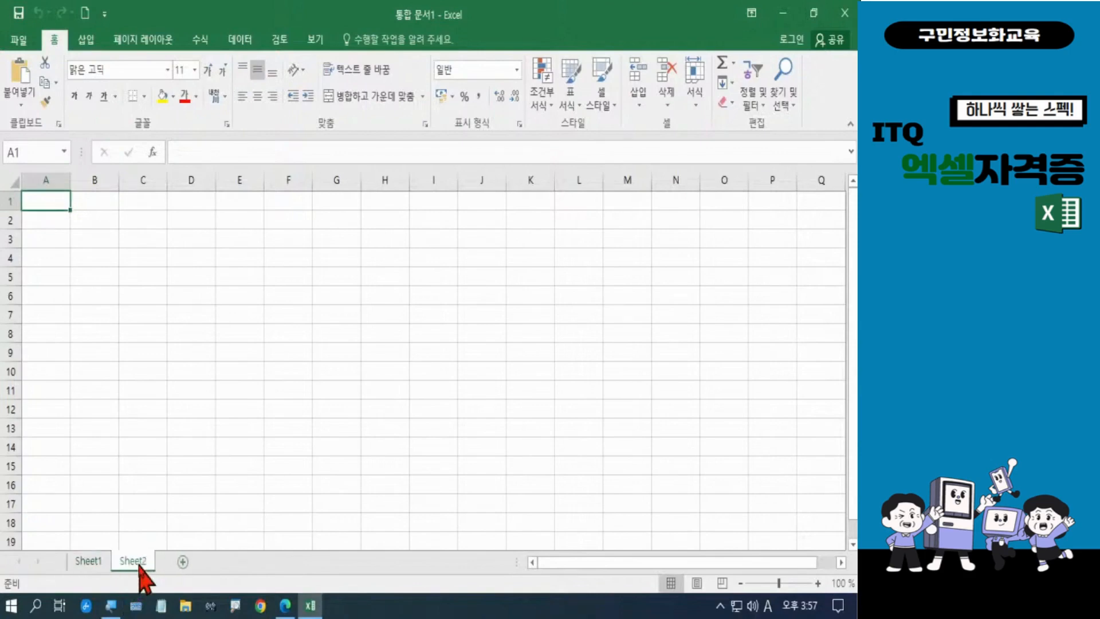
click(181, 563)
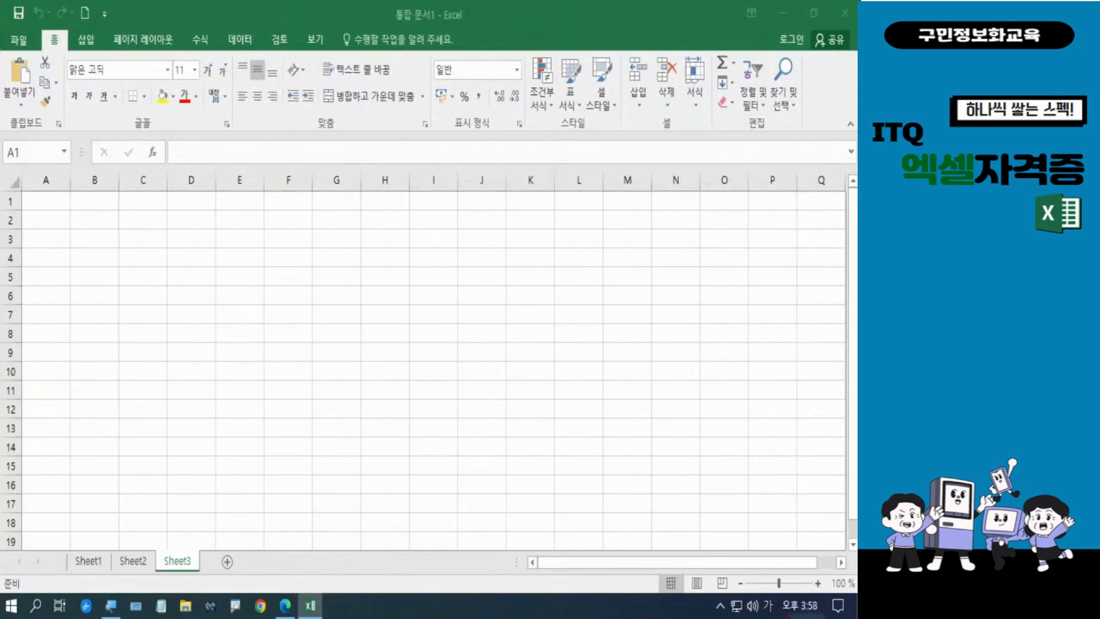
click(92, 561)
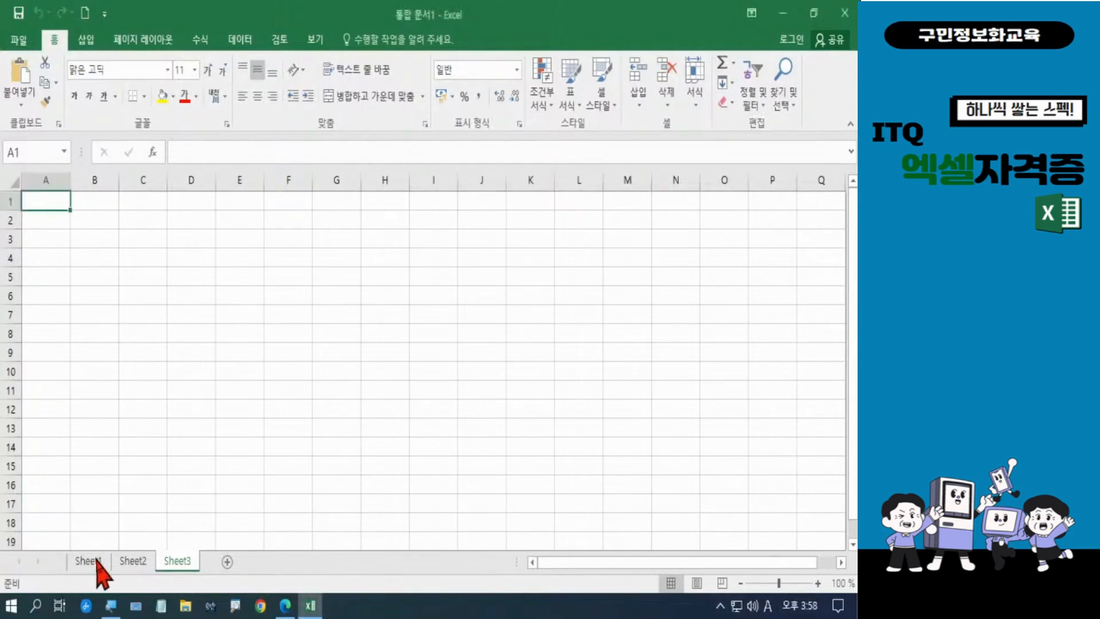
double_click(92, 561)
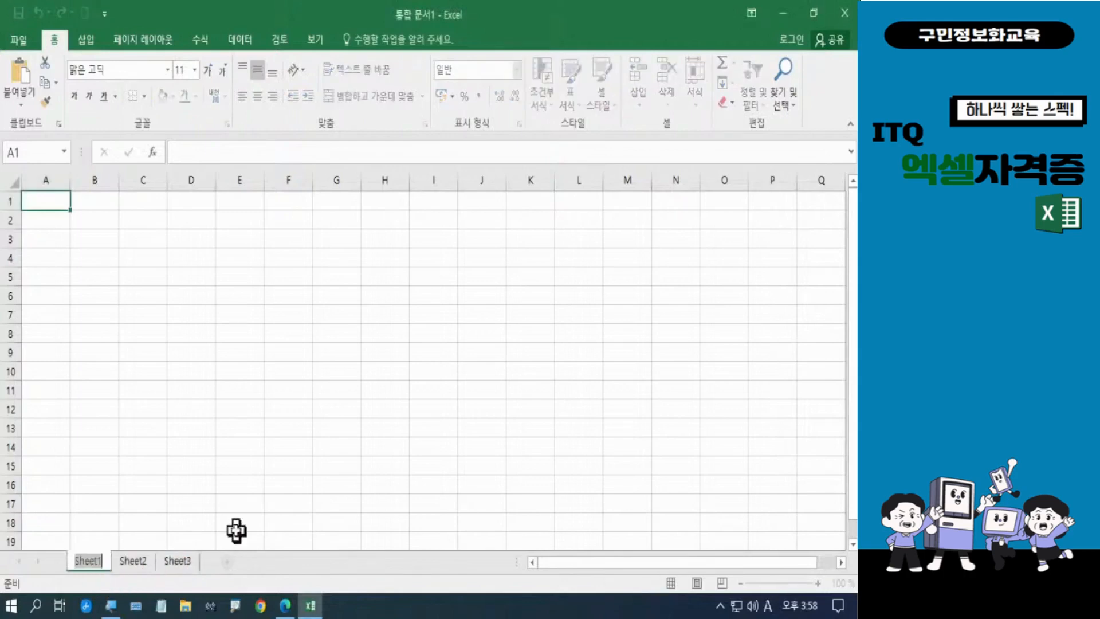
text(wp)
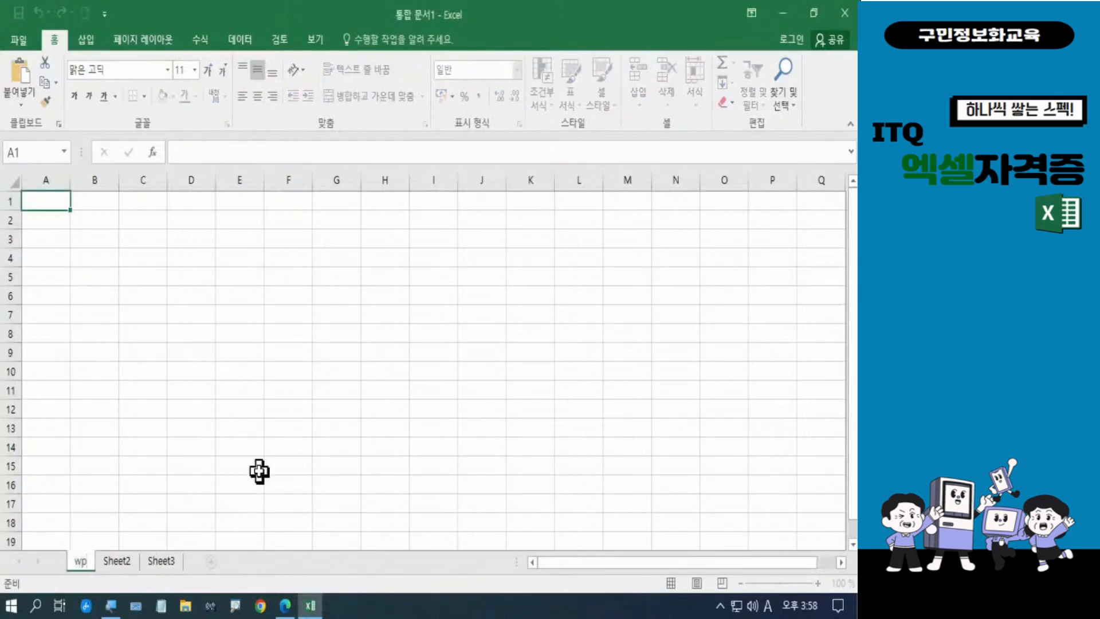
key(BackSpace)
key(BackSpace)
key(Hangul)
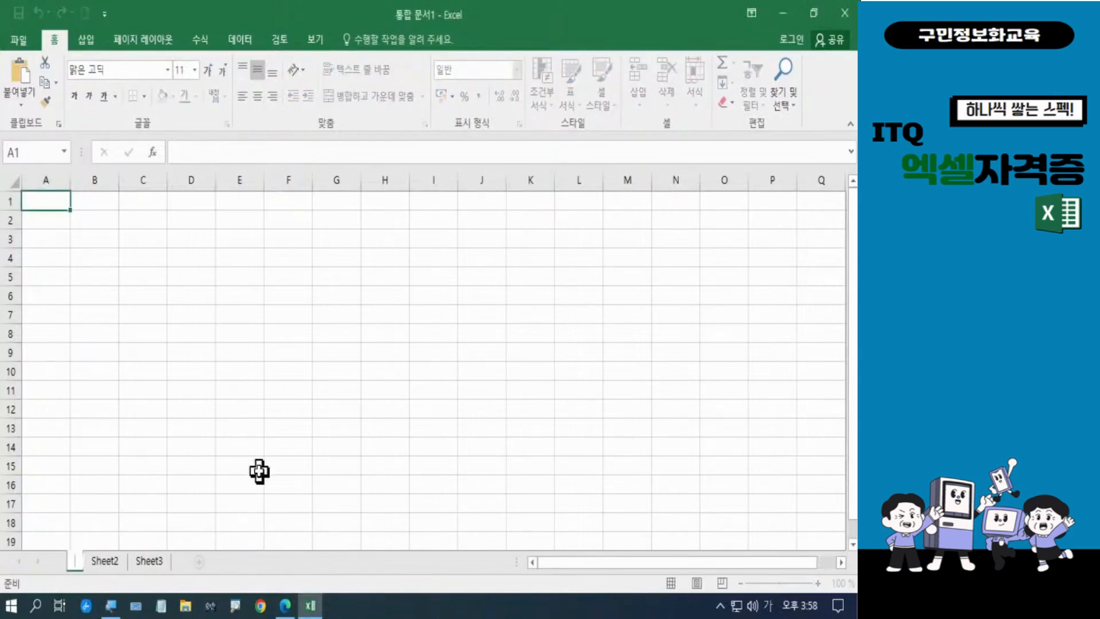
text(제1작업)
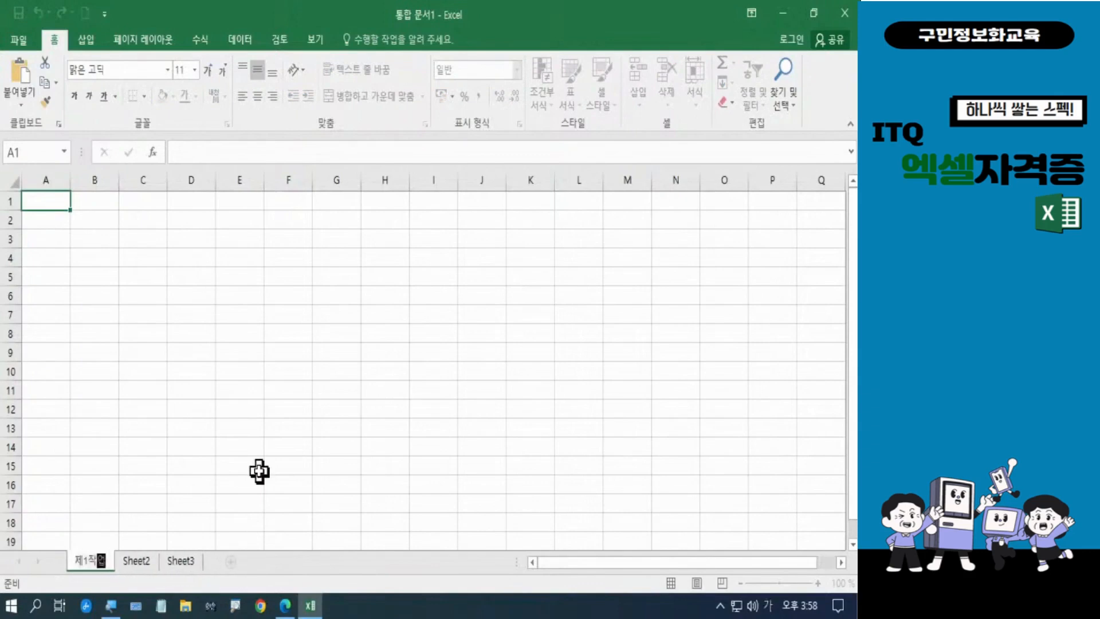
key(Return)
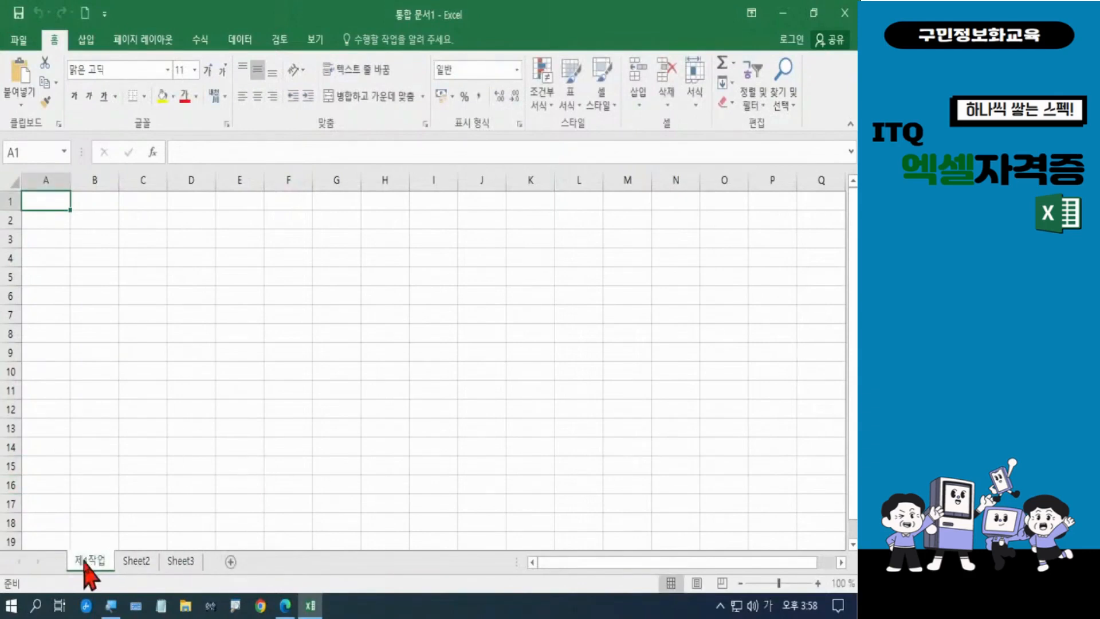
- Rename the second sheet to 제2작업 and the third sheet to 제3작업
double_click(136, 561)
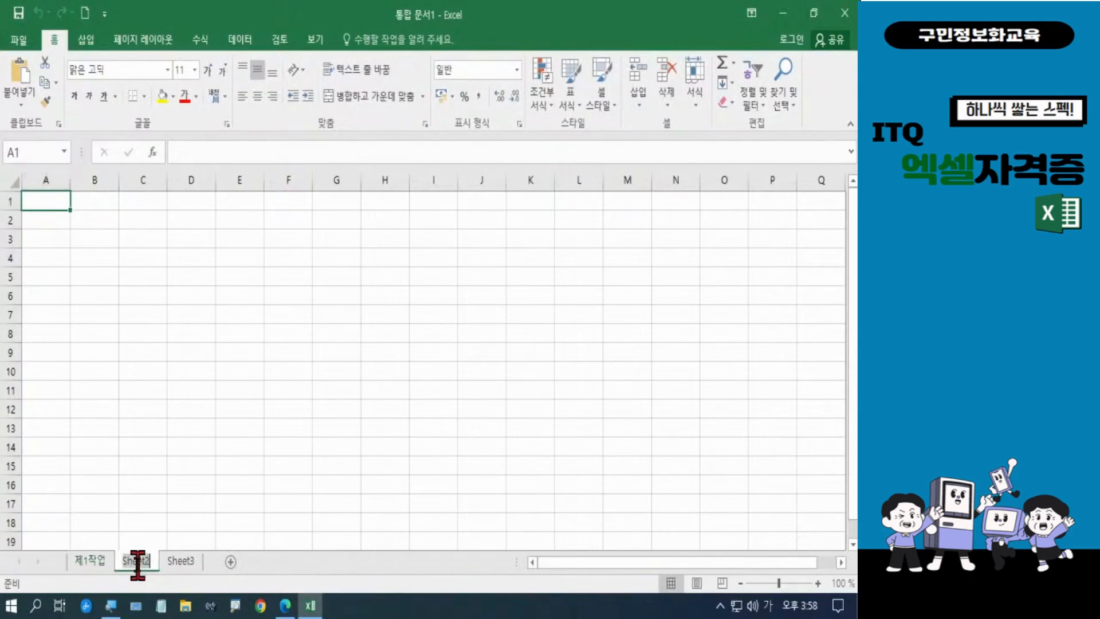
text(제2작업)
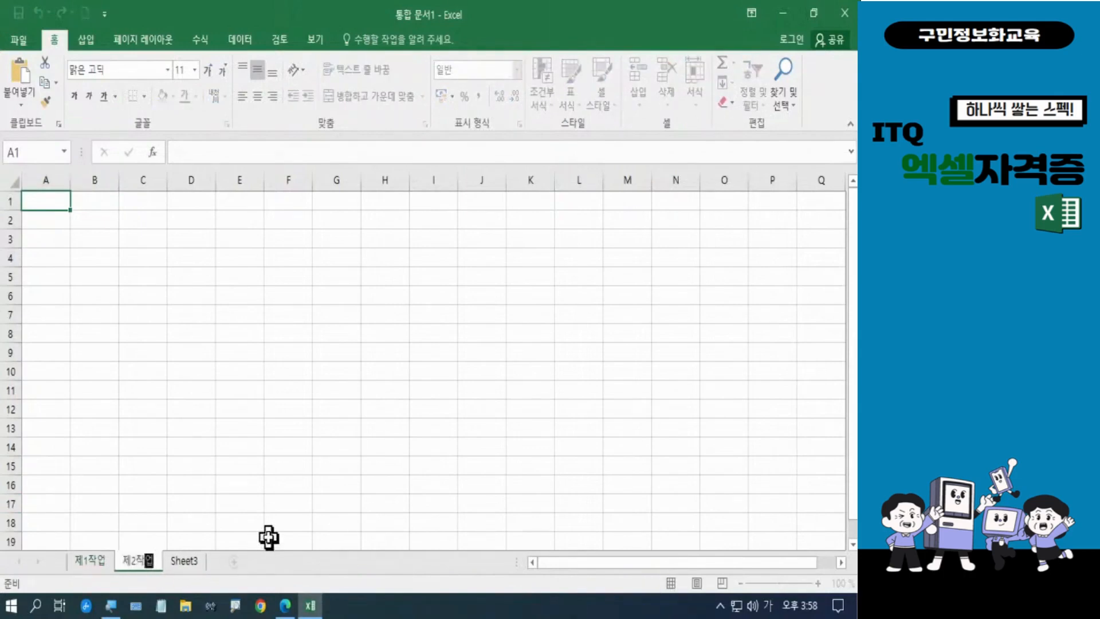
key(Return)
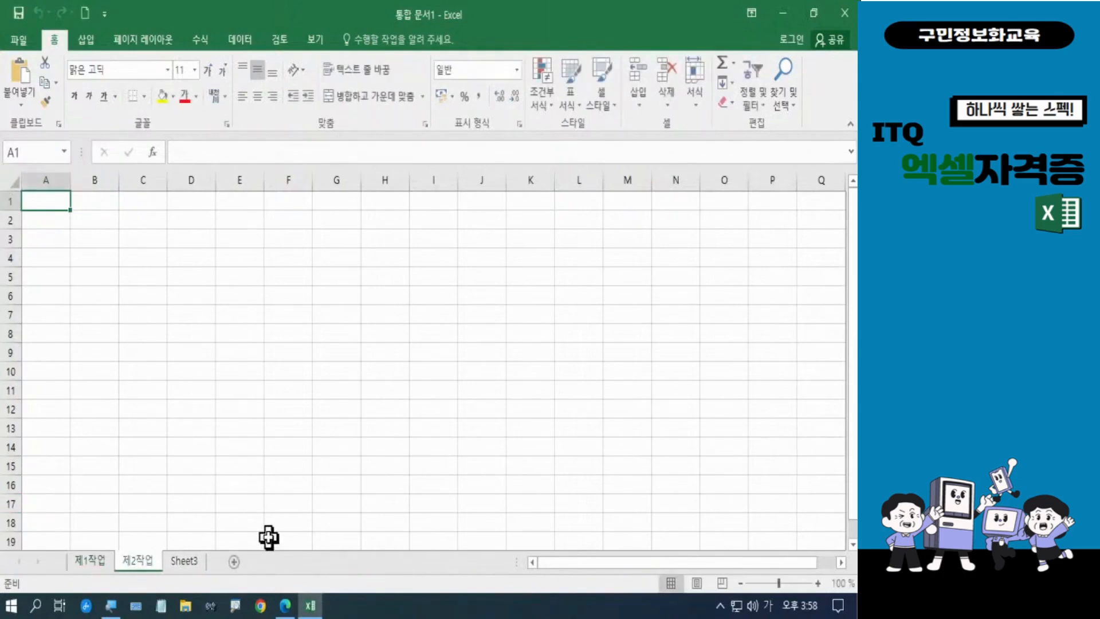
double_click(189, 560)
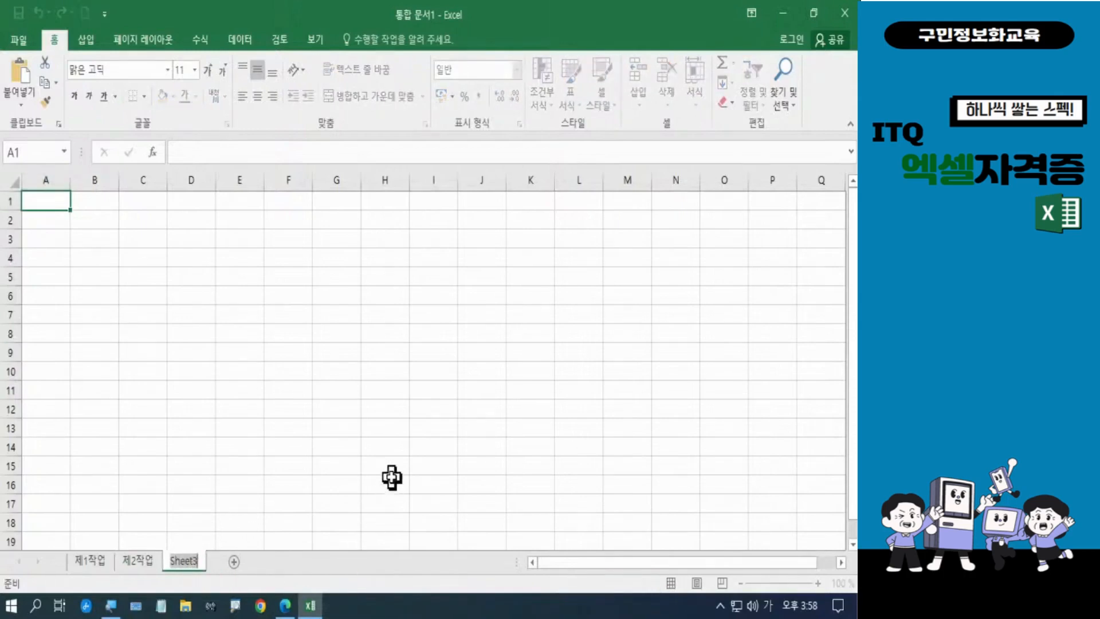
key(BackSpace)
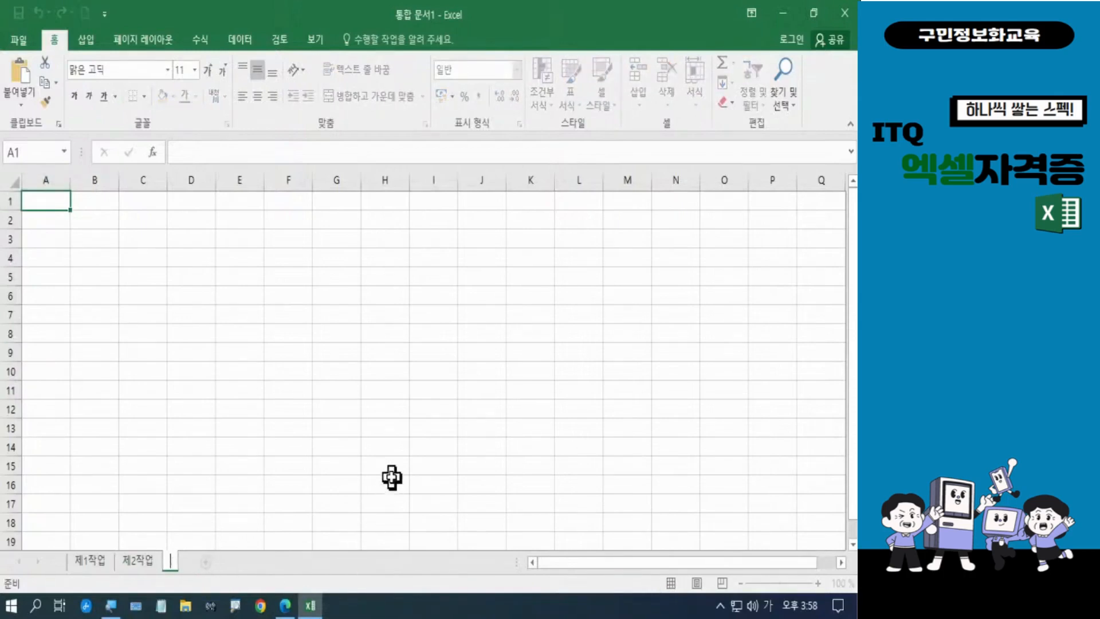
text(제3작업)
key(Return)
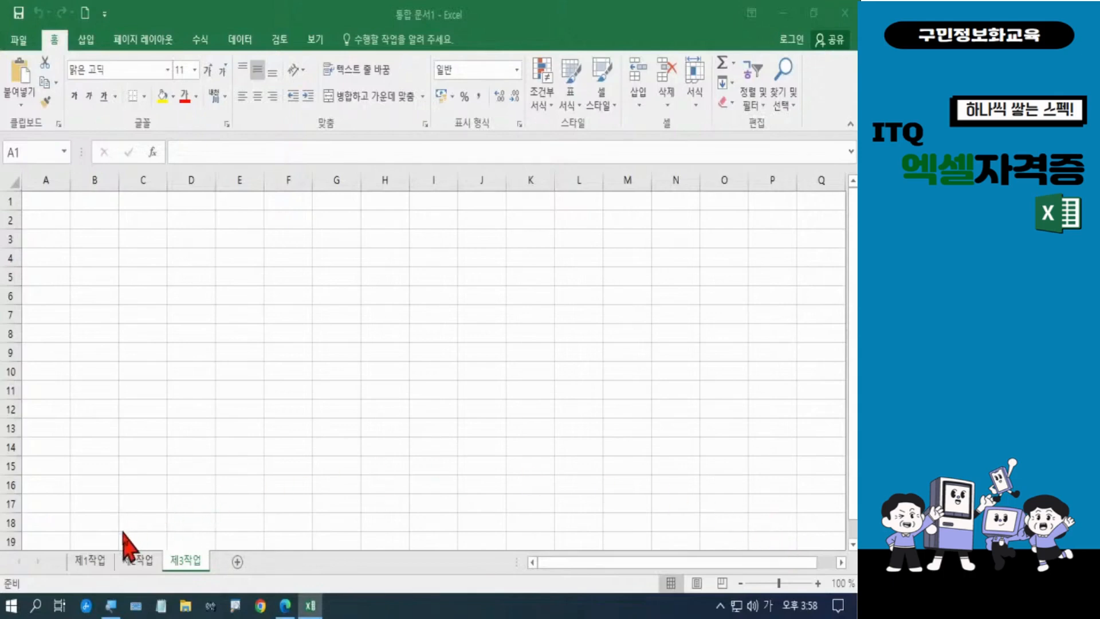
- Group all three sheets to set column A's width to 1, and ungroup them on 제2작업
click(92, 560)
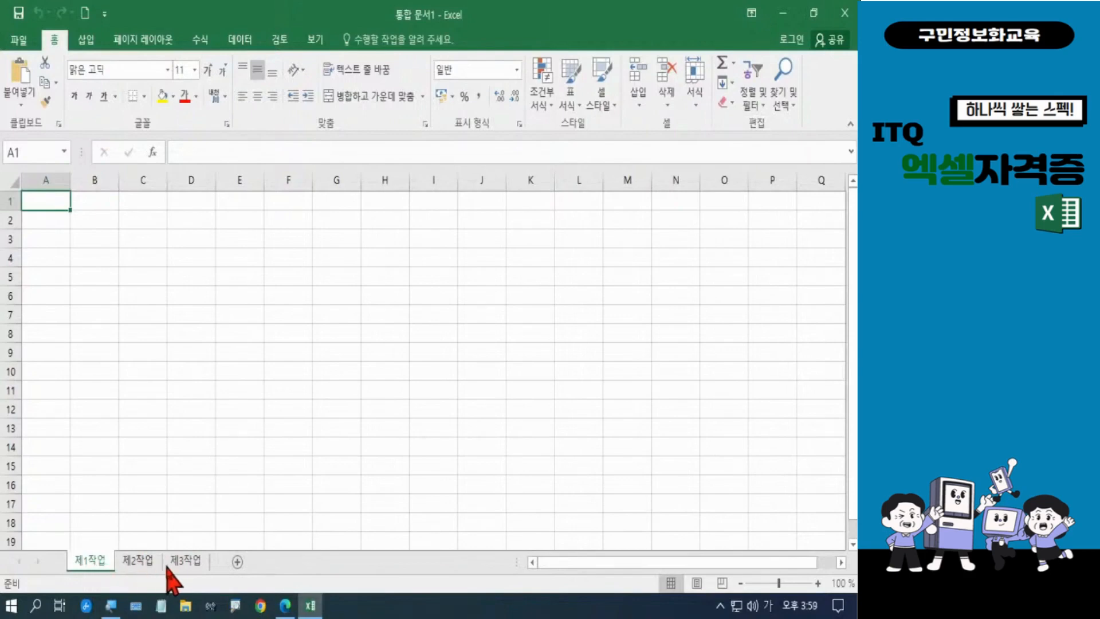
shift+click(188, 561)
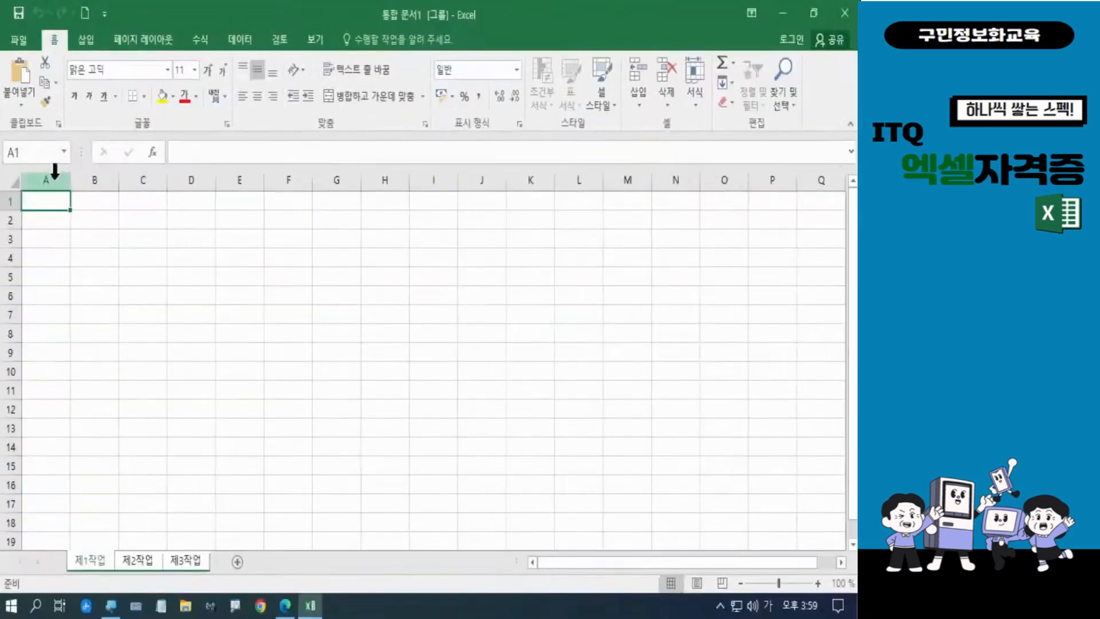
click(110, 140)
right_click(110, 139)
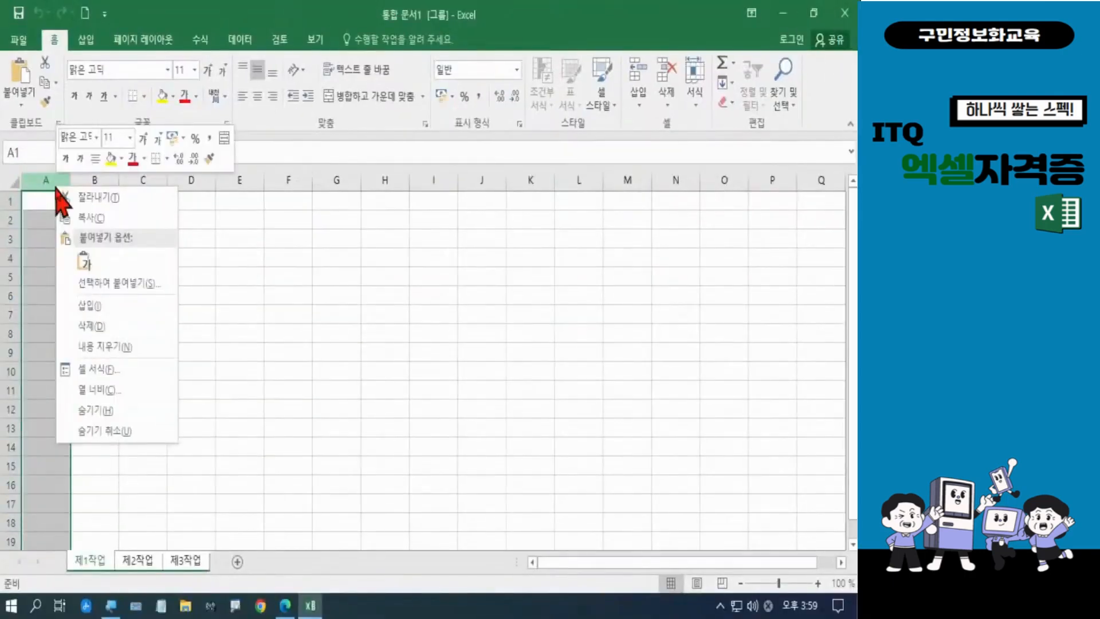
click(77, 390)
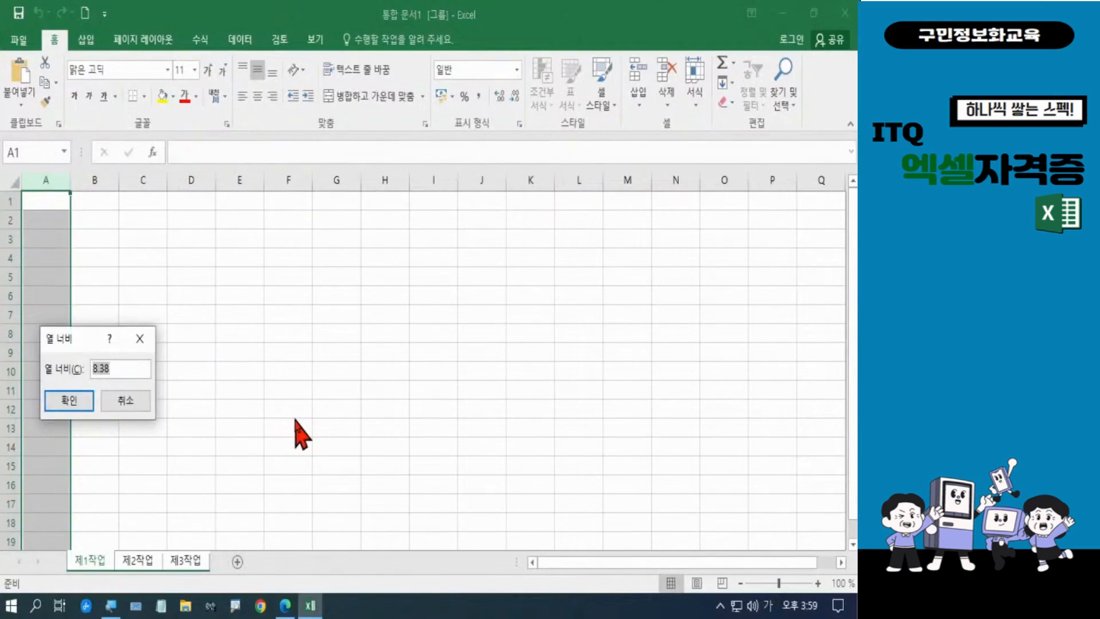
text(1)
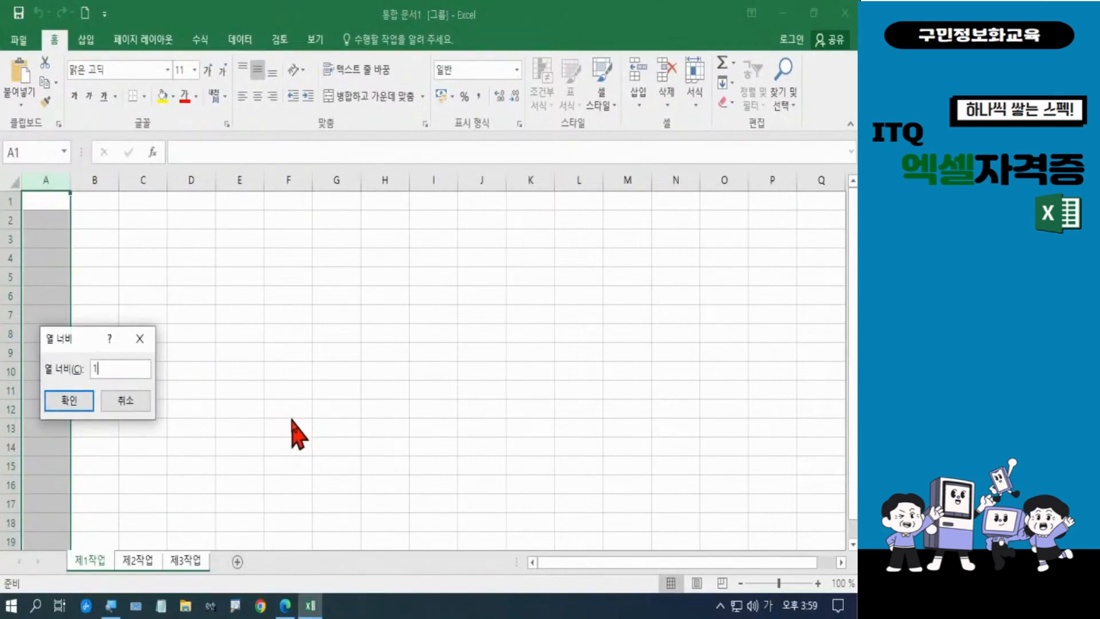
click(81, 405)
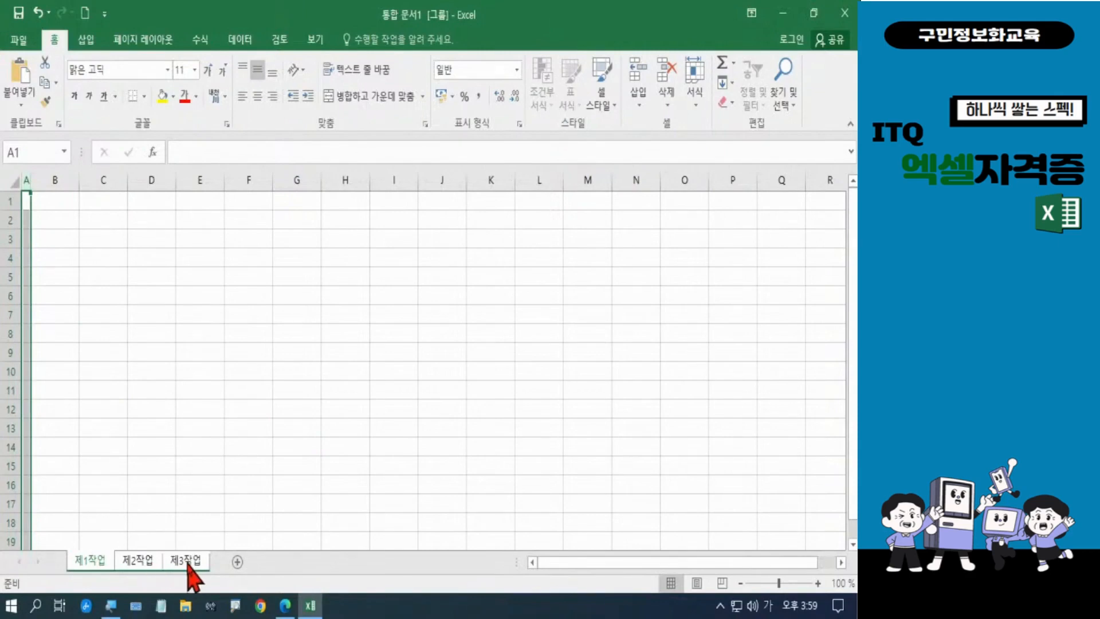
click(138, 562)
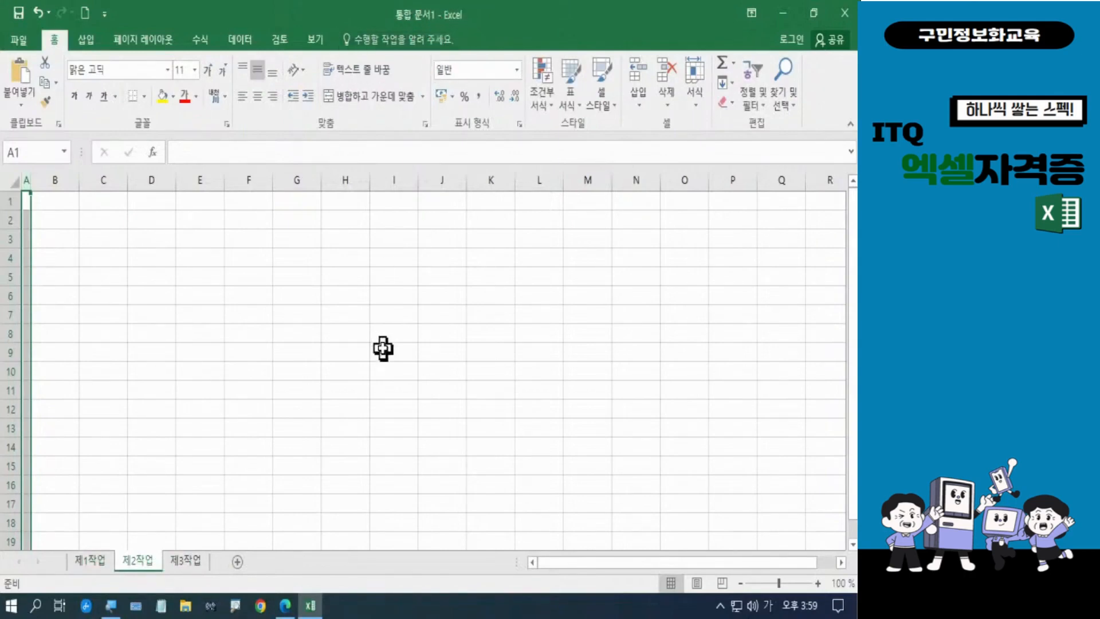
click(204, 354)
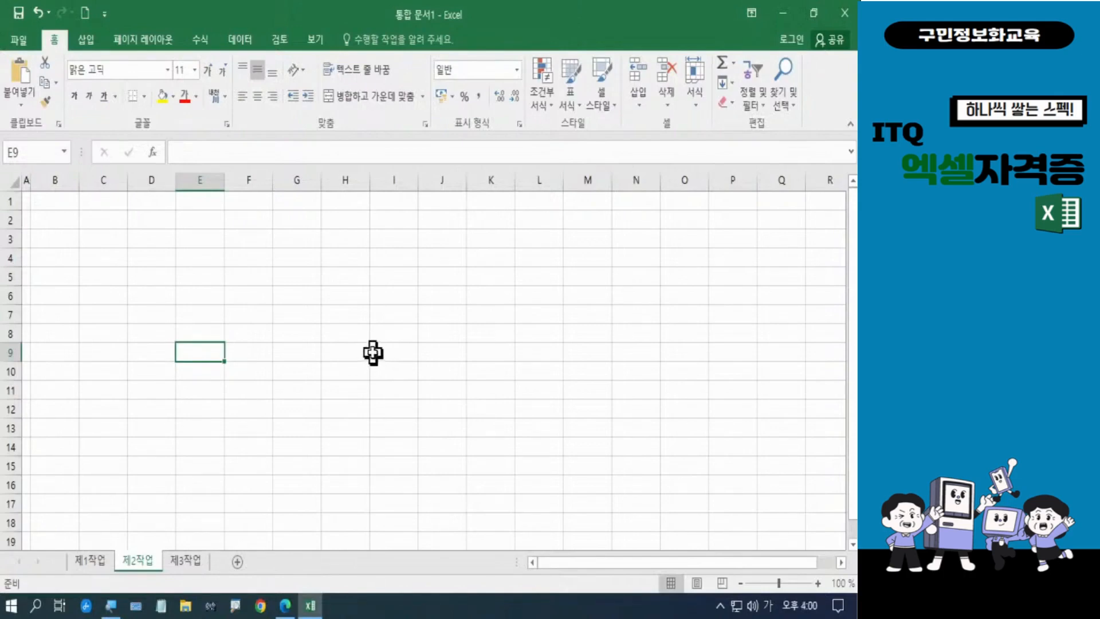
- Save the workbook in the ITQ folder under 문서, using the examinee number and name joined by a hyphen as file name
click(21, 40)
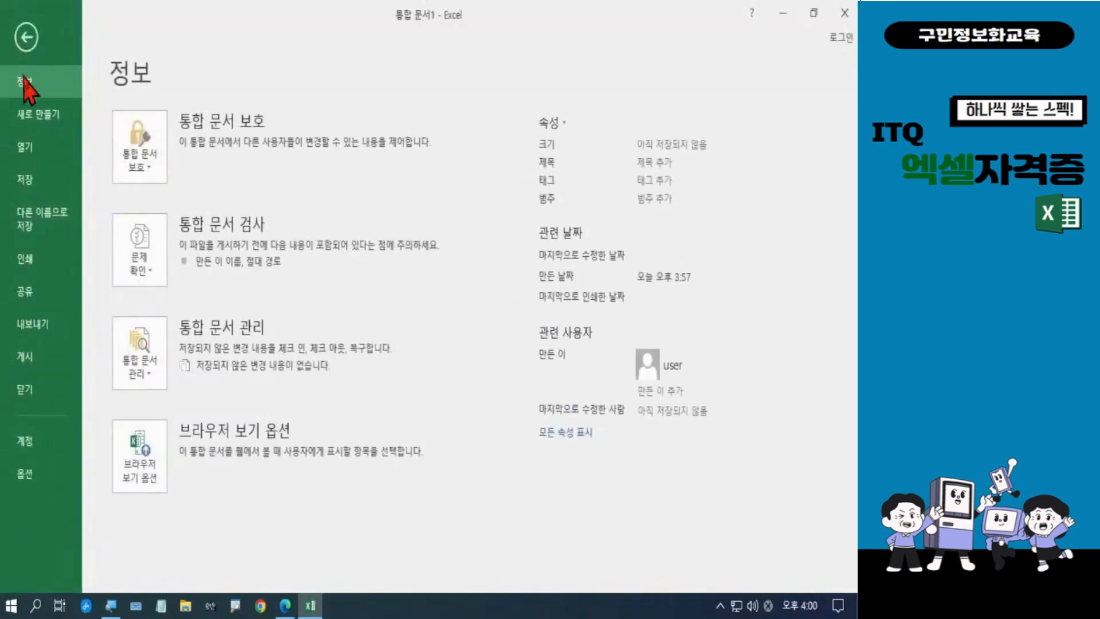
click(41, 218)
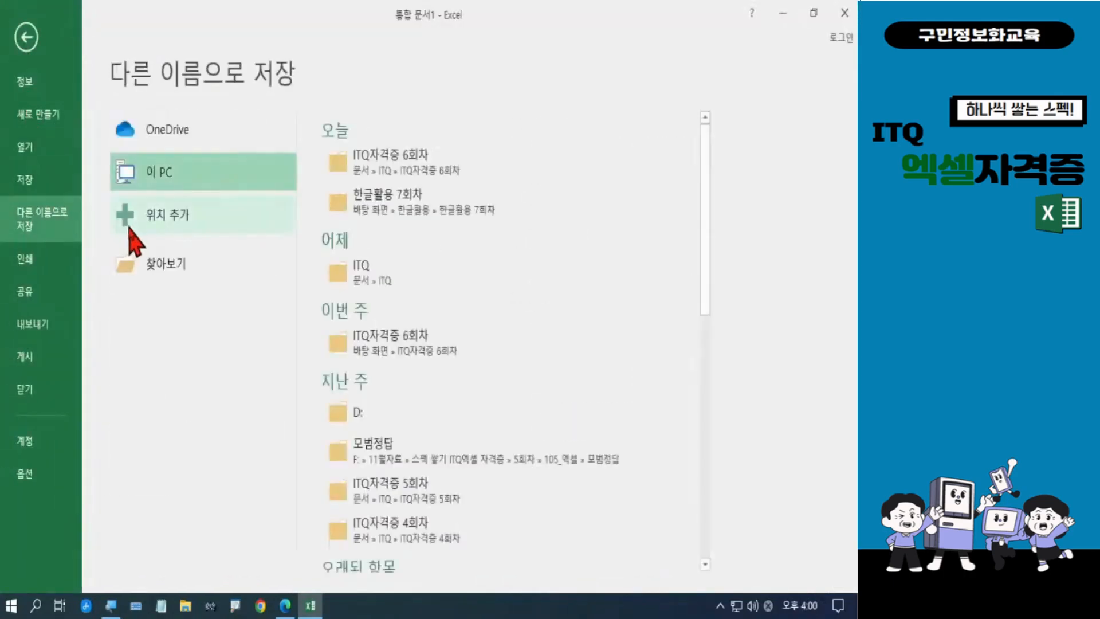
click(170, 274)
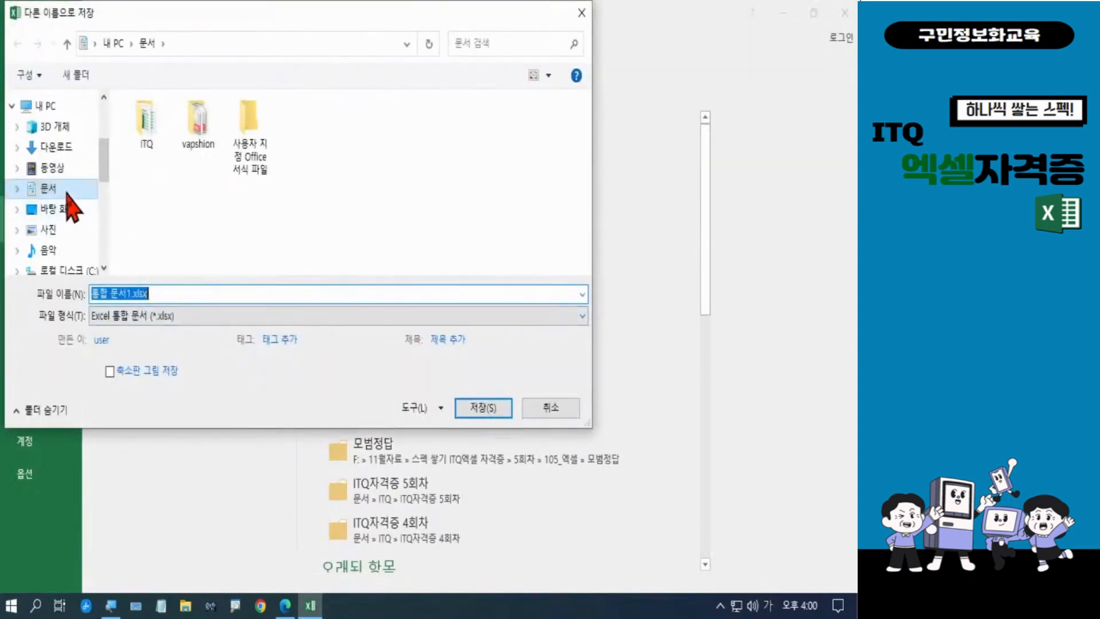
double_click(146, 142)
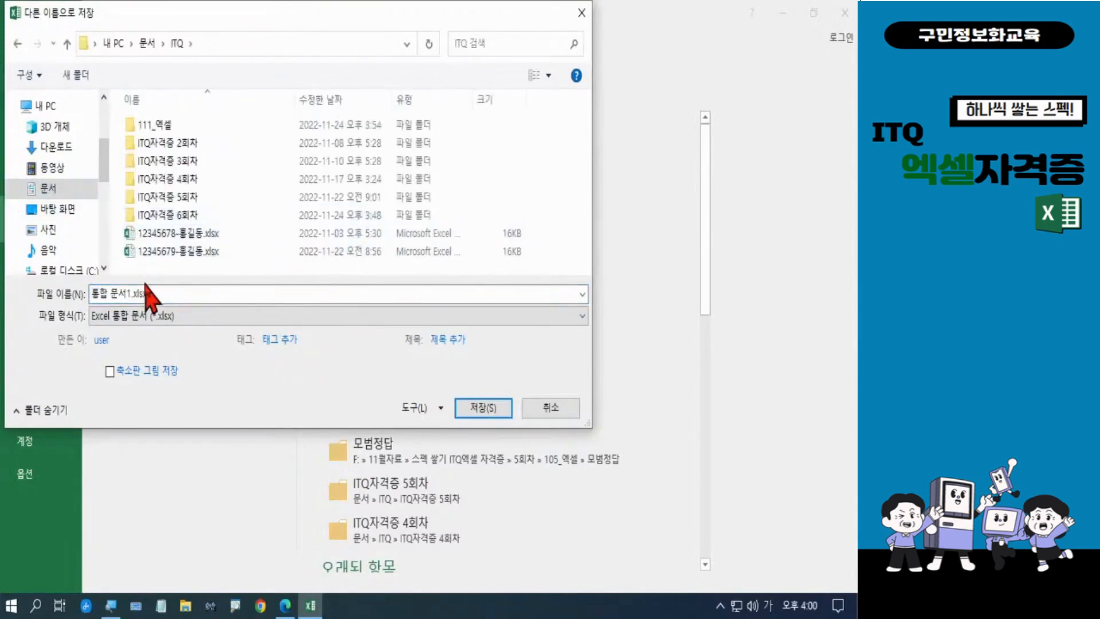
click(184, 295)
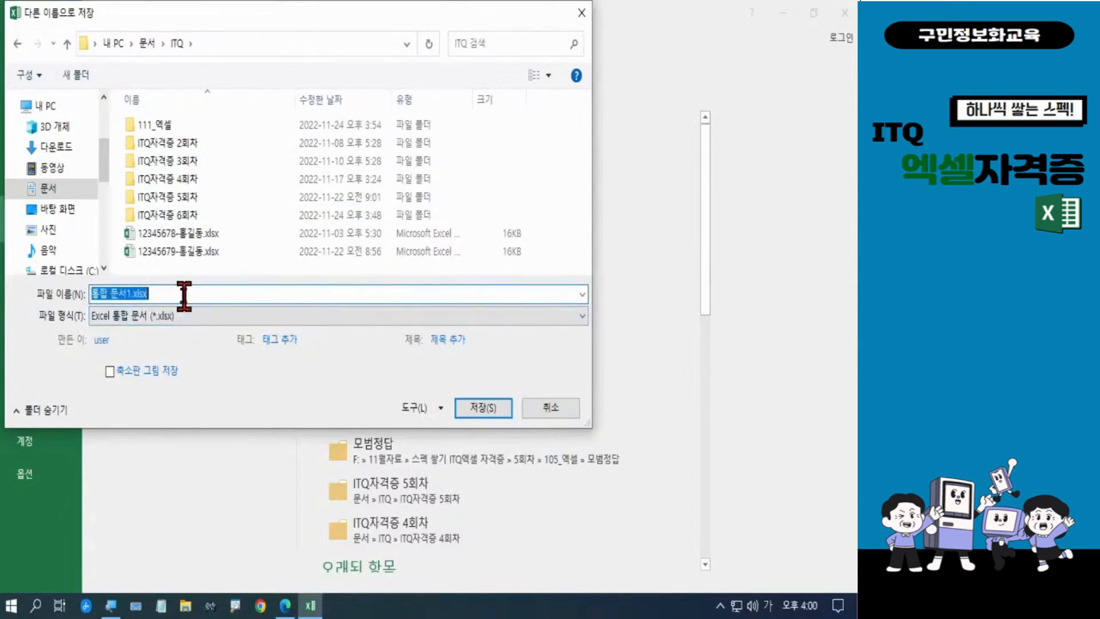
text(2345)
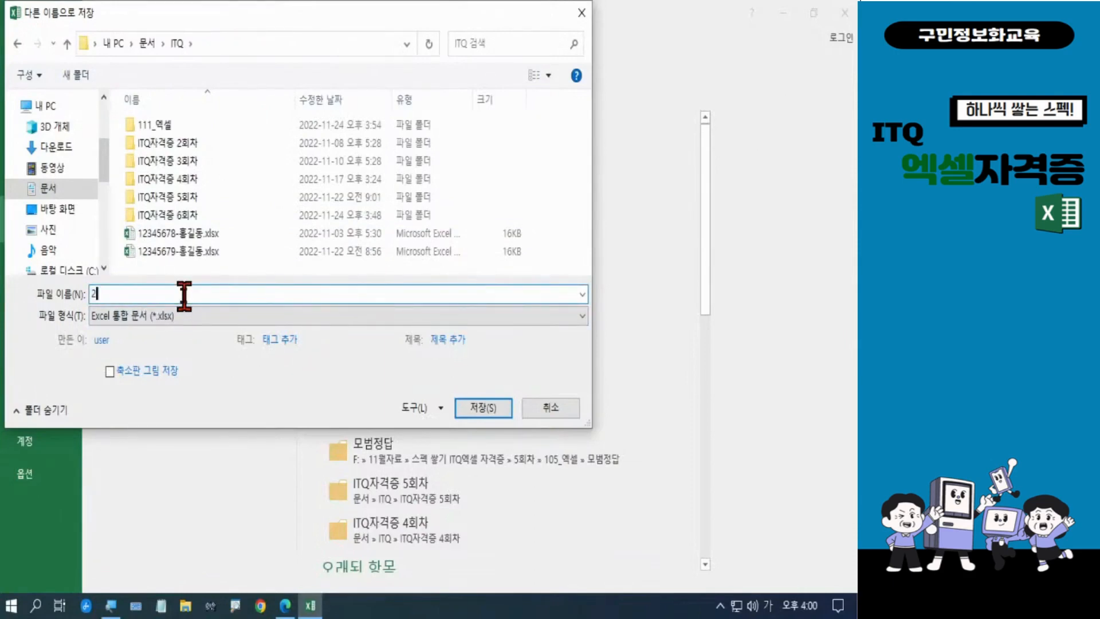
text(89-)
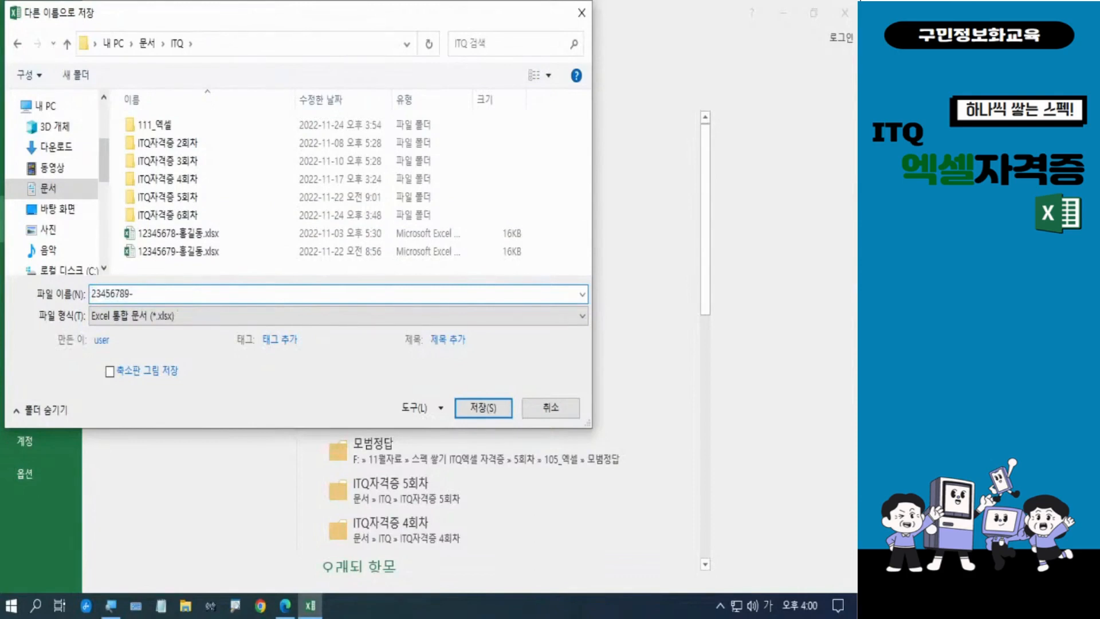
text(홍길ㄷㅇ)
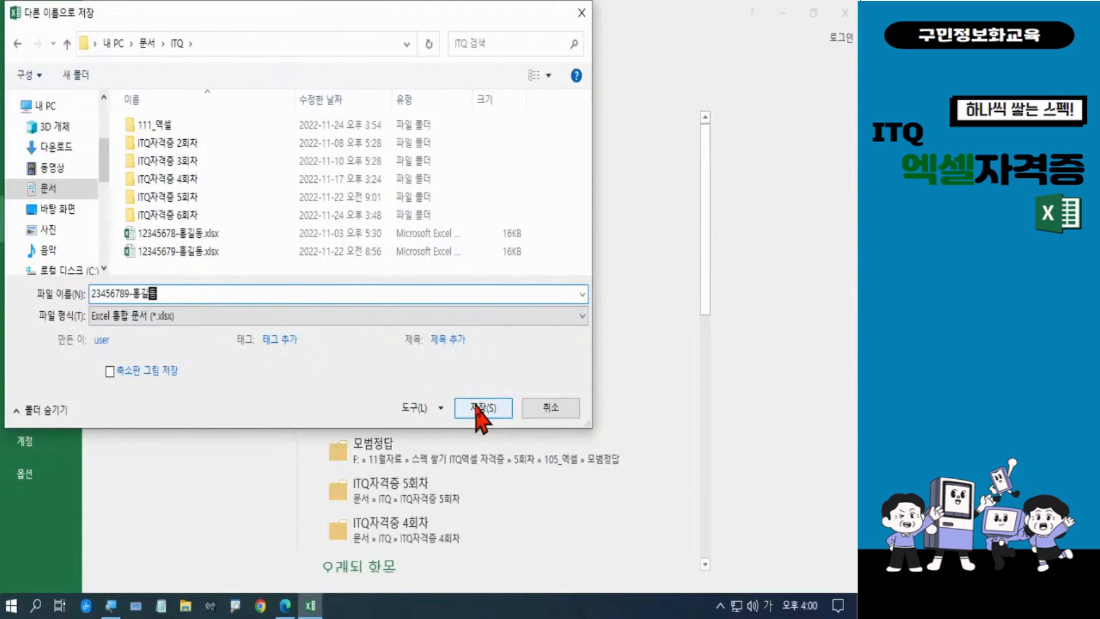
click(477, 405)
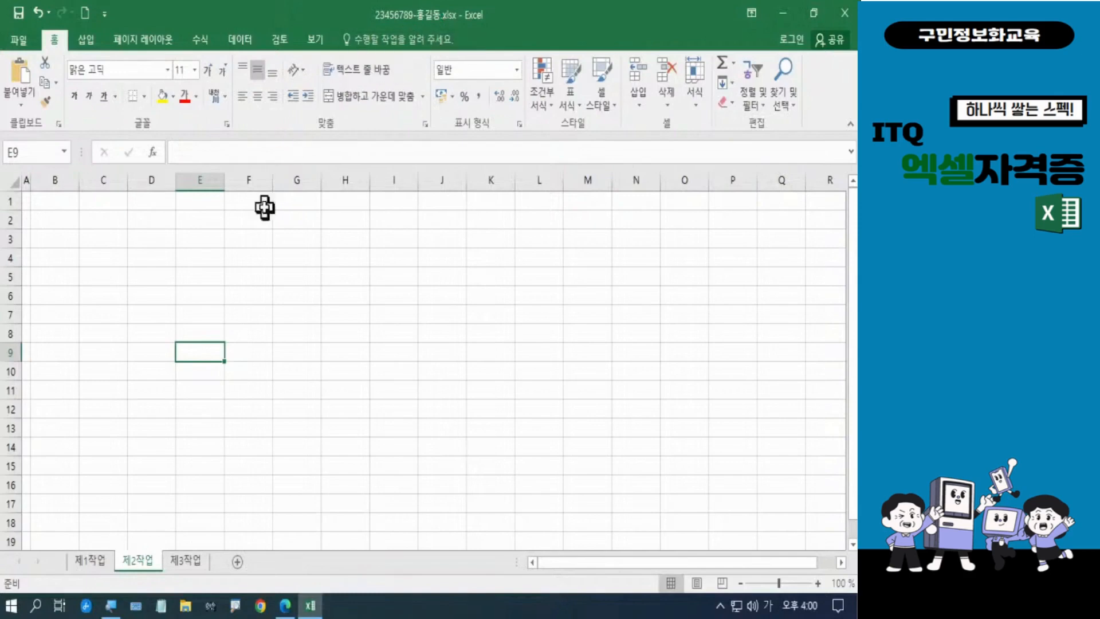
- Set the font of all cells on sheet 제1작업 to 굴림
click(103, 562)
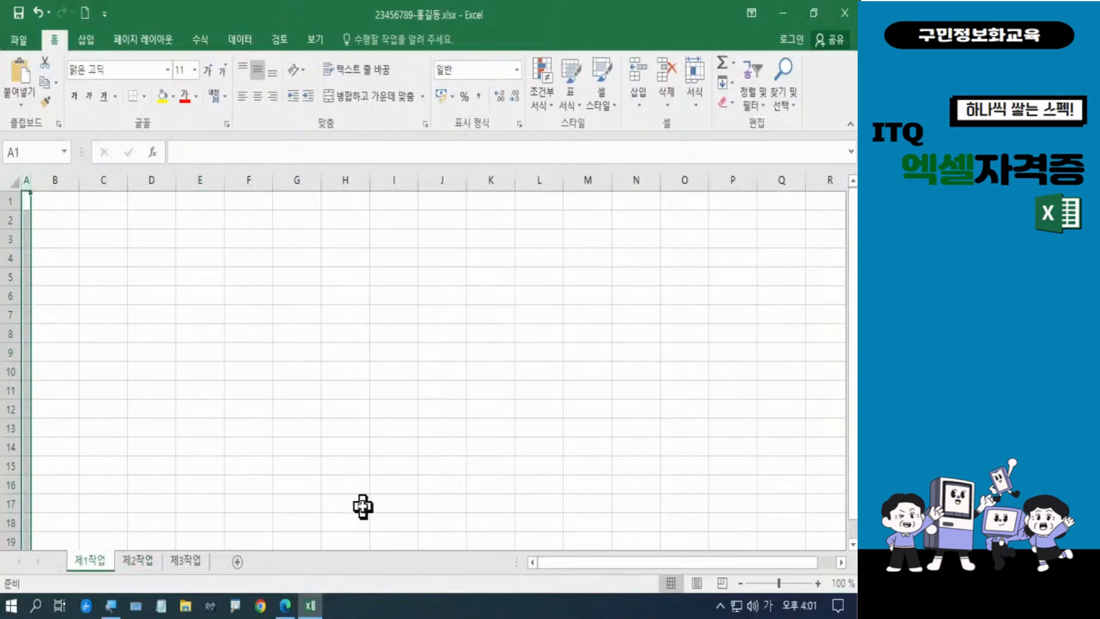
click(308, 322)
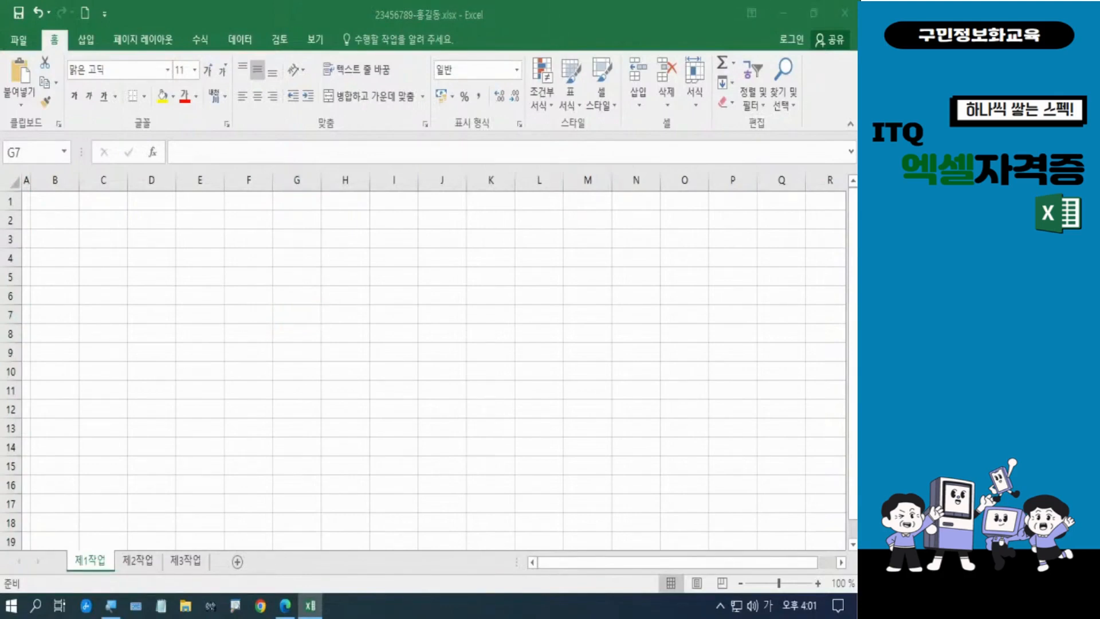
click(251, 360)
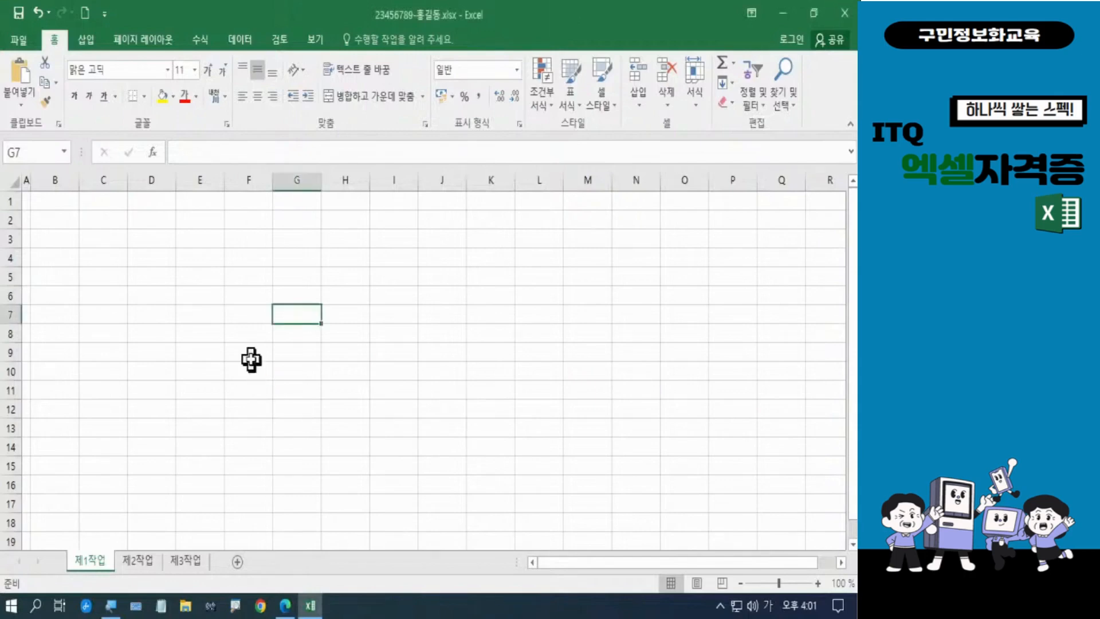
key(ctrl+a)
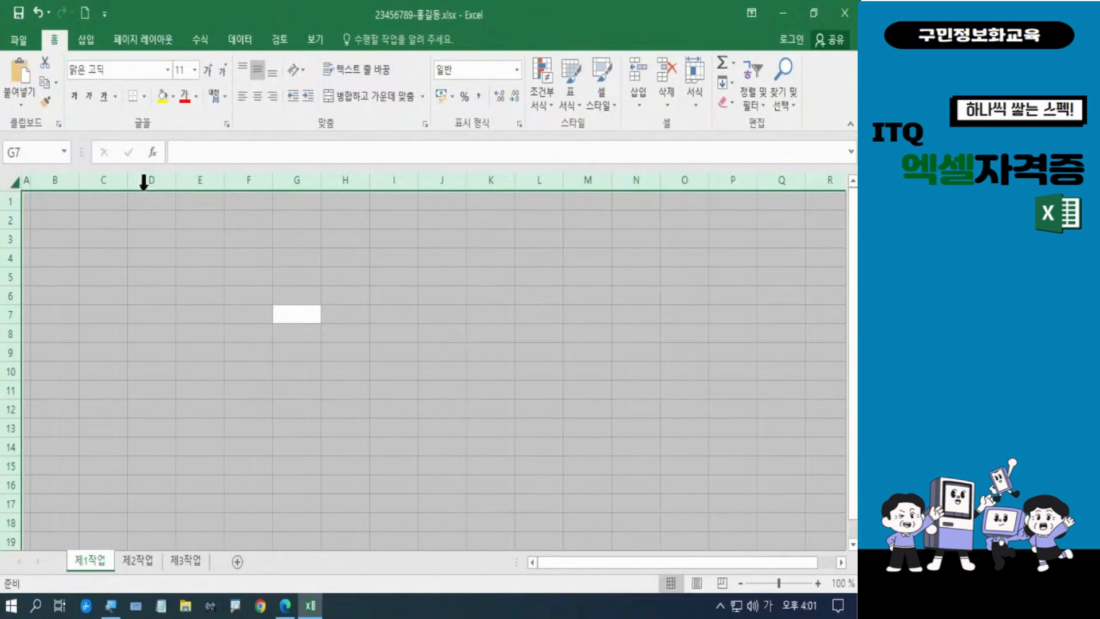
click(117, 69)
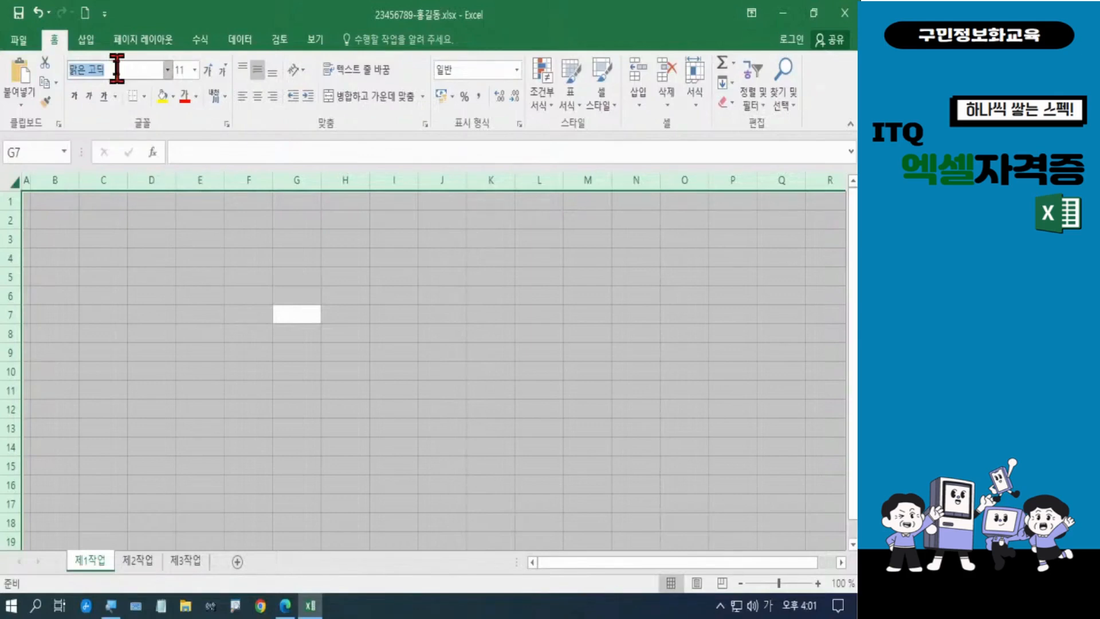
text(ㄱ)
text(굴림)
key(Return)
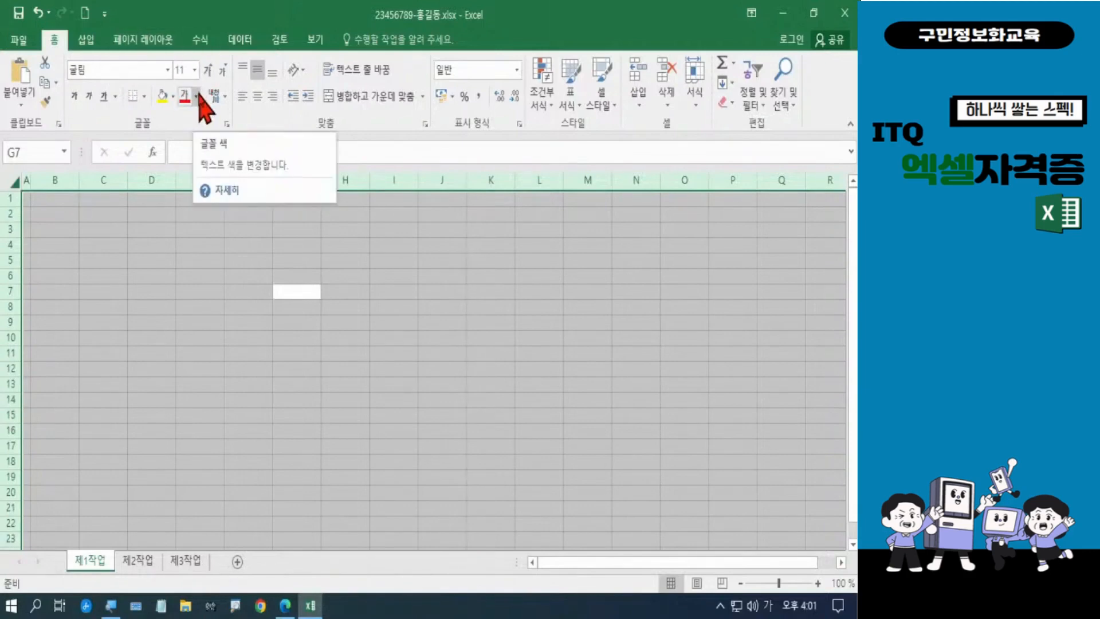
click(205, 304)
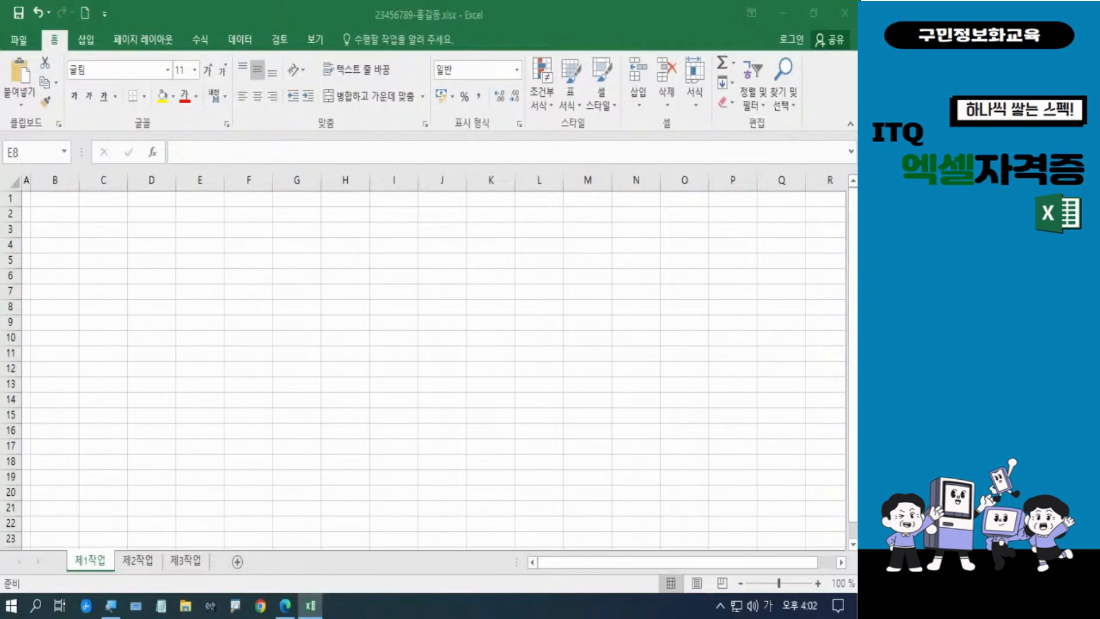
- Centre all cells of sheet 제1작업 horizontally
click(145, 295)
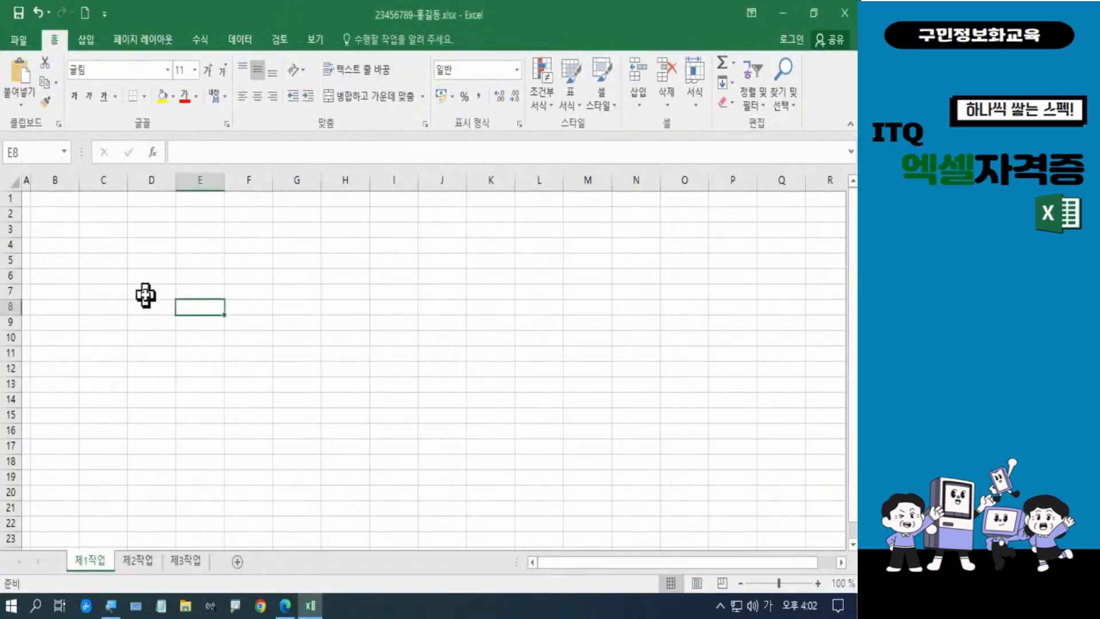
key(ctrl+a)
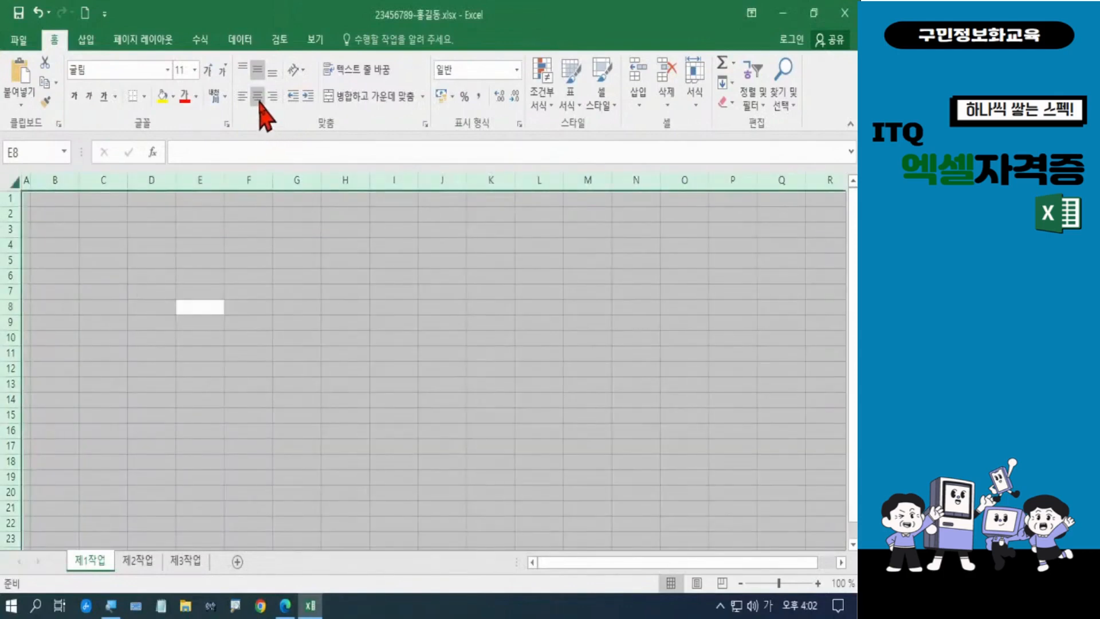
click(257, 95)
click(308, 260)
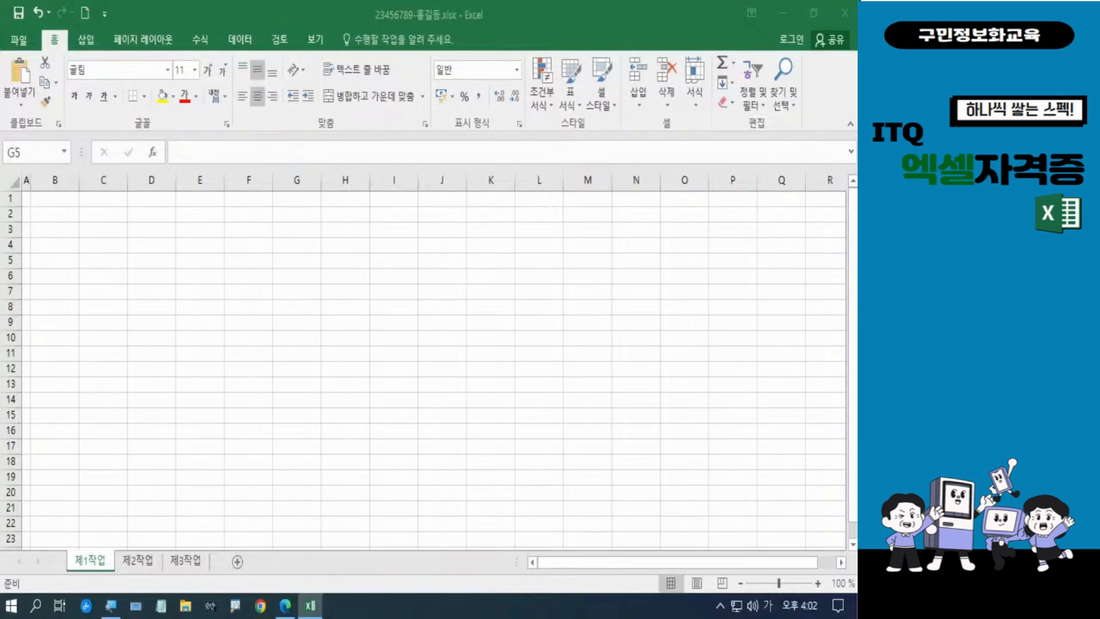
key(Hangul)
- Merge and centre the ranges B13:D13, B14:D14 and G13:I13 separately in one operation
click(81, 446)
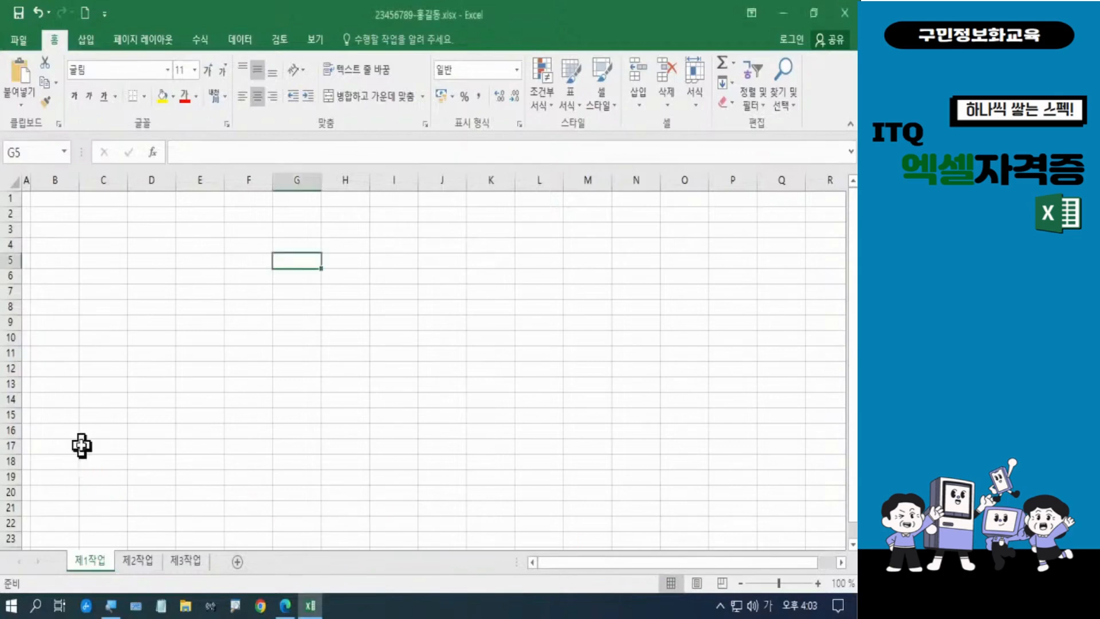
click(41, 382)
drag(56, 381, 143, 386)
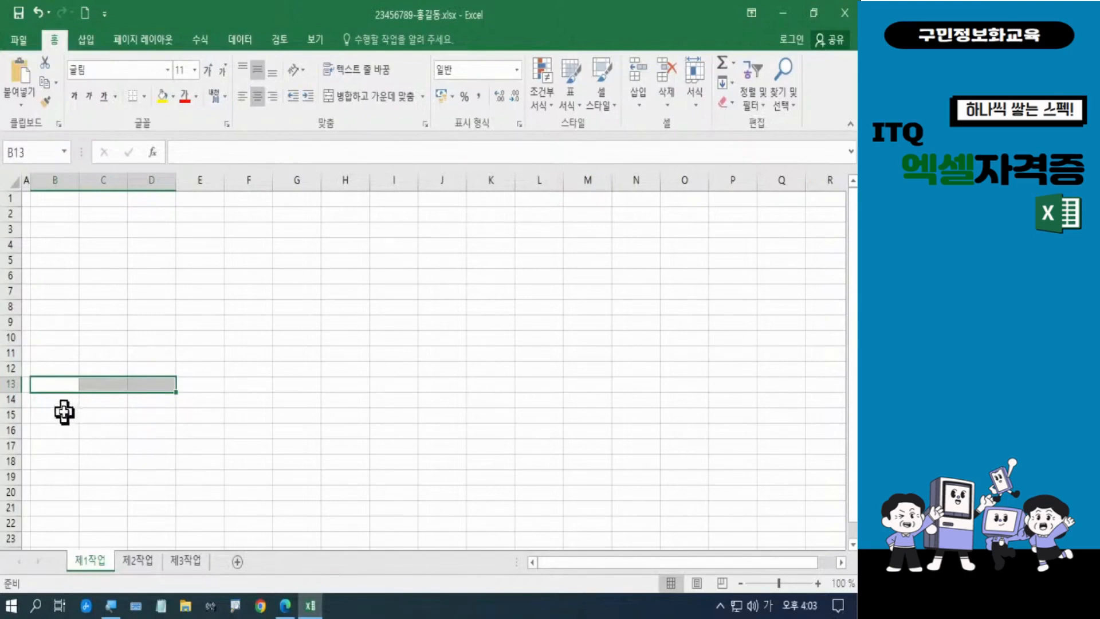
drag(46, 400, 136, 406)
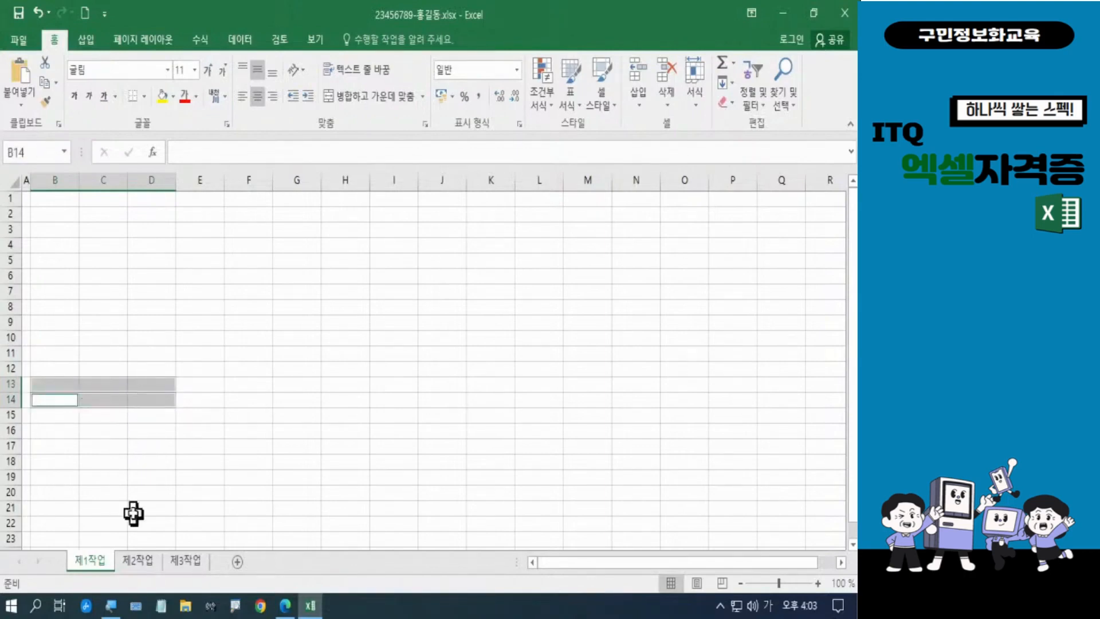
ctrl+click(301, 384)
drag(301, 385, 380, 388)
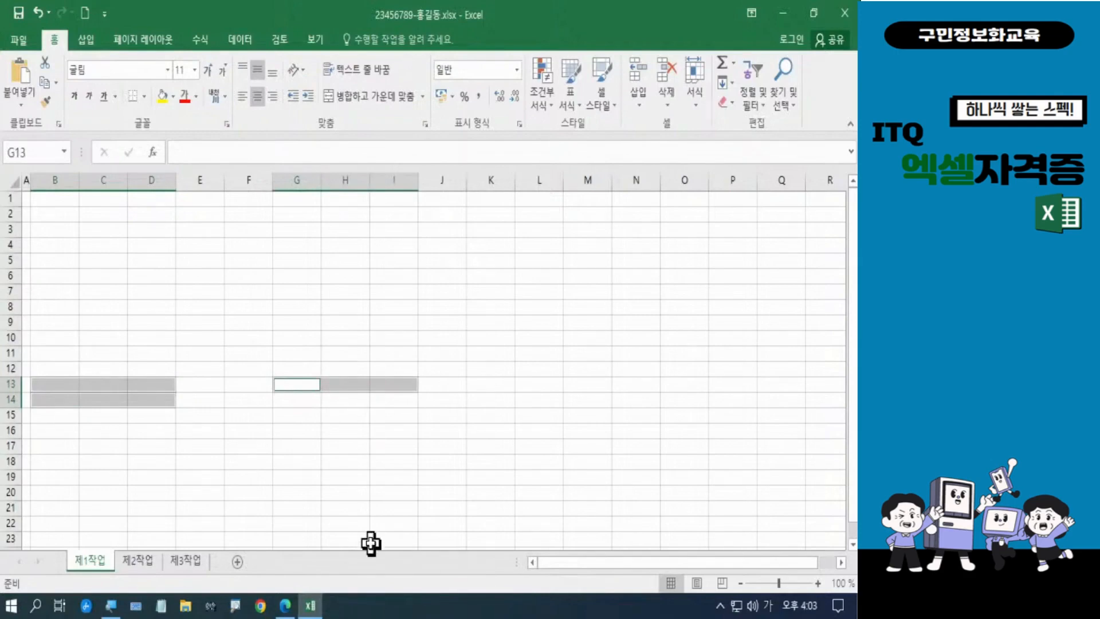
click(378, 98)
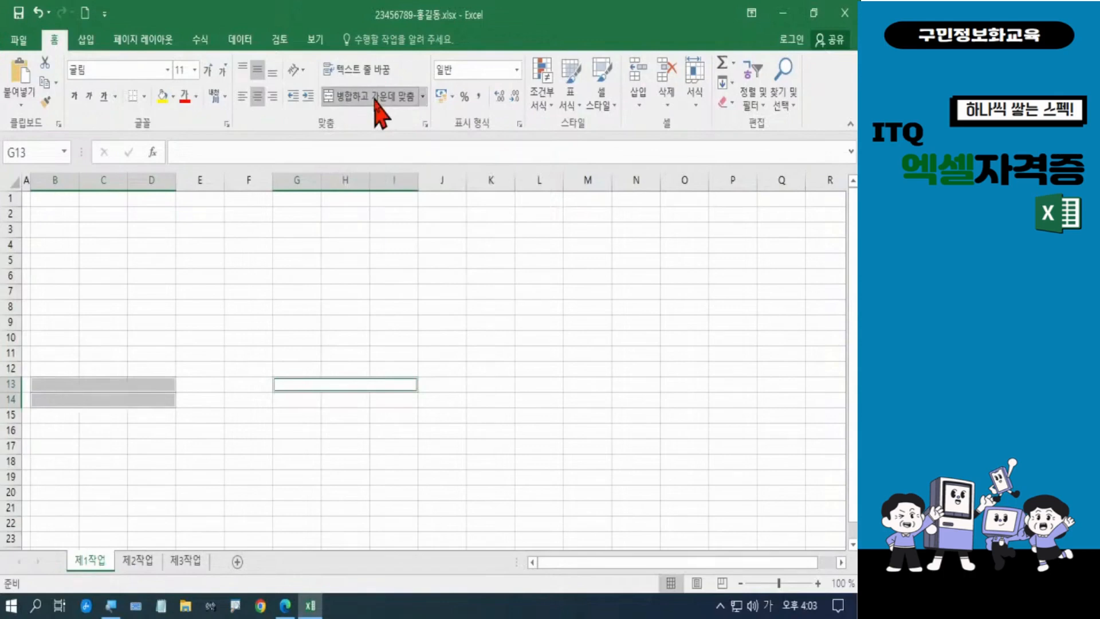
click(570, 448)
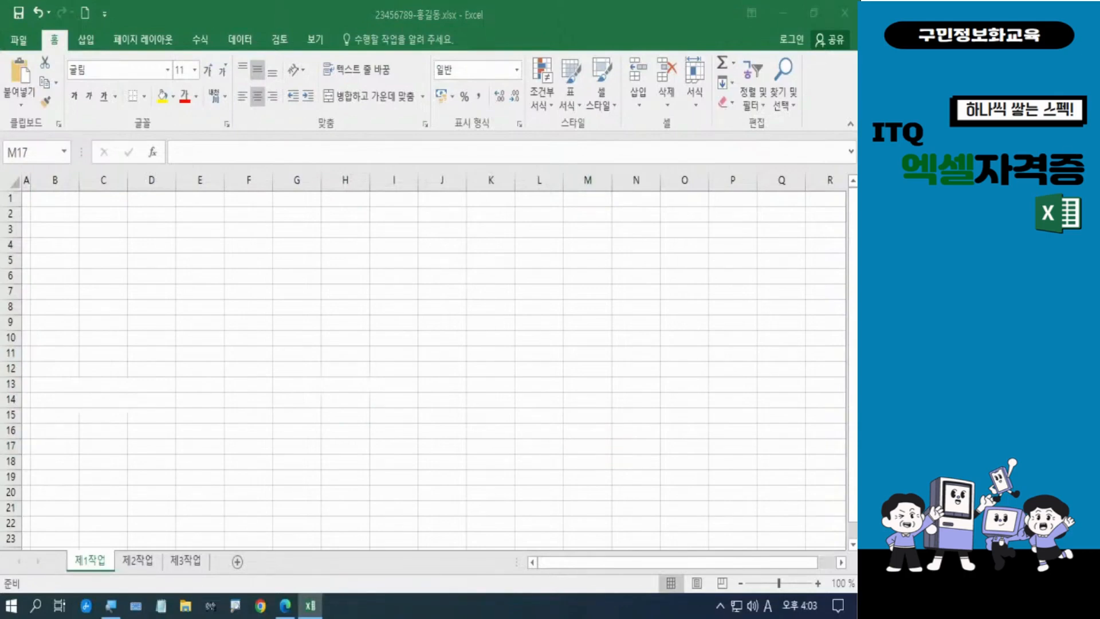
- Enlarge the sheet view to 150% and examine the 제1작업 output table in the exam paper GE11-12A.pdf in the browser
key(Hangul)
click(817, 583)
click(817, 583)
click(818, 583)
click(817, 583)
click(818, 583)
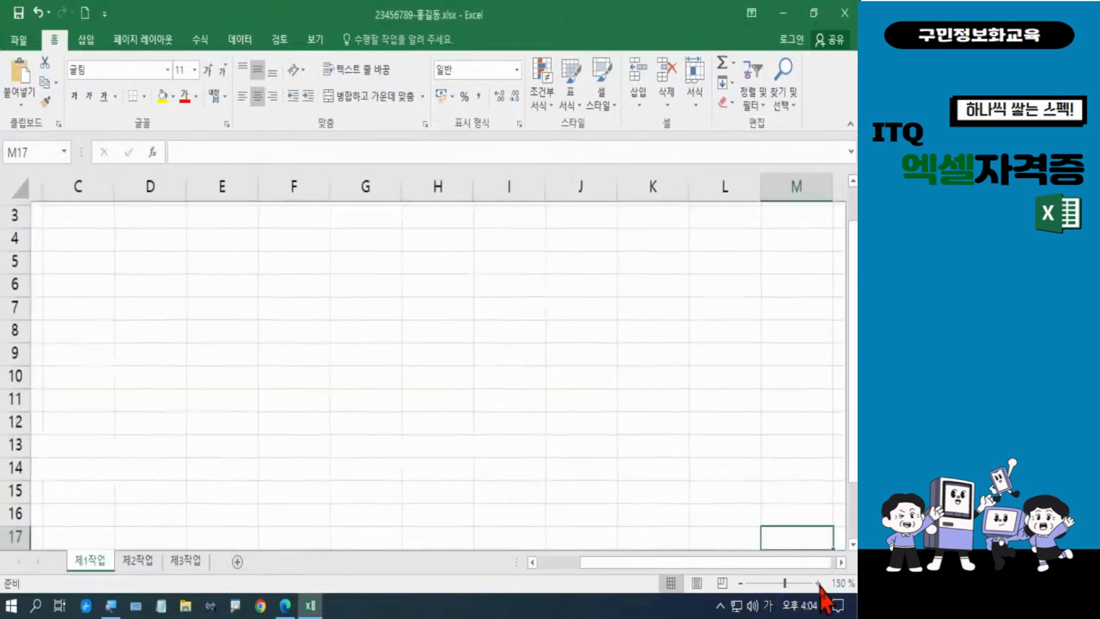
drag(633, 563, 585, 563)
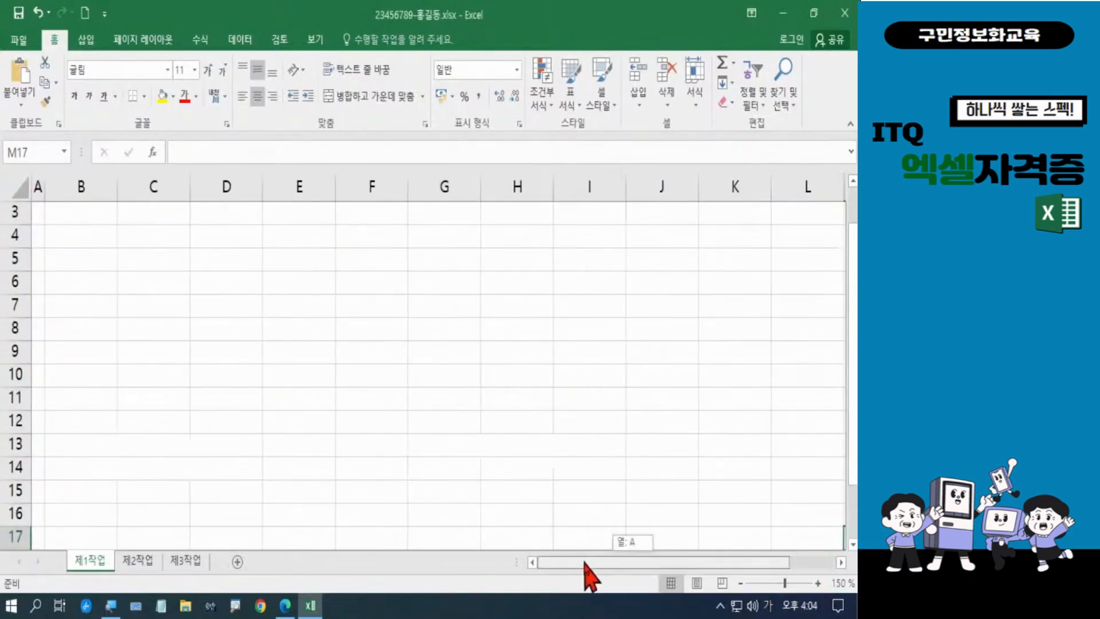
scroll(448, 378, up, 1)
scroll(448, 378, up, 1)
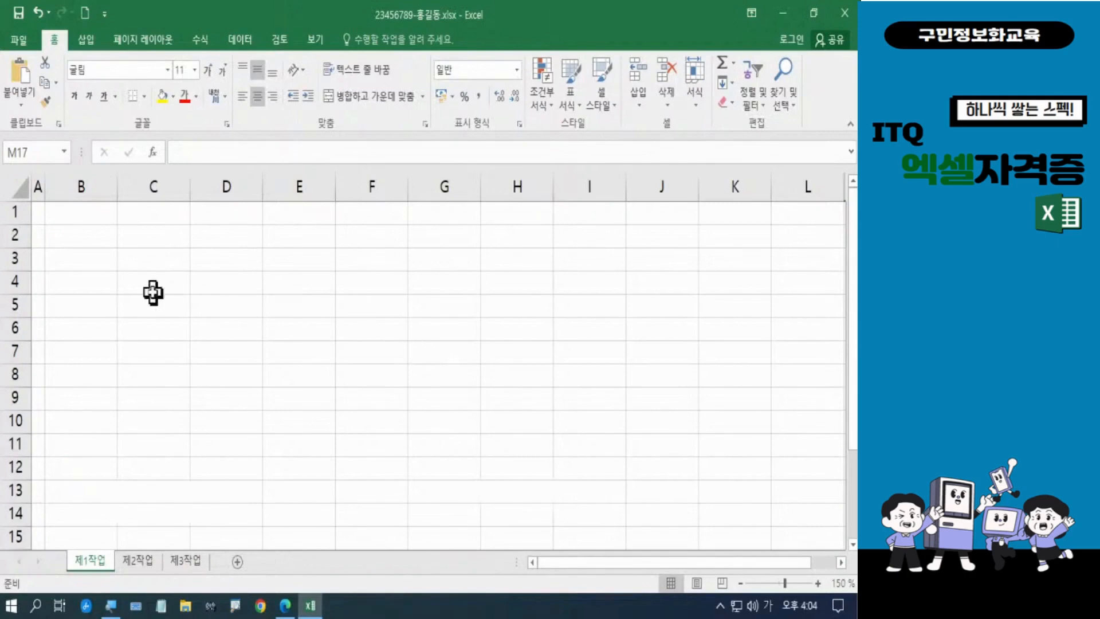
click(96, 282)
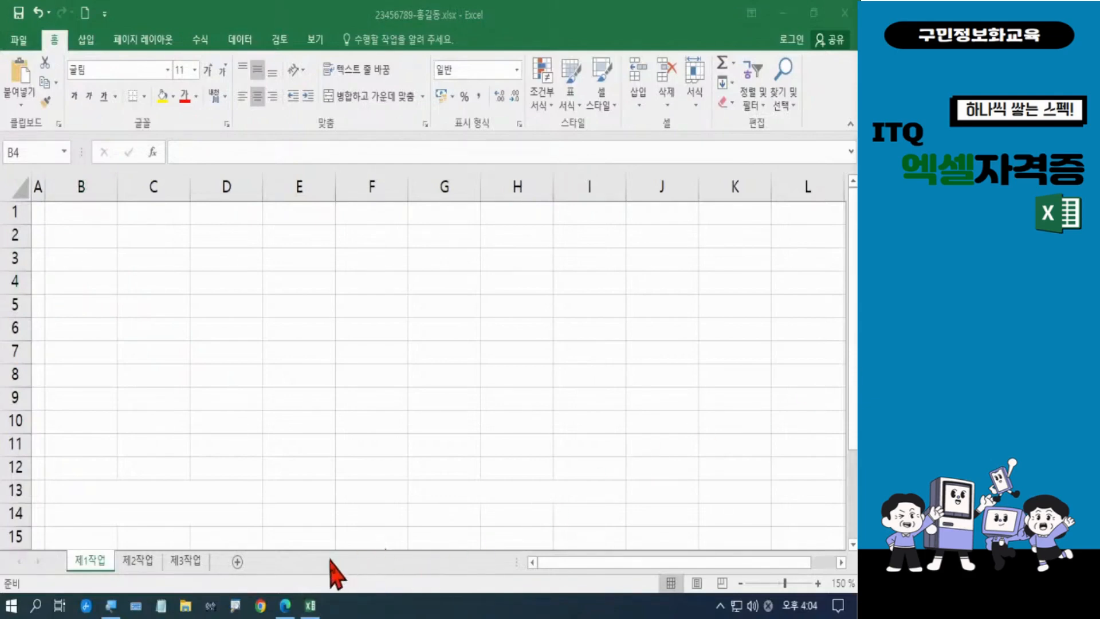
click(283, 605)
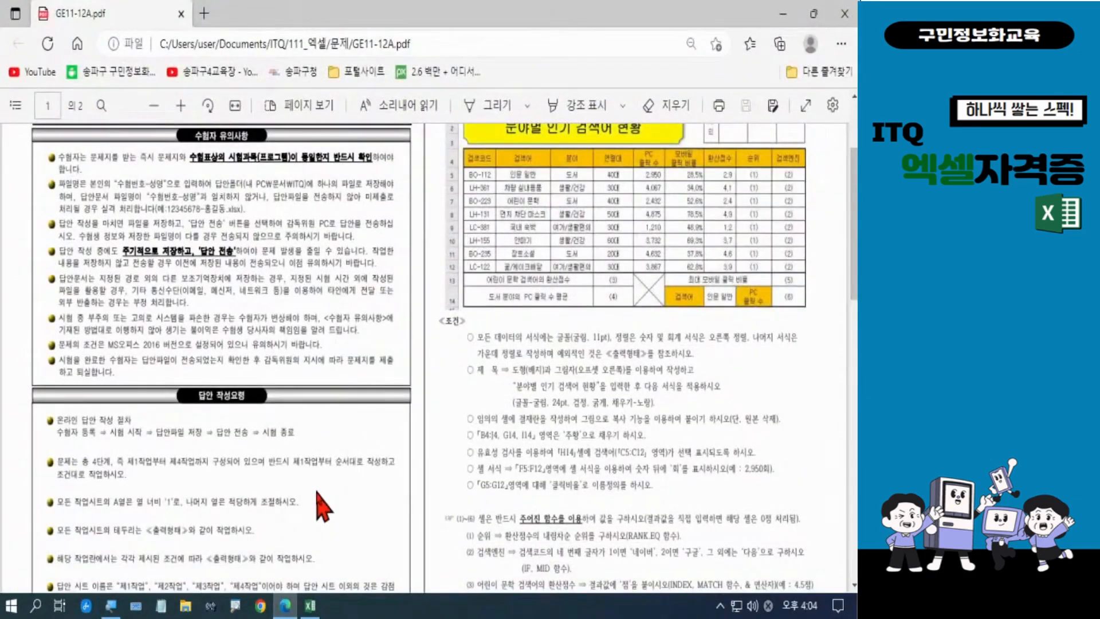
scroll(574, 351, up, 5)
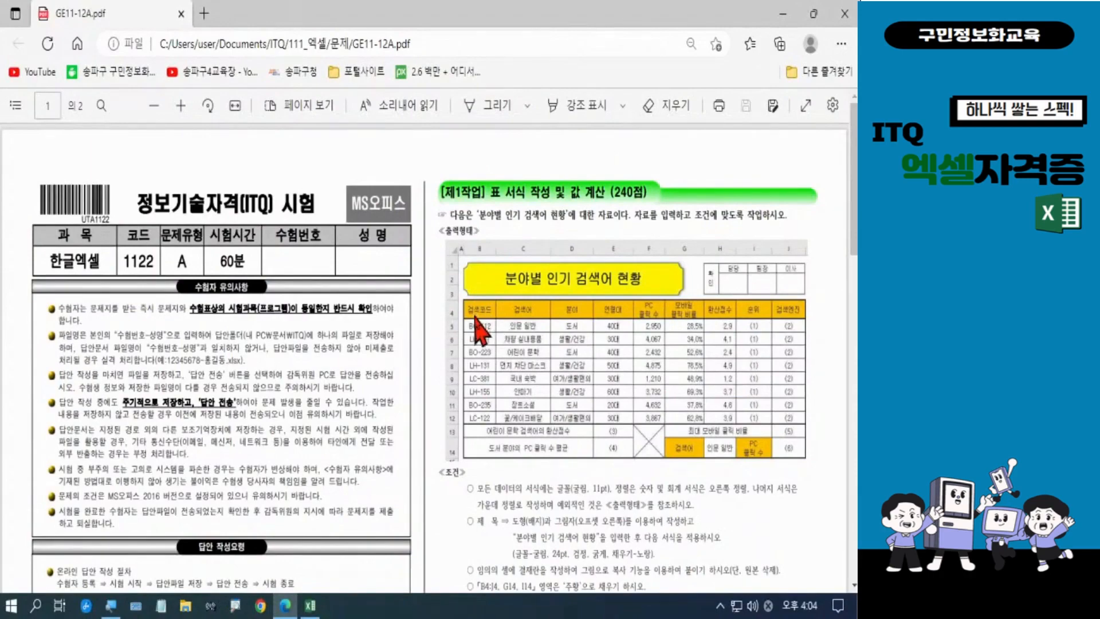
- Return to the Excel workbook and enter the column header 검색코드 in cell B4
click(309, 606)
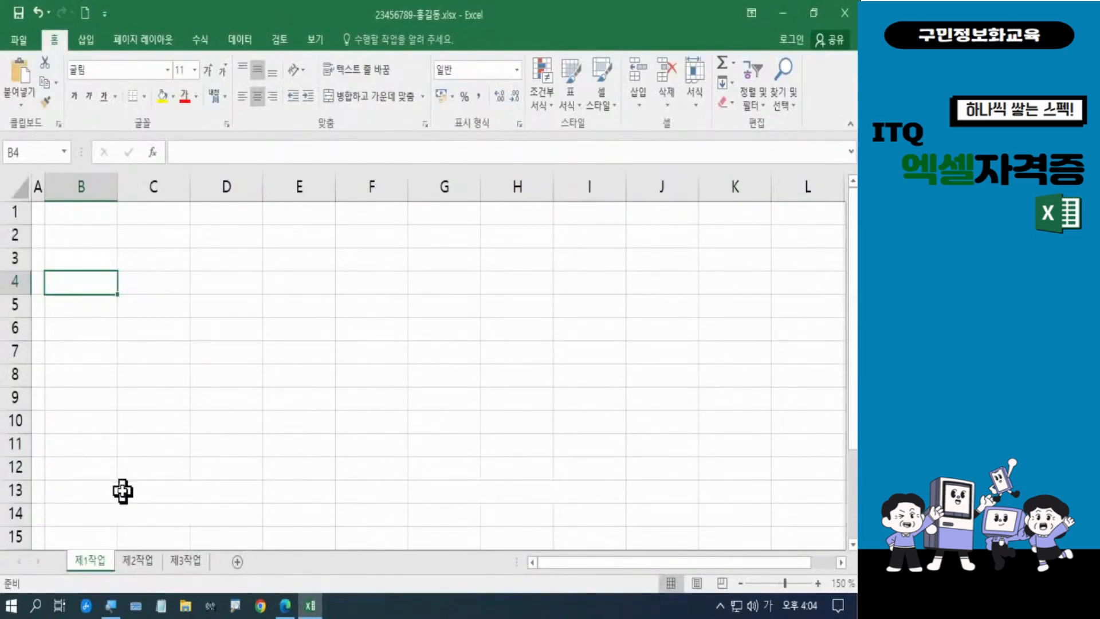
text(ㄱ)
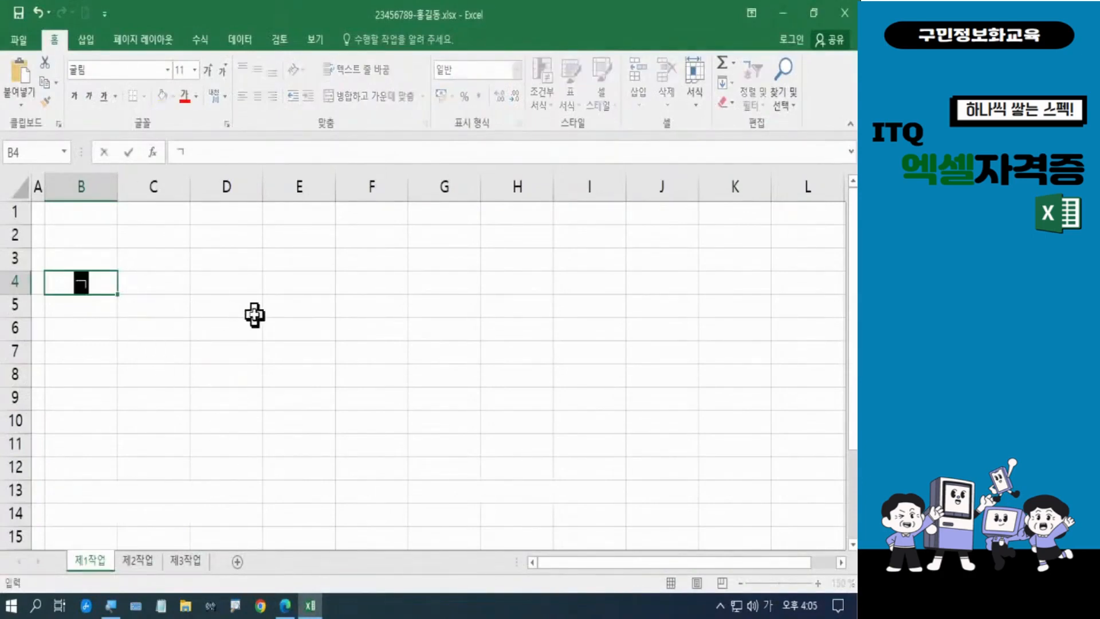
text(검색코)
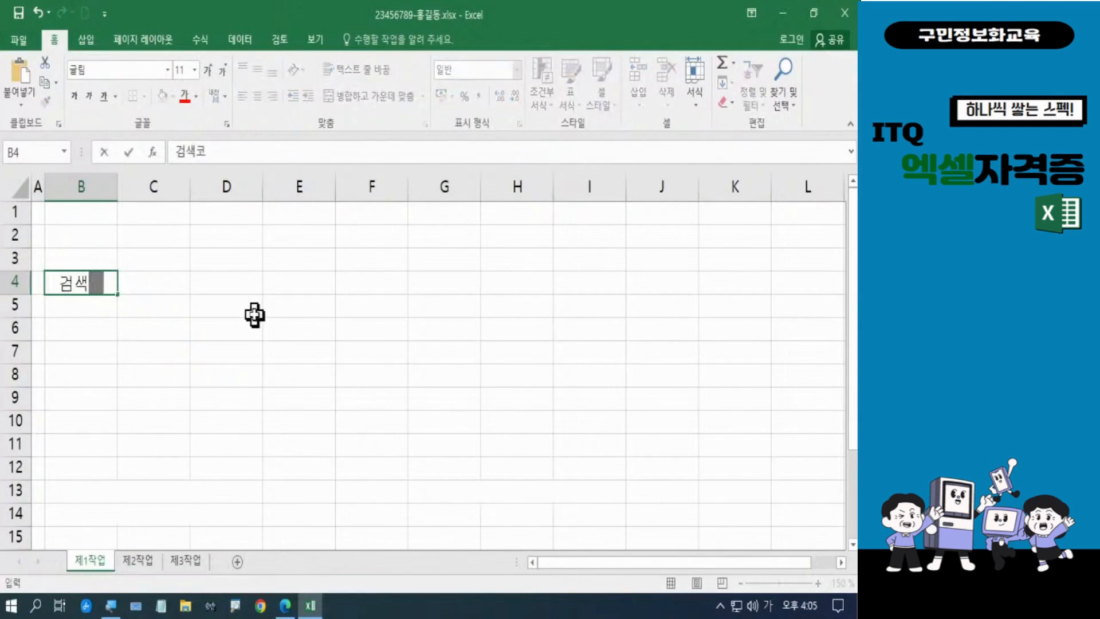
text(드)
key(Return)
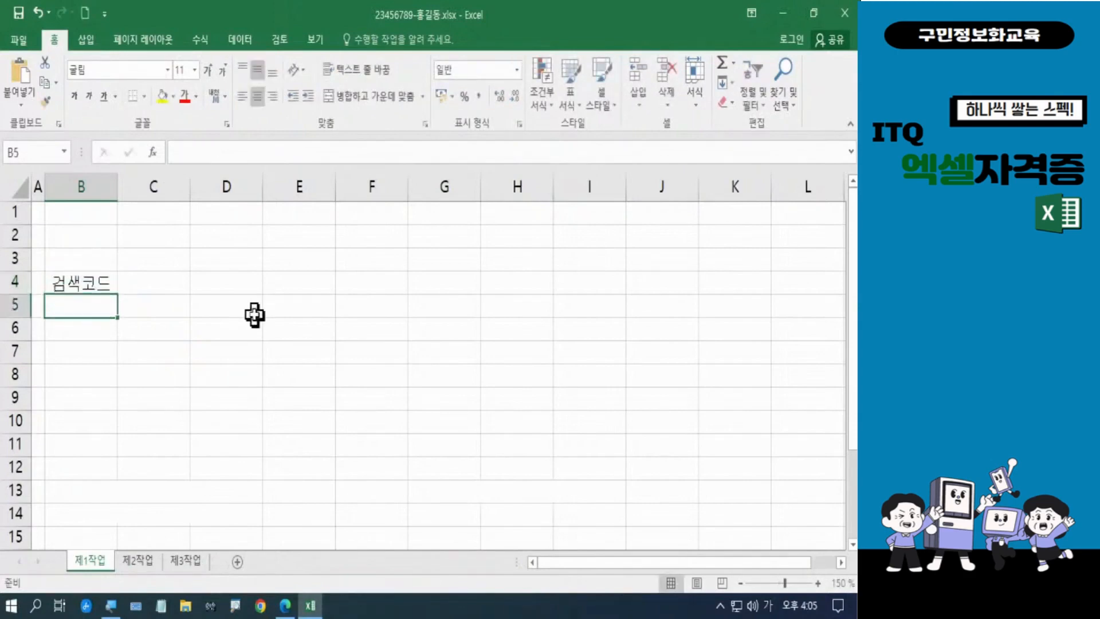
- Enter the search codes BO-112, LH-361 and BO-223 in cells B5 to B7
key(Hangul)
text(BO)
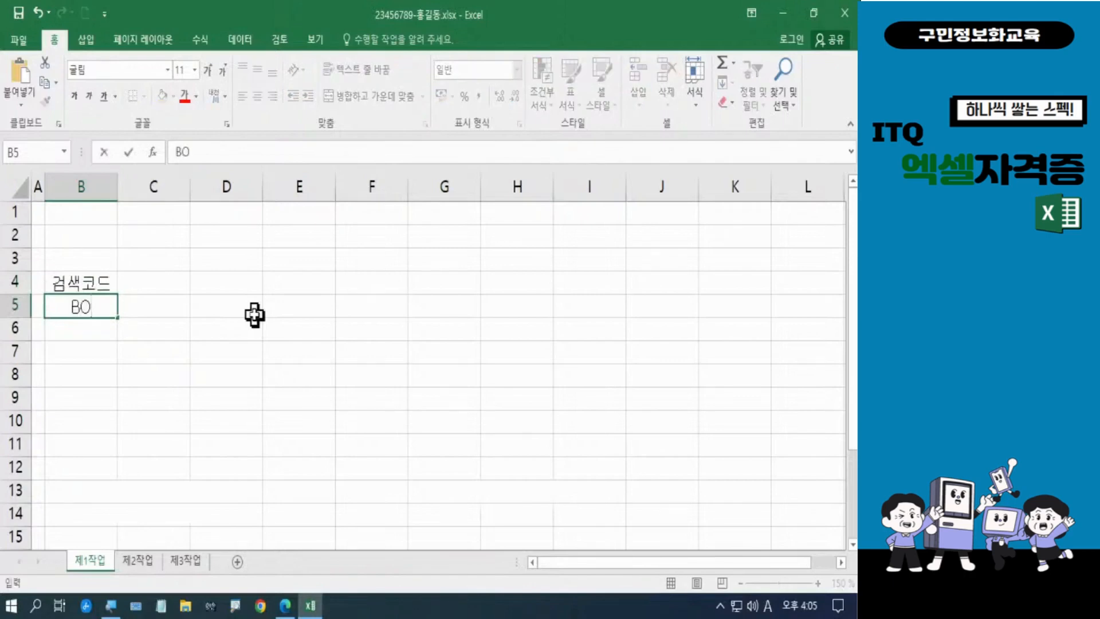
text(-112)
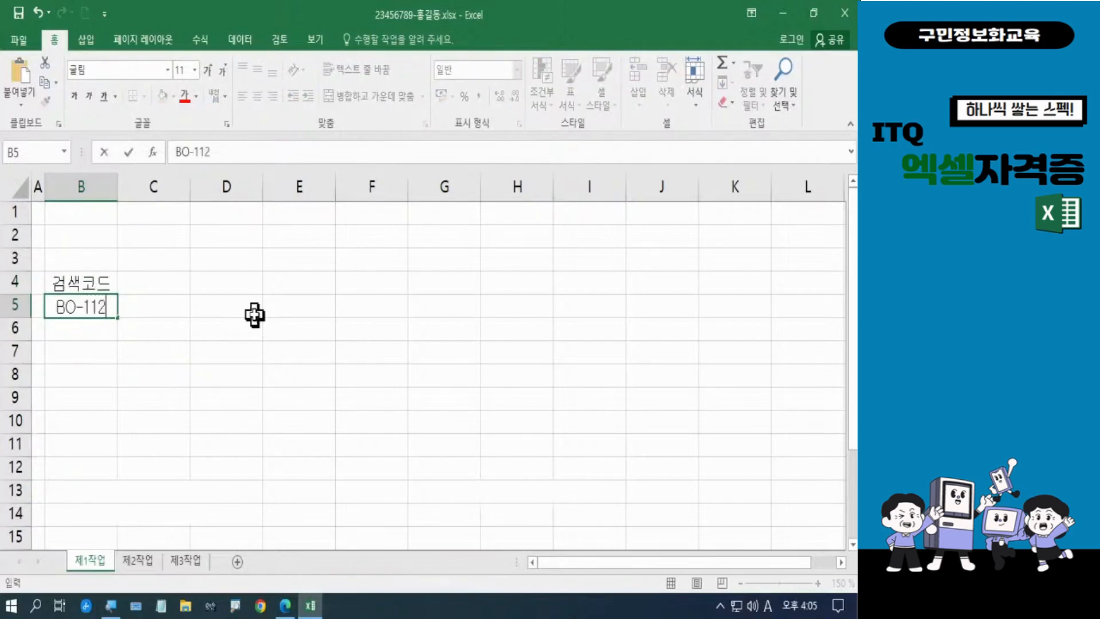
key(Return)
text(LH)
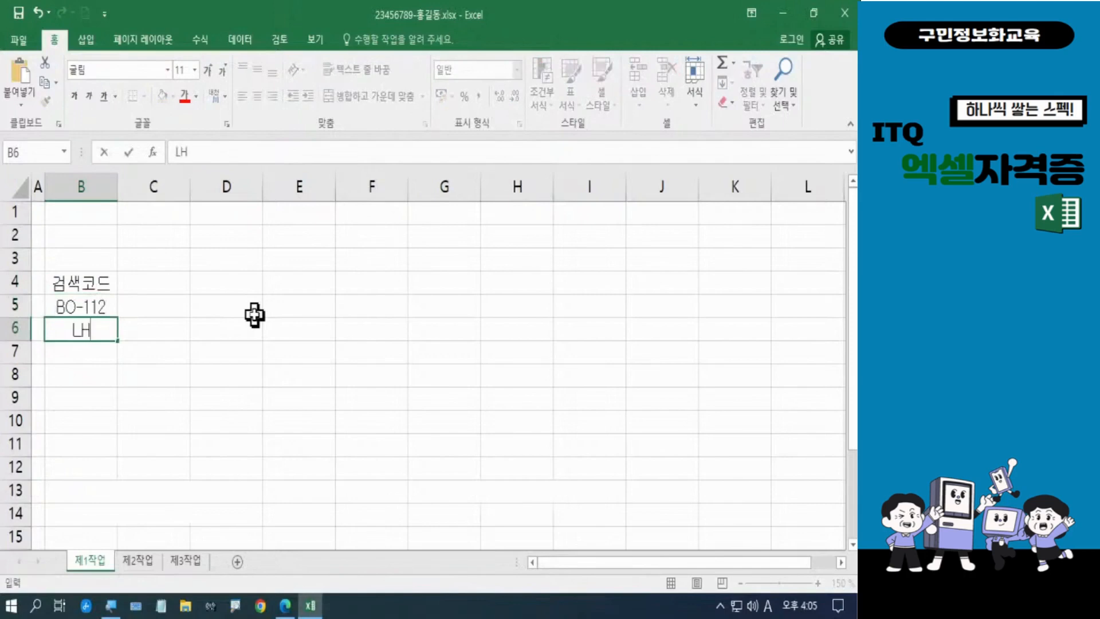
text(-361)
key(Return)
text(BO-)
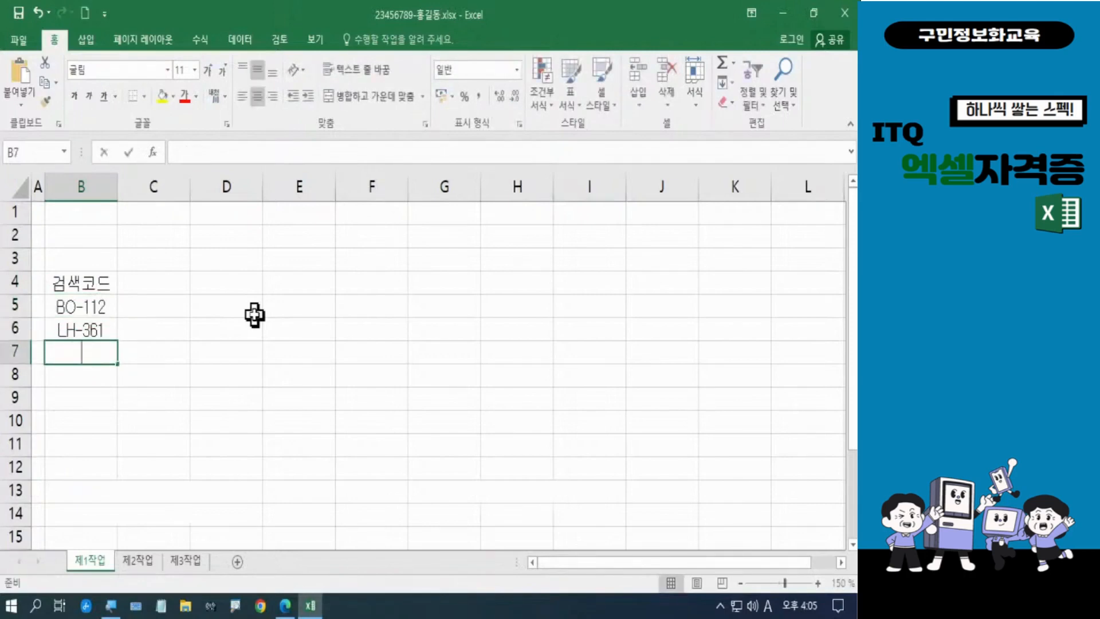
text(-)
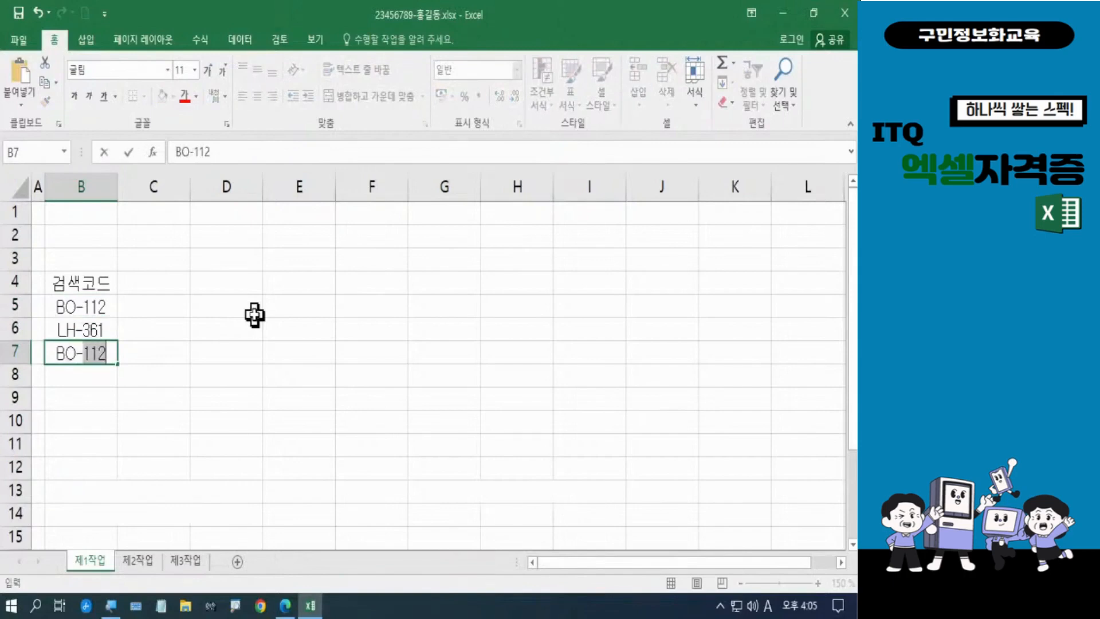
text(223)
key(Return)
- Enter the search codes LH-131 and LC-381 in cells B8 and B9
text(LH-)
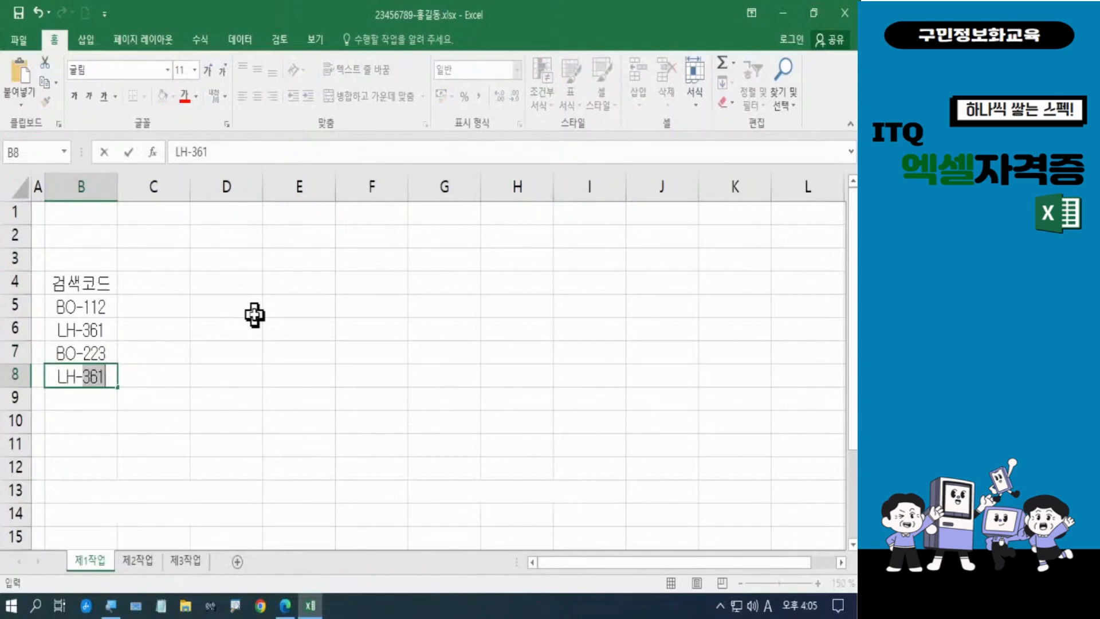
text(131)
key(Return)
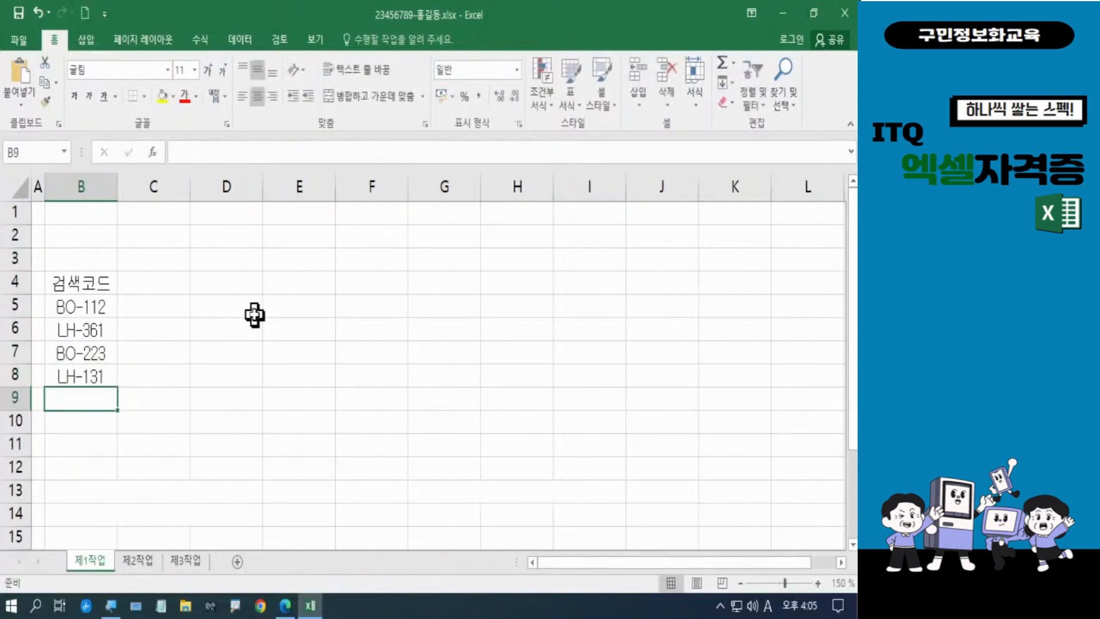
text(LC-)
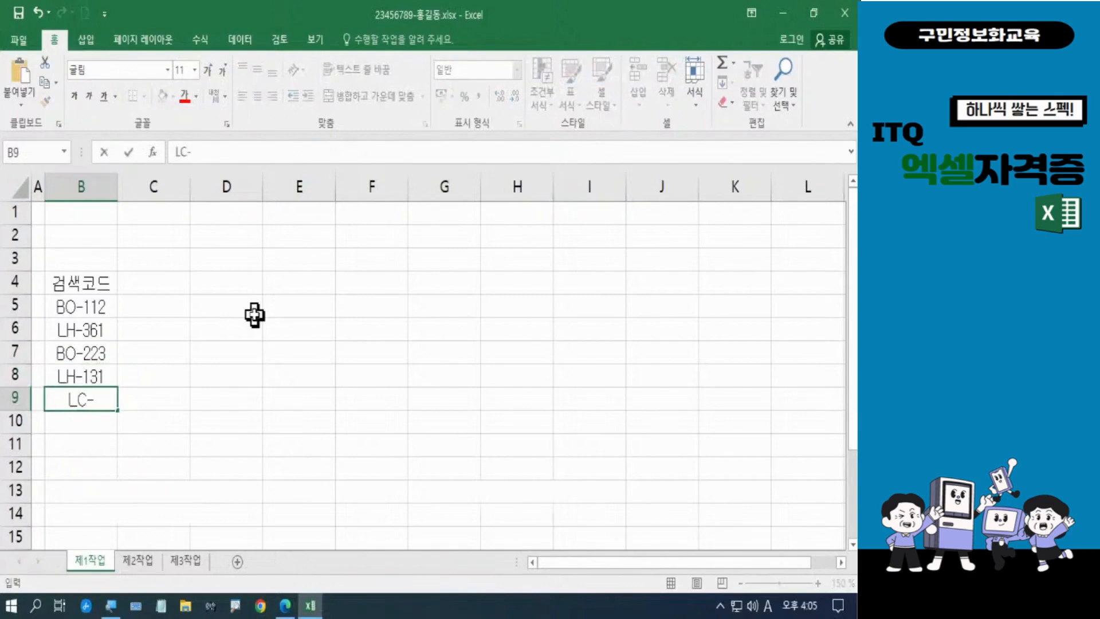
text(381)
key(Return)
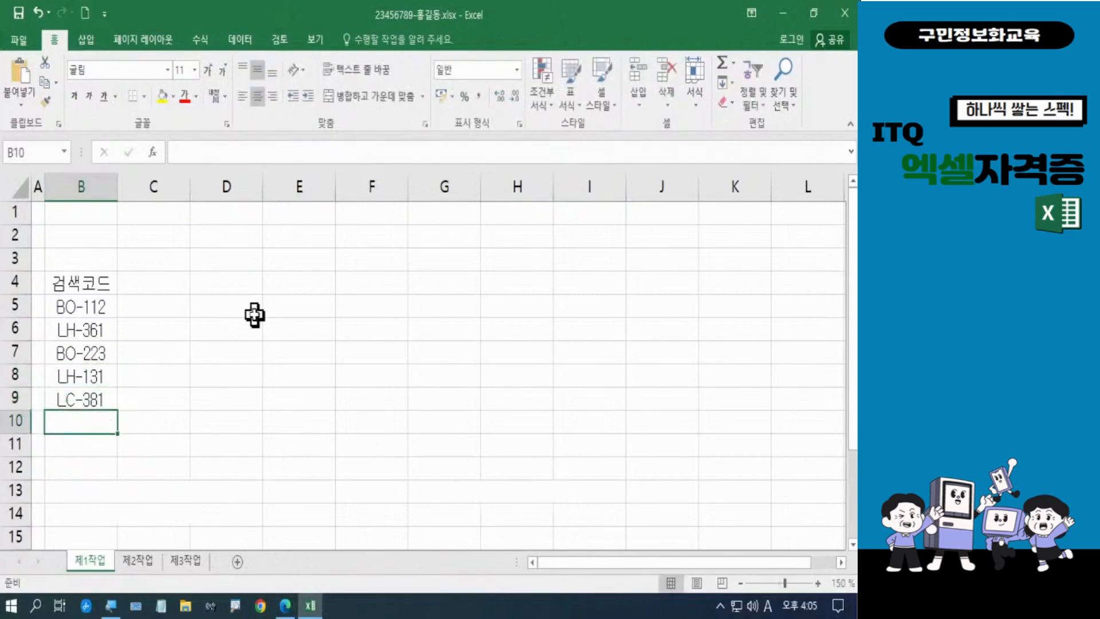
- Enter the search codes LH-155, BO-235 and LC-122 in cells B10 to B12
text(LH)
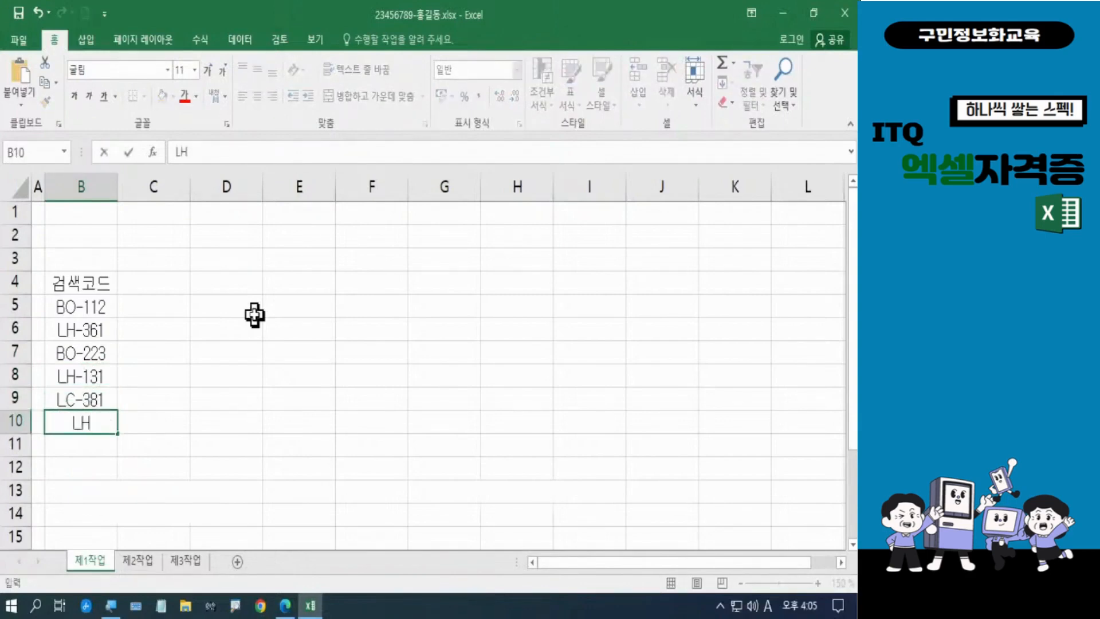
text(-155)
key(Return)
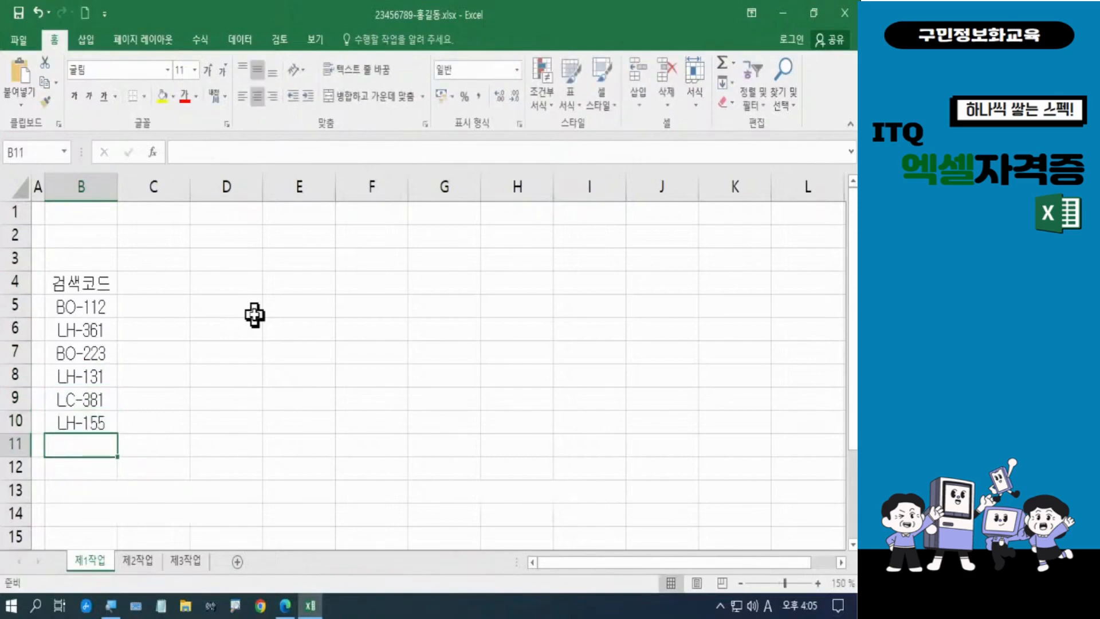
text(BO)
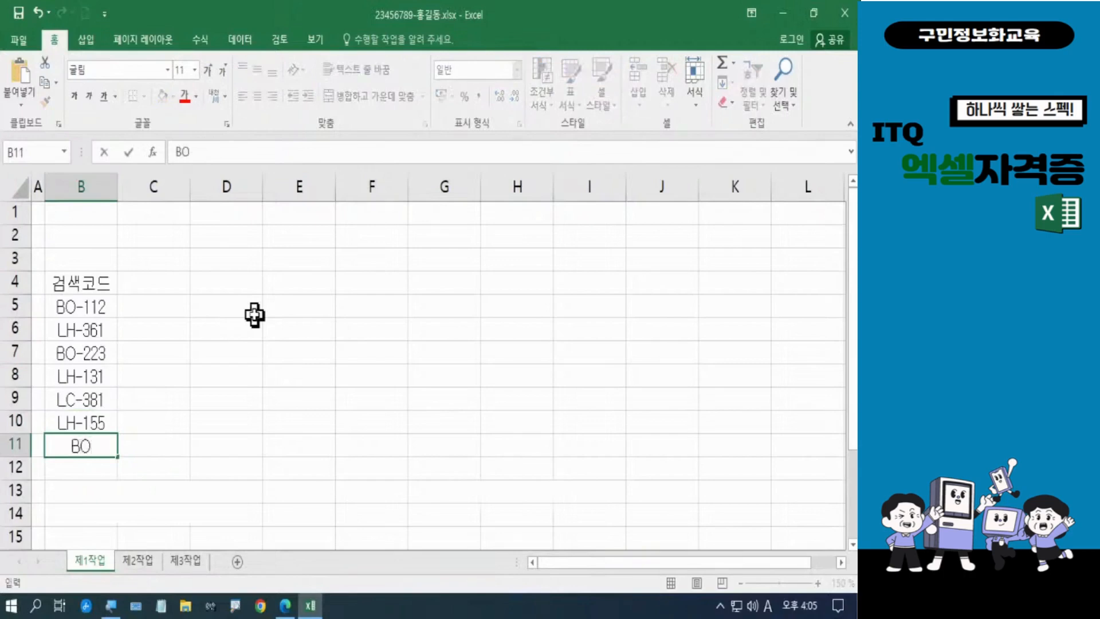
text(-235)
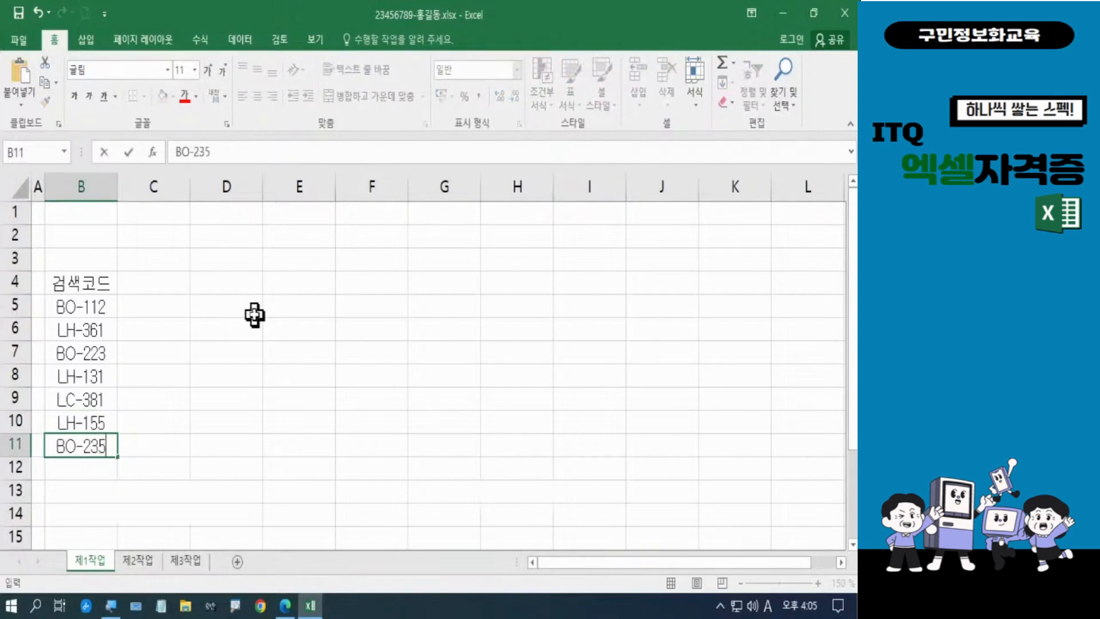
key(Return)
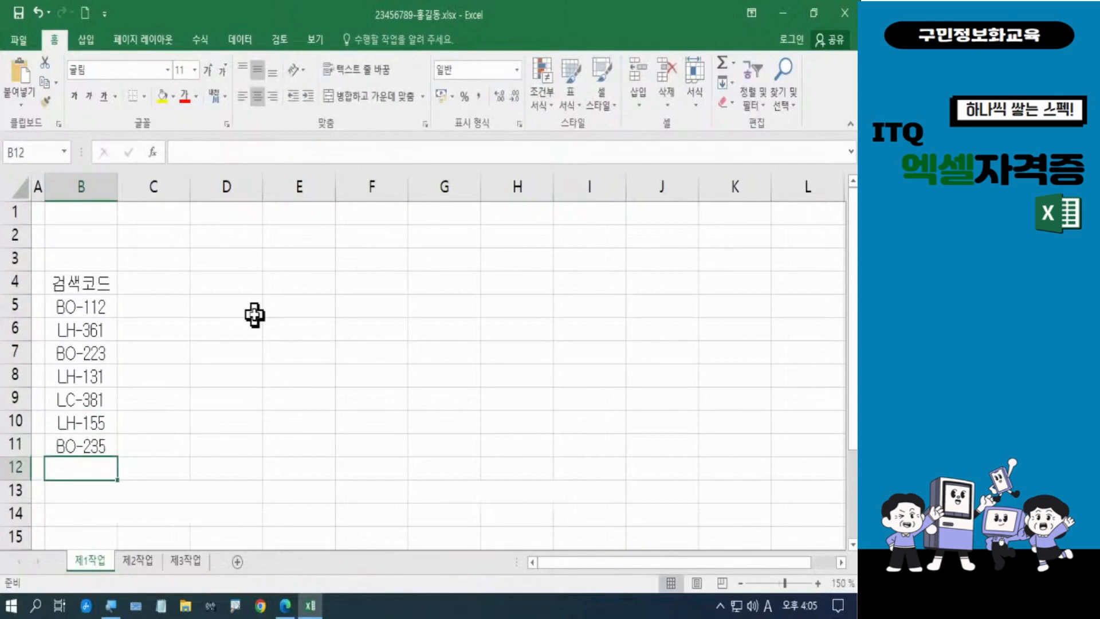
text(LC)
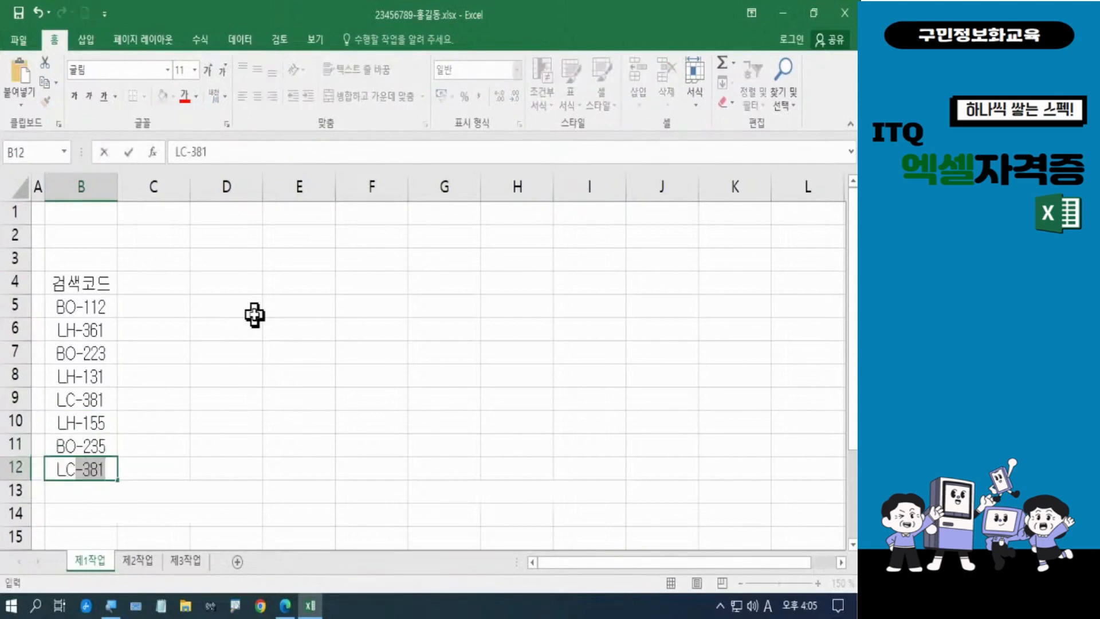
text(-122)
key(Return)
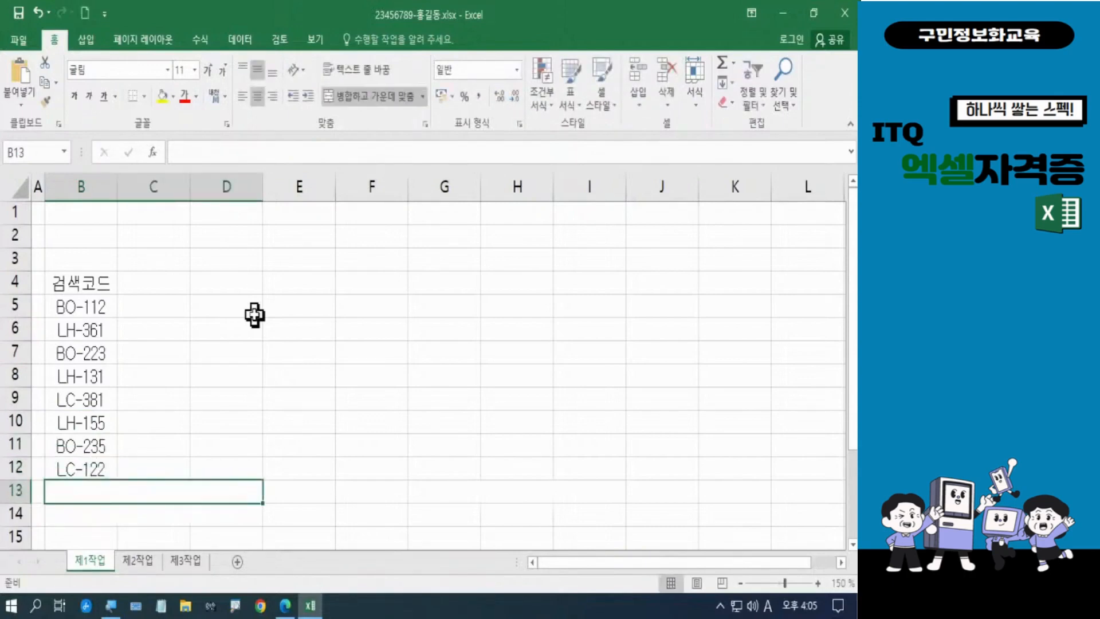
- Enter the column header 검색어 in cell C4
click(175, 289)
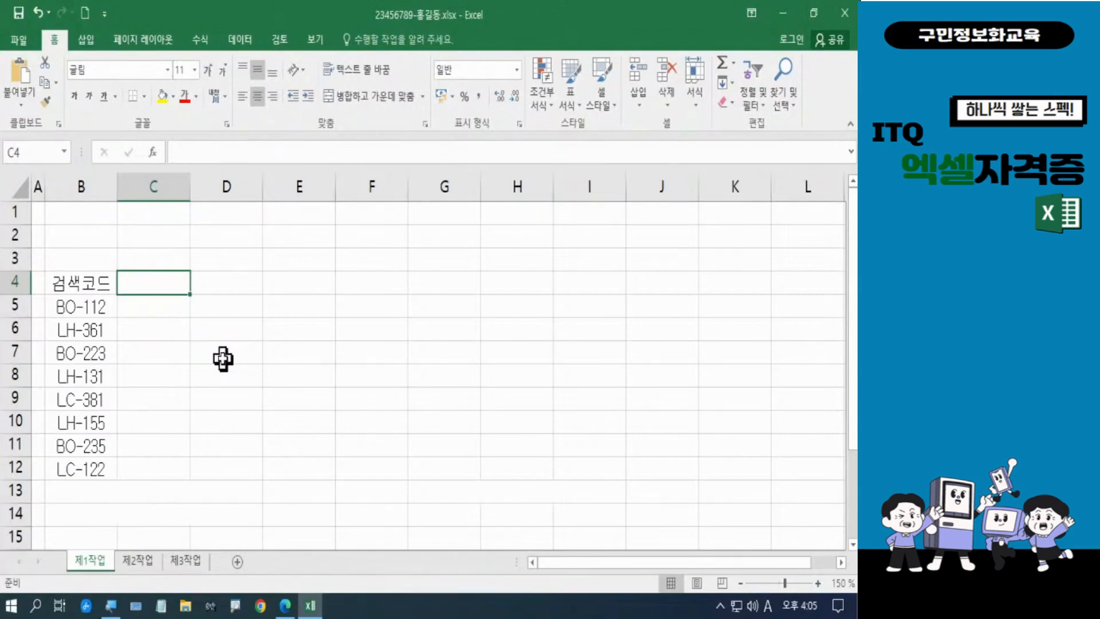
text(rjator)
key(BackSpace)
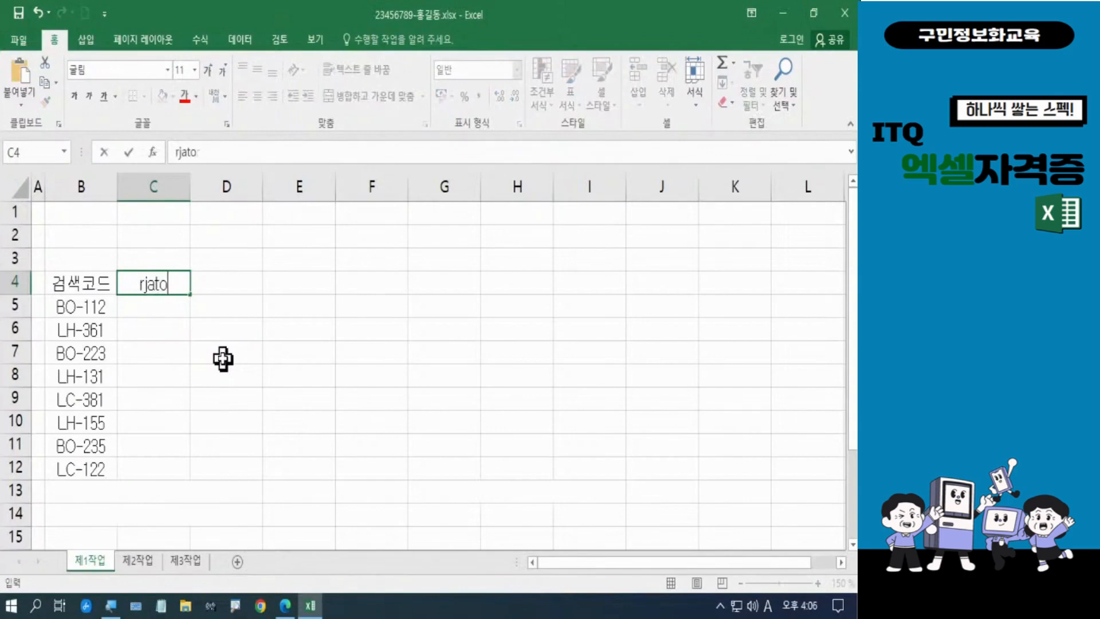
key(BackSpace)
key(BackSpace)
key(BackSpace)
key(BackSpace)
key(BackSpace)
key(Hangul)
text(거)
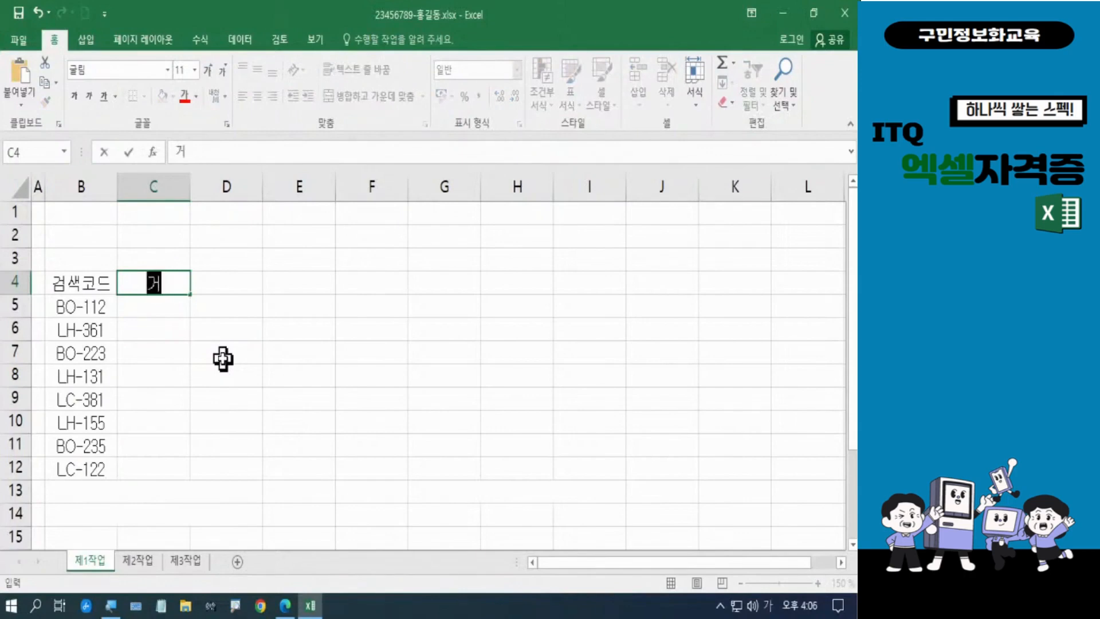
text(ㅁ색어)
key(Return)
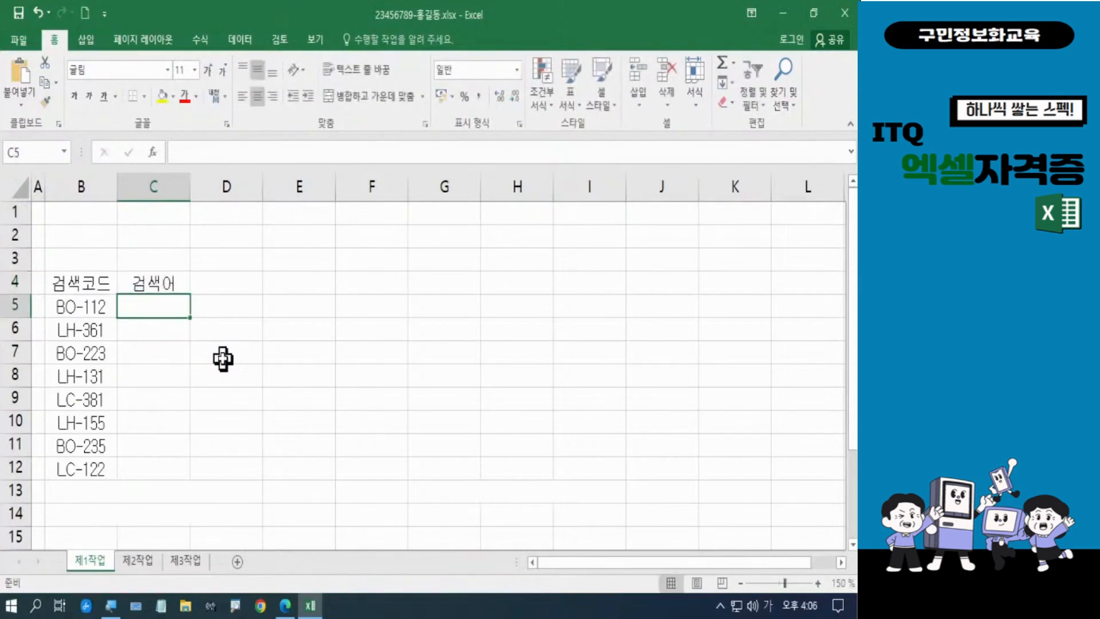
- Widen column C to about twice its width and enter 인문 일반 in cell C5
drag(189, 189, 260, 192)
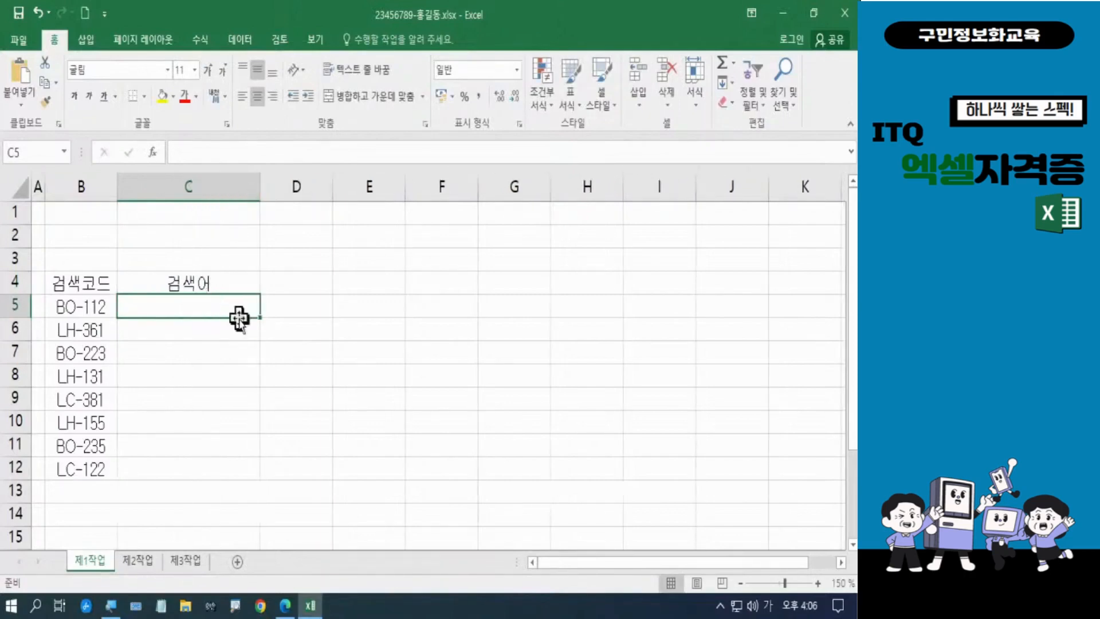
text(인문 )
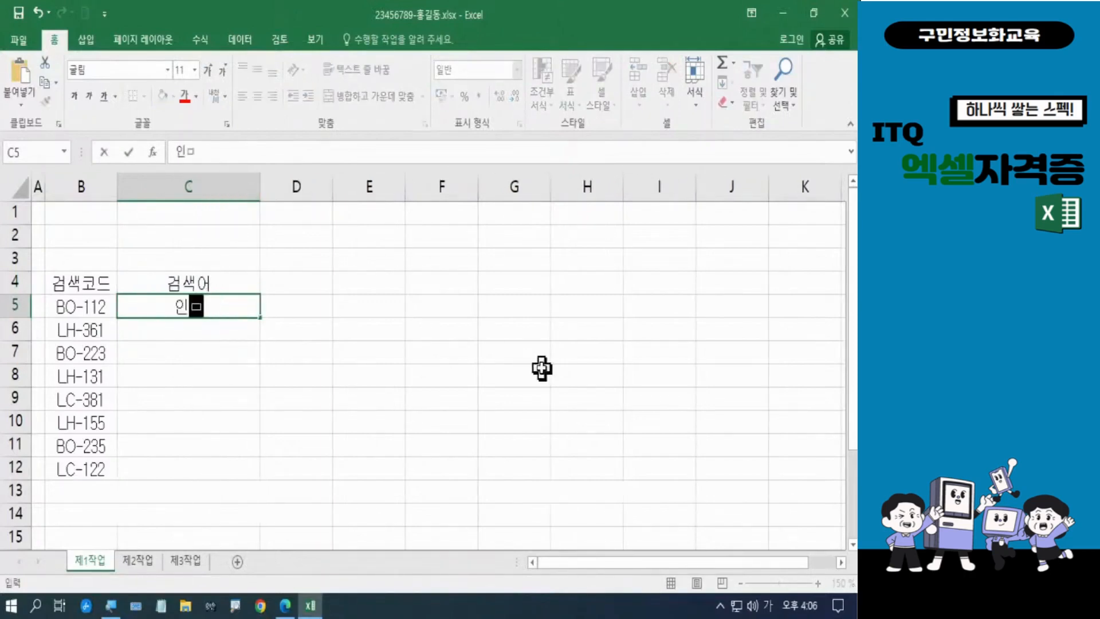
text(일반)
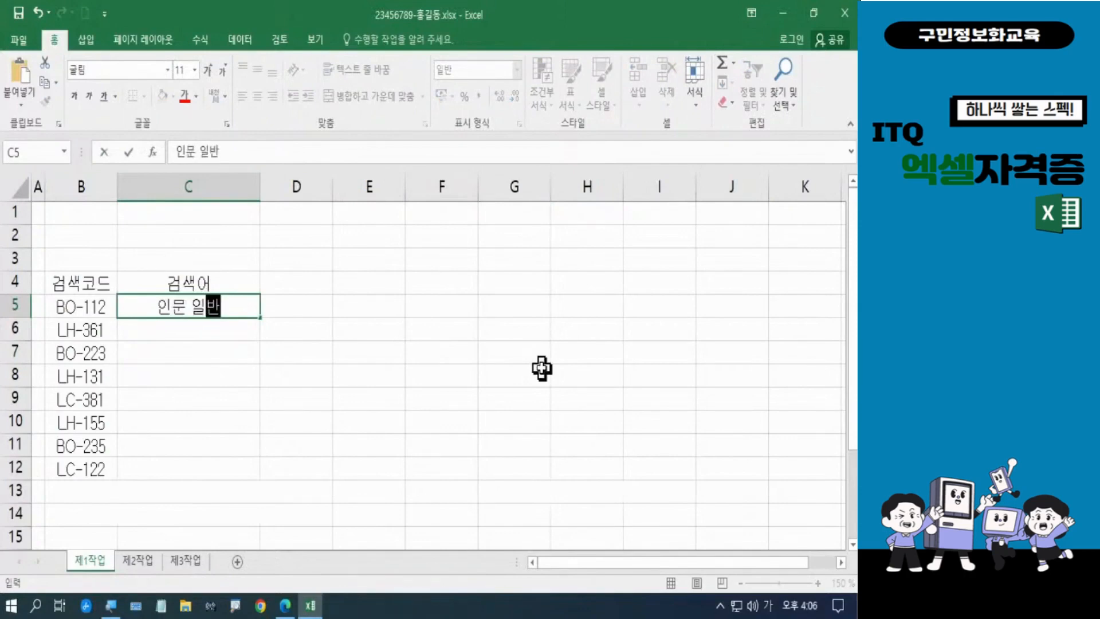
key(Return)
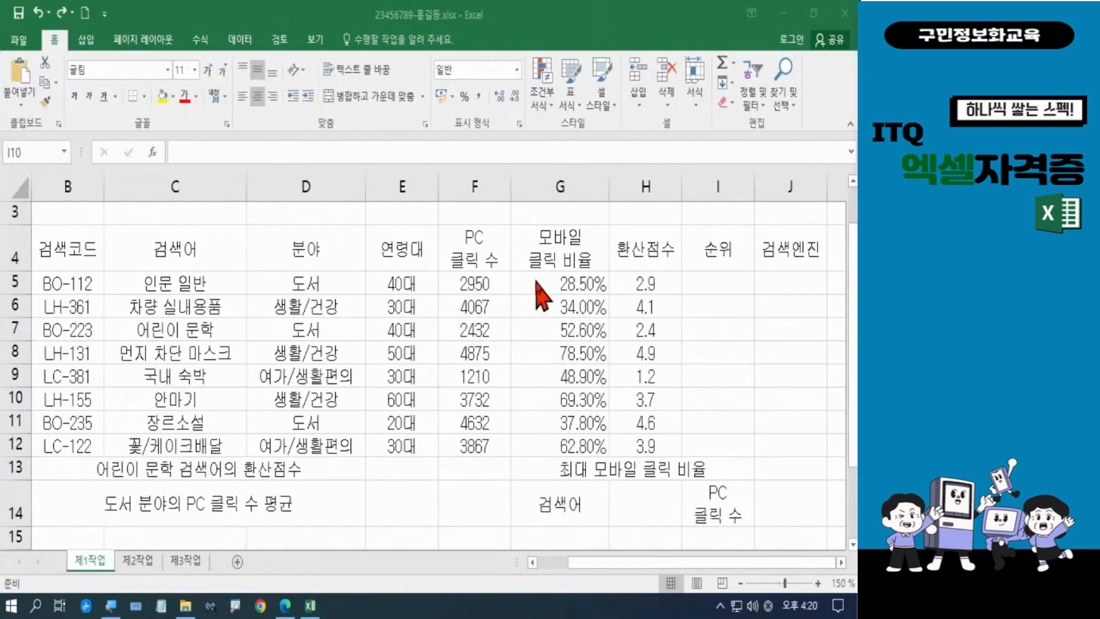
- Centre the 모바일 클릭 비율 percentages in cells G5 to G12 horizontally
drag(548, 282, 549, 443)
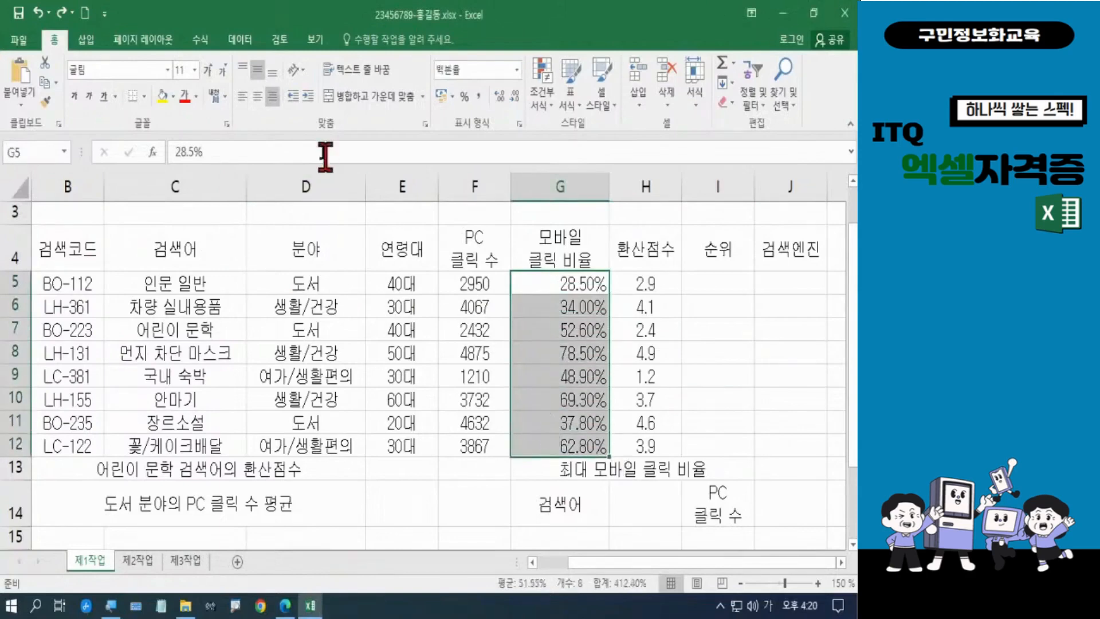
click(257, 96)
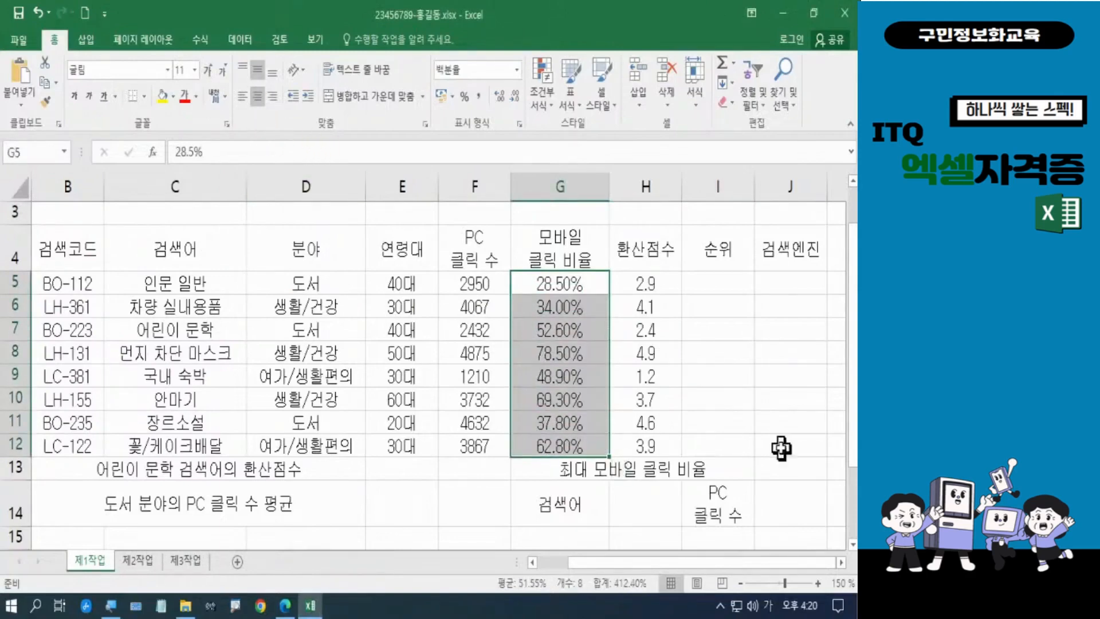
click(760, 415)
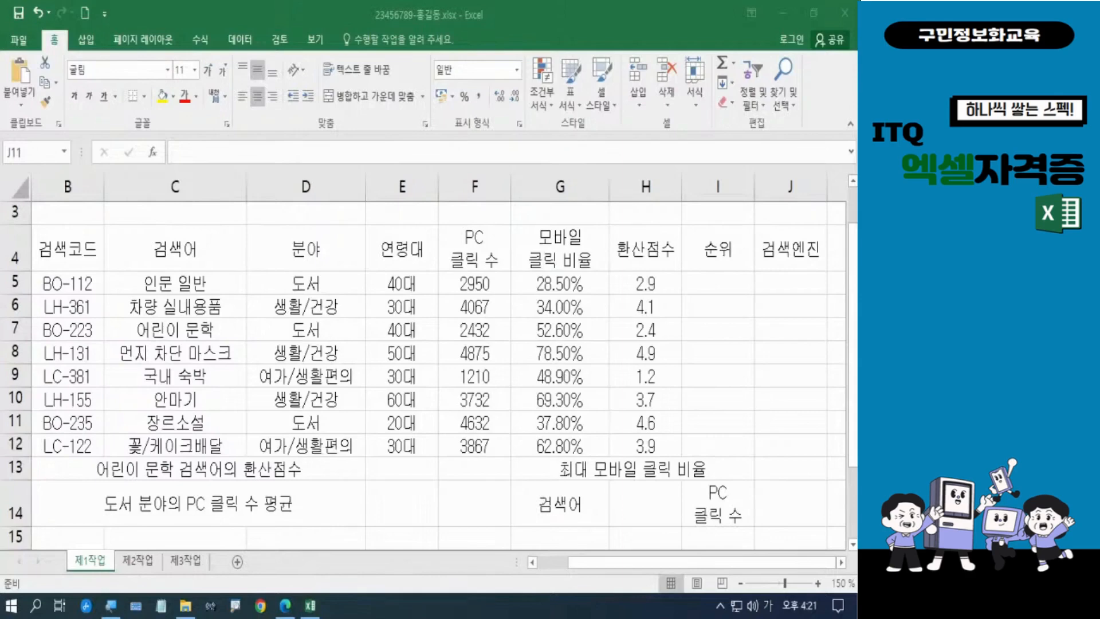
- Set the height of the empty rows 1 to 3 above the table to 21
click(52, 363)
scroll(53, 362, up, 1)
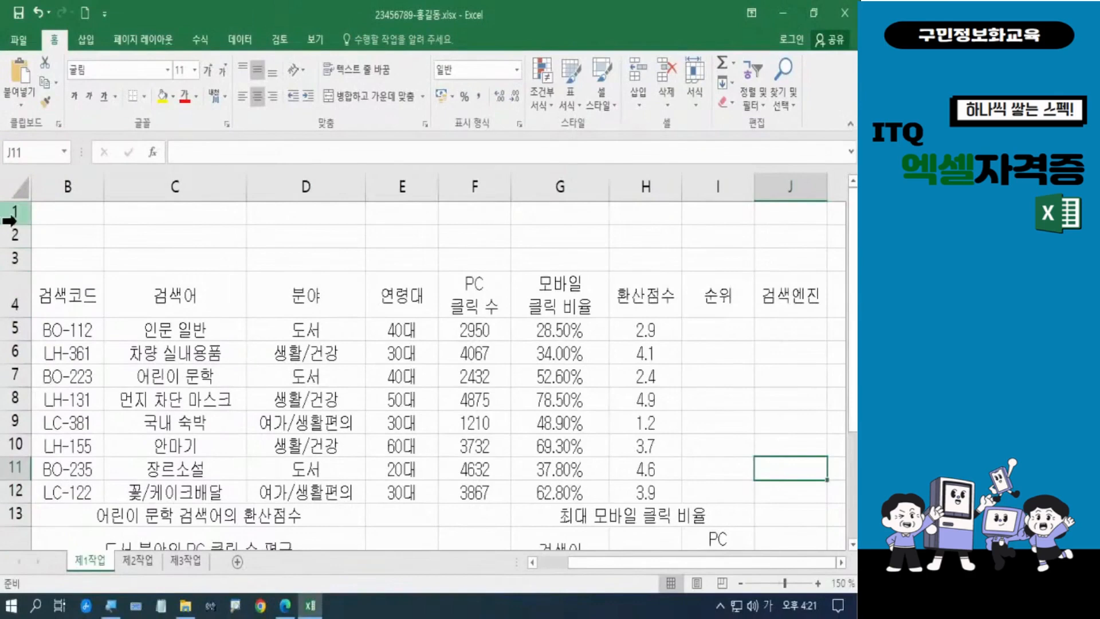
drag(25, 47, 31, 110)
drag(15, 244, 7, 253)
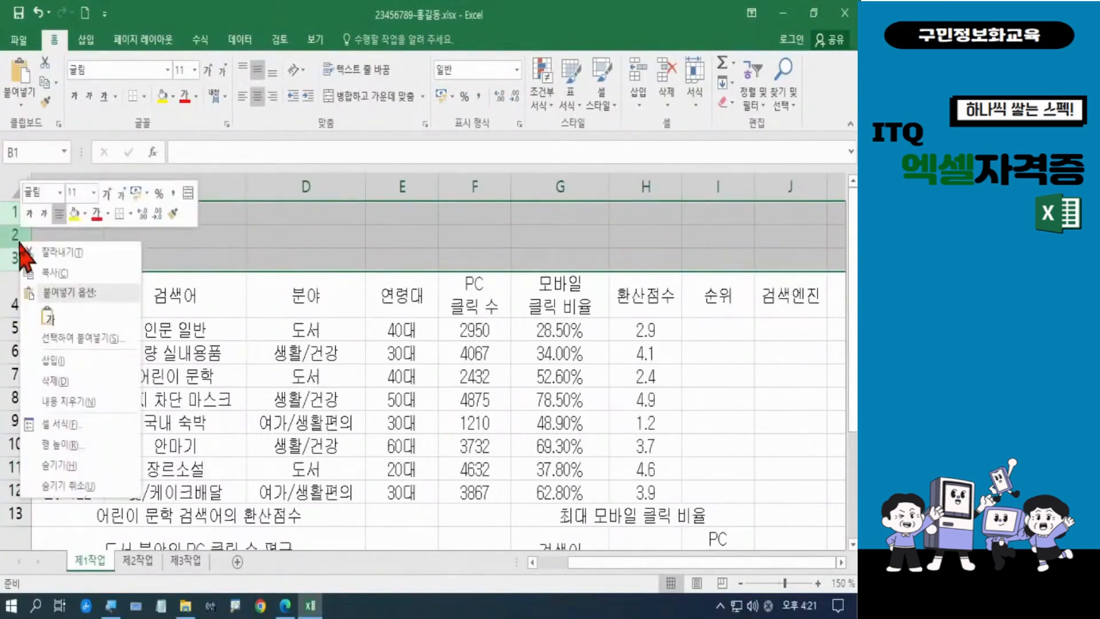
right_click(21, 244)
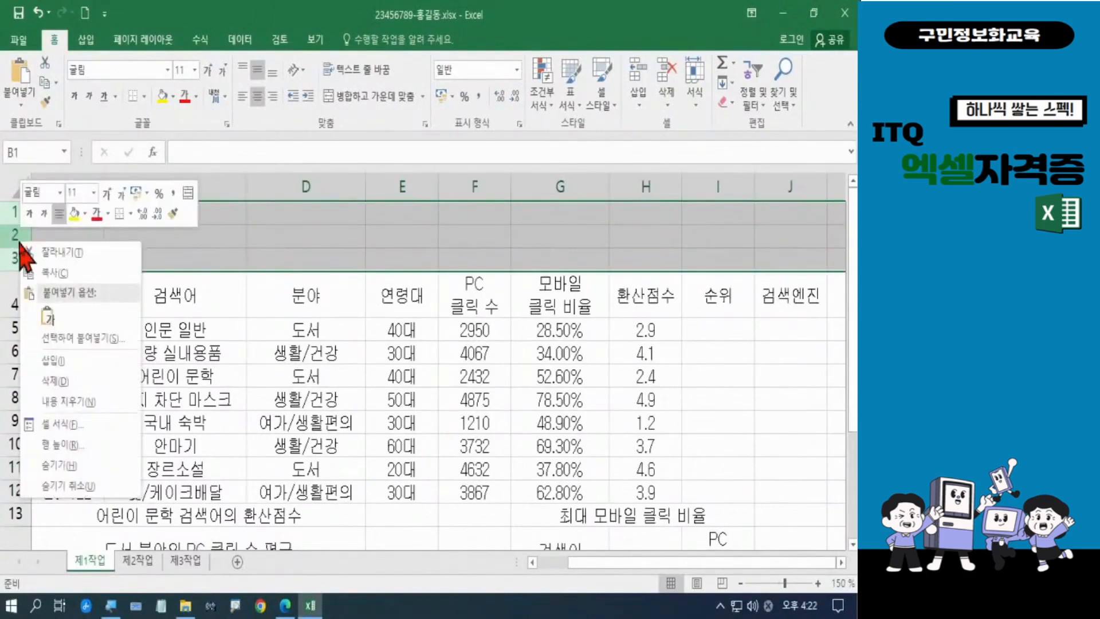
click(66, 447)
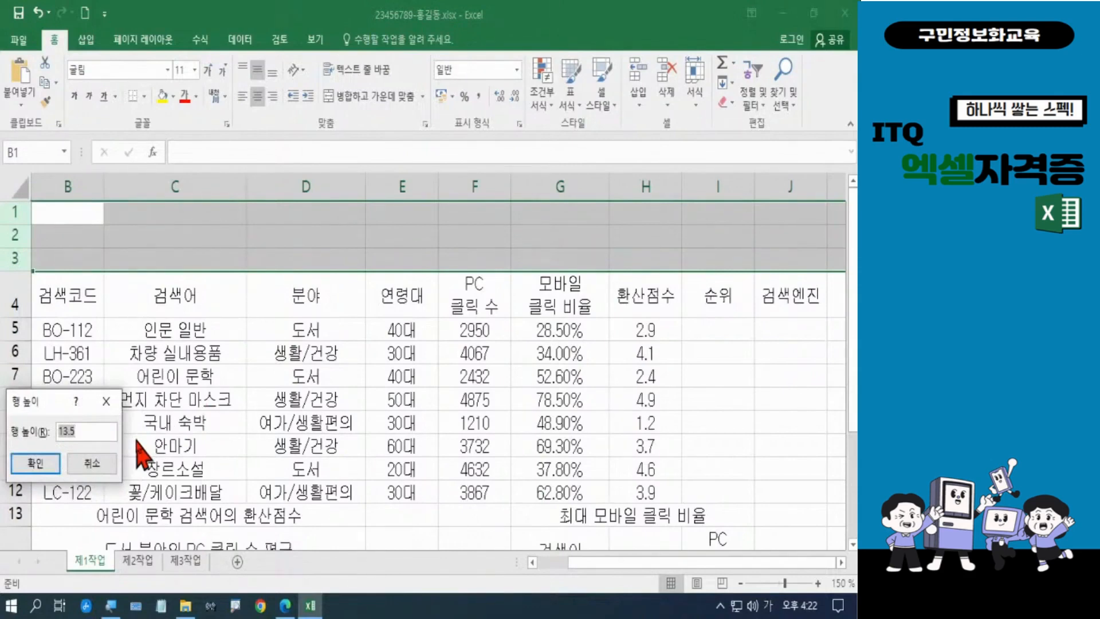
text(21)
key(Return)
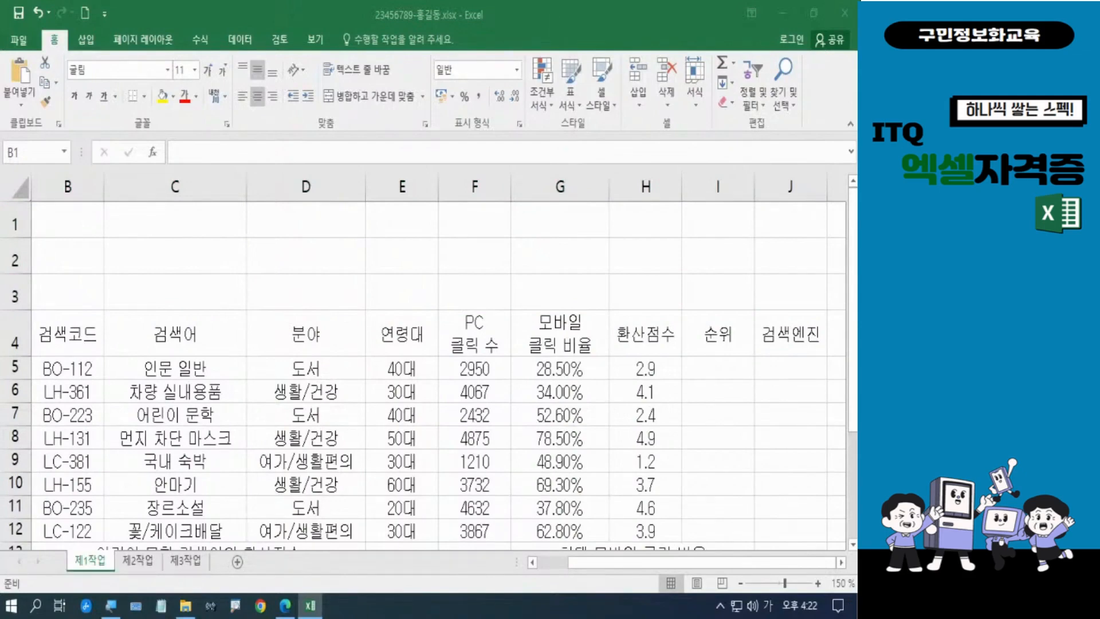
- Make header row 4 slightly taller so its two-line headings have more room
key(Hangul)
key(Hangul)
click(6, 356)
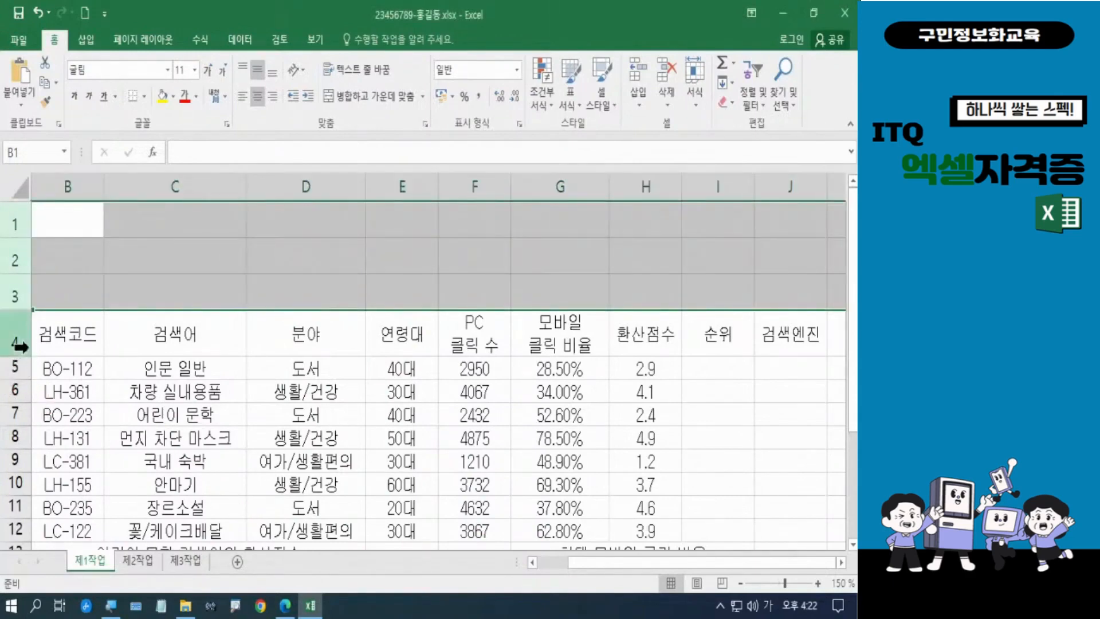
click(21, 346)
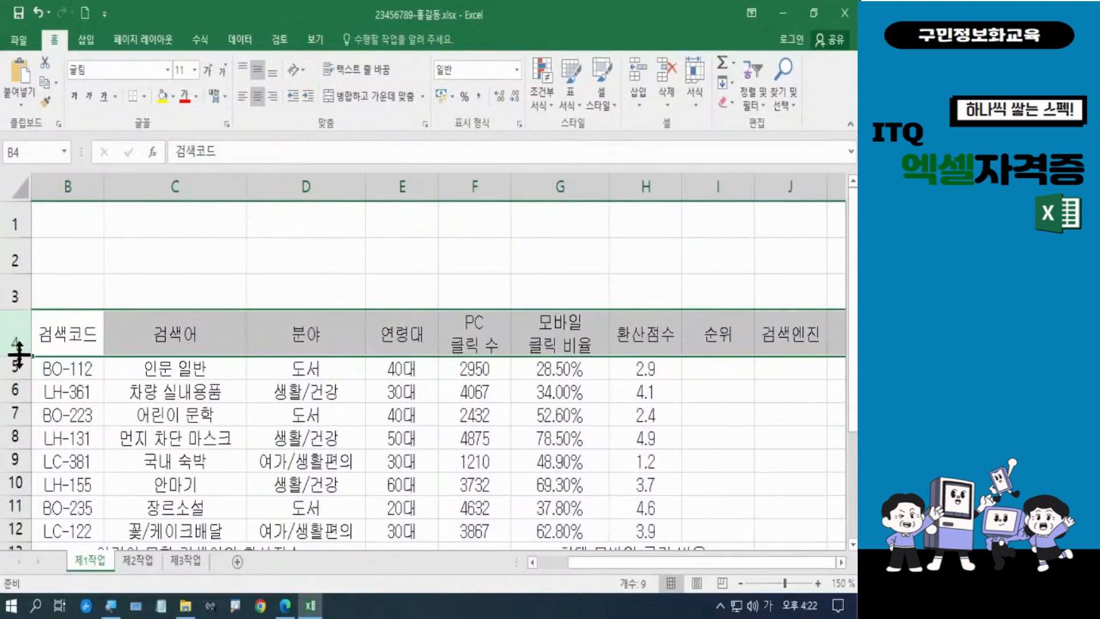
drag(19, 354, 21, 367)
- Set the height of rows 5 to 13 to 17
scroll(17, 343, down, 2)
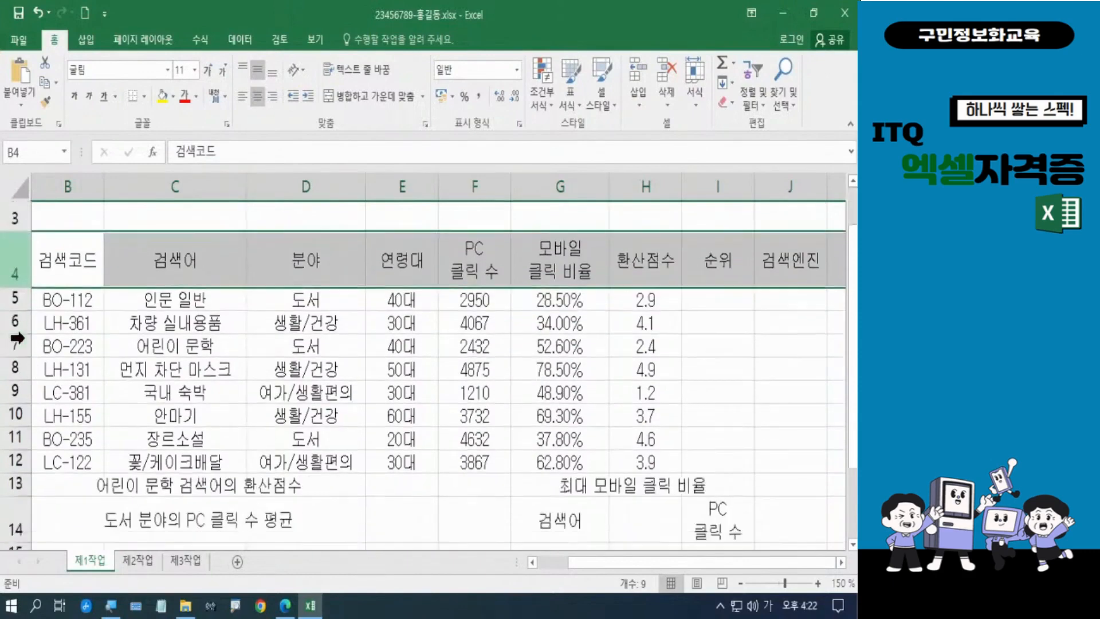
scroll(14, 310, up, 1)
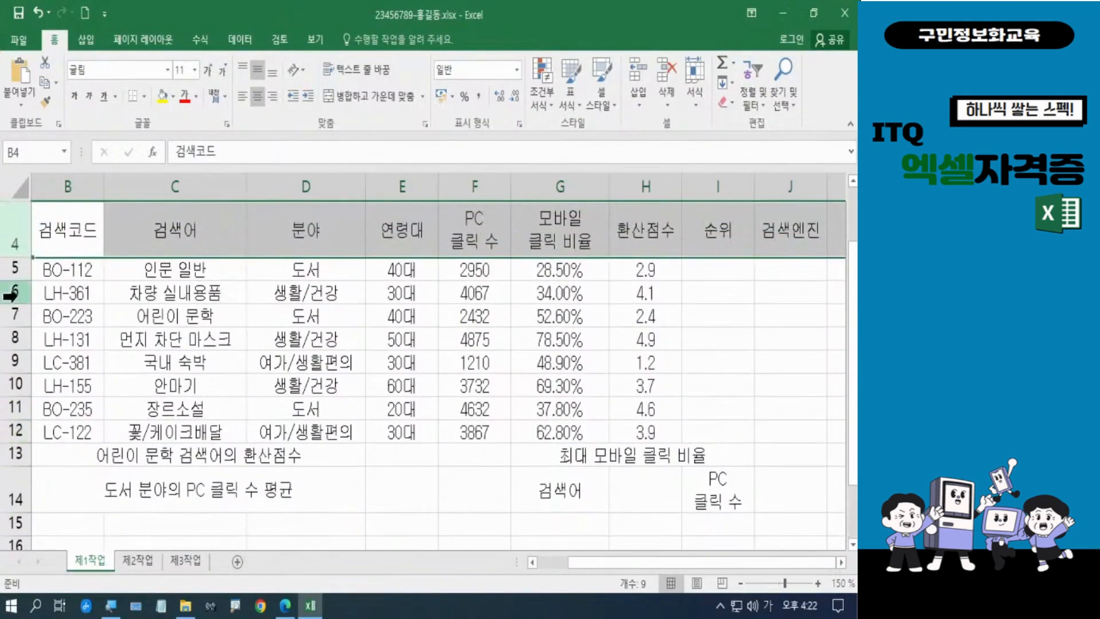
drag(11, 274, 8, 452)
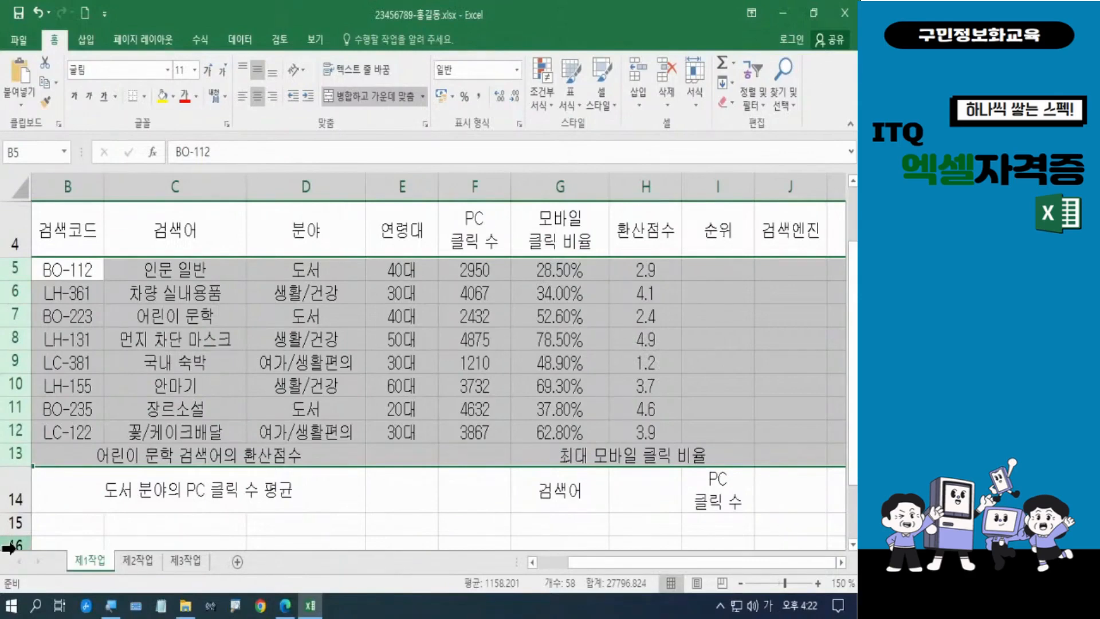
right_click(14, 391)
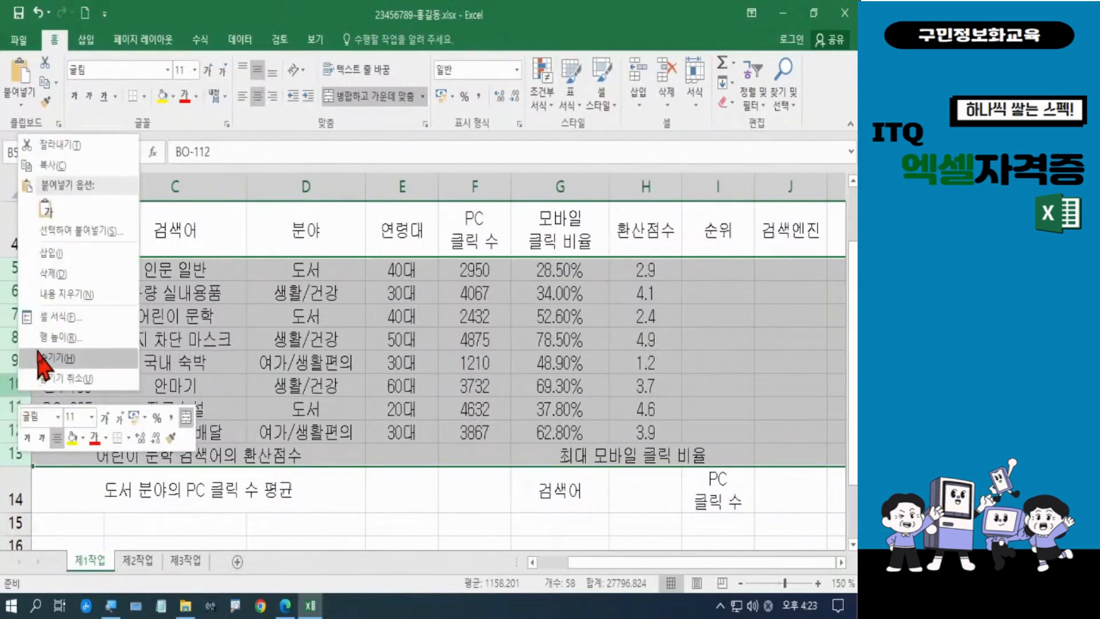
click(56, 338)
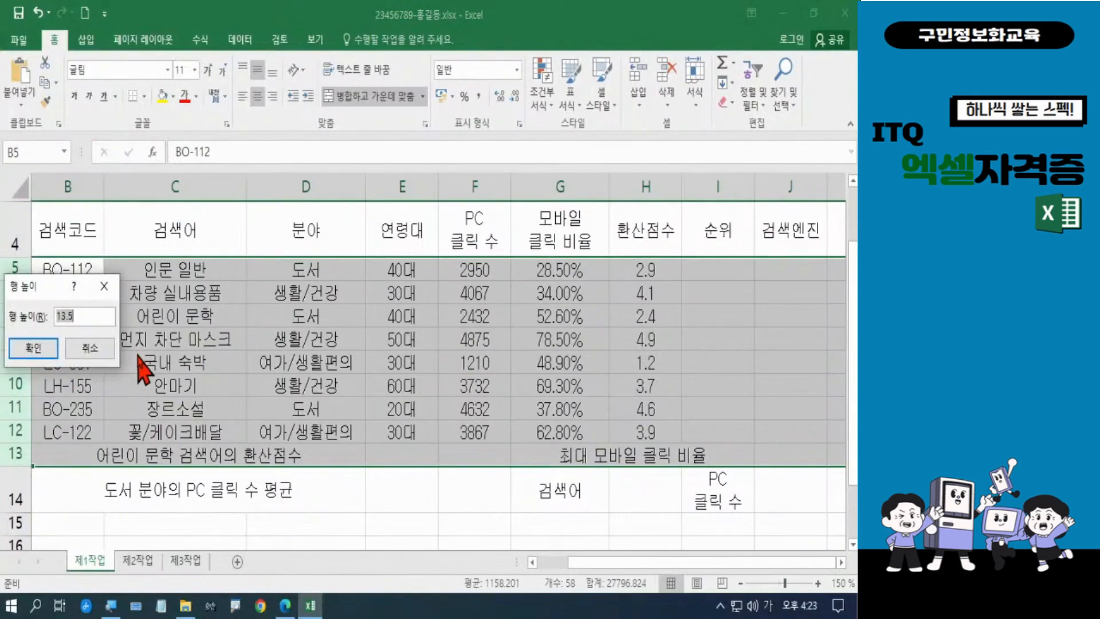
text(17)
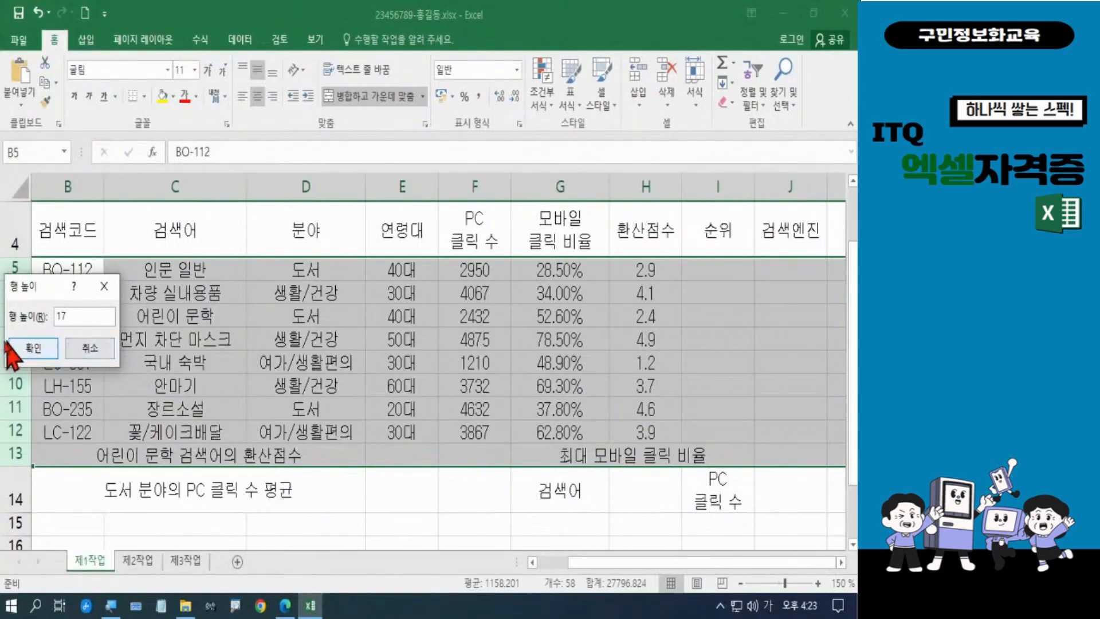
click(31, 346)
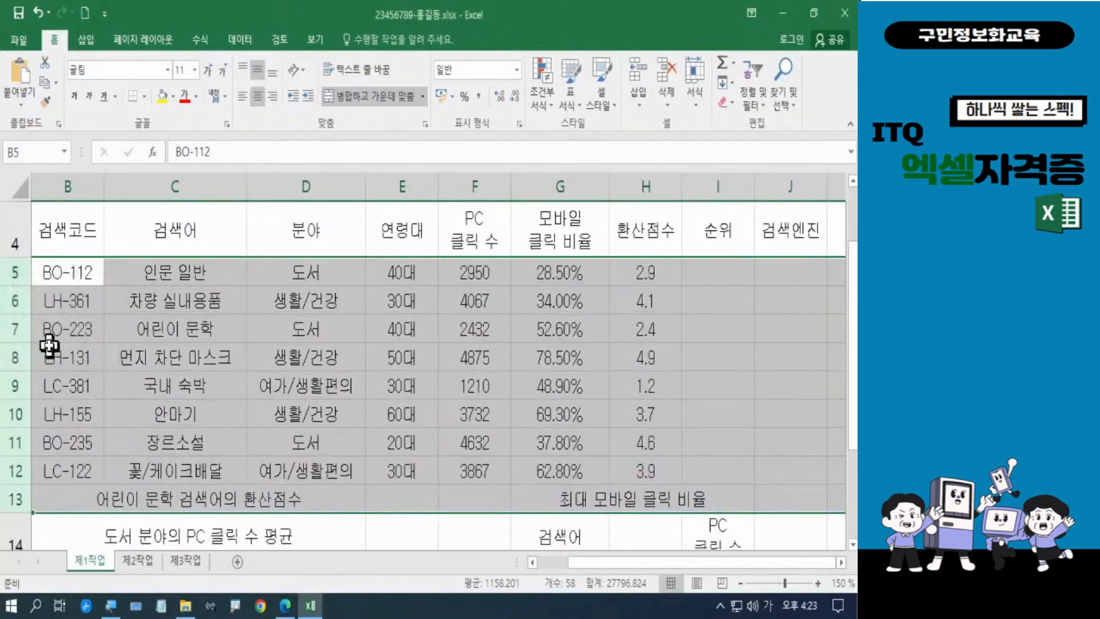
- Make row 14 with the 도서 분야의 PC 클릭 수 평균 label slightly taller and deselect it
scroll(99, 354, down, 1)
scroll(99, 353, down, 1)
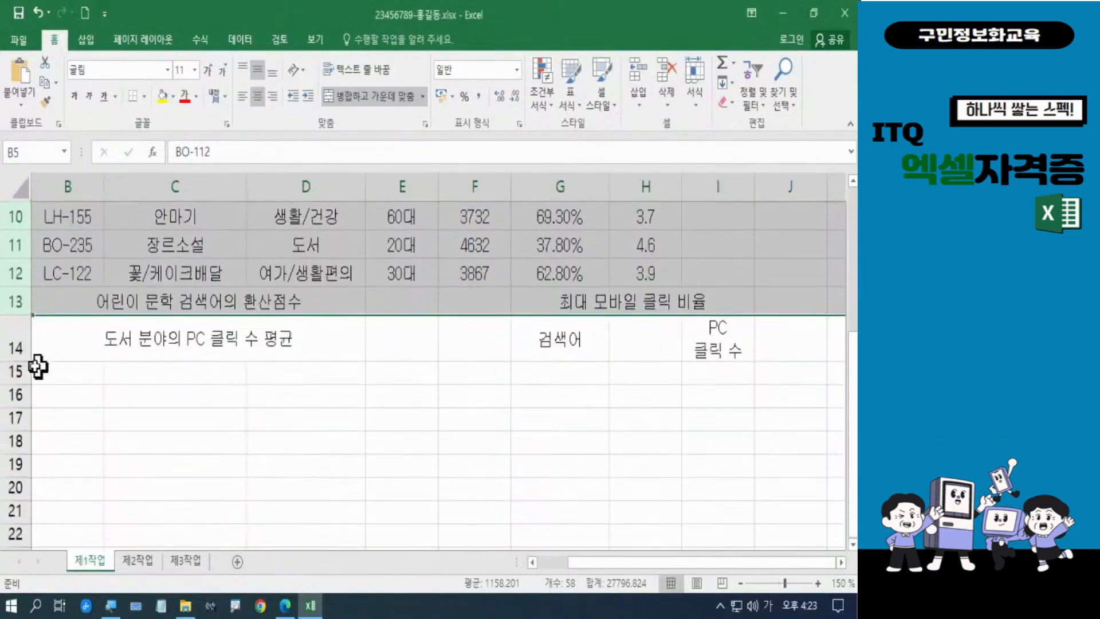
click(12, 349)
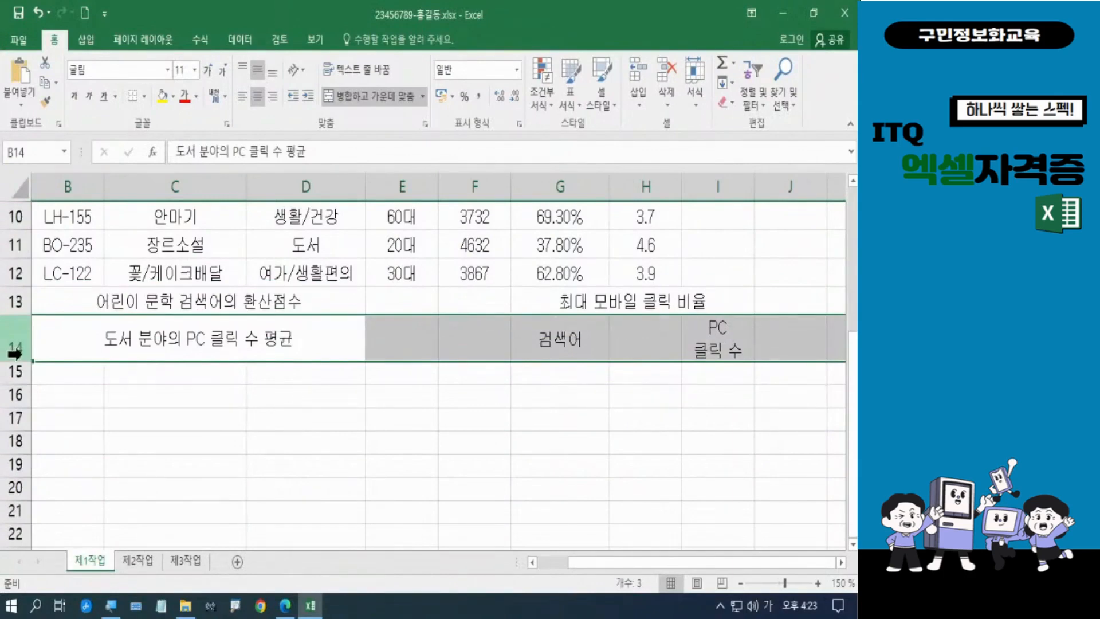
drag(25, 361, 24, 368)
click(119, 449)
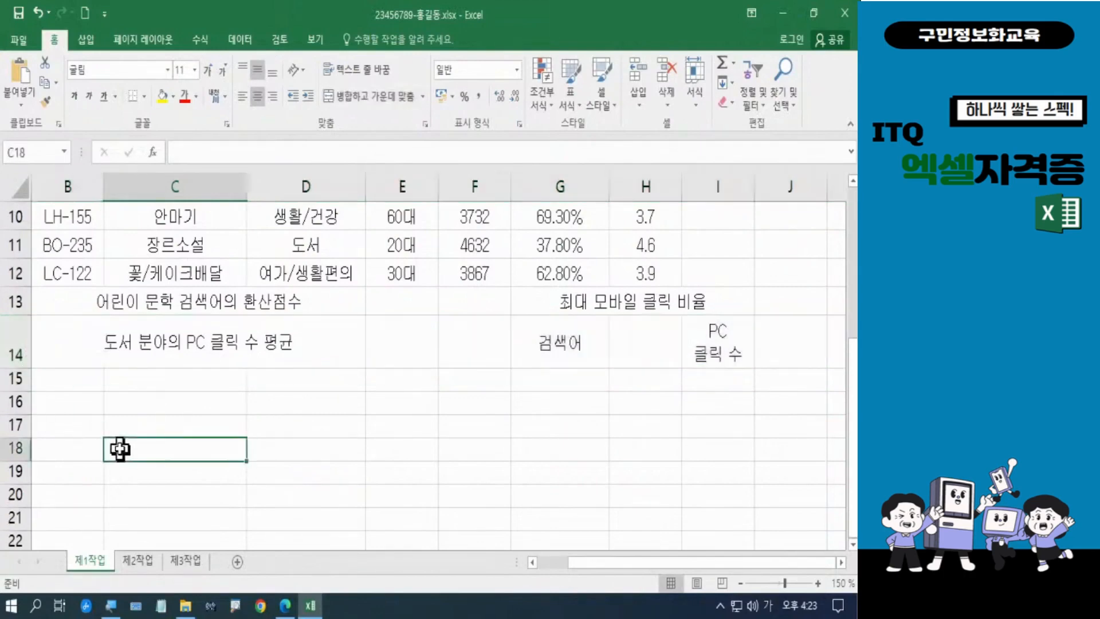
- Check the 제1작업 table from the top of the sheet with the view zoomed out to 130%
scroll(220, 442, up, 3)
scroll(220, 441, down, 1)
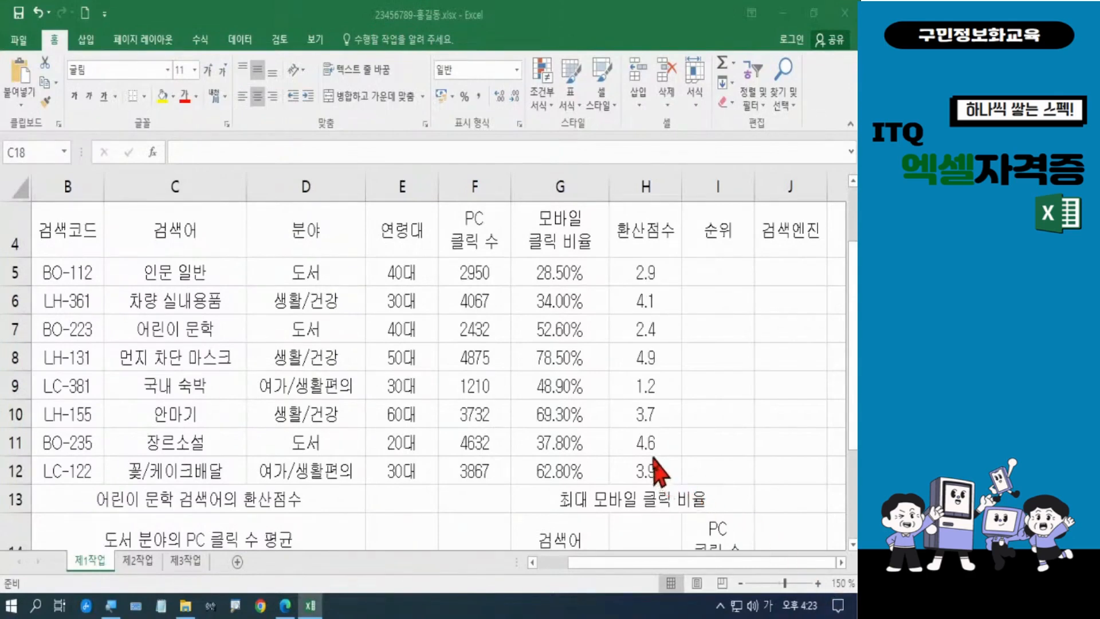
click(853, 359)
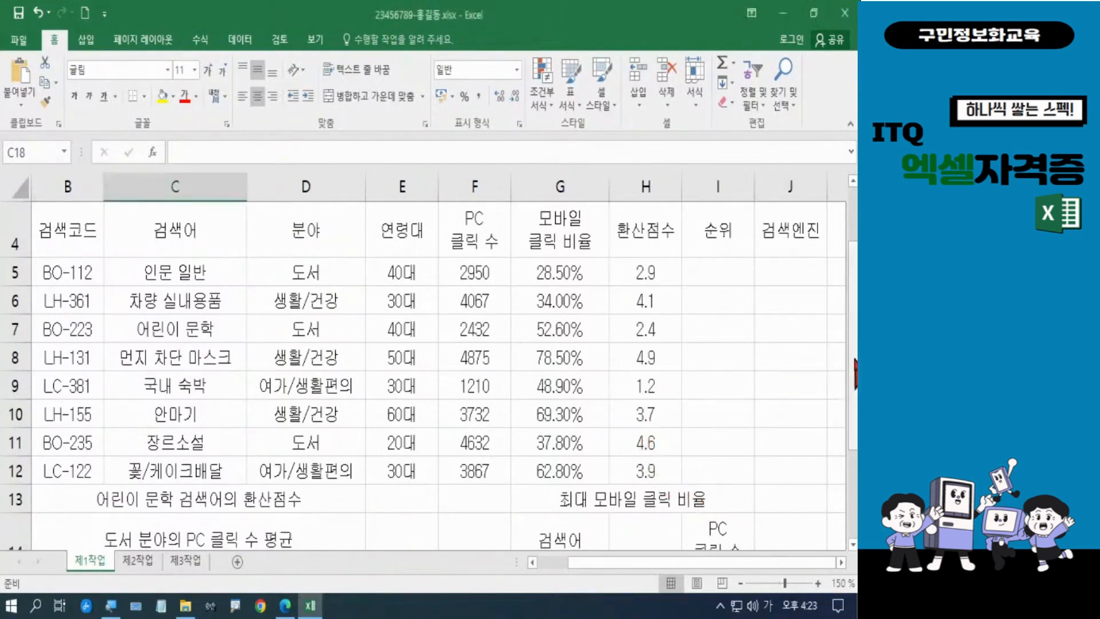
scroll(855, 304, up, 1)
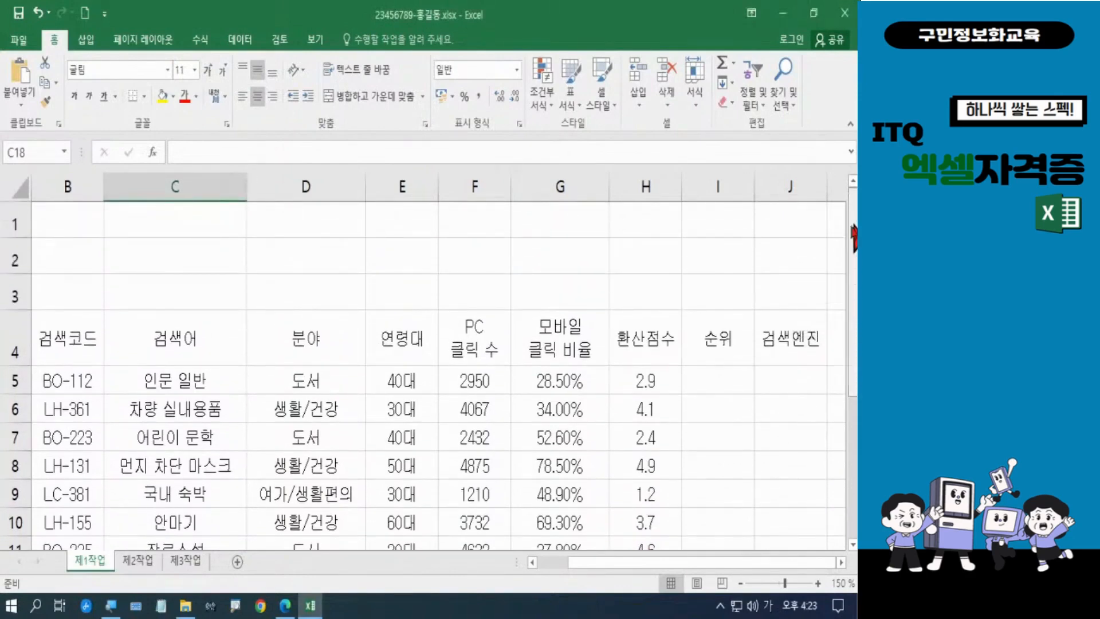
click(740, 583)
click(740, 584)
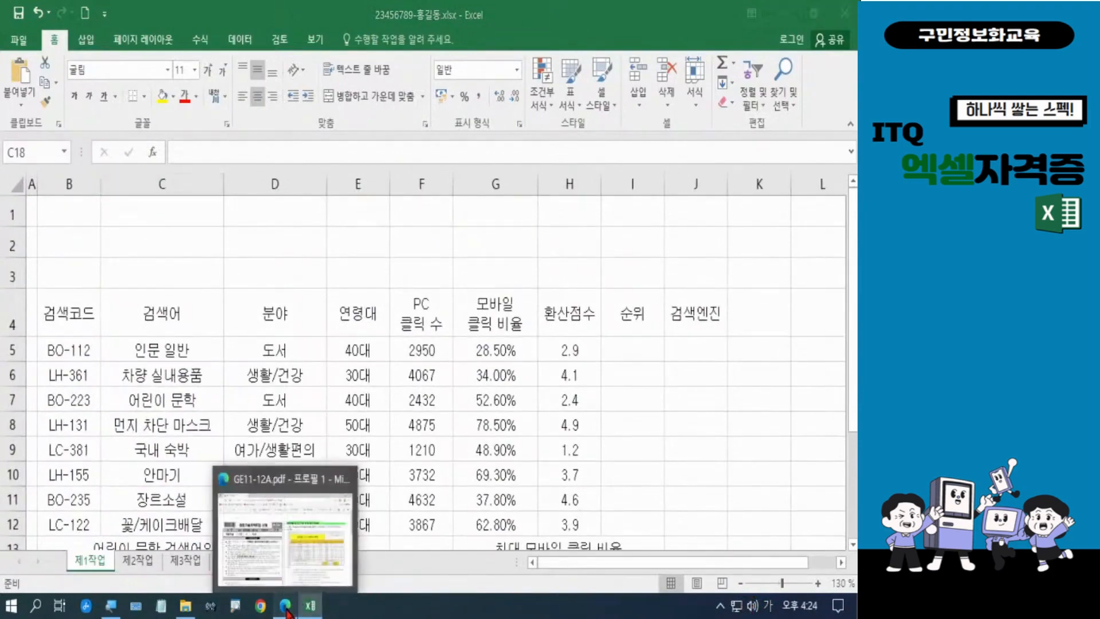
- Switch to GE11-12A.pdf in Edge, examine the title condition's required shape, shadow and text formatting, and return to the workbook
click(286, 559)
scroll(522, 436, down, 3)
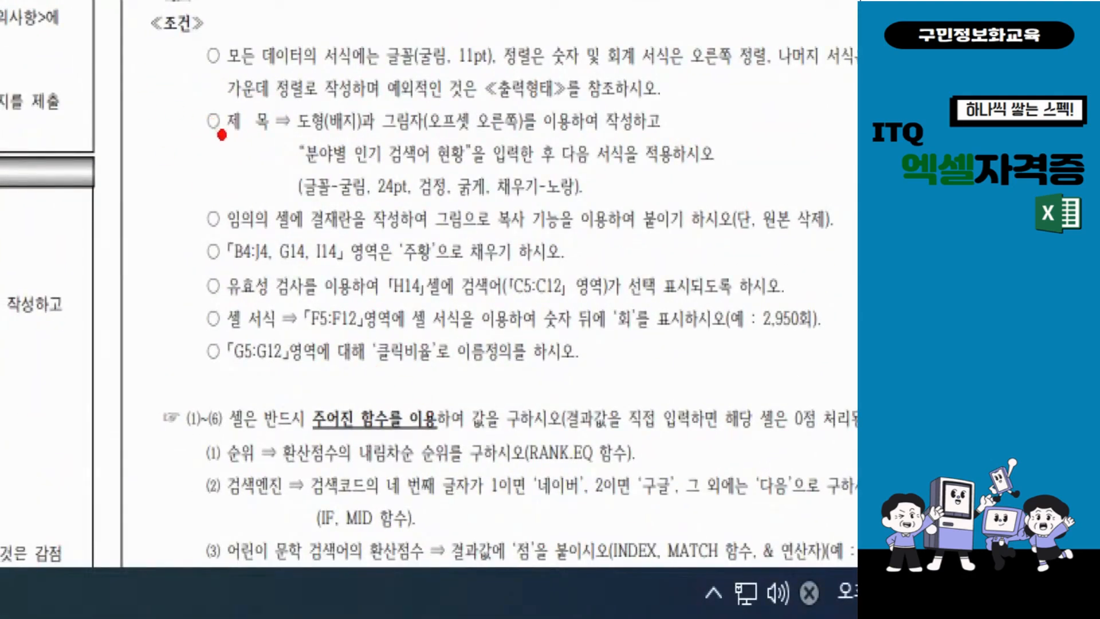
drag(206, 127, 203, 189)
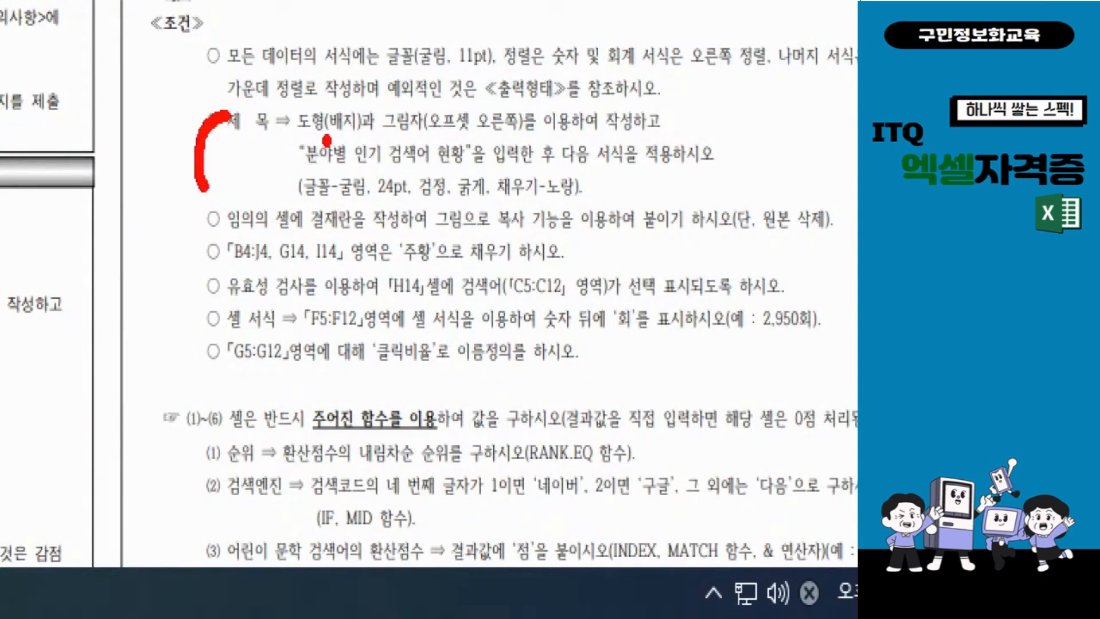
drag(324, 139, 372, 140)
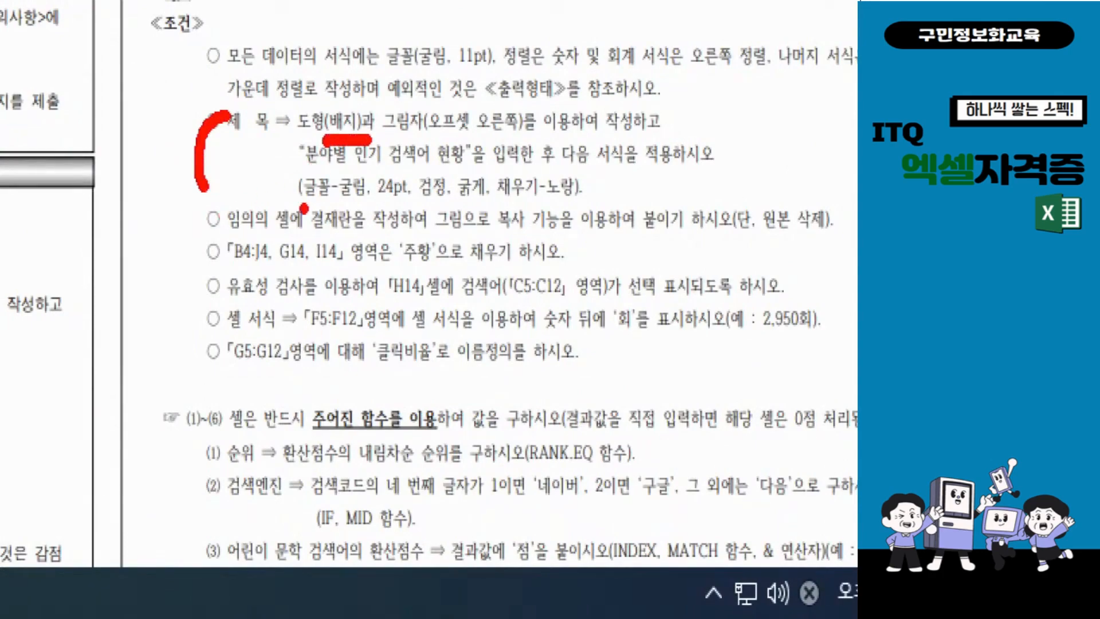
key(Escape)
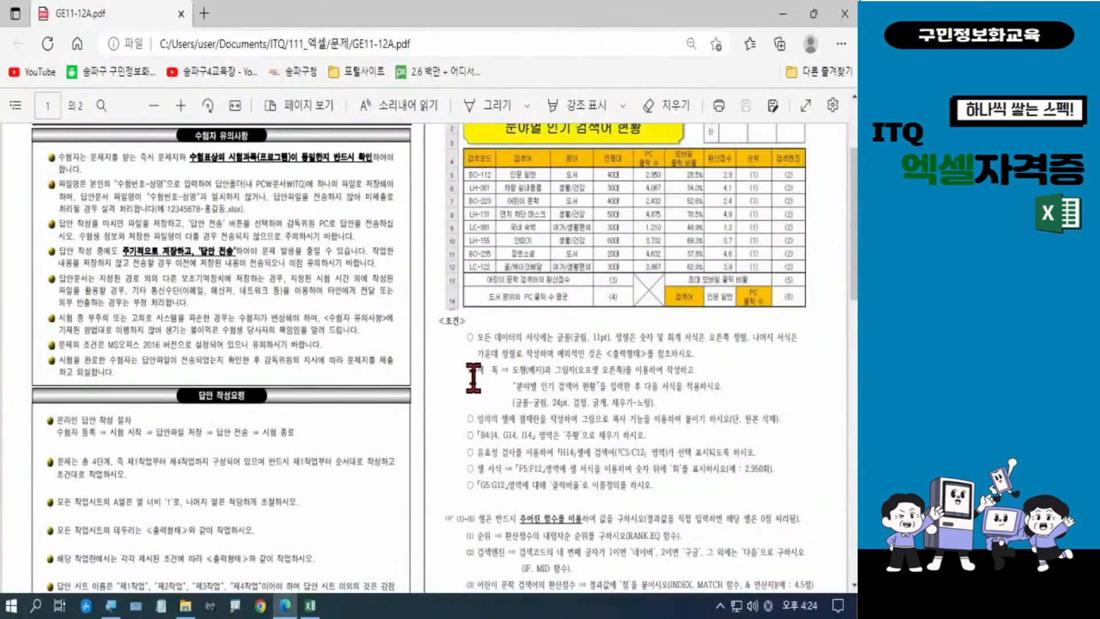
drag(477, 372, 659, 404)
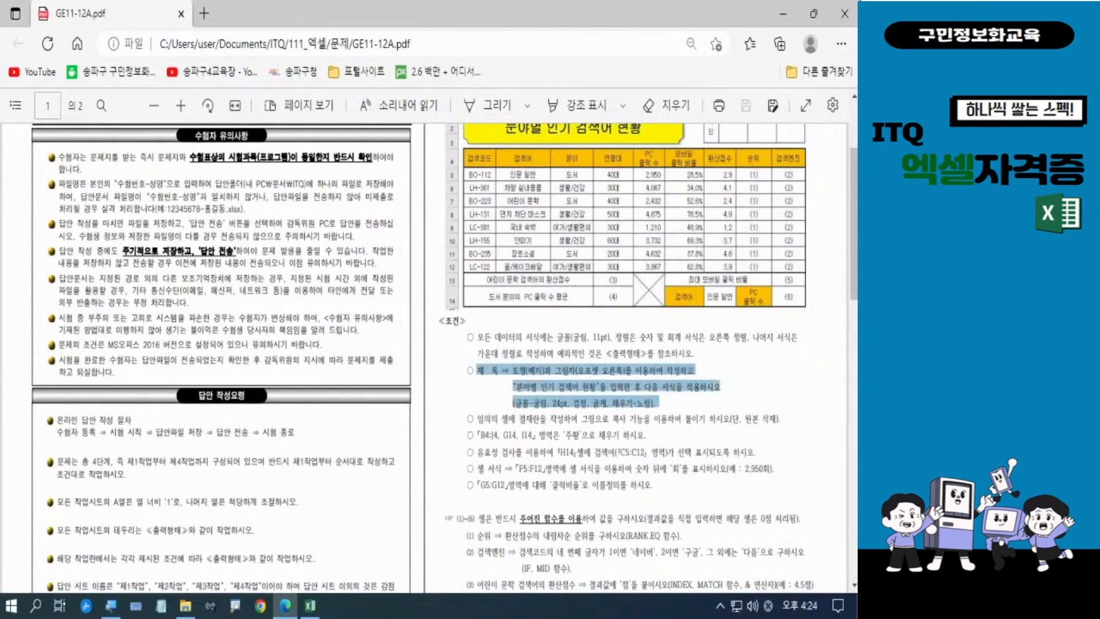
key(ctrl+1)
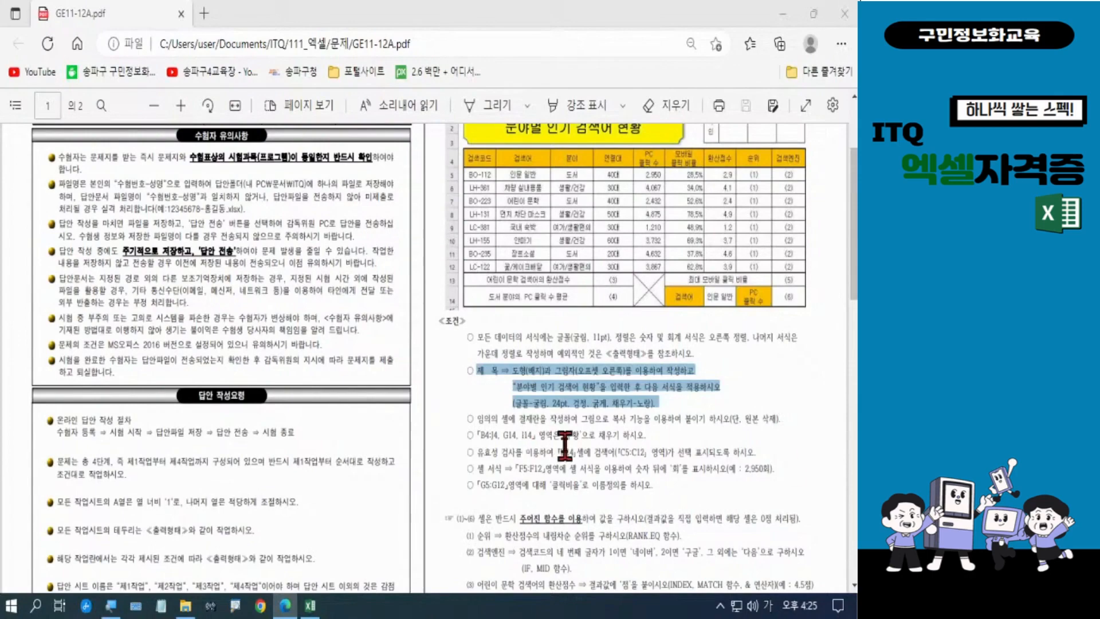
click(783, 17)
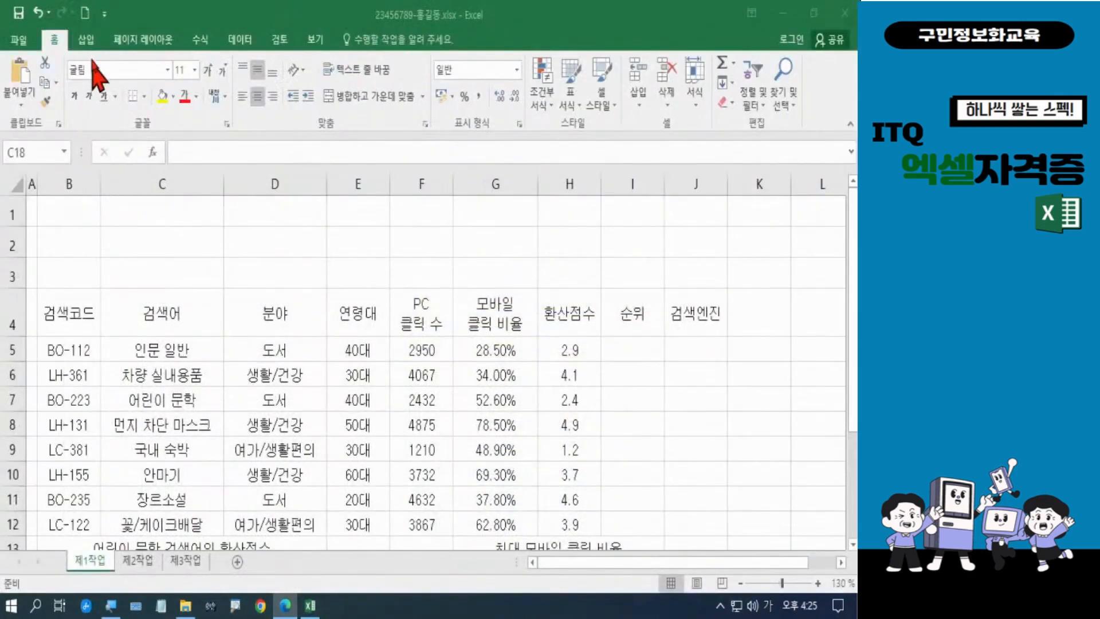
- Draw a badge (배지) shape about 13.74 cm wide and 2 cm high over rows 1 to 3, from column B into column G
click(86, 39)
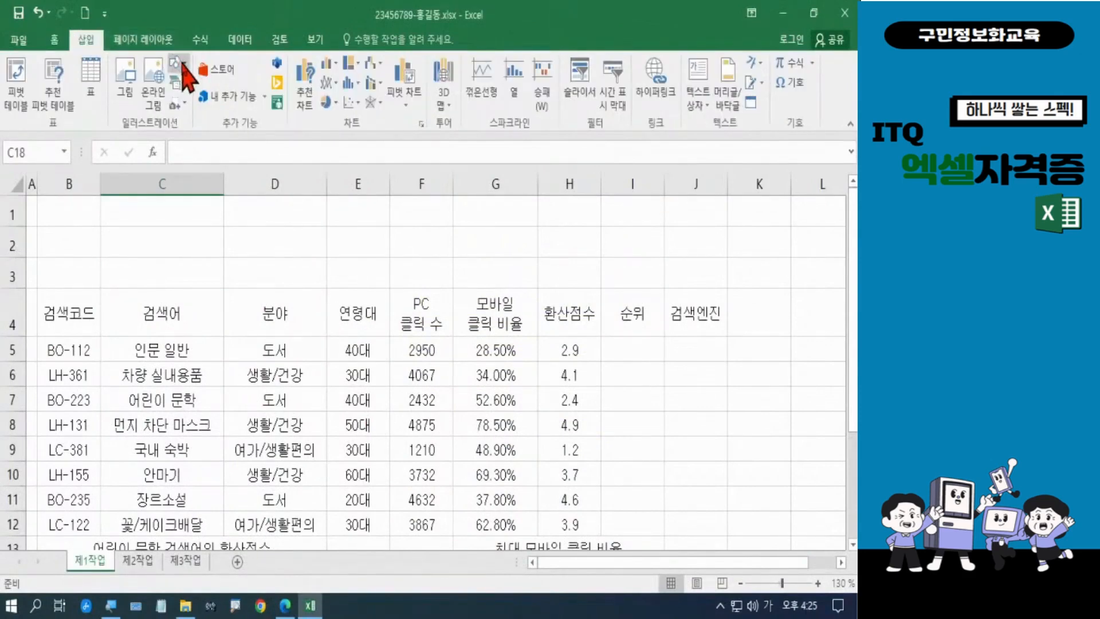
click(178, 62)
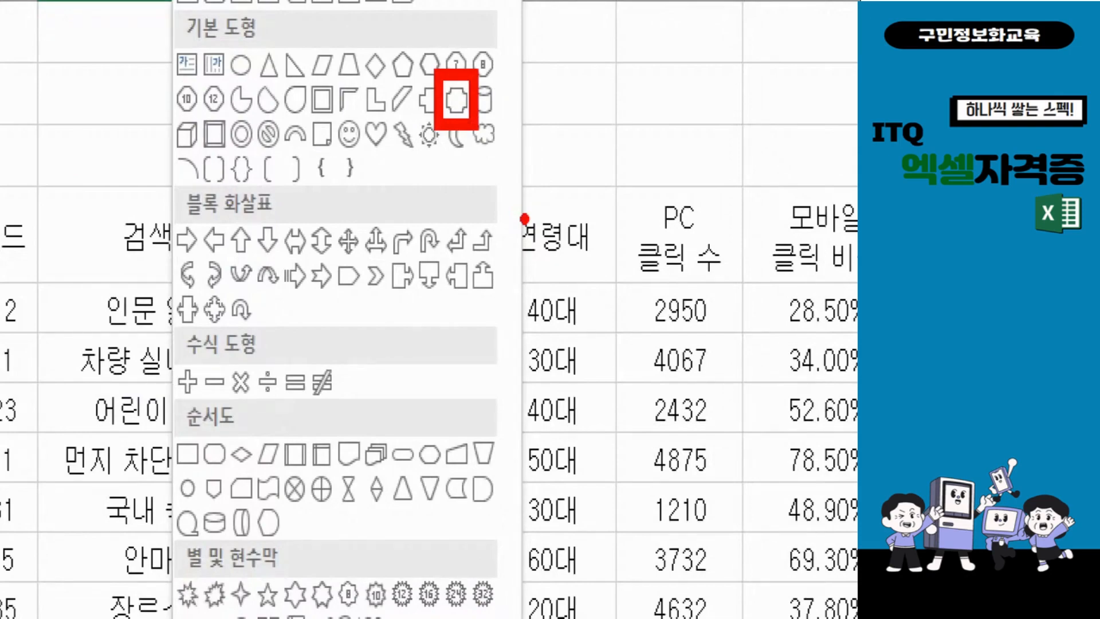
key(Escape)
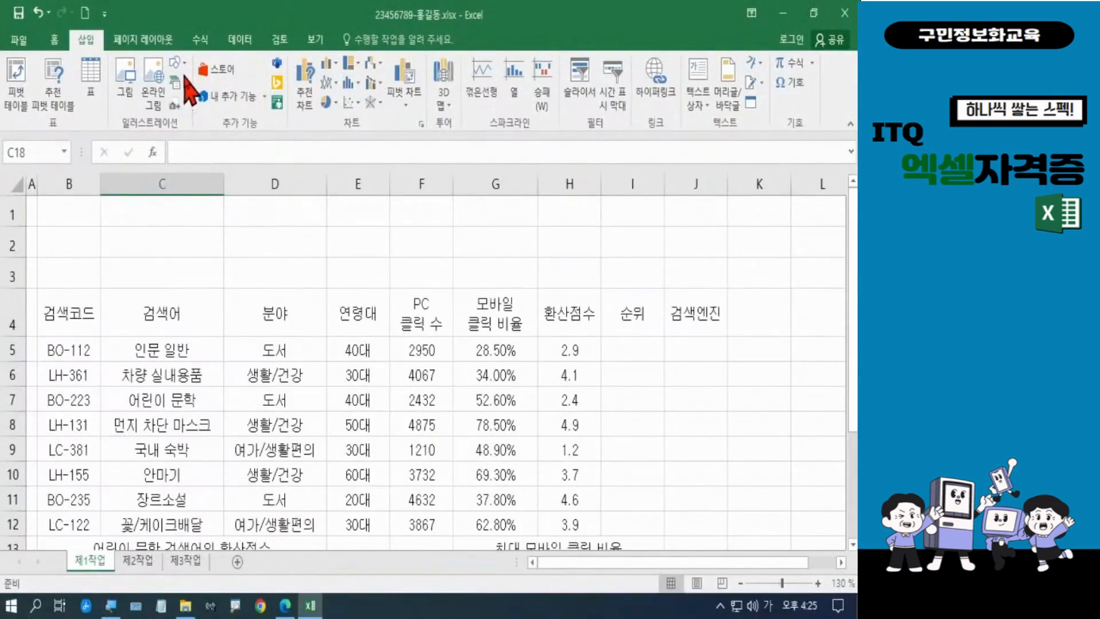
click(178, 63)
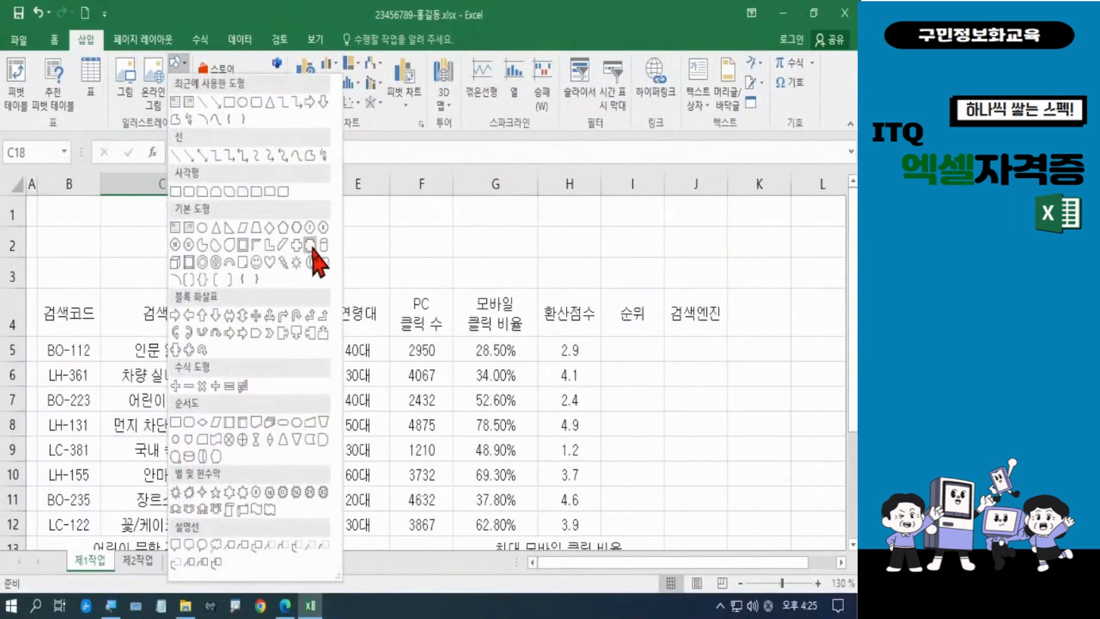
click(310, 246)
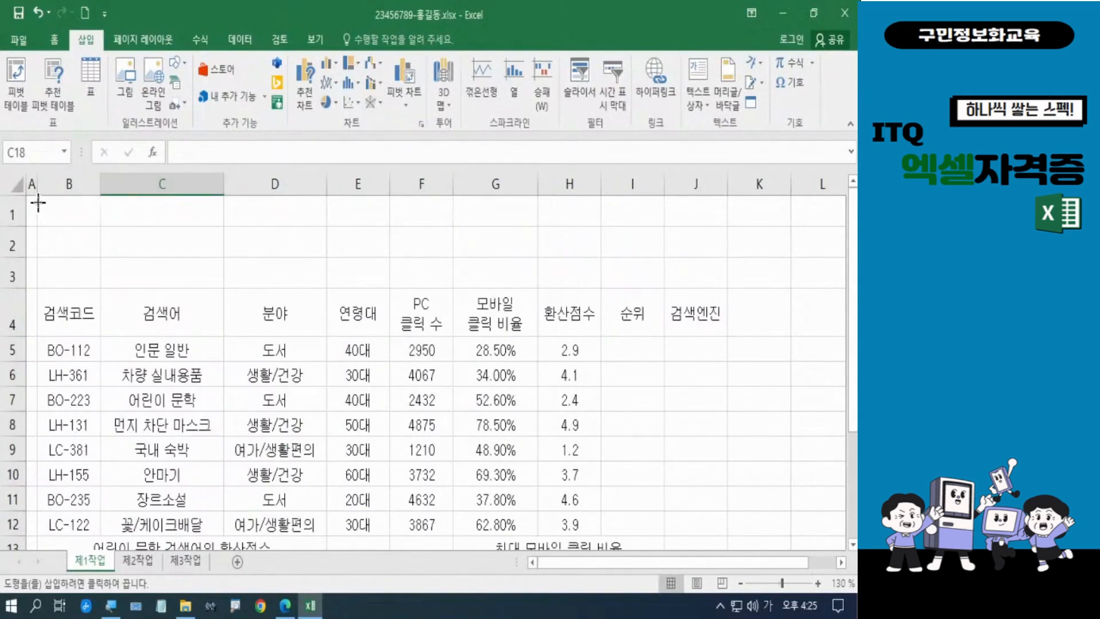
drag(38, 201, 492, 284)
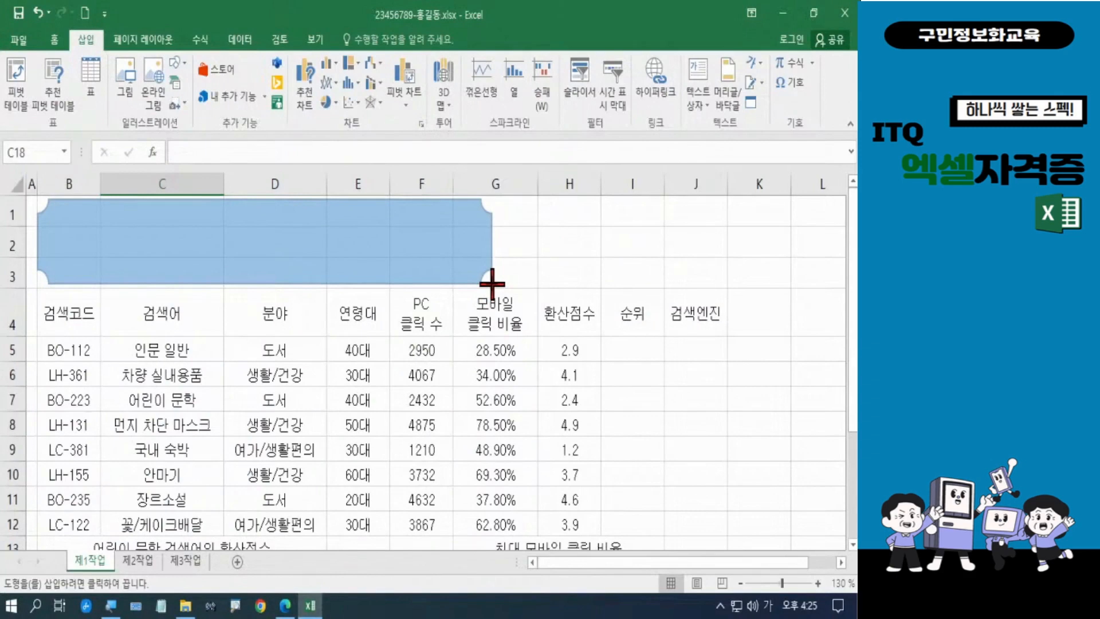
drag(493, 284, 492, 285)
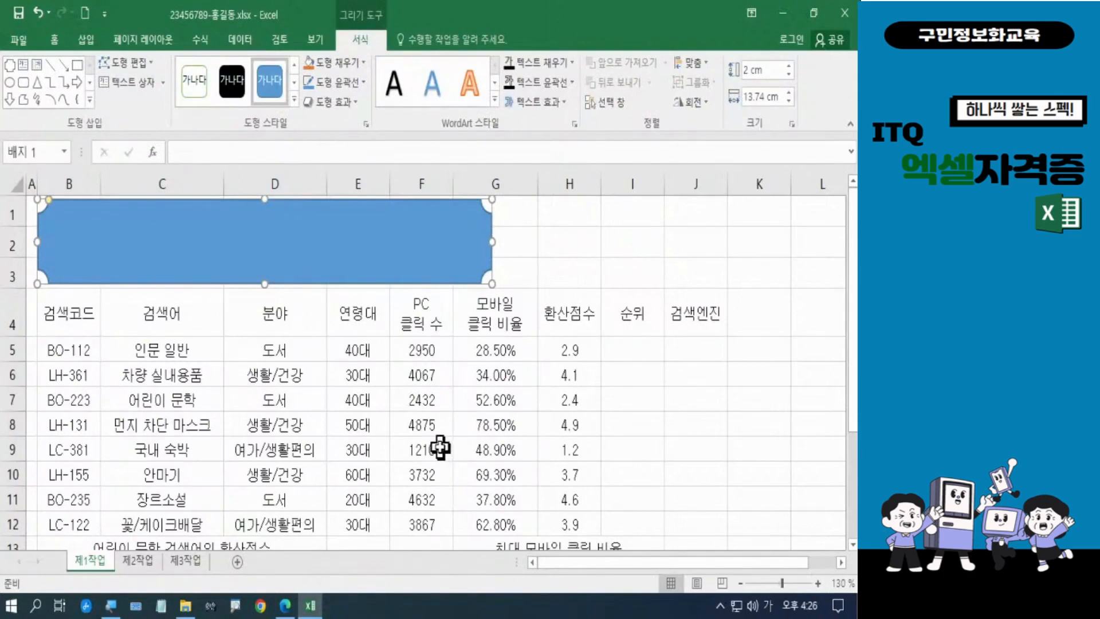
- Apply the outer Offset Right (오프셋 오른쪽) shadow to the badge shape
click(356, 102)
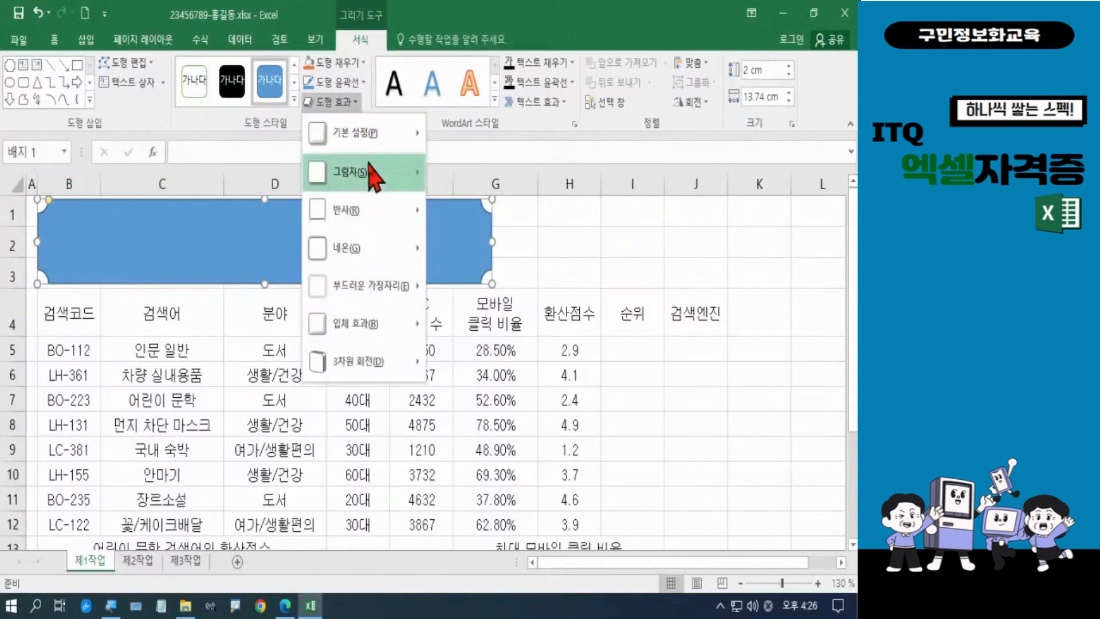
mouse_move(373, 169)
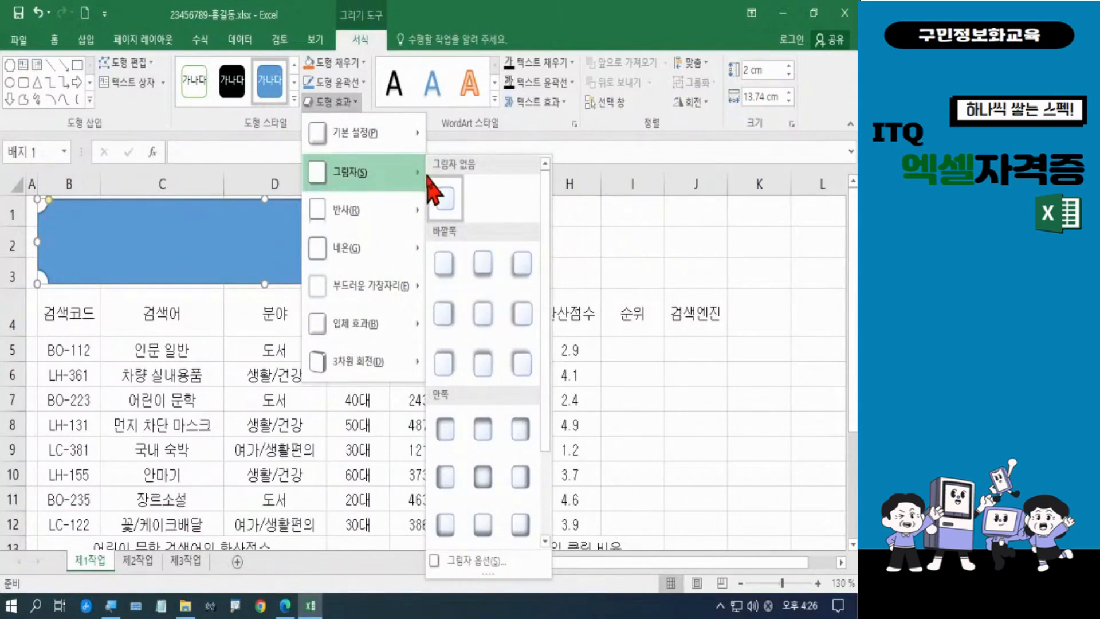
click(445, 316)
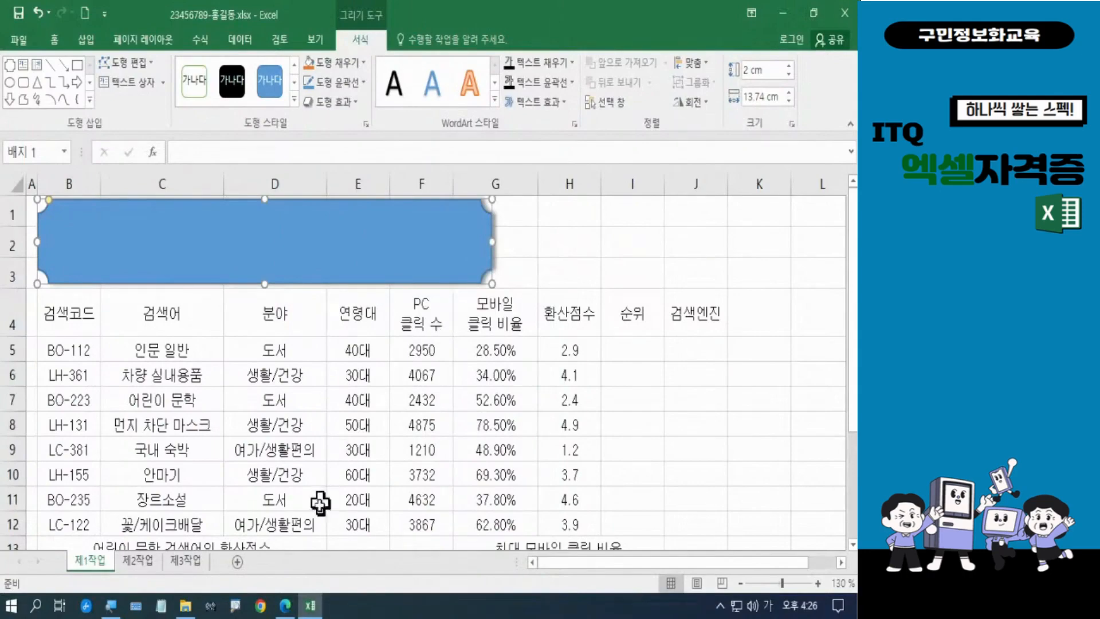
- Reread the title's wording, font, size, colour and fill requirements in the exam PDF and return to the workbook
click(286, 605)
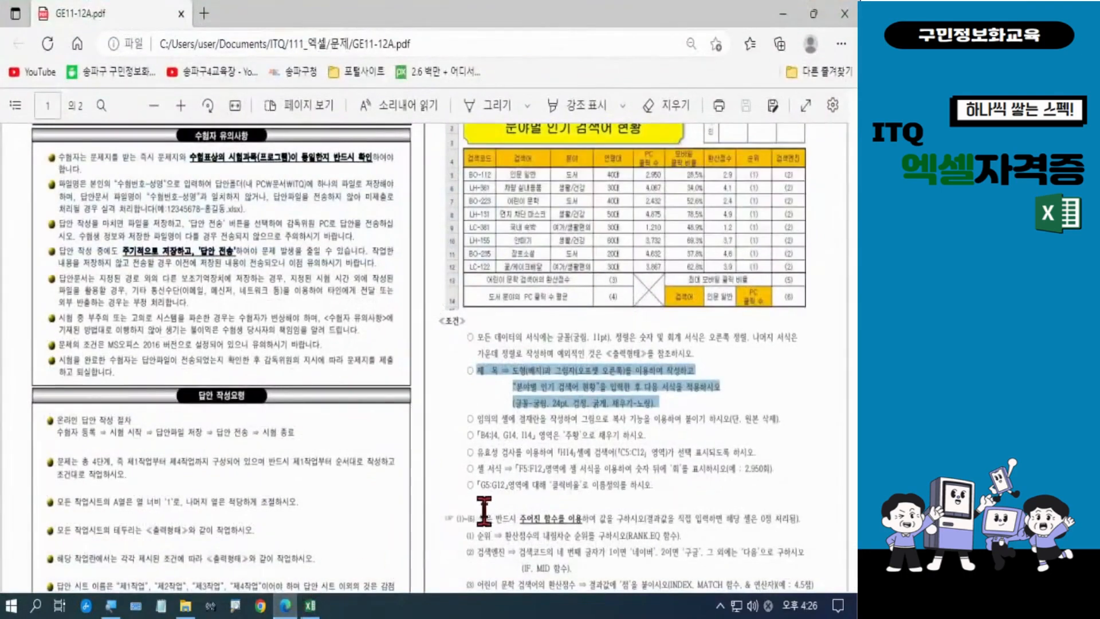
click(570, 418)
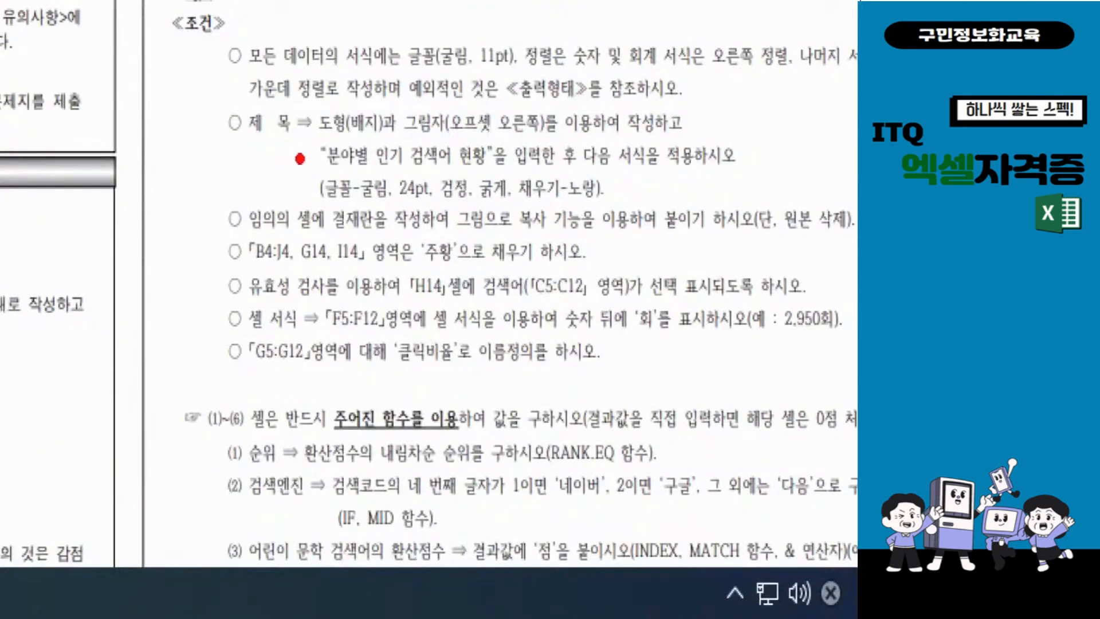
drag(299, 159, 632, 220)
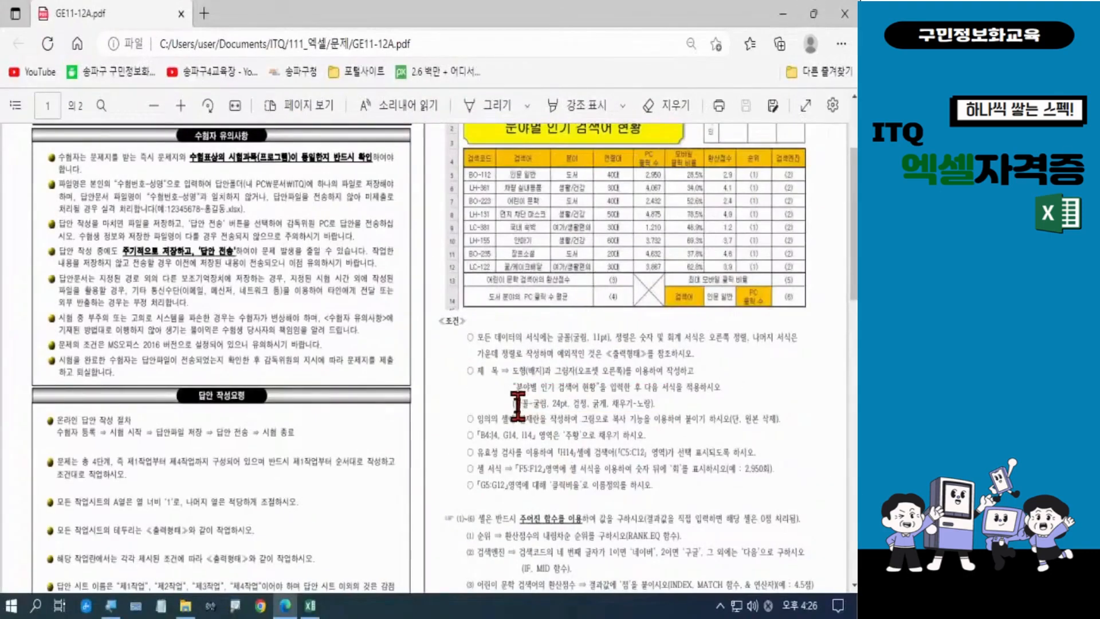
drag(518, 404, 653, 402)
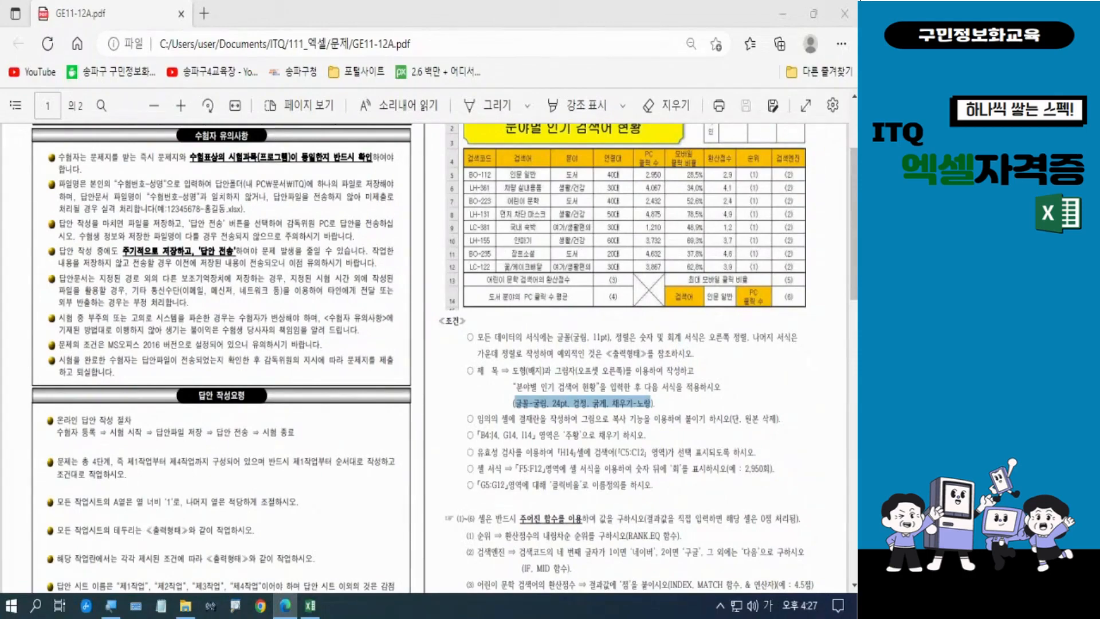
click(783, 13)
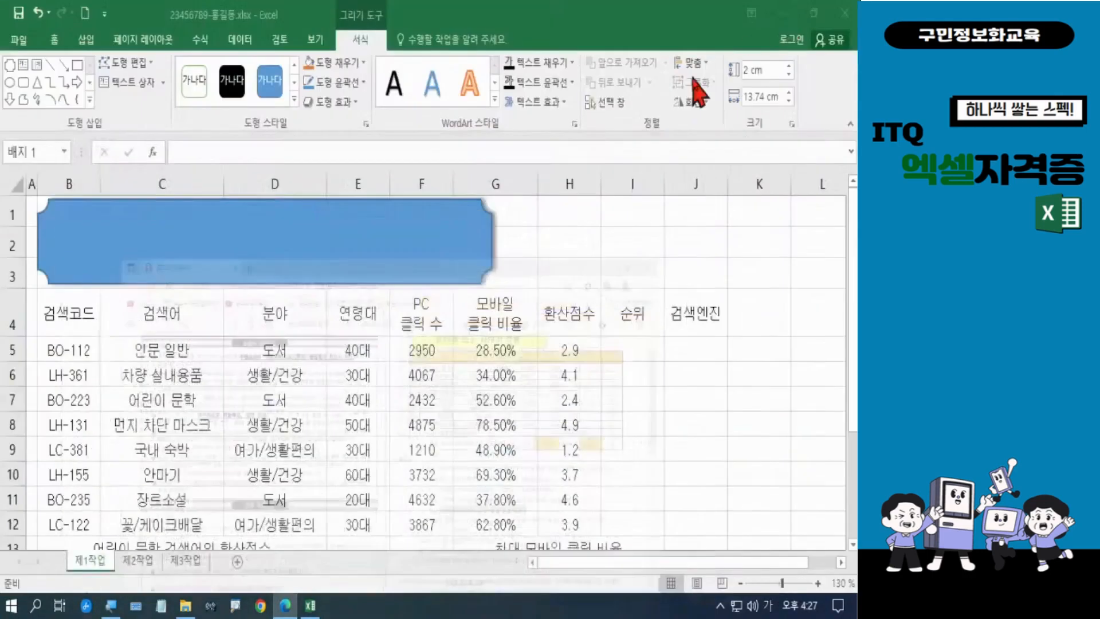
- Set the badge shape's text to the 굴림 font at 24 pt
click(486, 259)
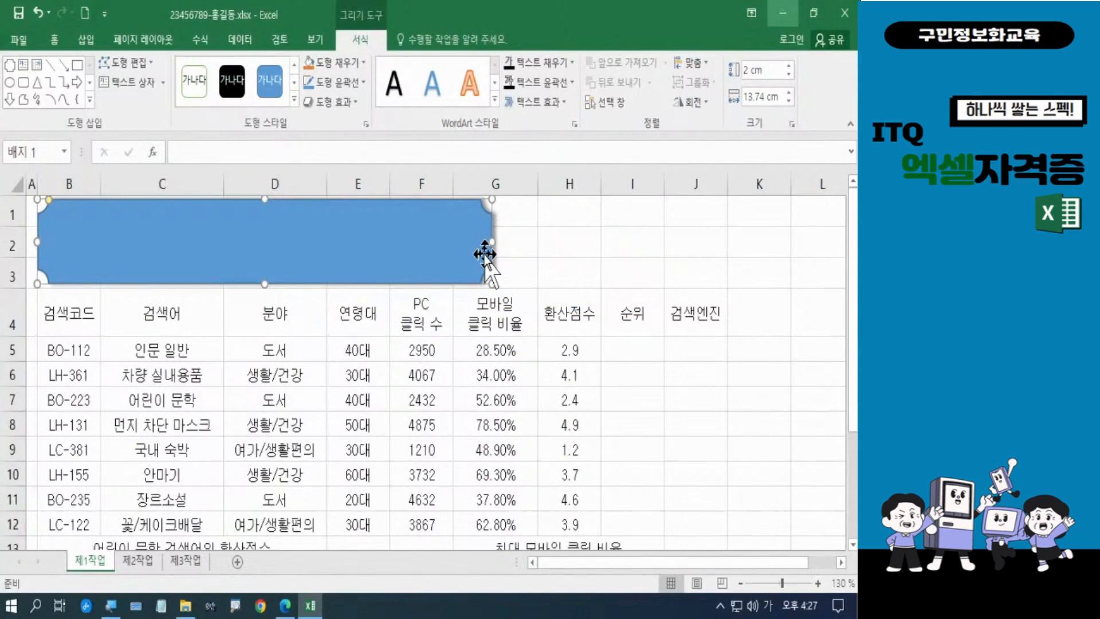
click(54, 39)
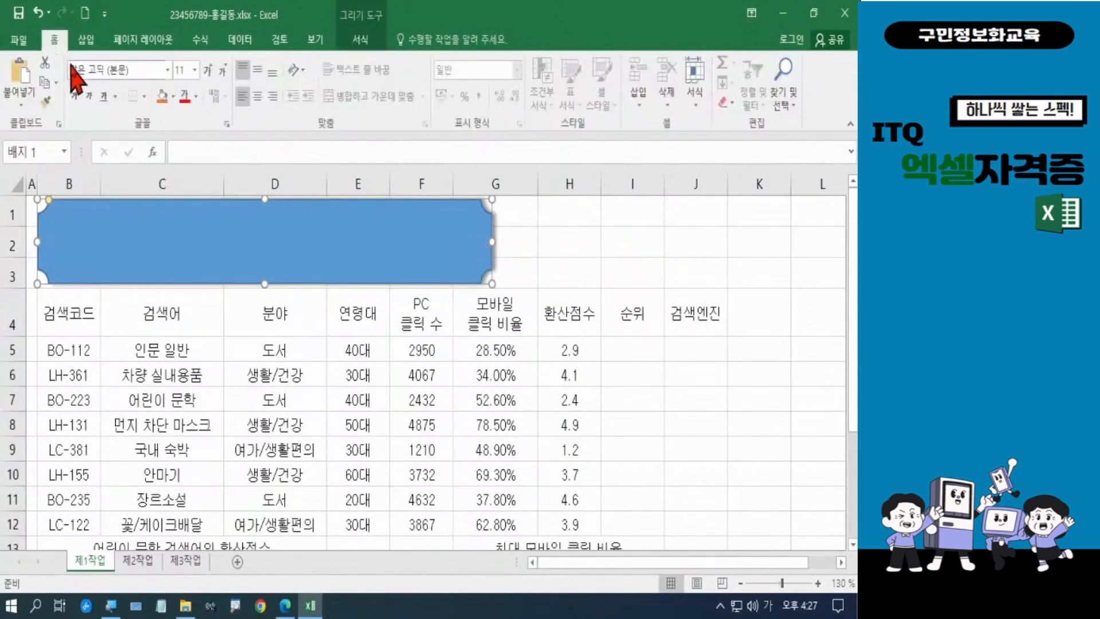
click(139, 71)
text(굴림)
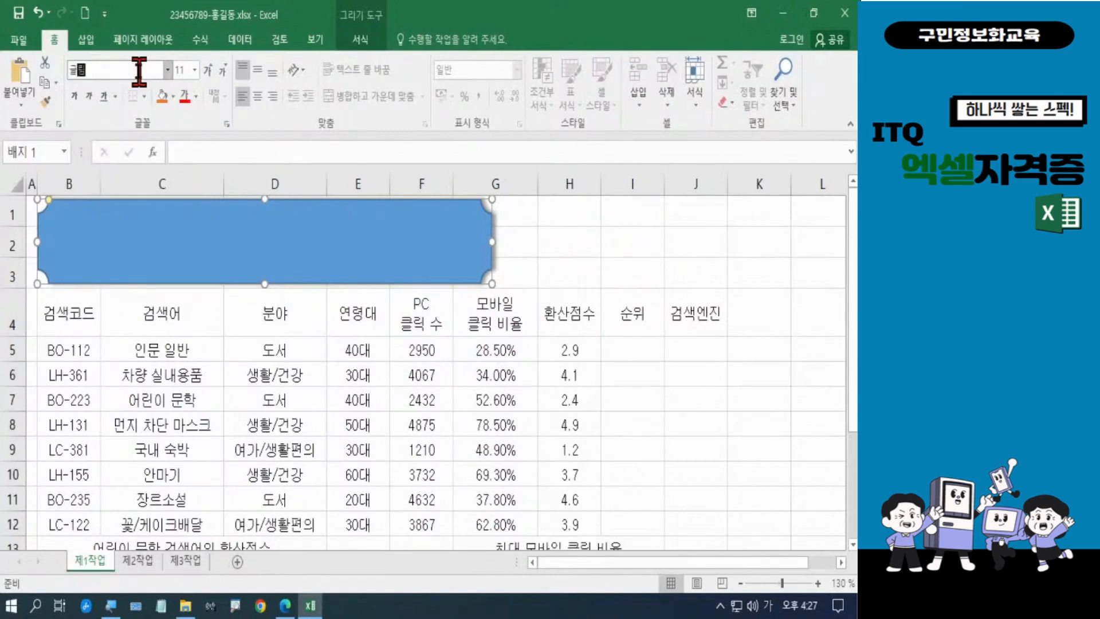
key(Return)
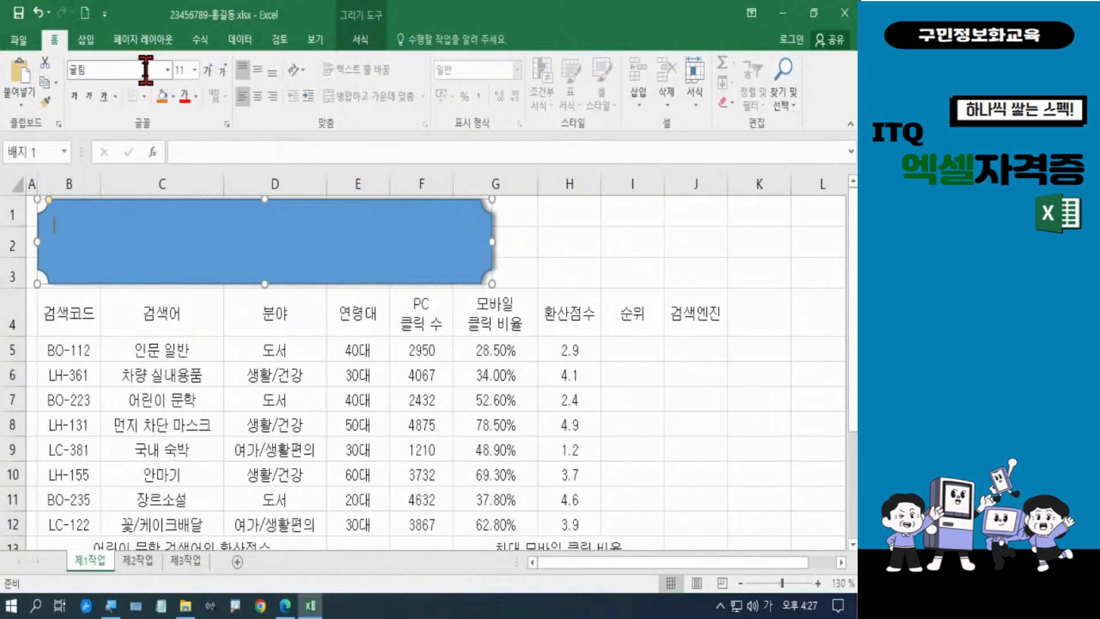
click(195, 71)
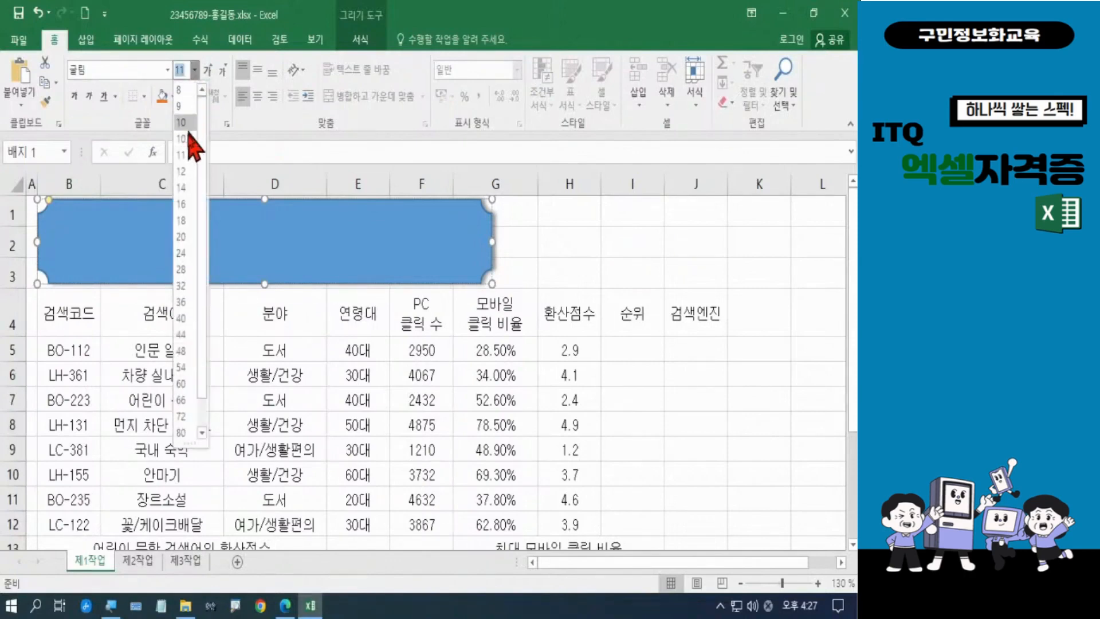
click(182, 253)
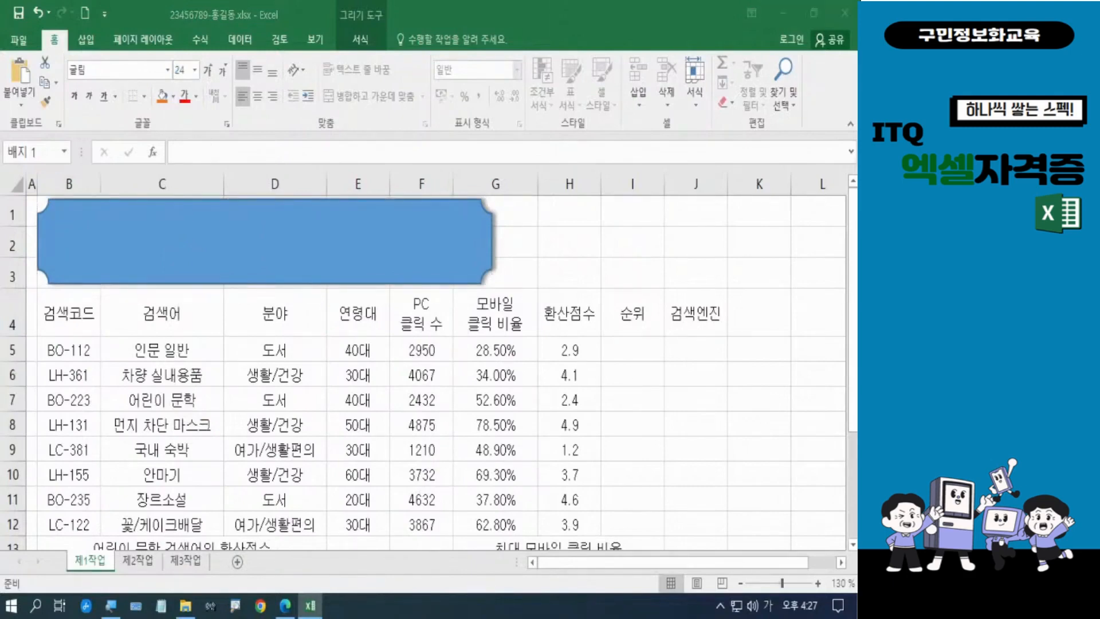
- Set the badge shape's text colour to black and centre its text vertically and horizontally
click(488, 273)
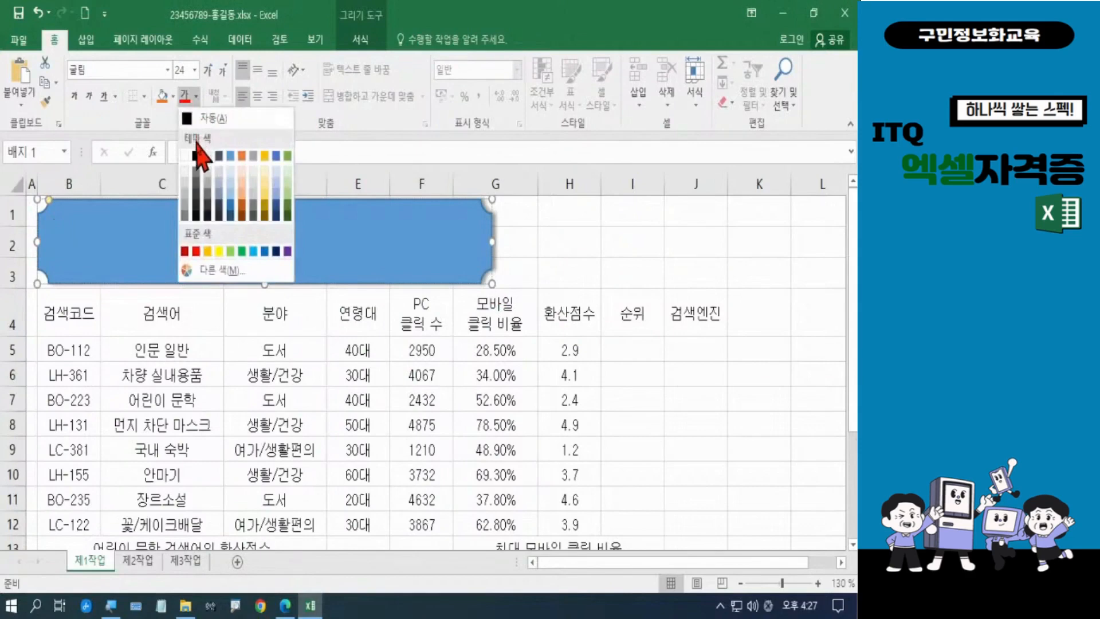
click(196, 156)
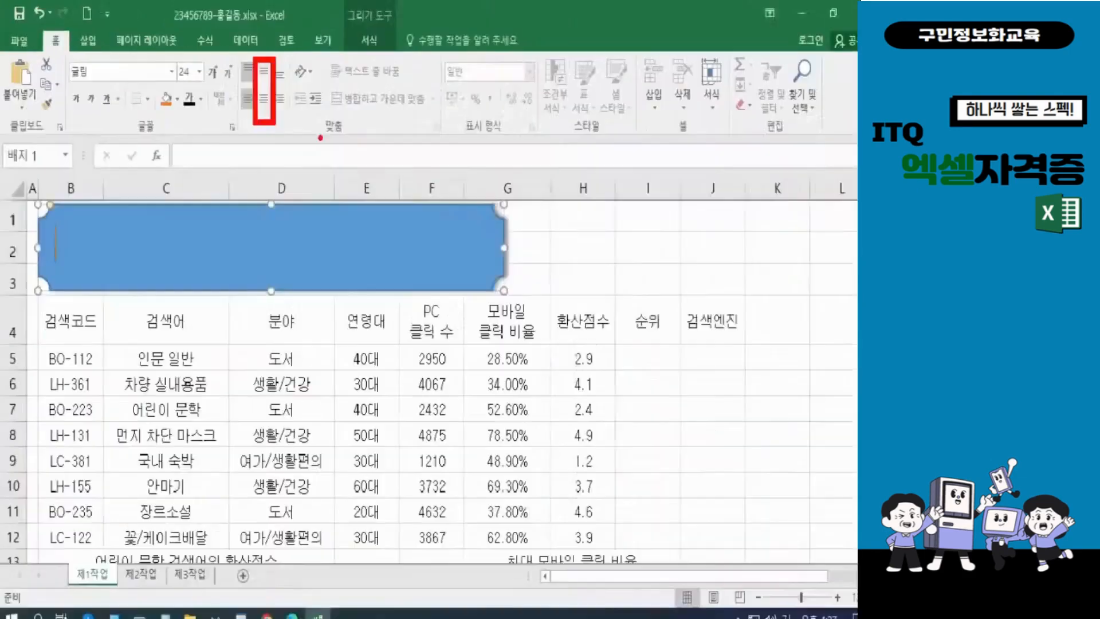
click(258, 70)
click(257, 96)
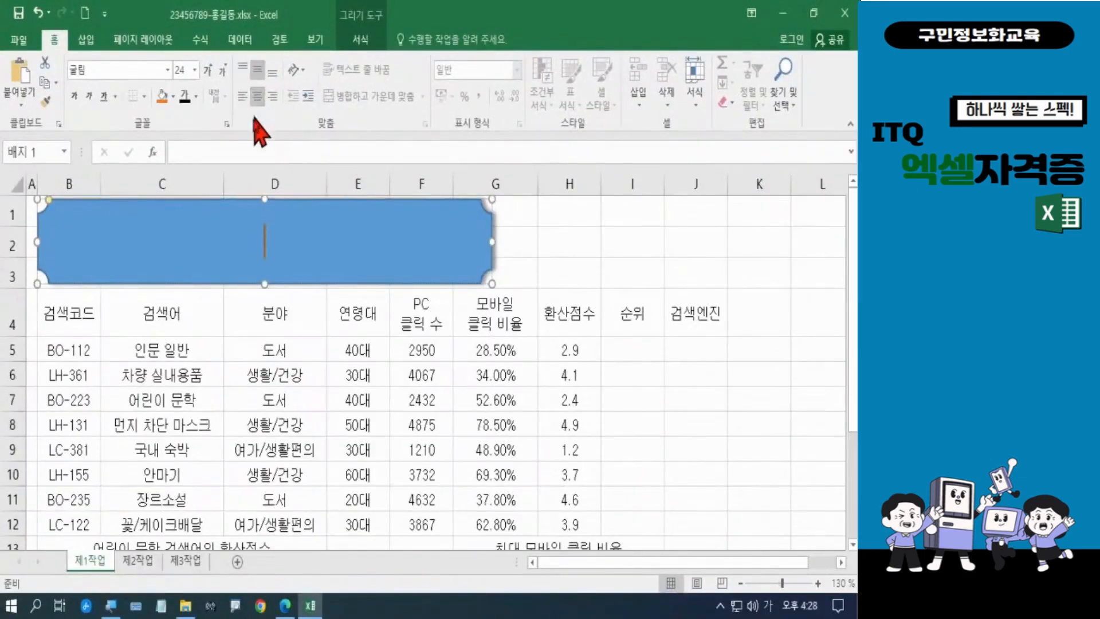
- Make the badge shape's text bold and fill the shape with the standard yellow
click(75, 97)
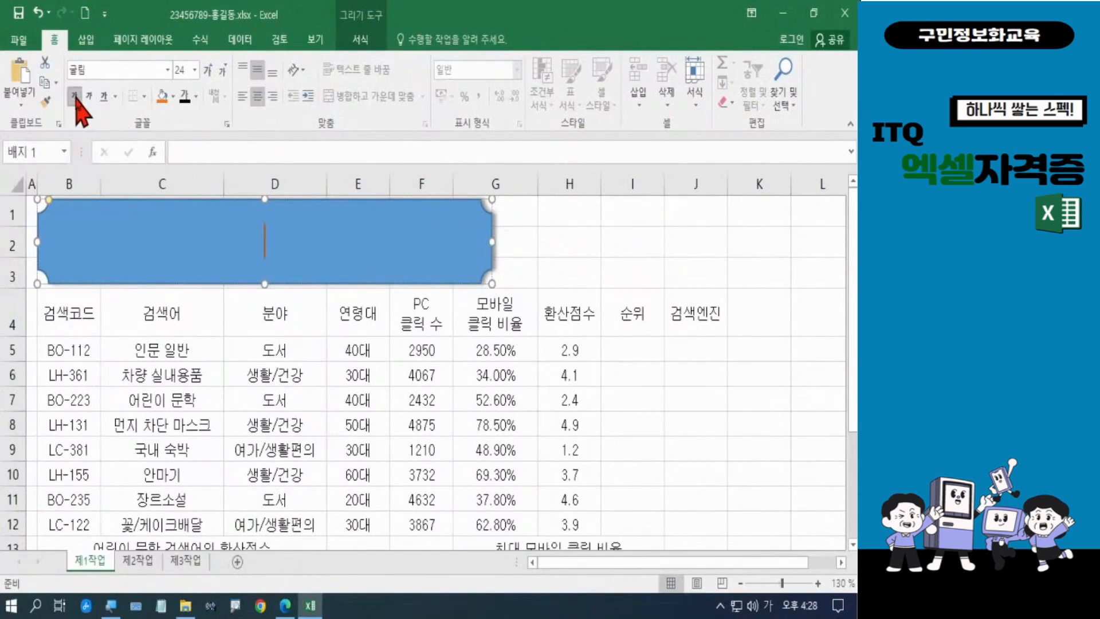
click(173, 97)
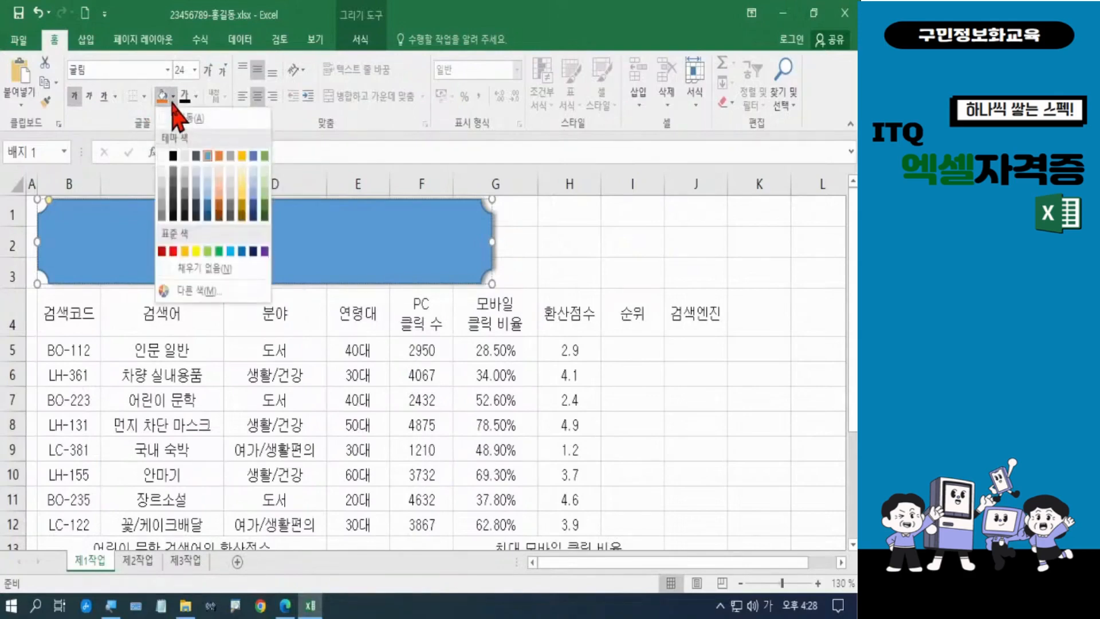
click(197, 253)
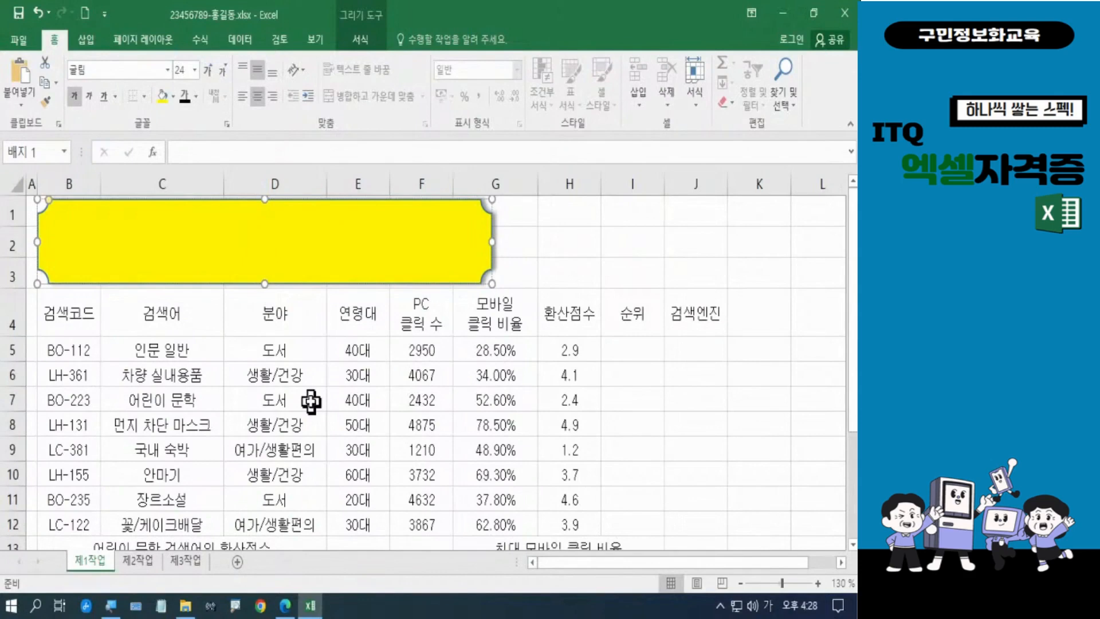
- Enter the title "분야별 인기 검색어 현황" in the badge shape and deselect the shape
text(분)
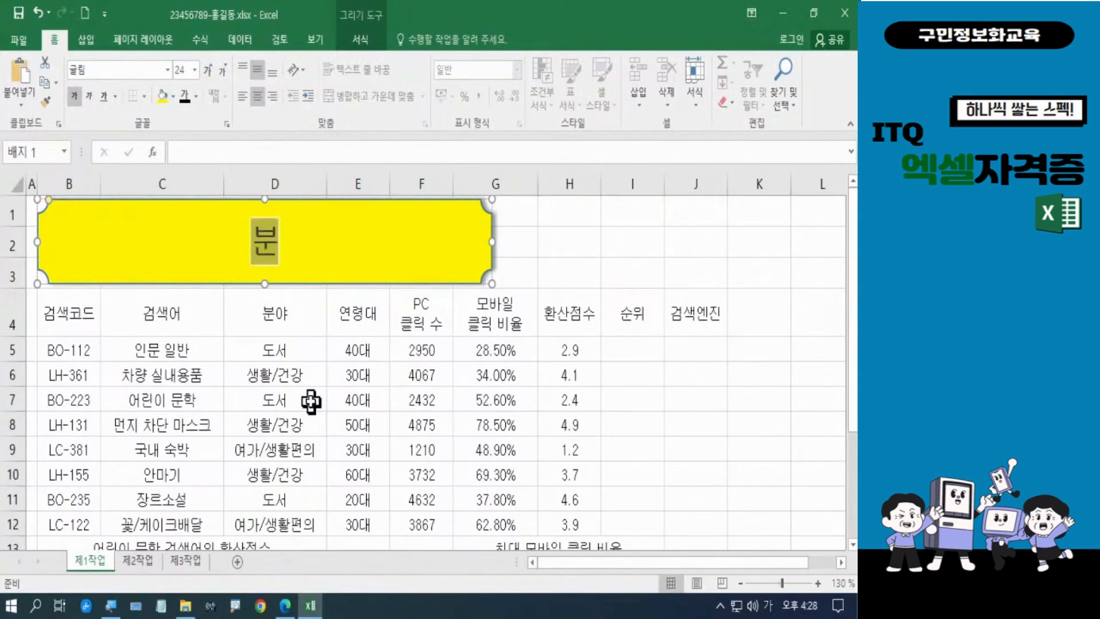
text(야벼ㅛㄹ)
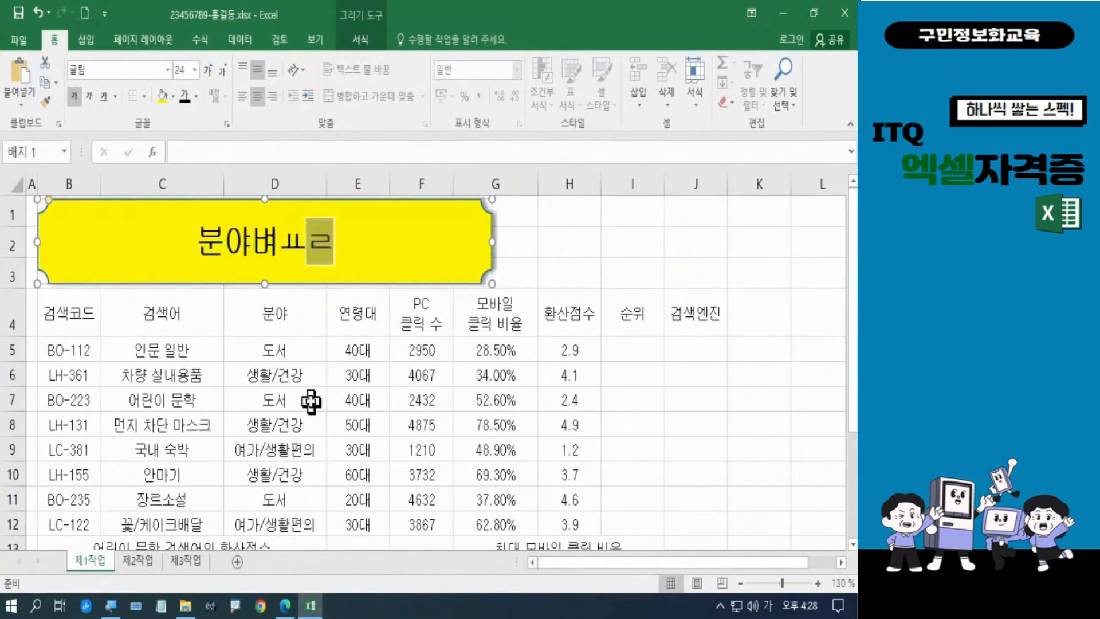
key(BackSpace)
key(BackSpace)
key(BackSpace)
text(ㅂ)
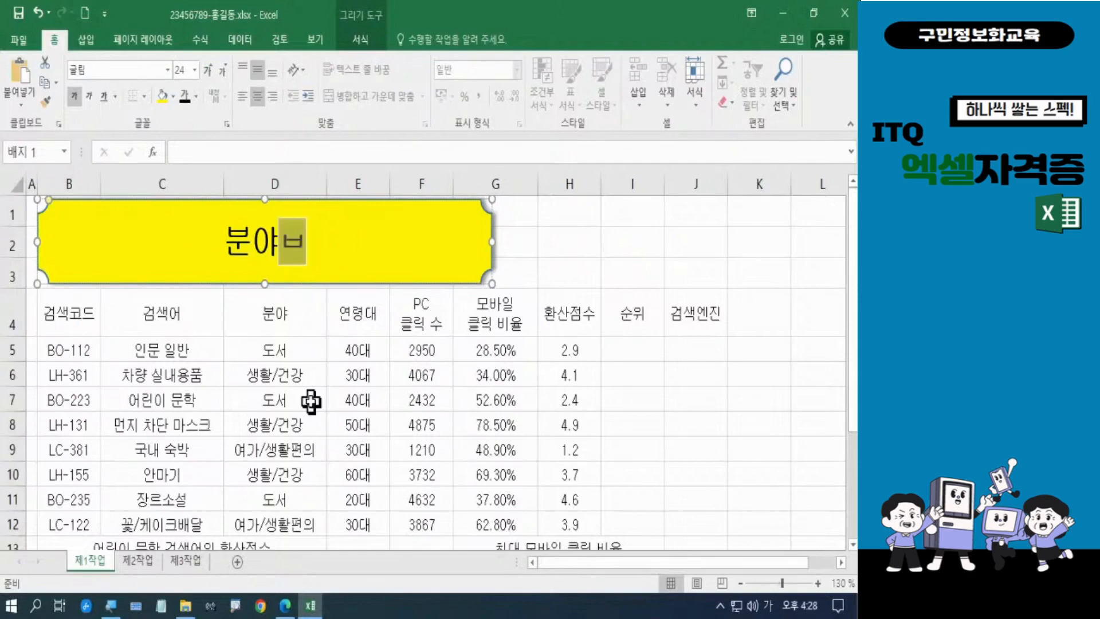
text(ㅕㄹ 인기)
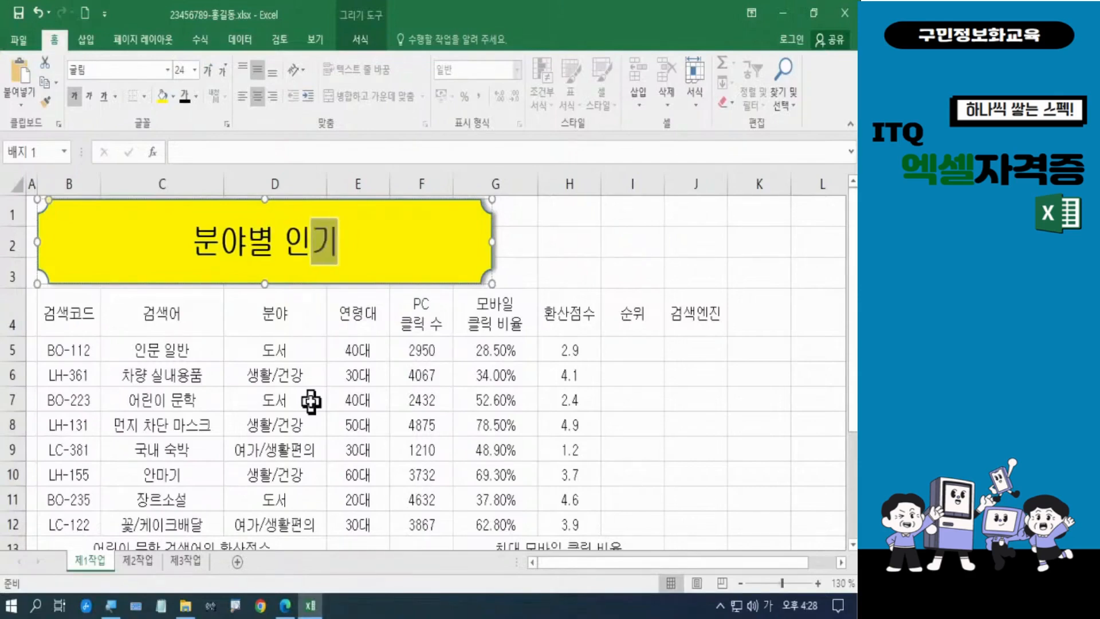
text( ㅇ)
key(BackSpace)
text(ㄱㅓㅁㅅㅐㄱㅇㅓ)
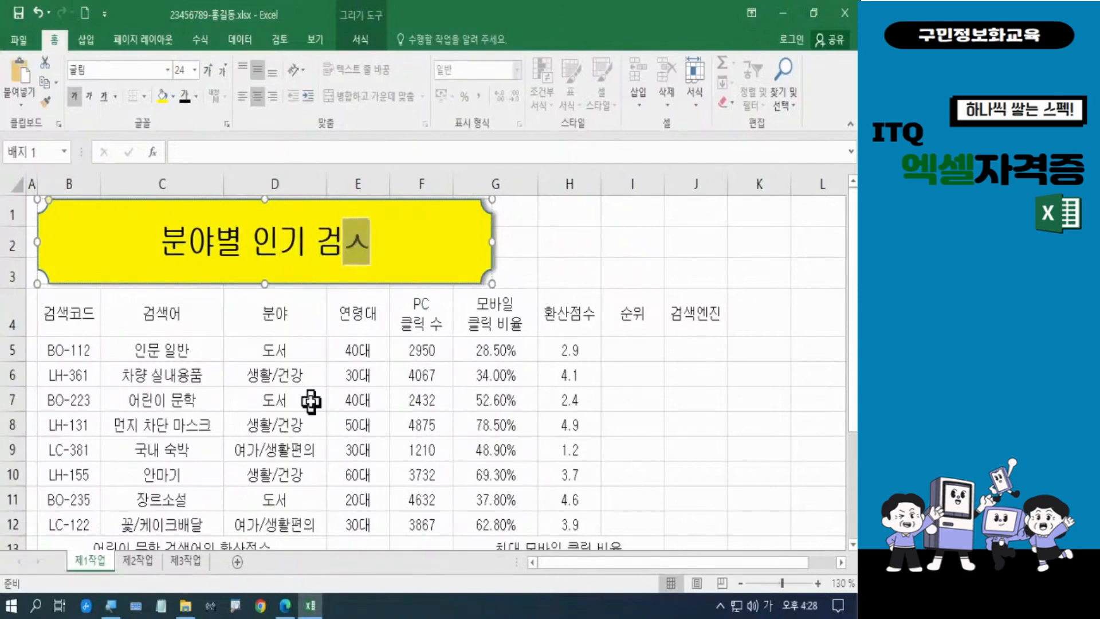
text( ㅎㅕㄴㅎㅘㅇ)
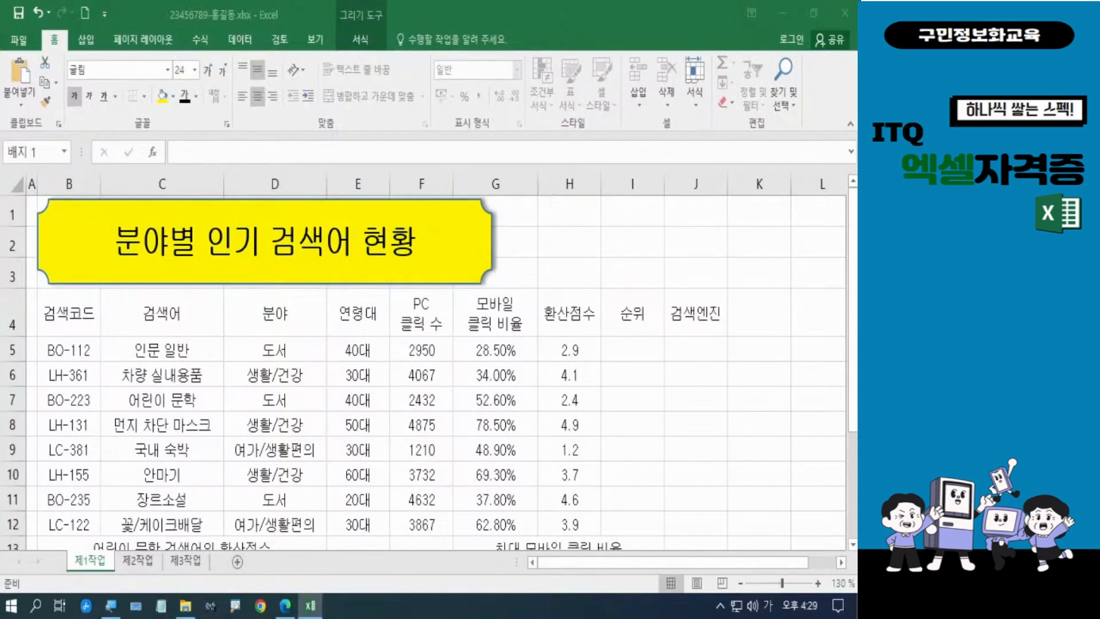
click(735, 379)
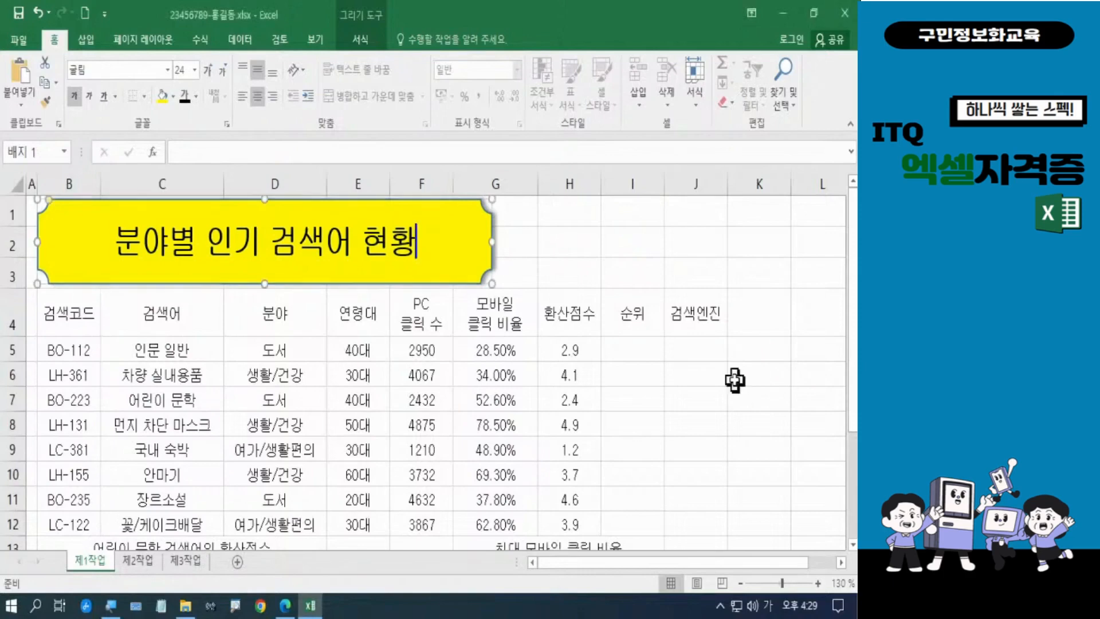
click(735, 380)
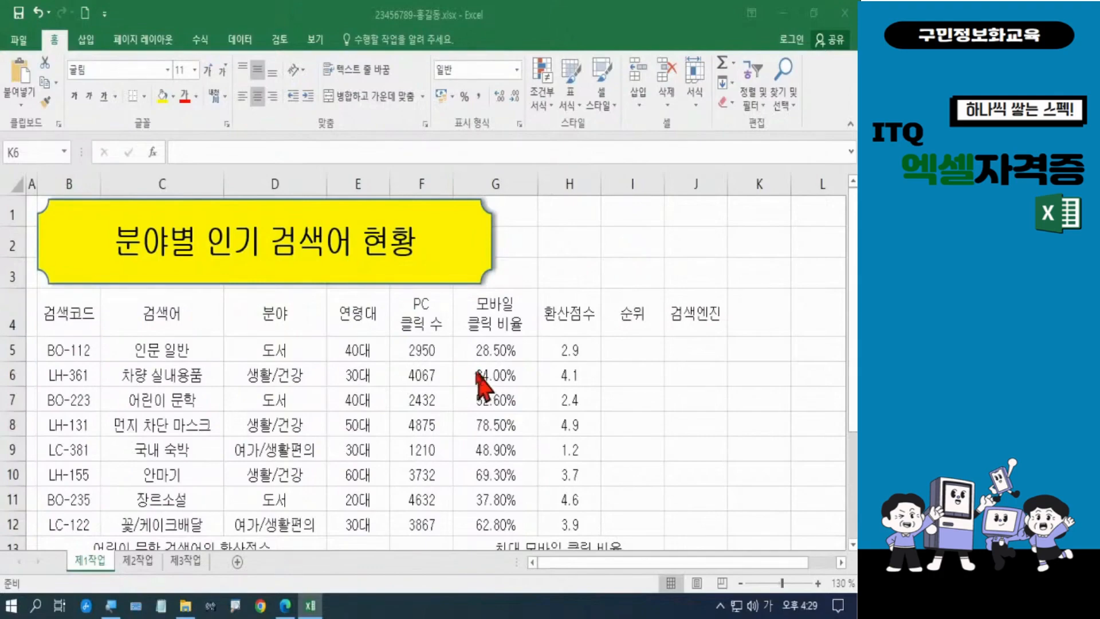
- Examine the layout and headings of the approval box beside the title in the exam PDF and return to the workbook
click(285, 605)
scroll(625, 370, up, 5)
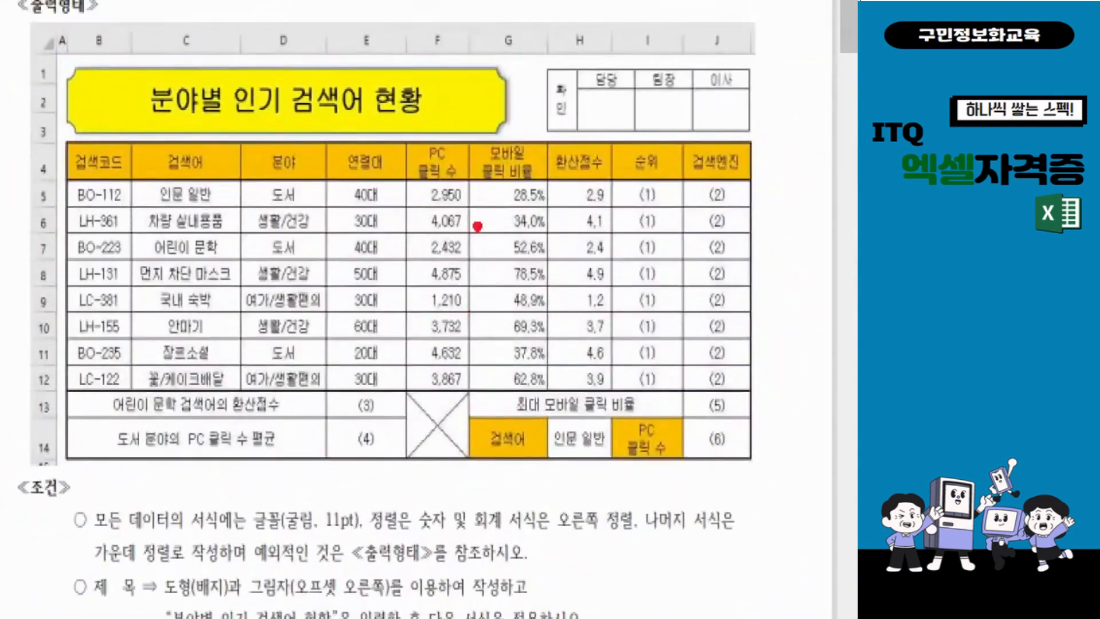
mouse_move(554, 74)
mouse_down()
mouse_move(555, 131)
mouse_move(581, 84)
mouse_move(547, 86)
mouse_up()
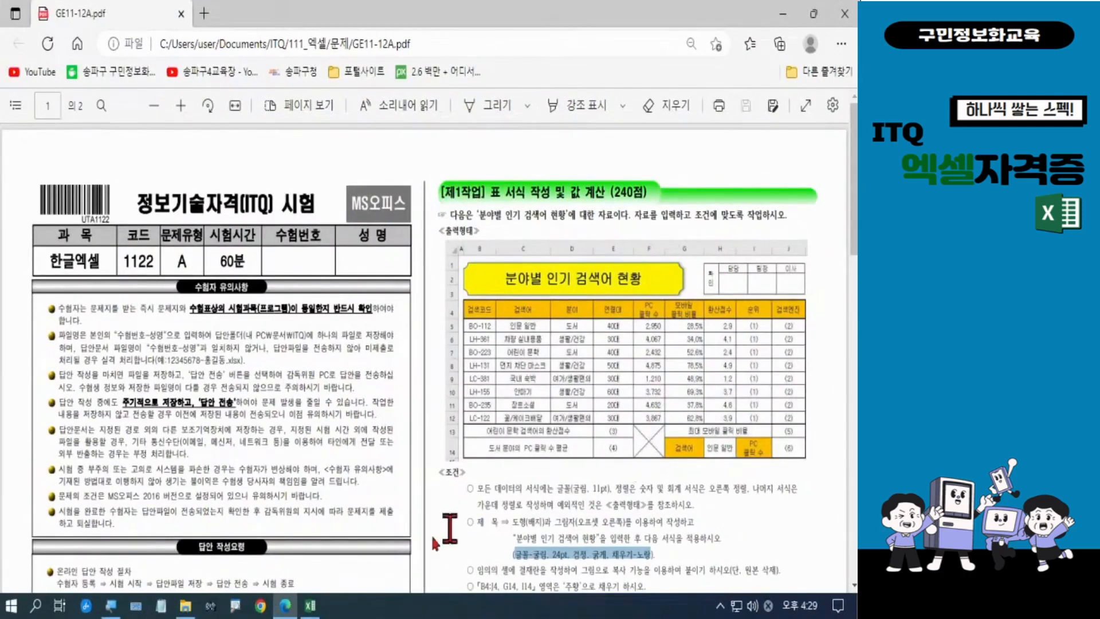
click(310, 606)
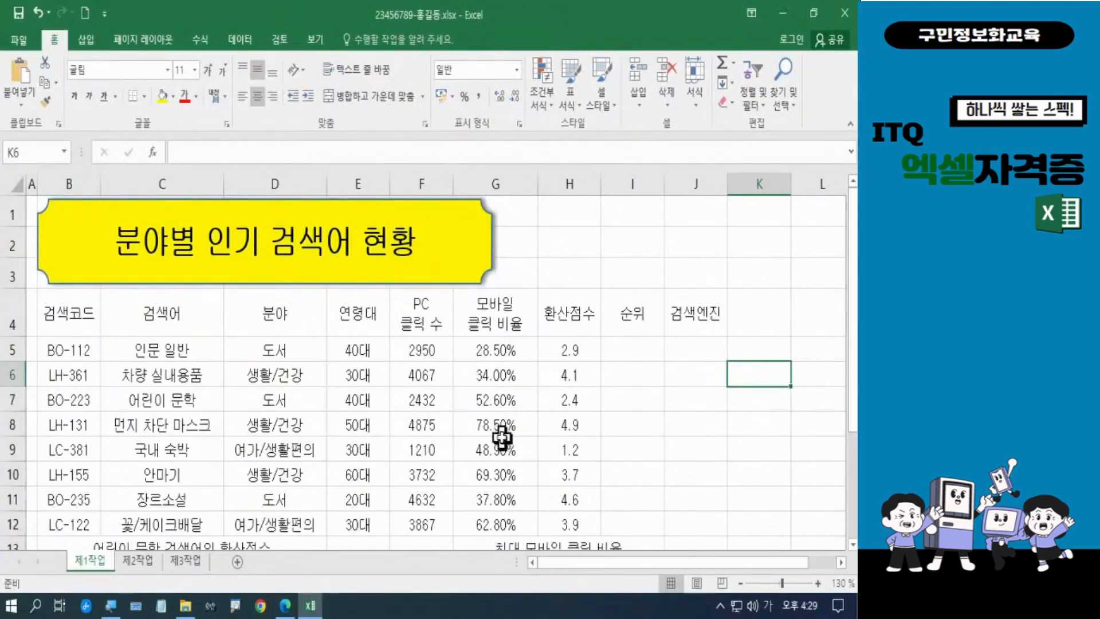
- Start the approval box in an empty area away from the table by entering 확인 in cell L20
click(740, 584)
click(740, 584)
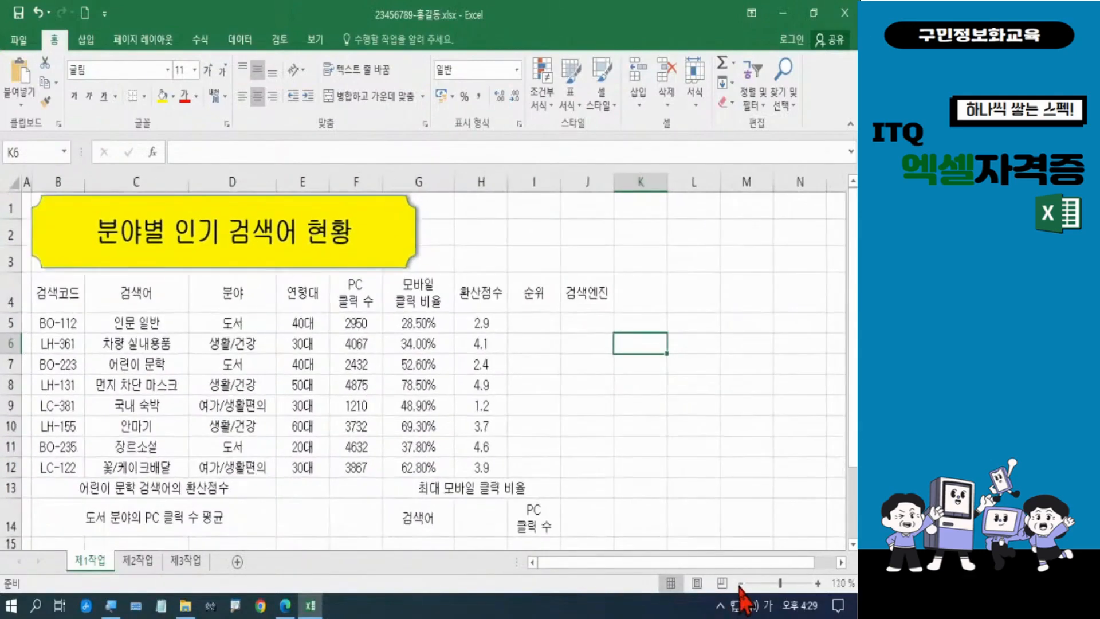
drag(853, 415, 853, 498)
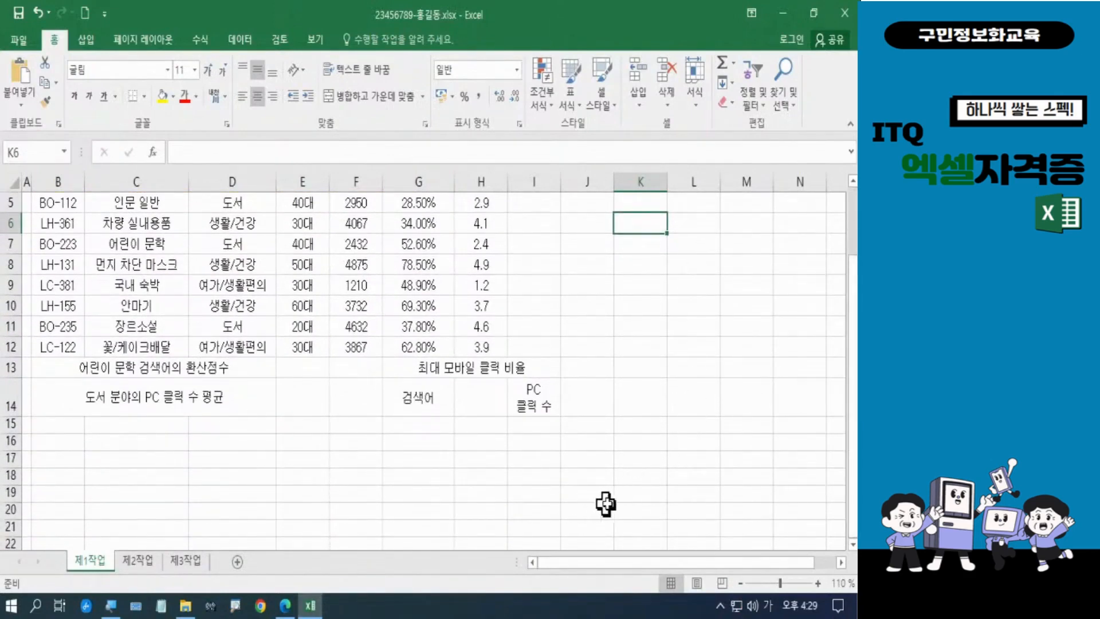
click(678, 510)
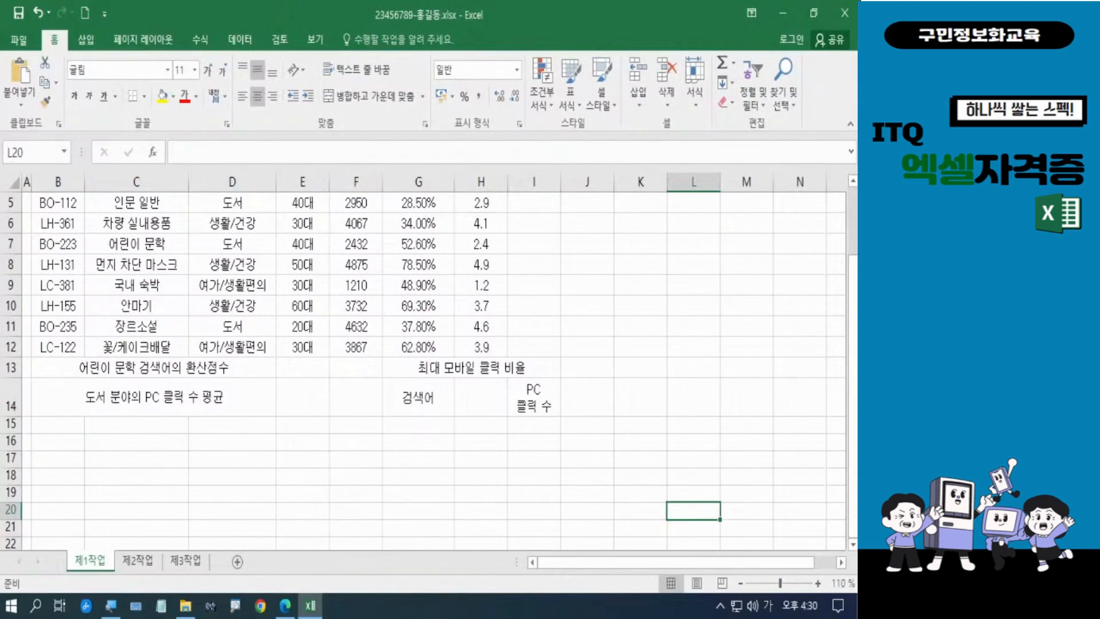
key(Right)
key(Right)
key(Right)
key(Right)
key(Right)
key(Right)
key(Right)
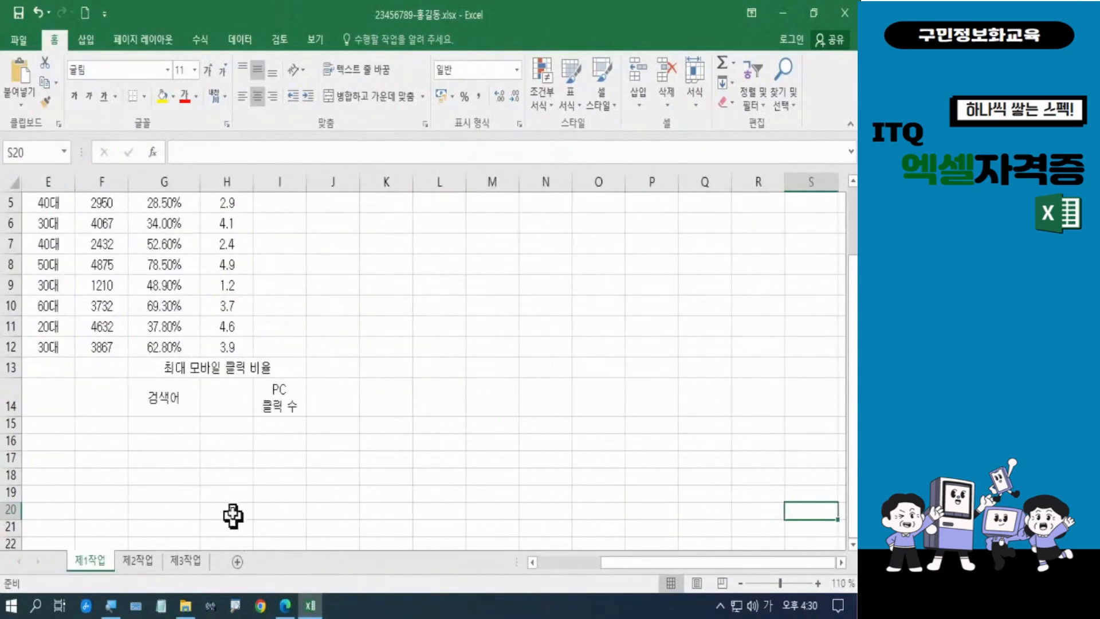
click(429, 514)
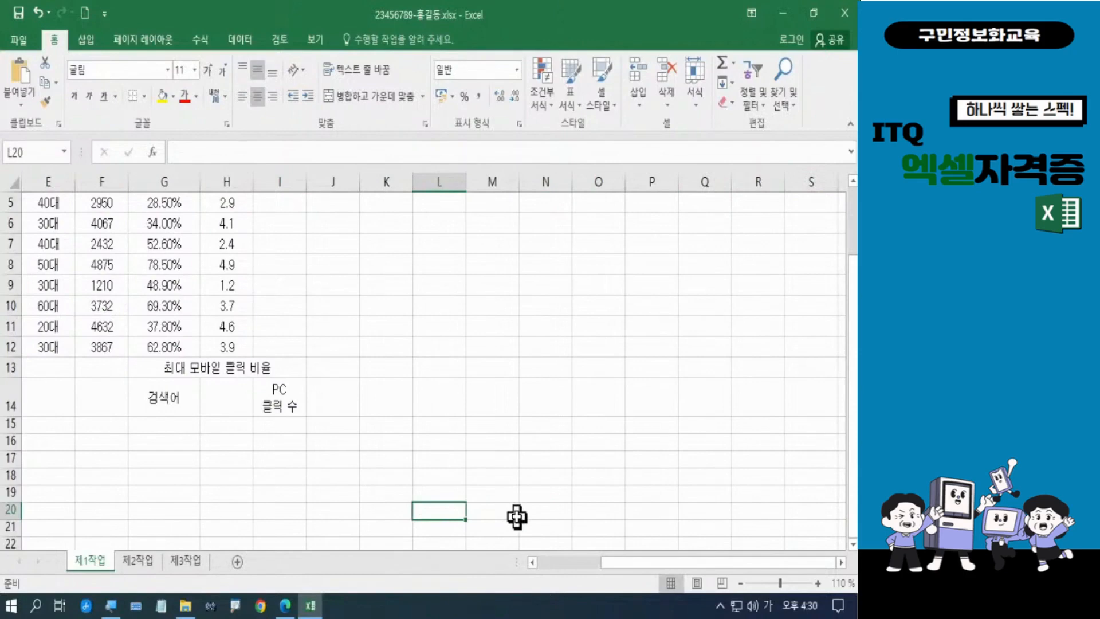
text(확)
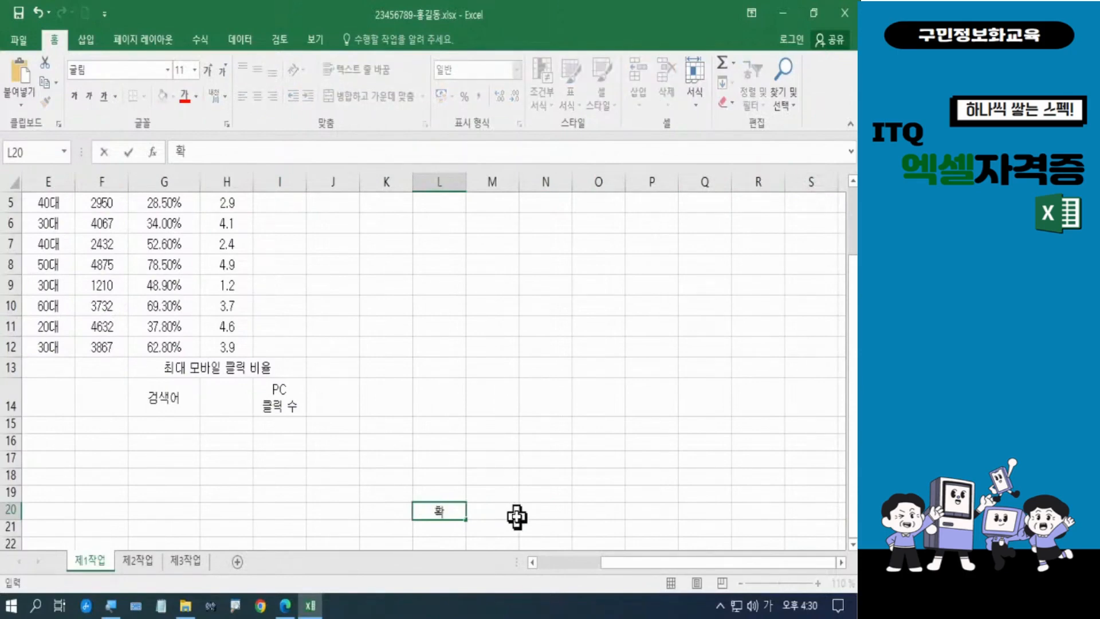
text(인)
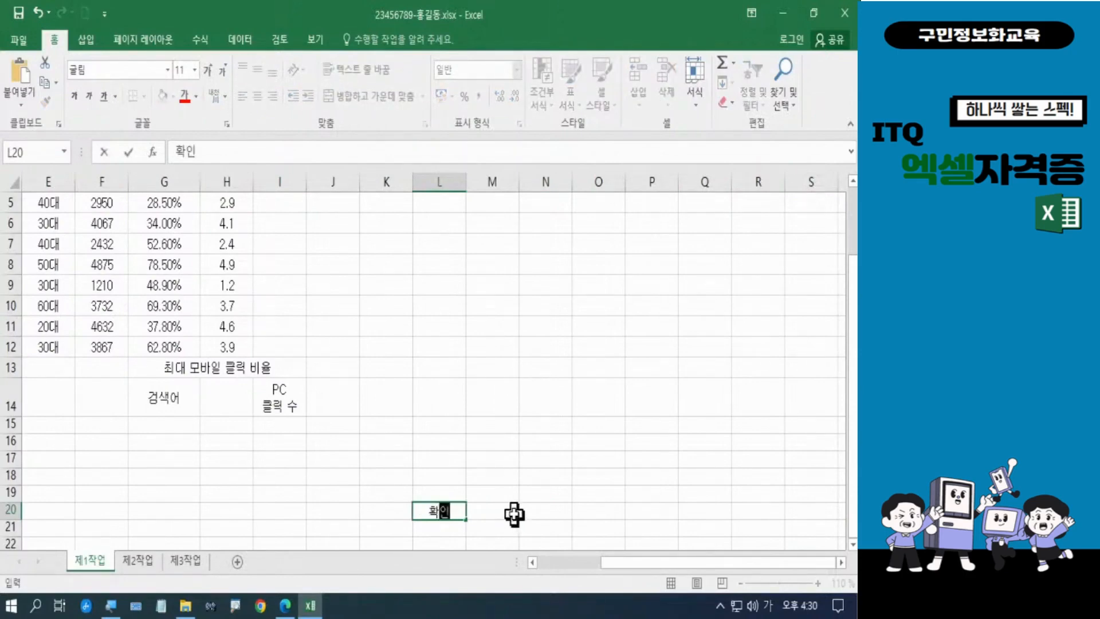
- Enter the approval box headings 담당, 팀장 and 이사 in cells M20, N20 and O20
click(513, 513)
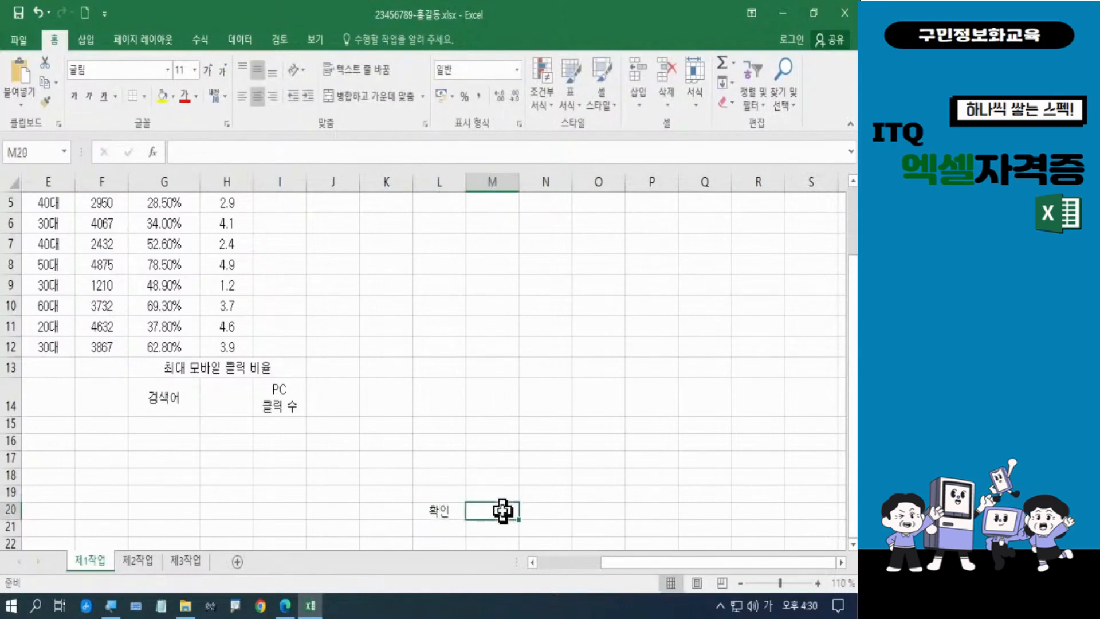
text(담다)
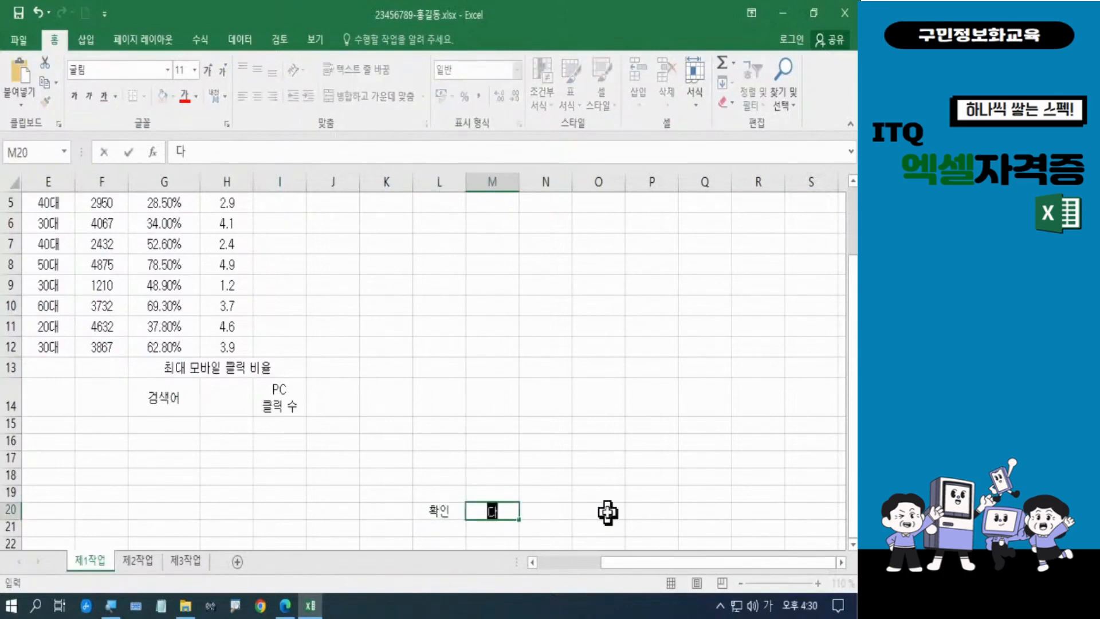
text(ㅇ)
click(559, 508)
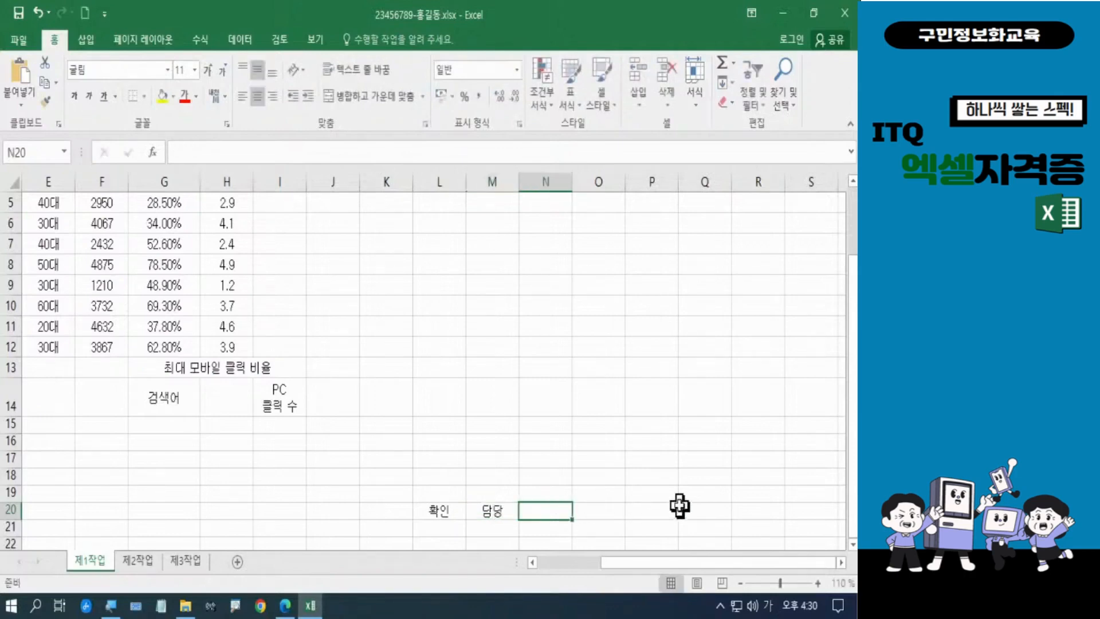
text(팀장)
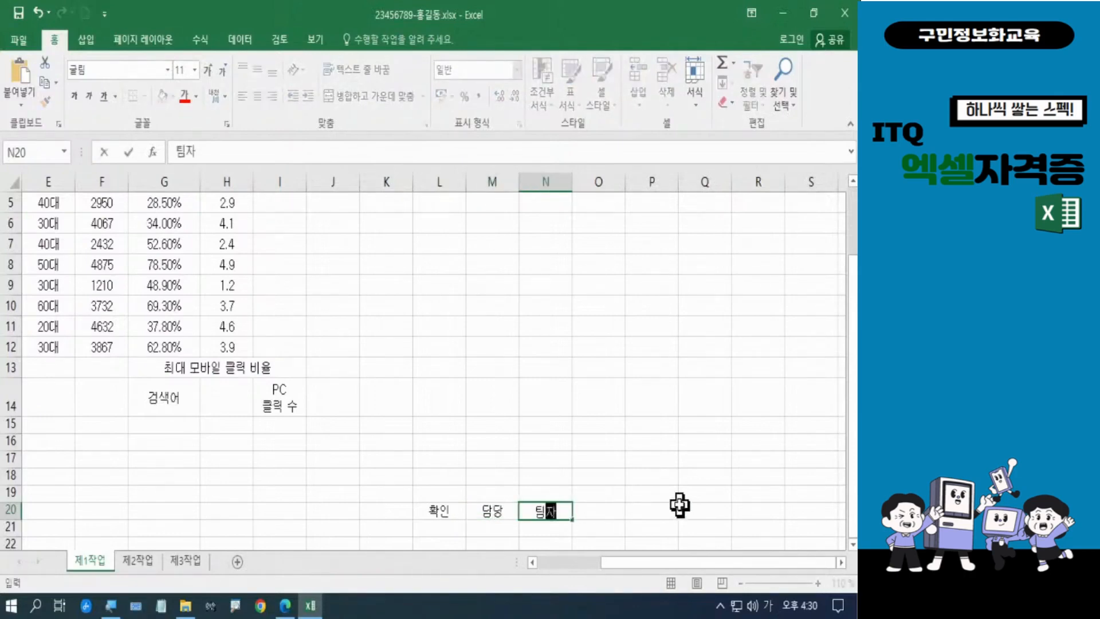
key(Tab)
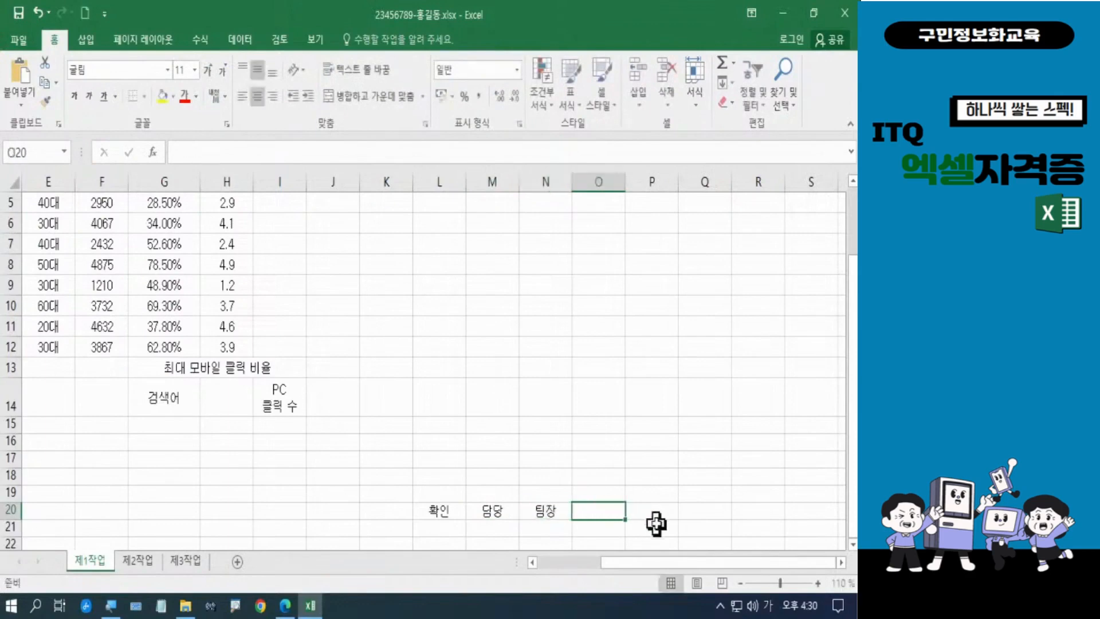
text(이사)
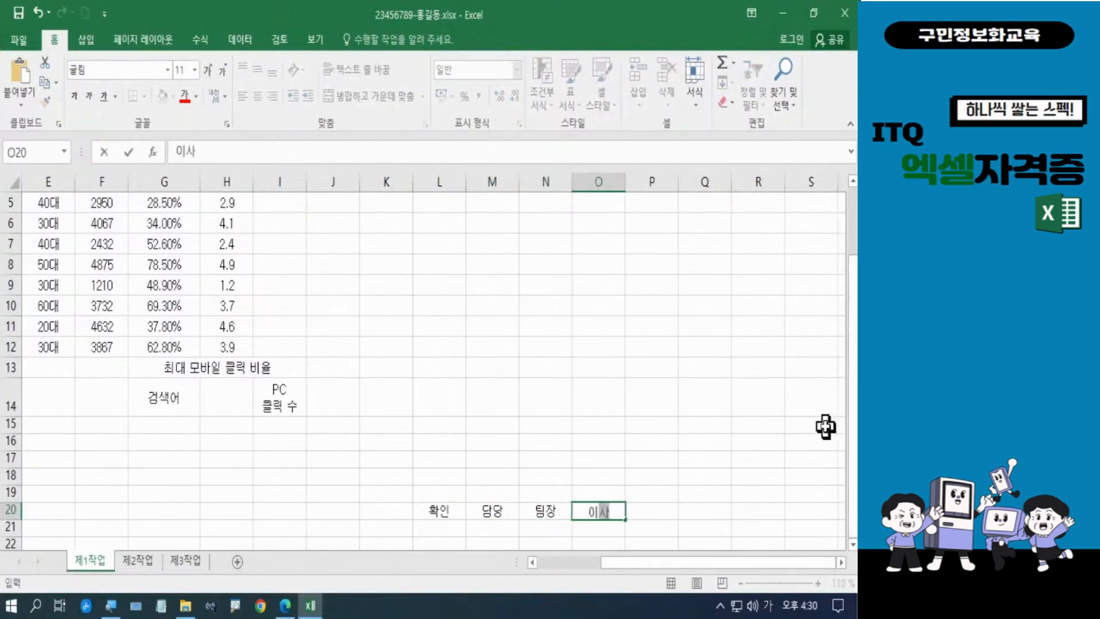
key(Return)
- Increase row 21 to about twice its height for the approval box's signature space and select cell L20
click(818, 582)
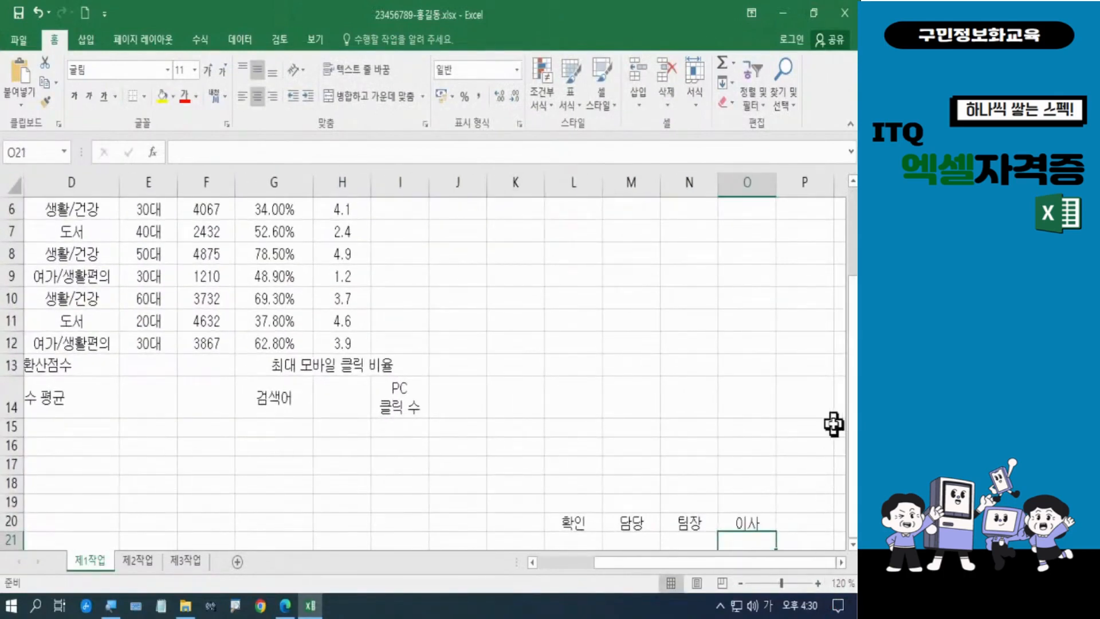
scroll(827, 424, down, 2)
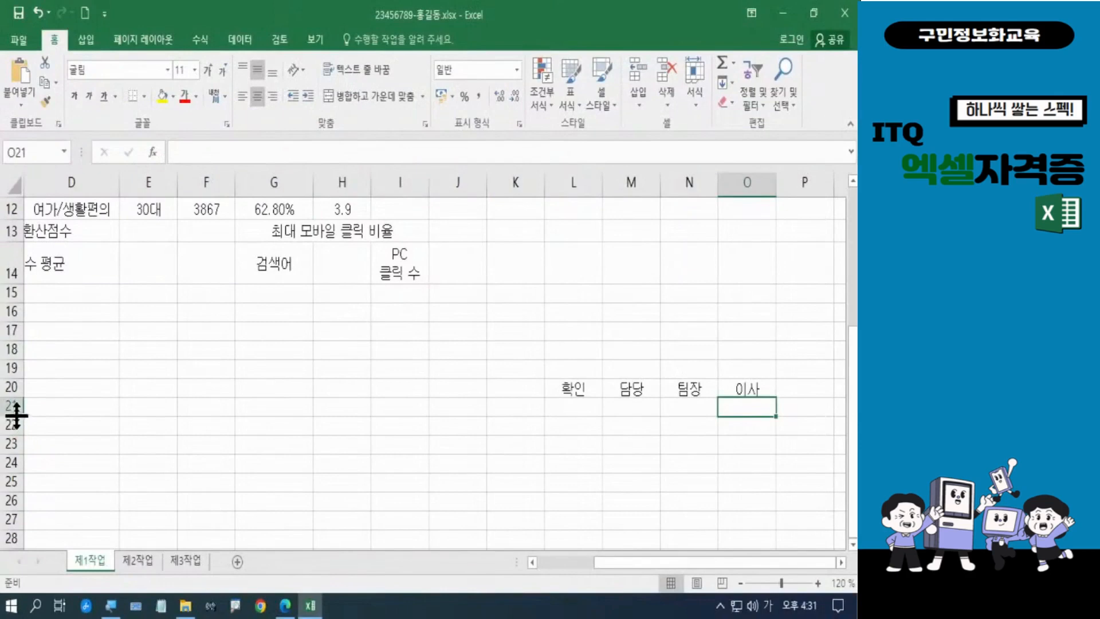
drag(17, 415, 16, 434)
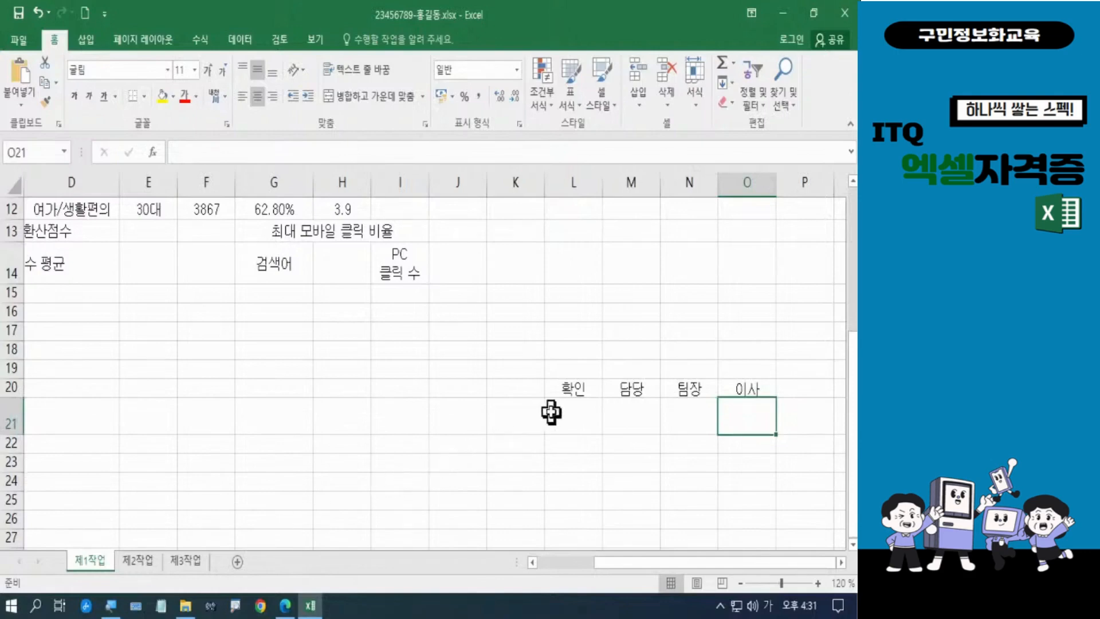
click(563, 392)
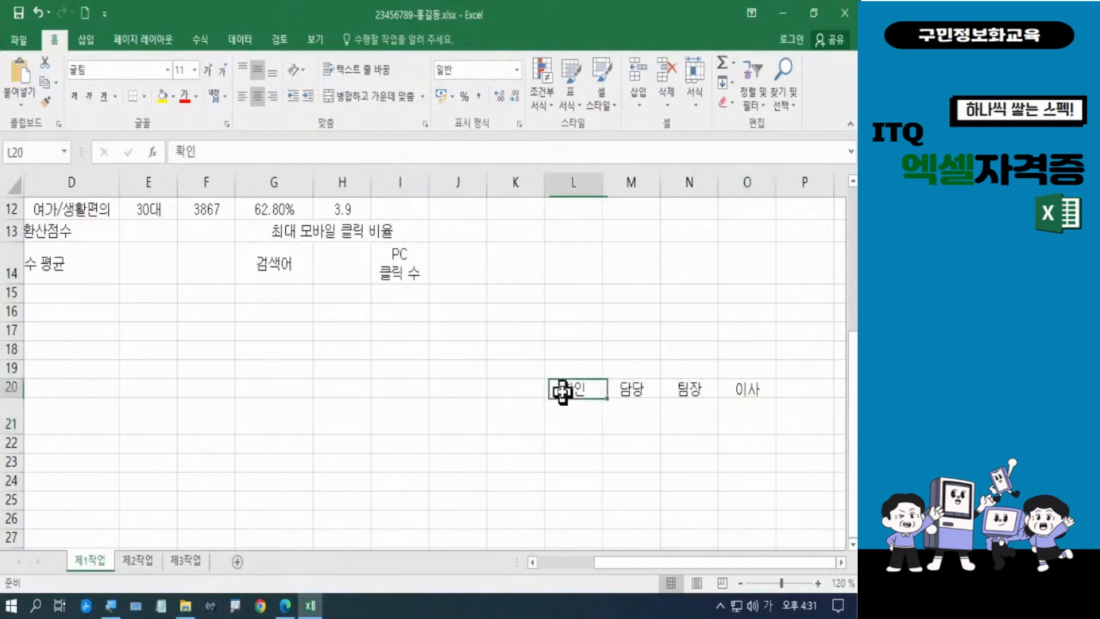
- Merge and centre L20:L21, set its 확인 label to vertical text, and narrow column L to fit
drag(562, 392, 562, 415)
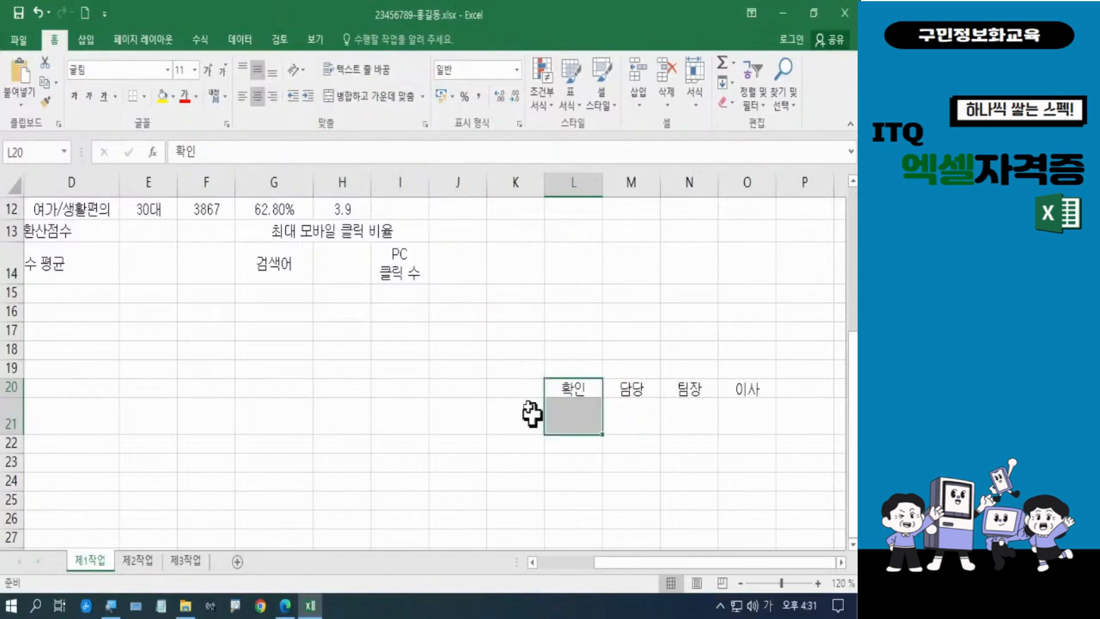
click(356, 97)
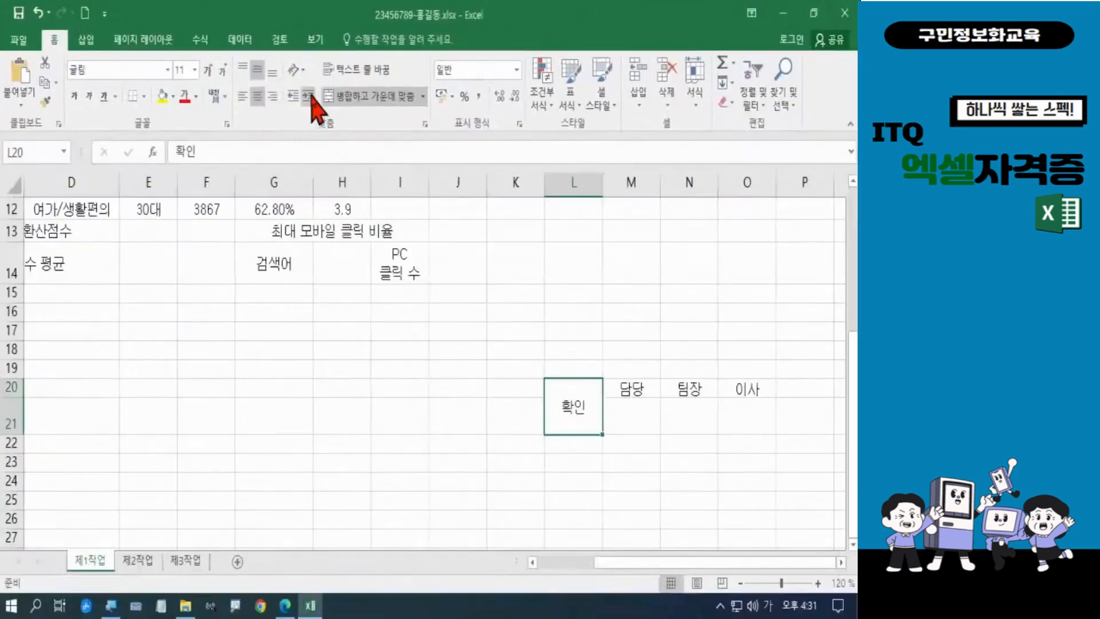
click(429, 137)
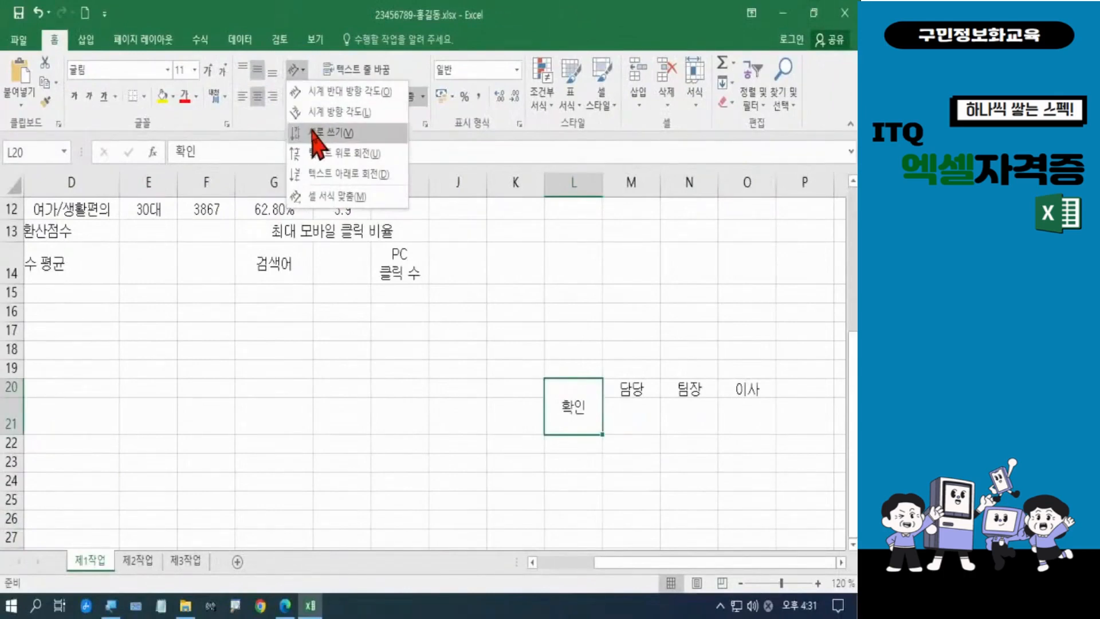
click(313, 132)
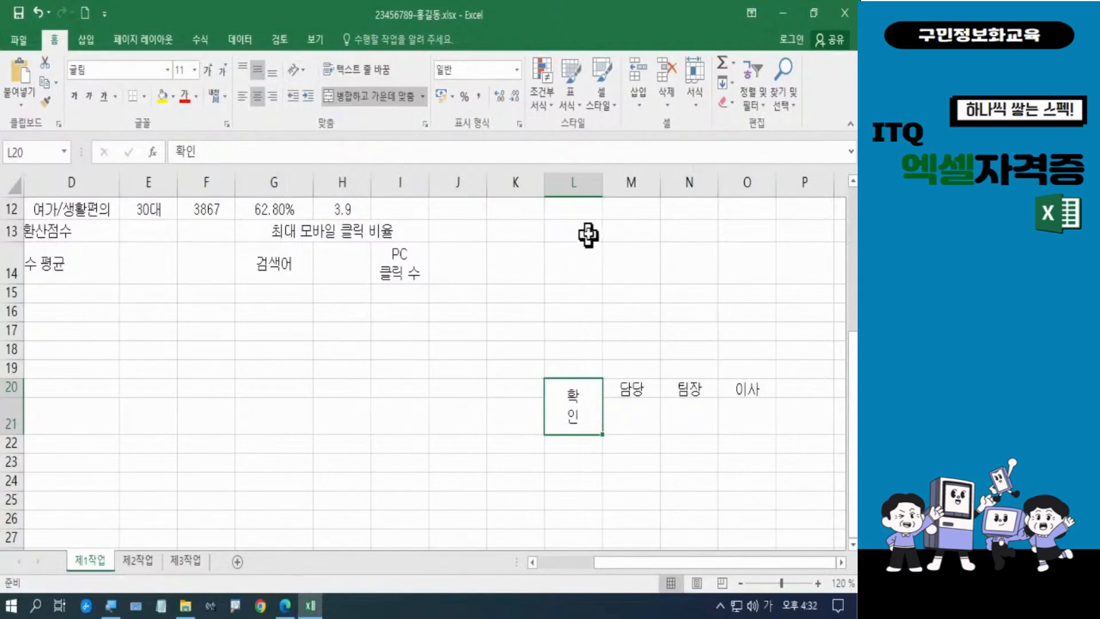
drag(600, 184, 571, 184)
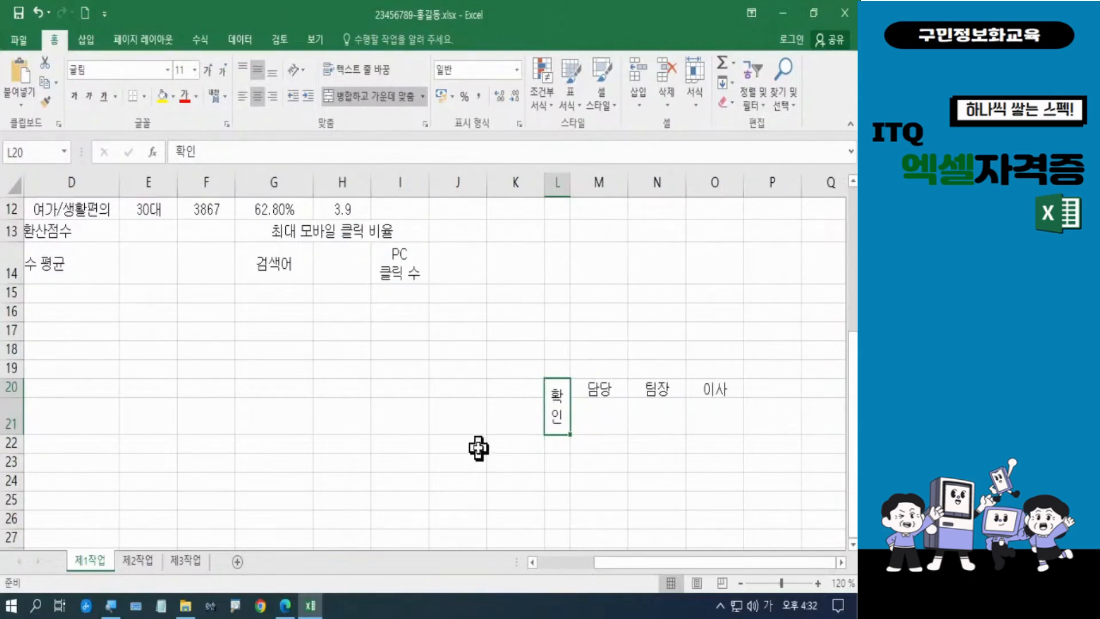
- Apply all borders to the approval table in L20:O21
drag(558, 413, 694, 412)
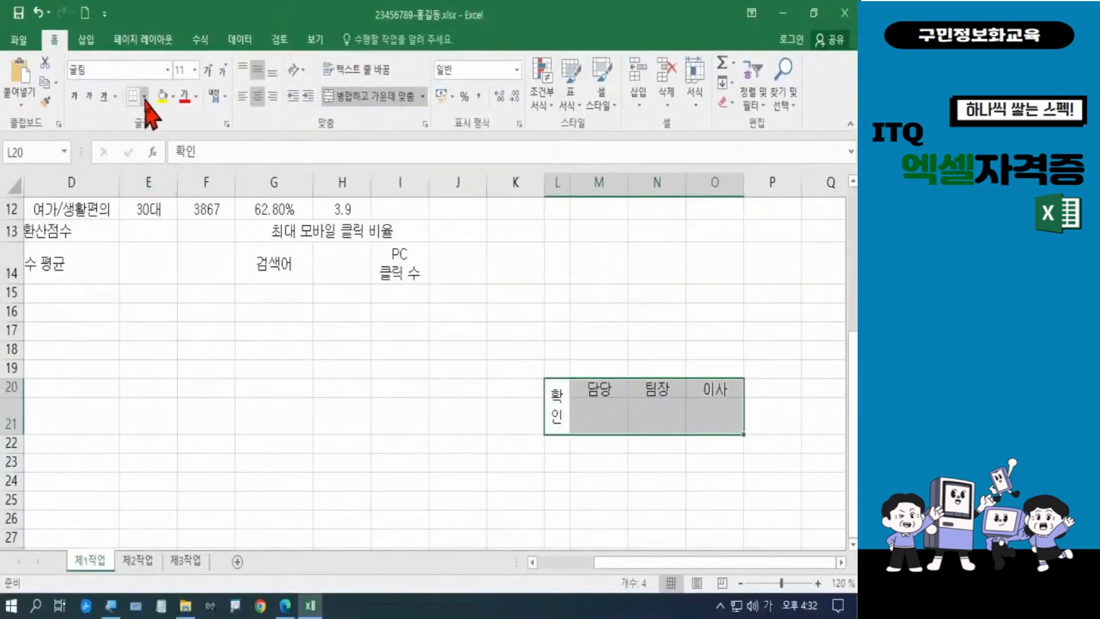
click(289, 78)
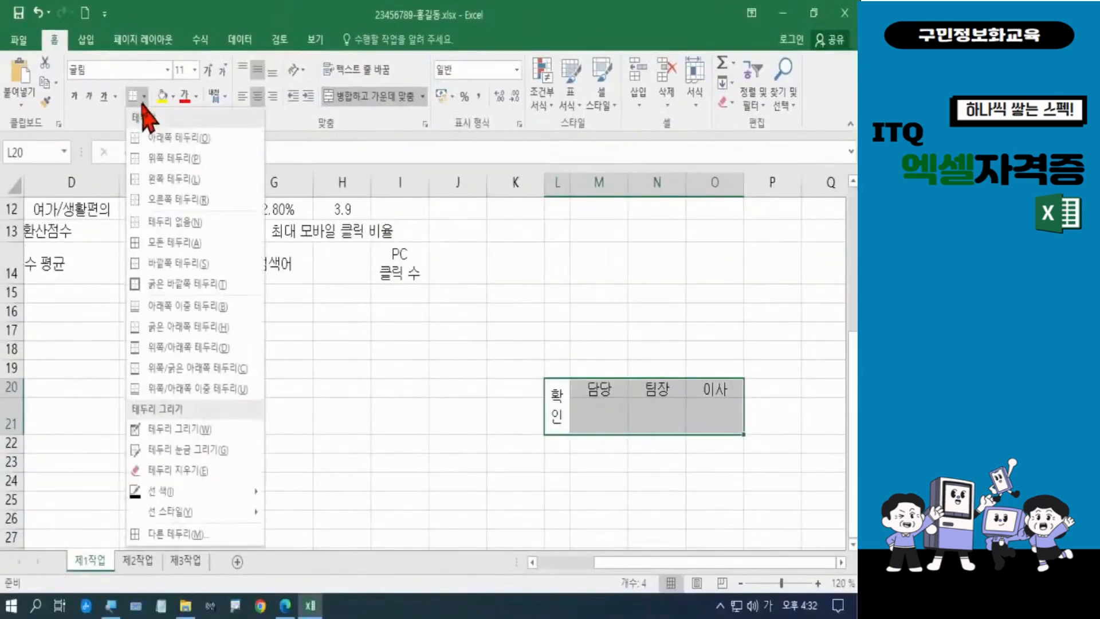
click(172, 242)
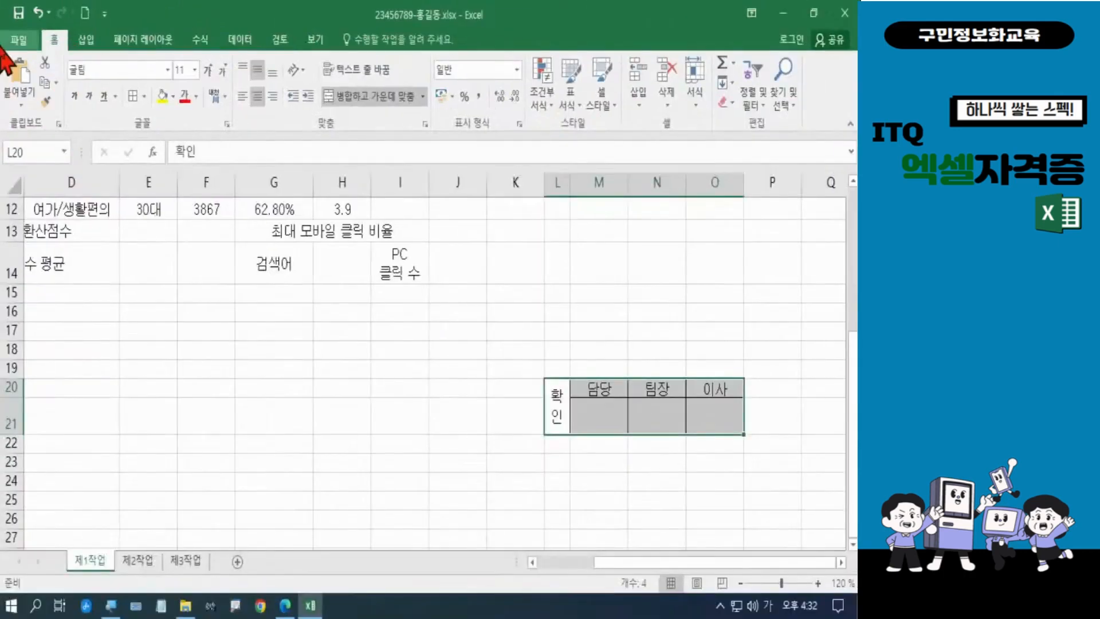
- Copy the approval table as a picture, as shown on screen in picture format, and paste it at L14
click(56, 84)
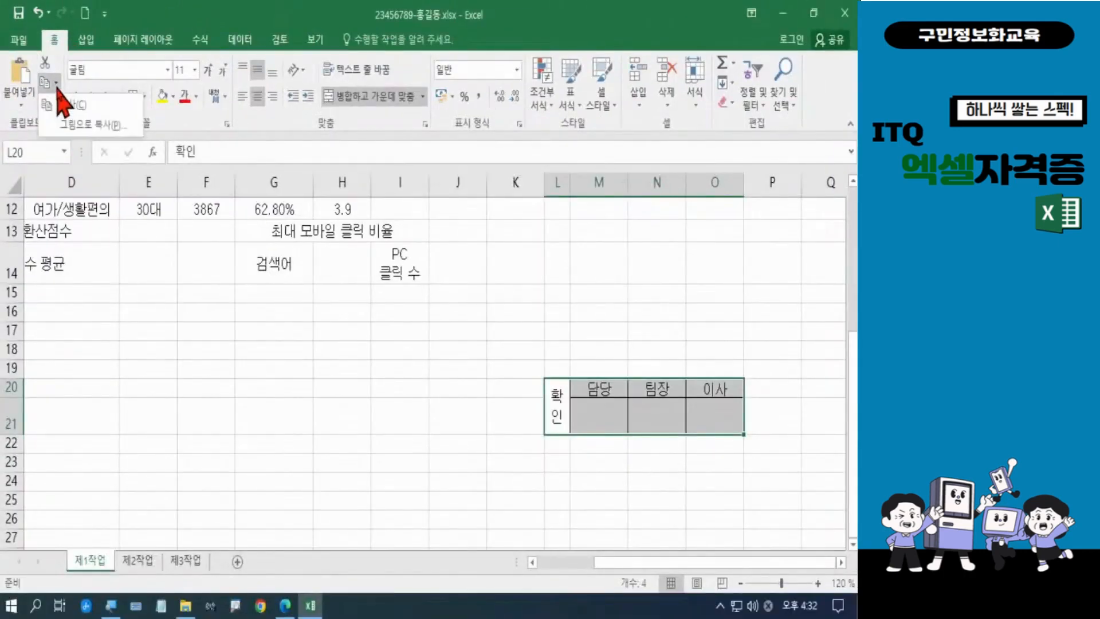
click(70, 127)
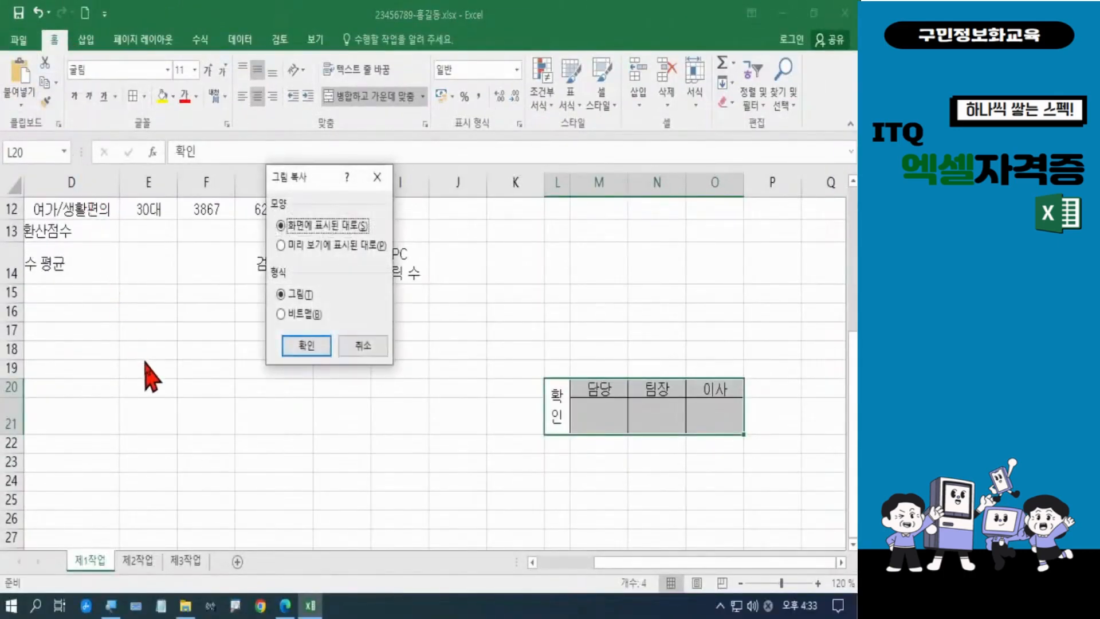
click(305, 346)
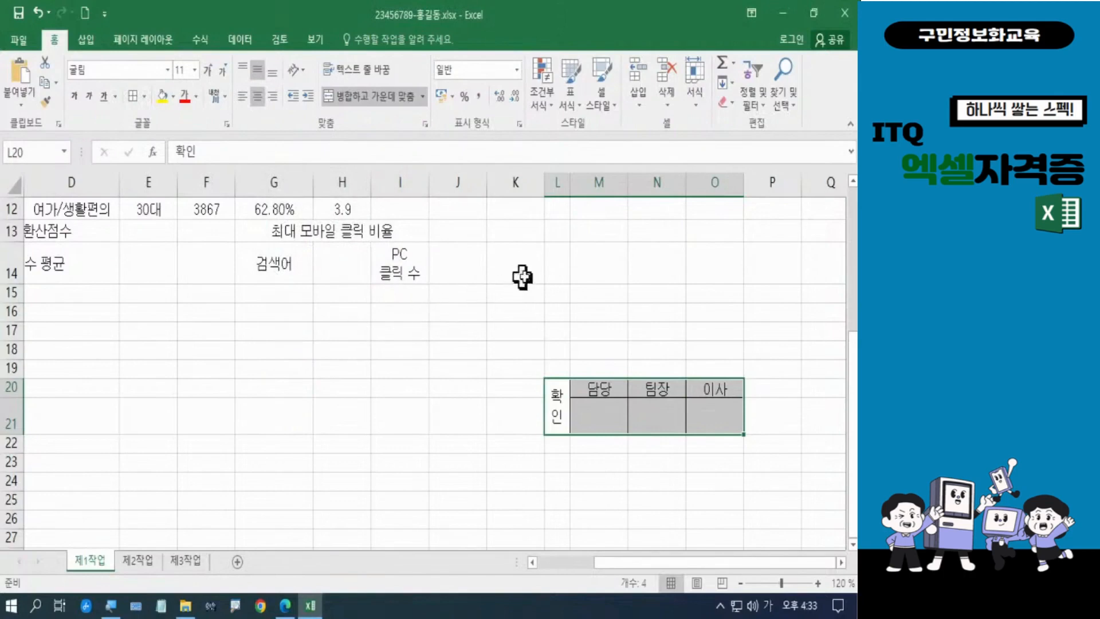
click(548, 272)
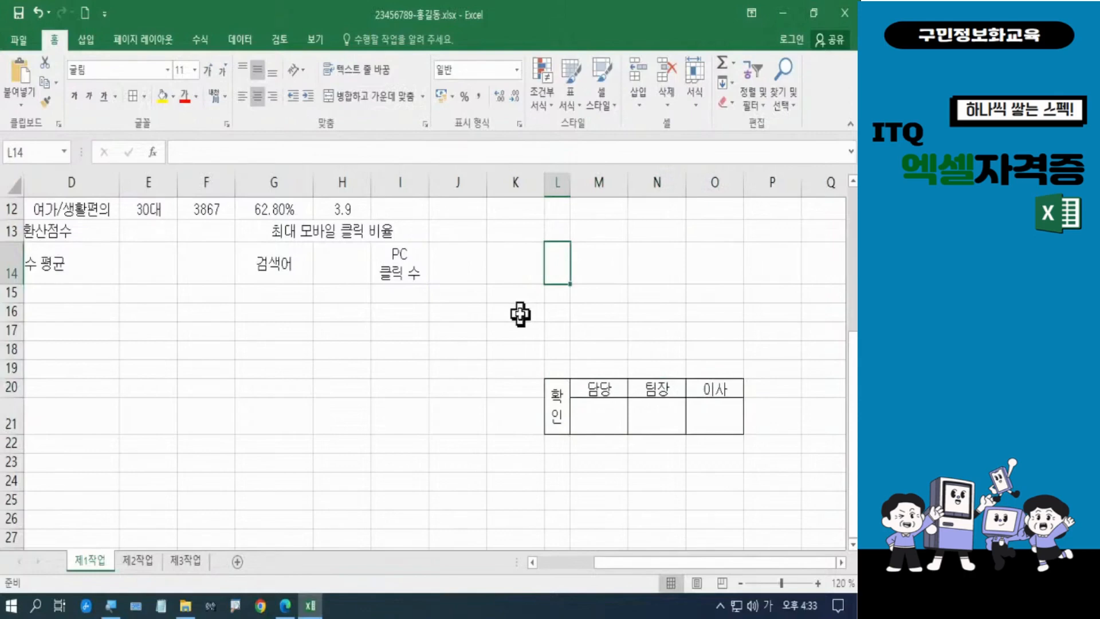
key(ctrl+v)
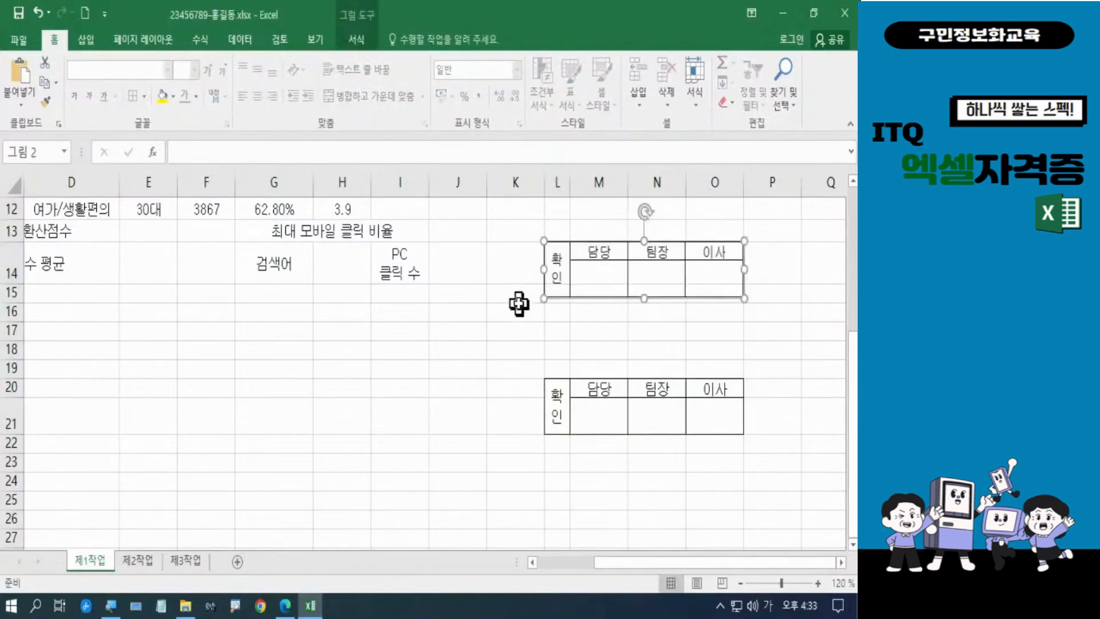
- Move the pasted approval picture beside the title banner over G1:J3 and stretch its height to match the banner
scroll(519, 304, up, 3)
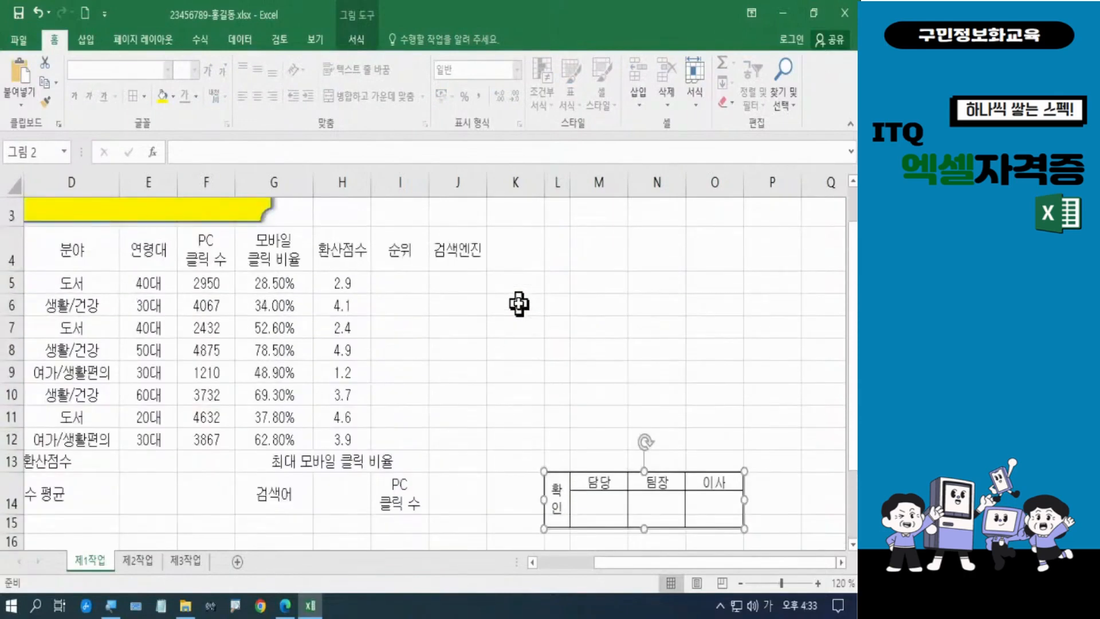
scroll(519, 304, up, 1)
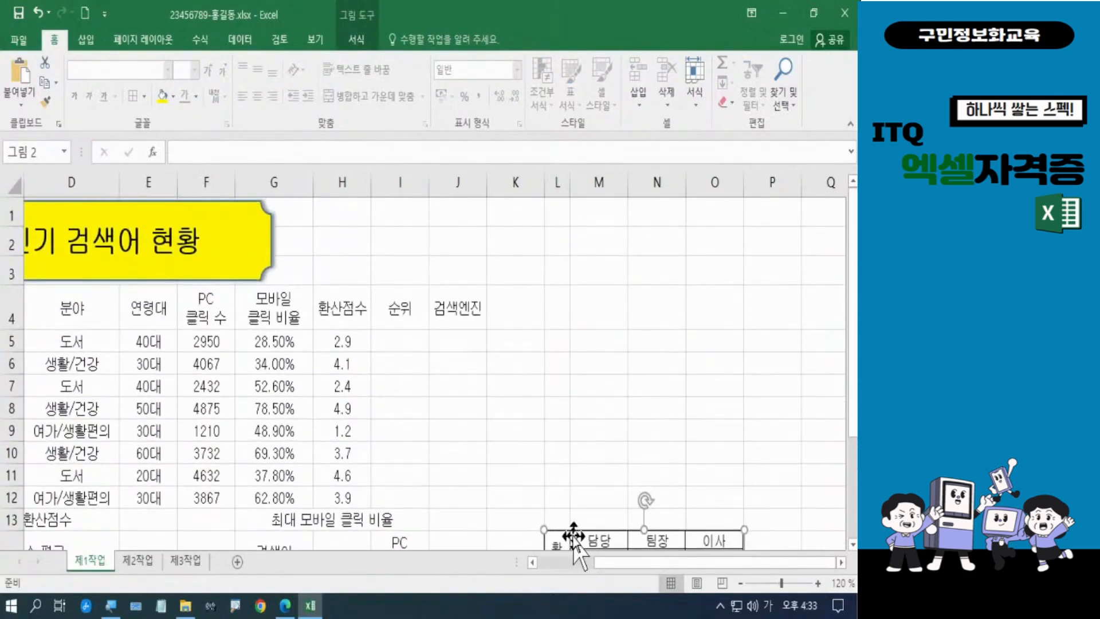
drag(574, 536, 318, 213)
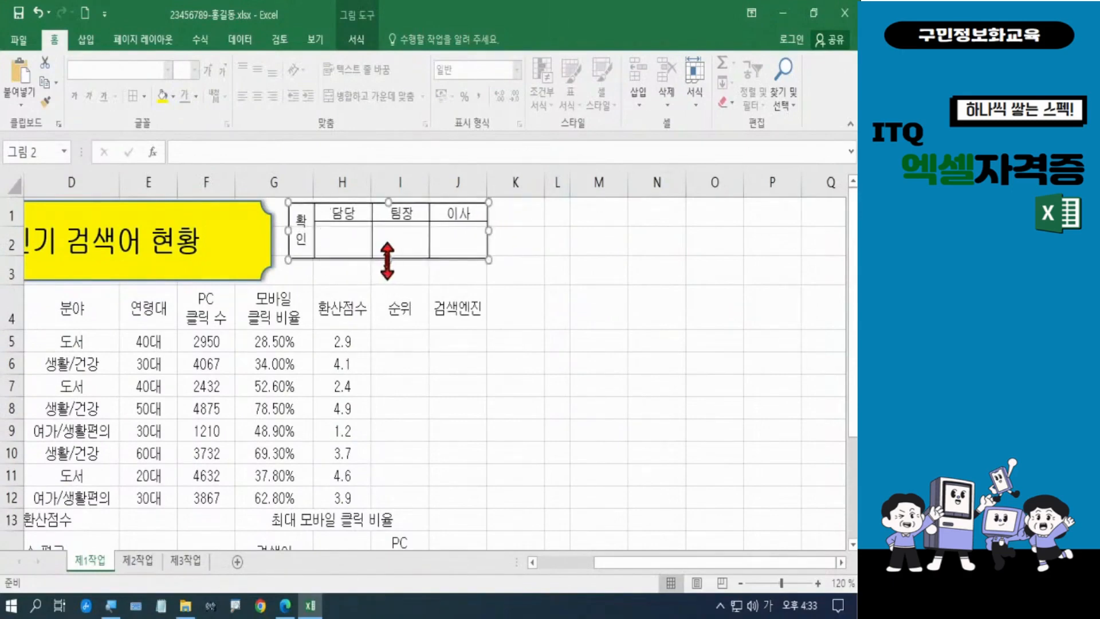
drag(389, 260, 389, 285)
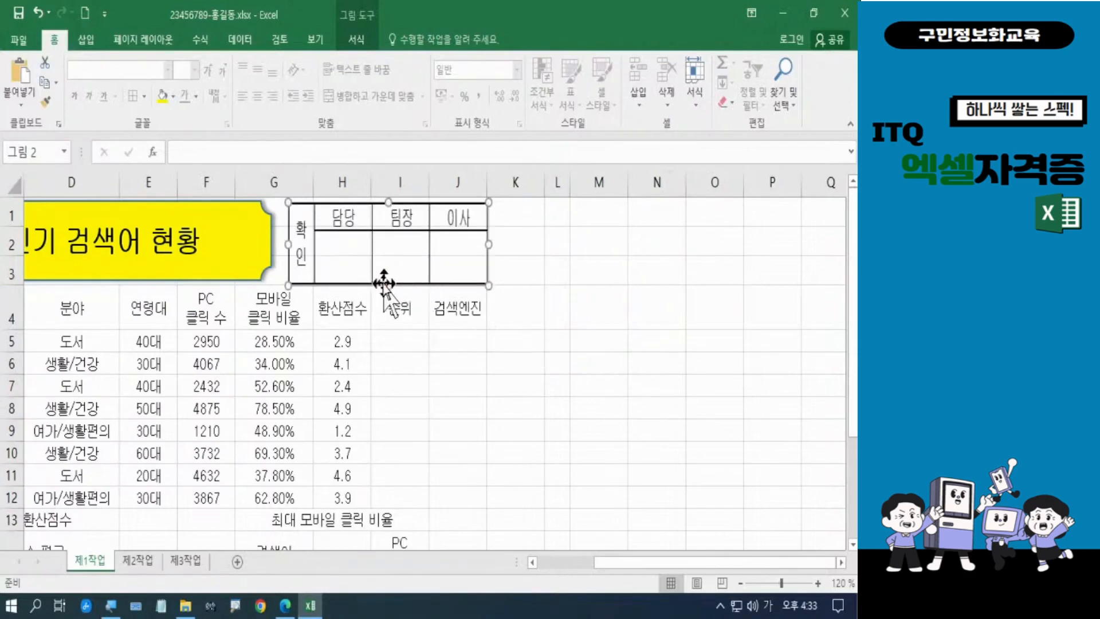
drag(387, 285, 386, 279)
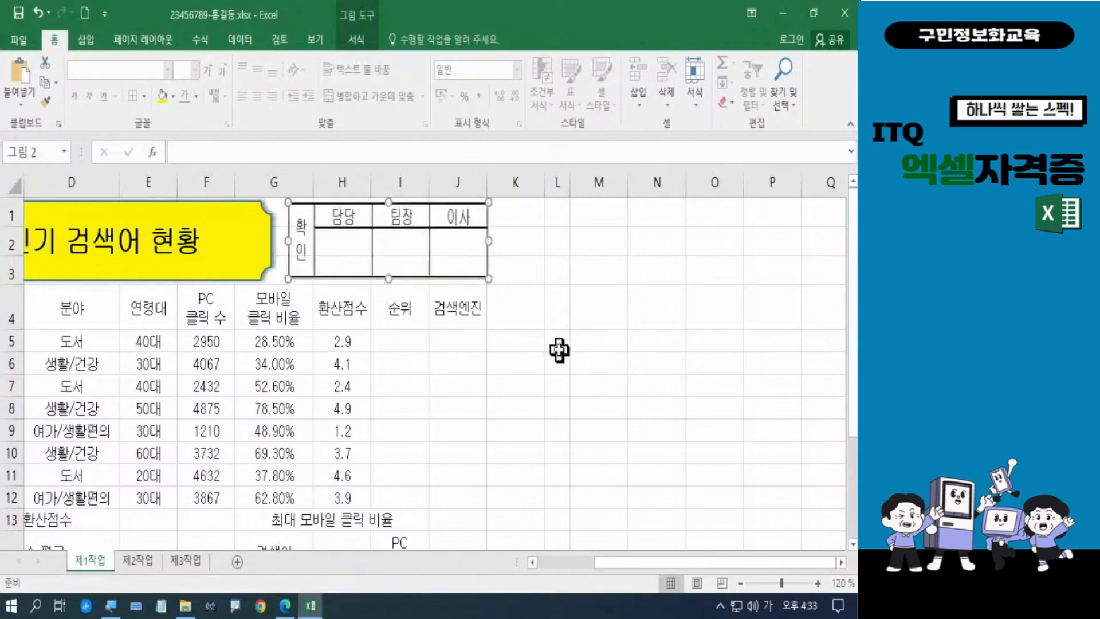
click(559, 350)
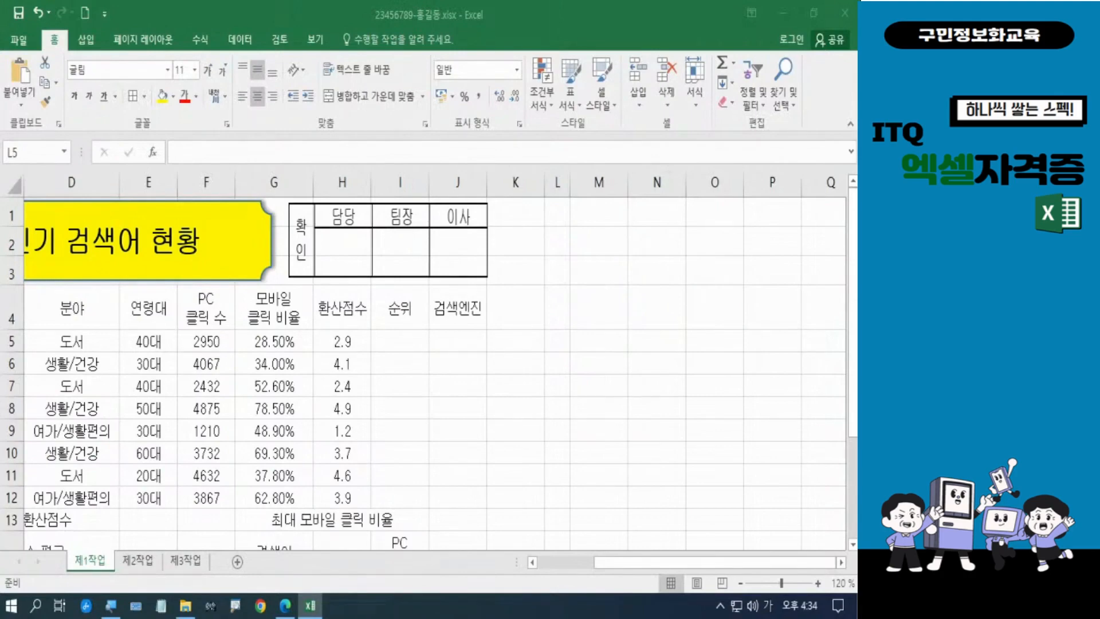
- Delete rows 20 and 21 containing the original approval table
click(289, 451)
drag(626, 563, 561, 563)
scroll(209, 436, down, 3)
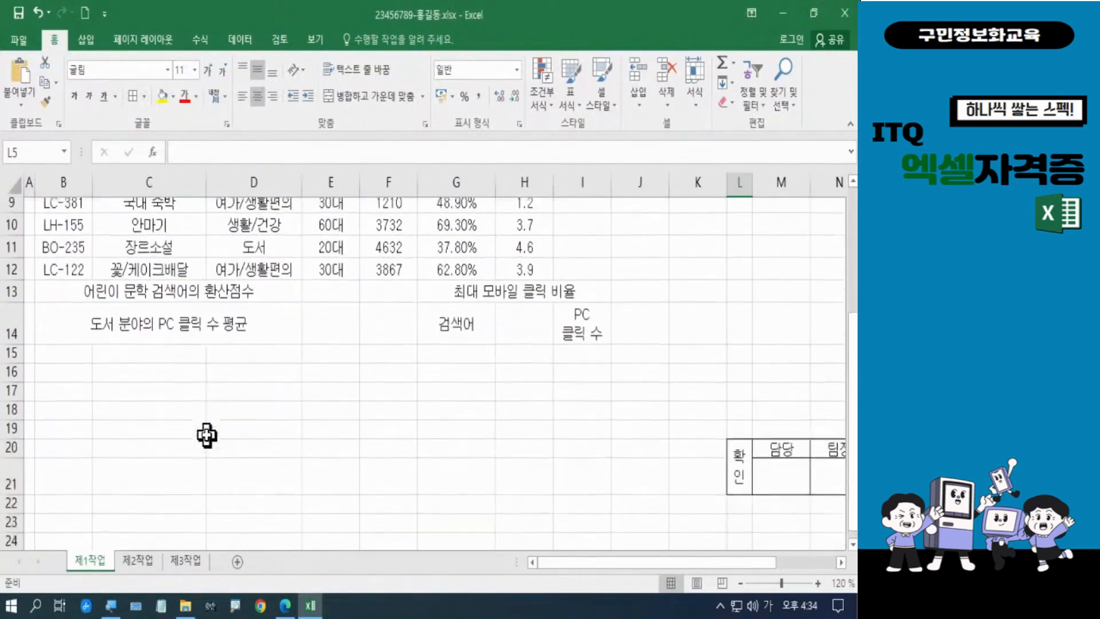
drag(12, 431, 12, 459)
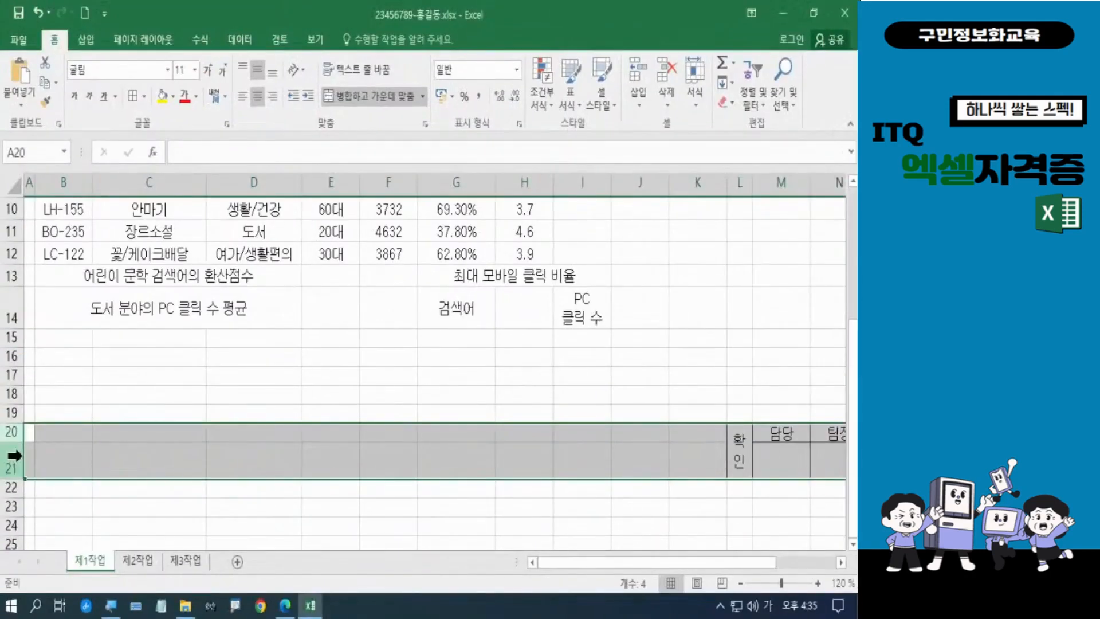
right_click(40, 301)
click(58, 340)
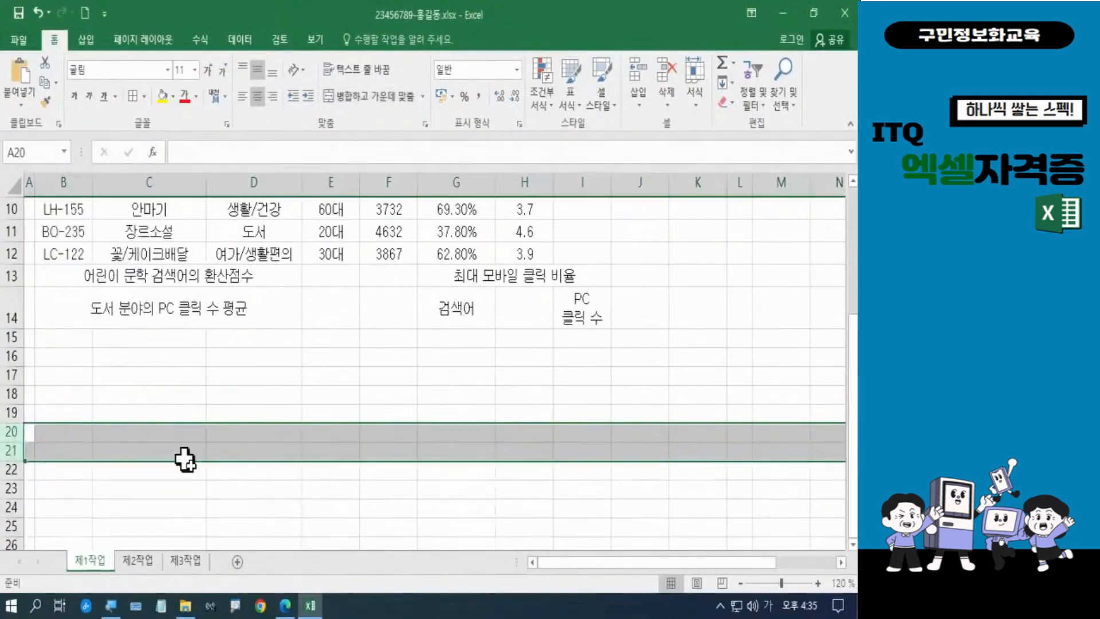
click(278, 512)
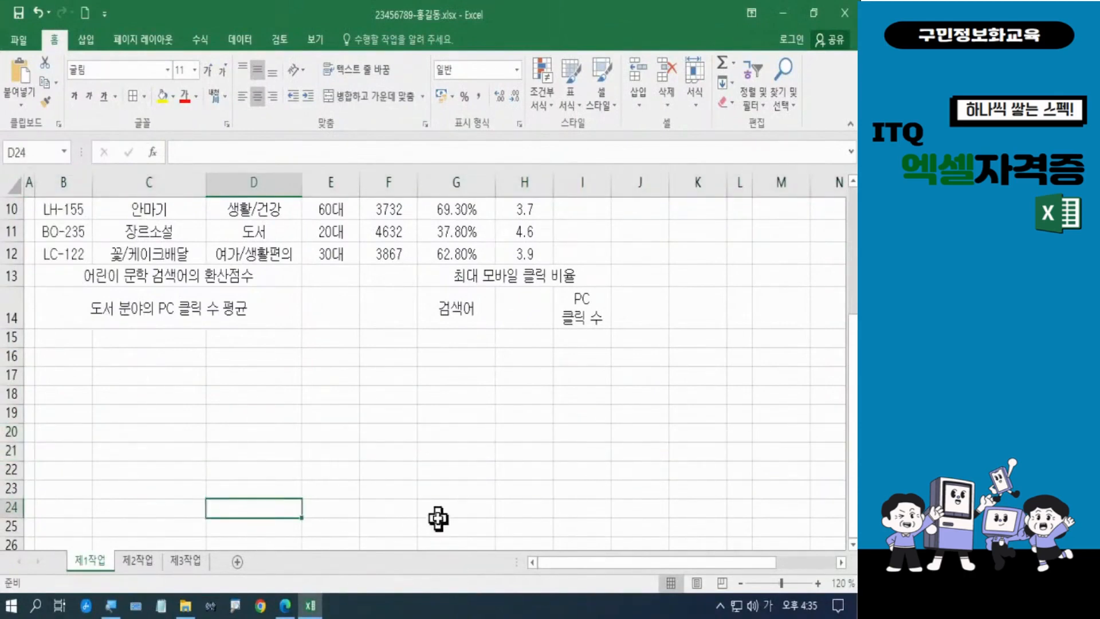
- Consult the required output in GE11-12A.pdf in Edge and apply the comma style to the workbook's PC 클릭 수 values in F5:F12
scroll(439, 519, up, 3)
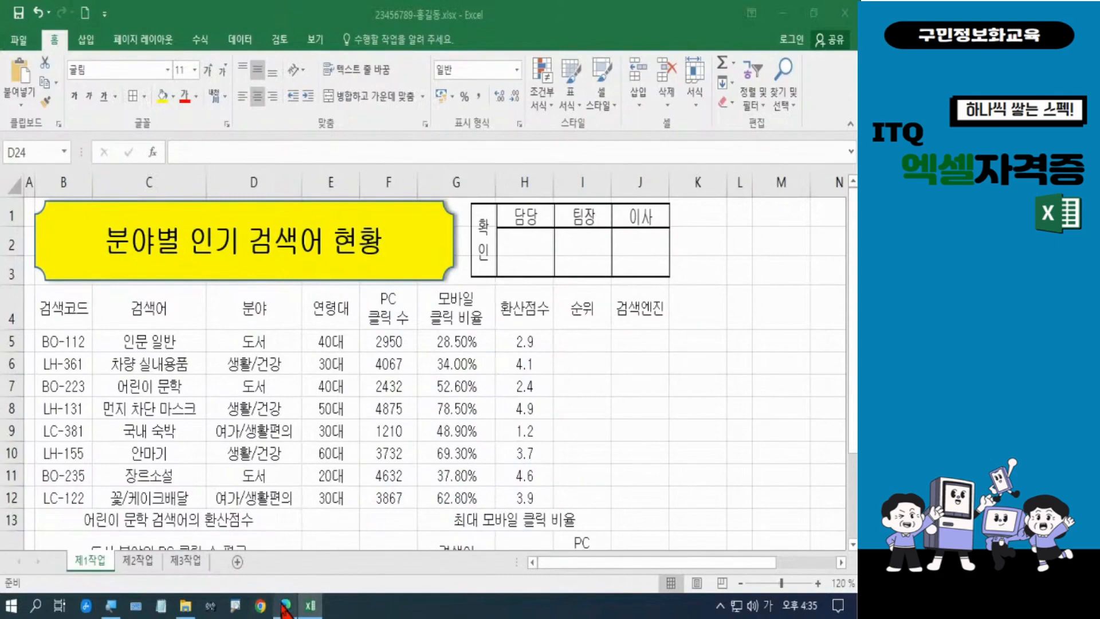
click(285, 605)
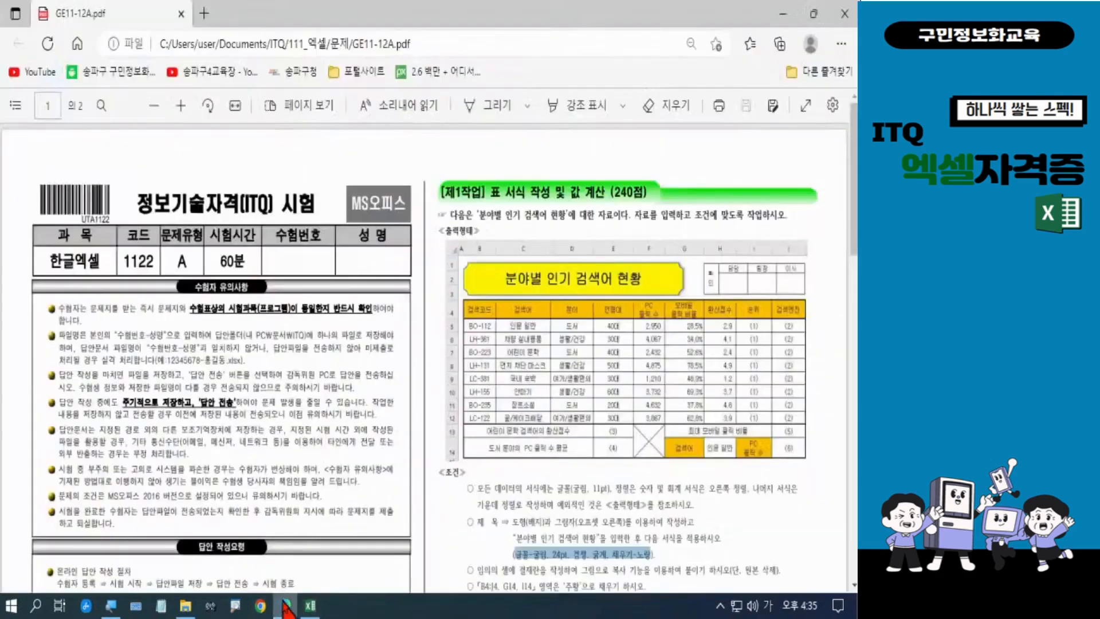
click(733, 519)
scroll(764, 523, down, 1)
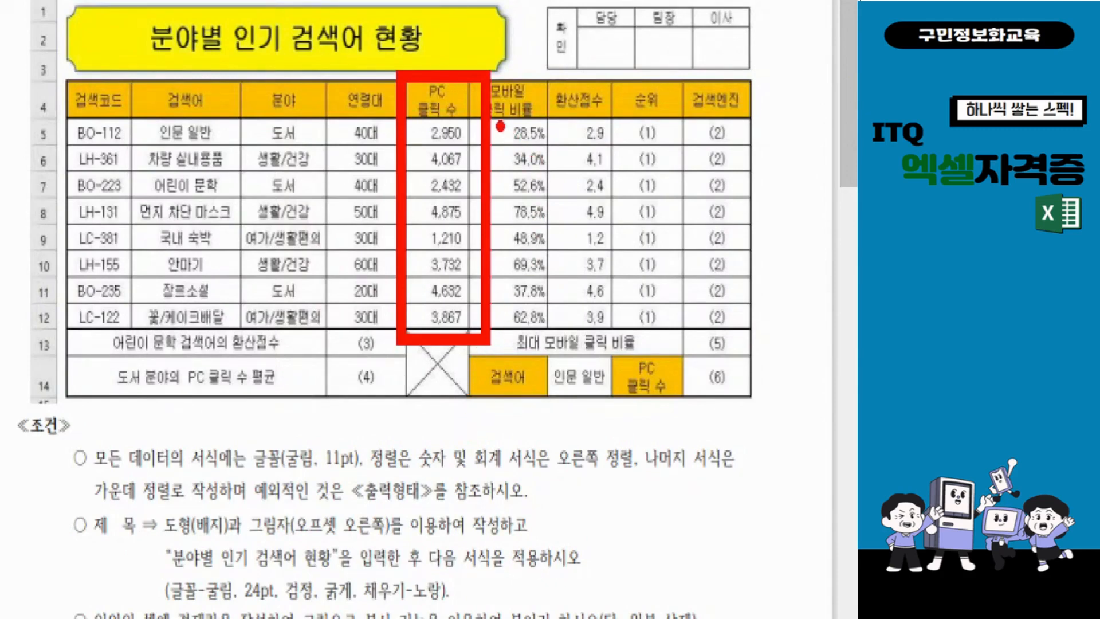
mouse_move(494, 119)
mouse_down()
mouse_move(509, 123)
mouse_move(558, 230)
mouse_move(567, 286)
mouse_move(492, 338)
mouse_up()
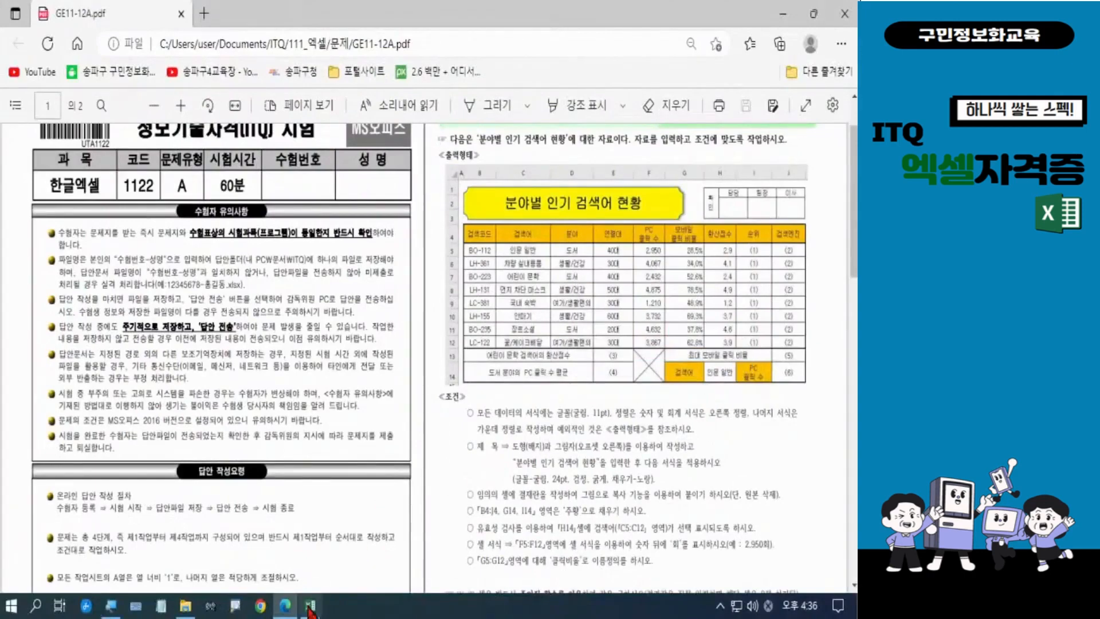
click(310, 605)
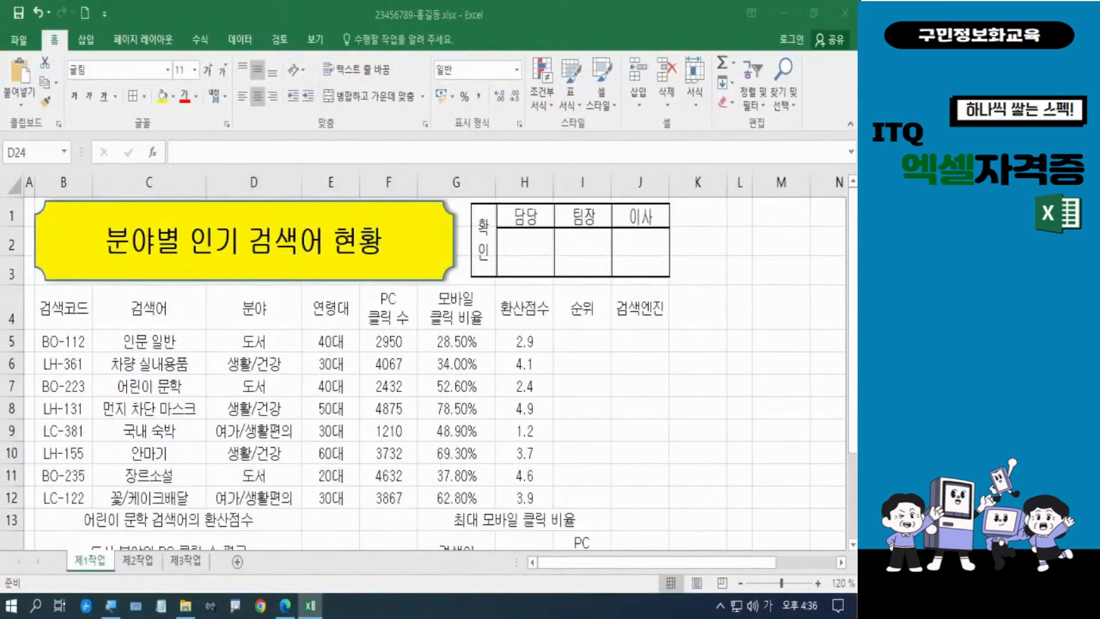
key(Hangul)
key(Hangul)
click(390, 344)
drag(390, 344, 403, 497)
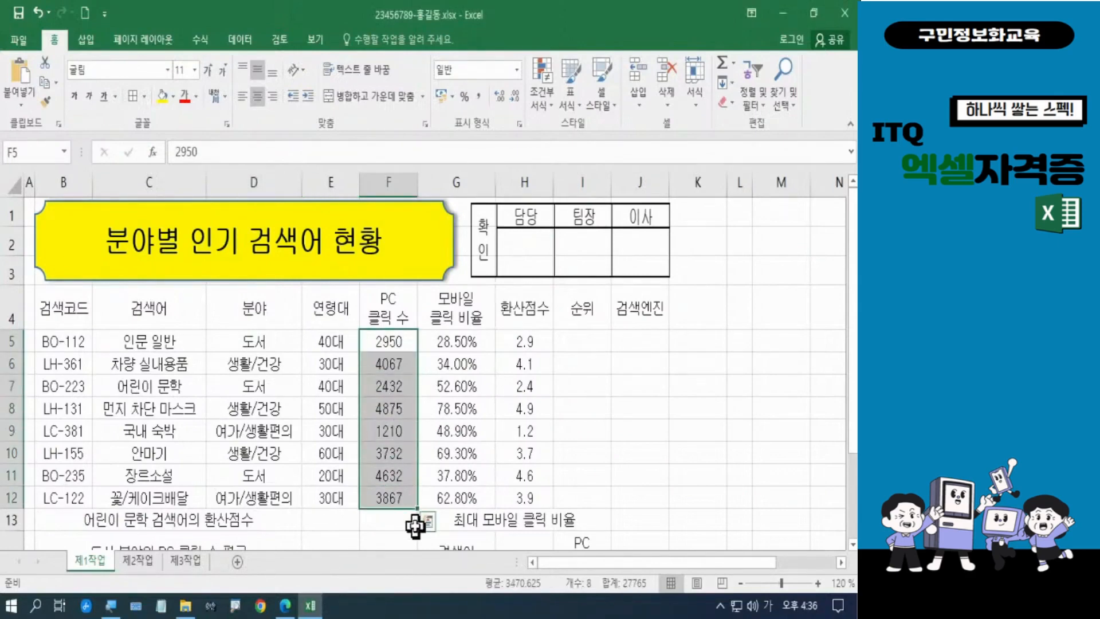
click(480, 97)
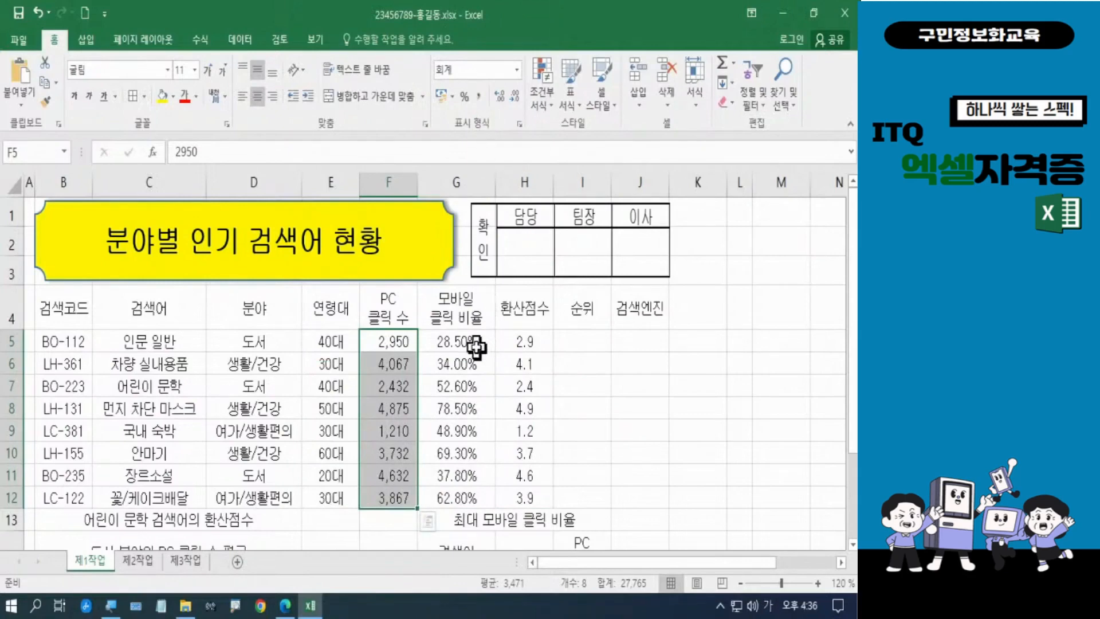
- Format the 모바일 클릭 비율 percentages in G5:G12 with one decimal place and right alignment
drag(476, 347, 480, 499)
key(ctrl+1)
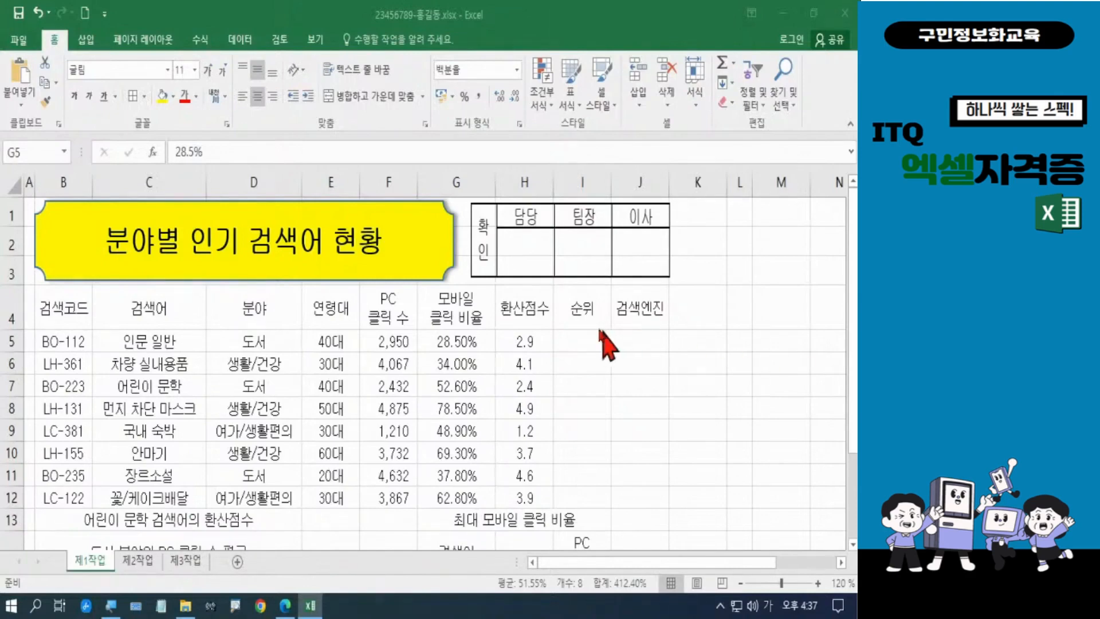
click(473, 339)
key(ctrl+shift+Down)
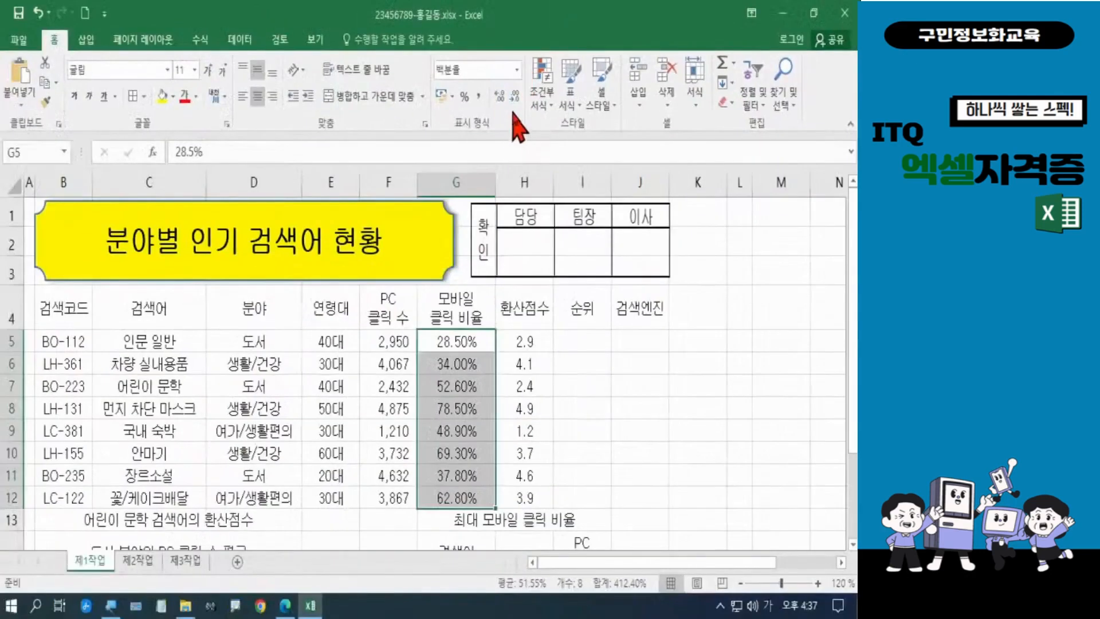
click(515, 96)
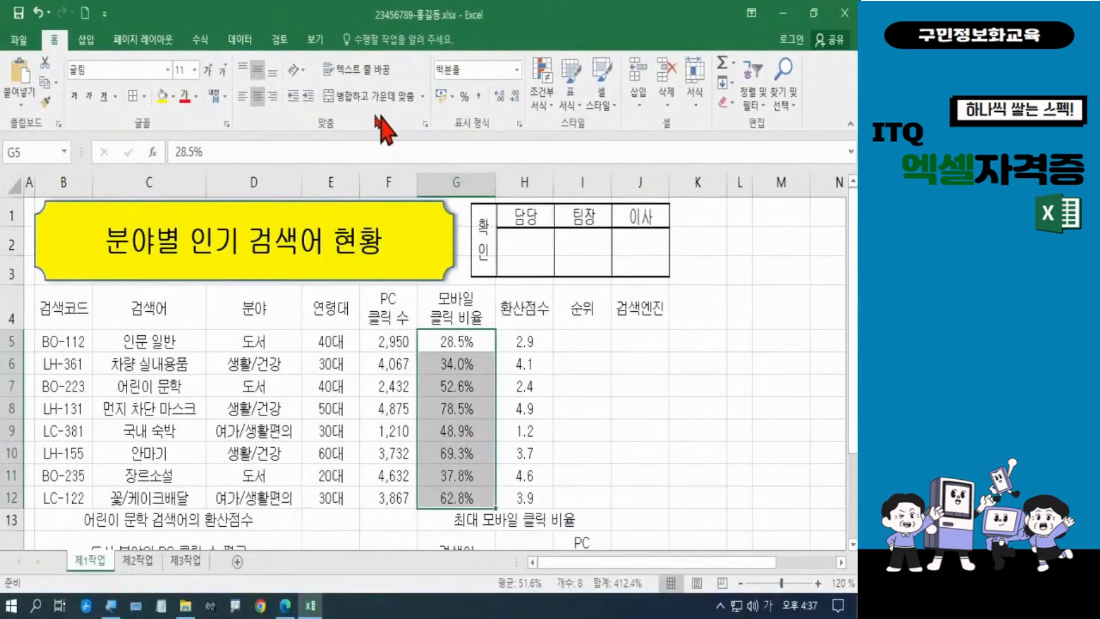
click(274, 102)
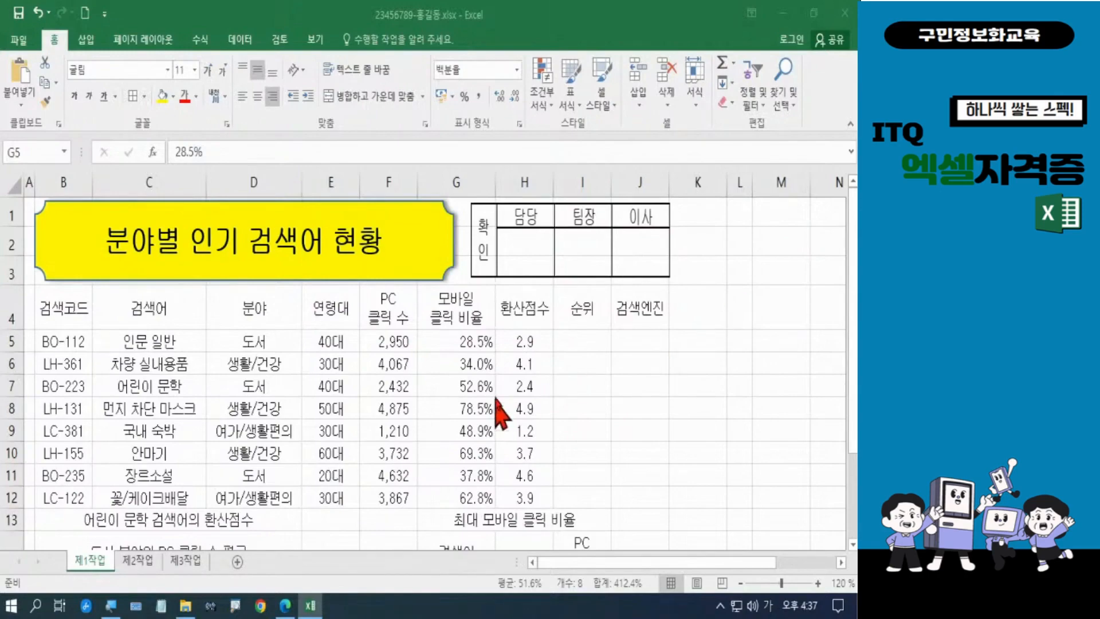
- Review the required output table and formatting conditions in GE11-12A.pdf in Edge, and return to the Excel workbook
click(290, 609)
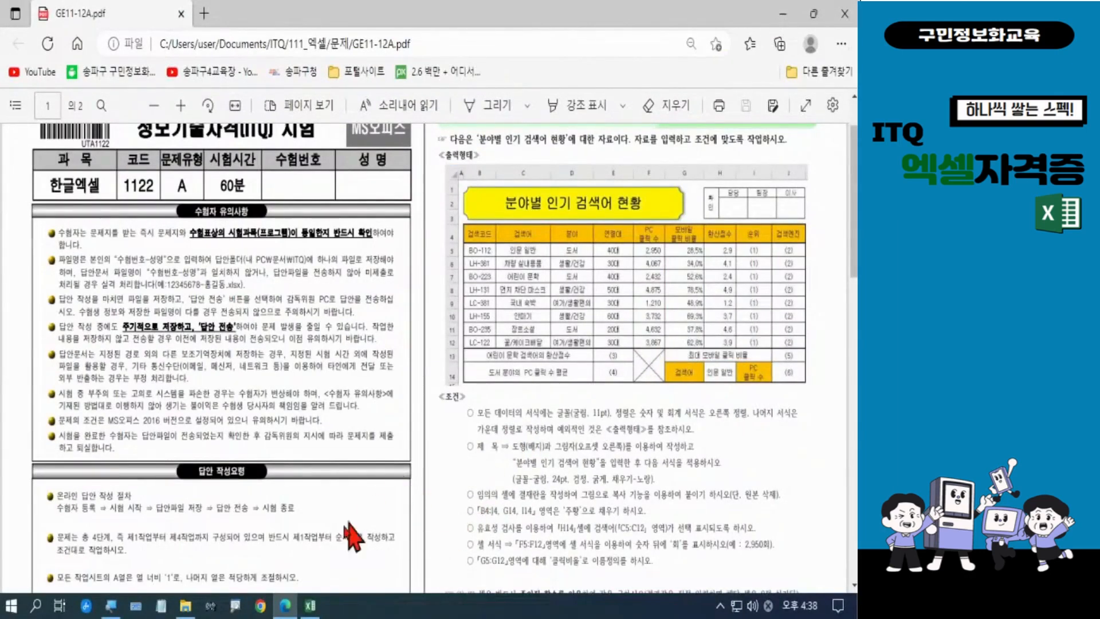
click(310, 606)
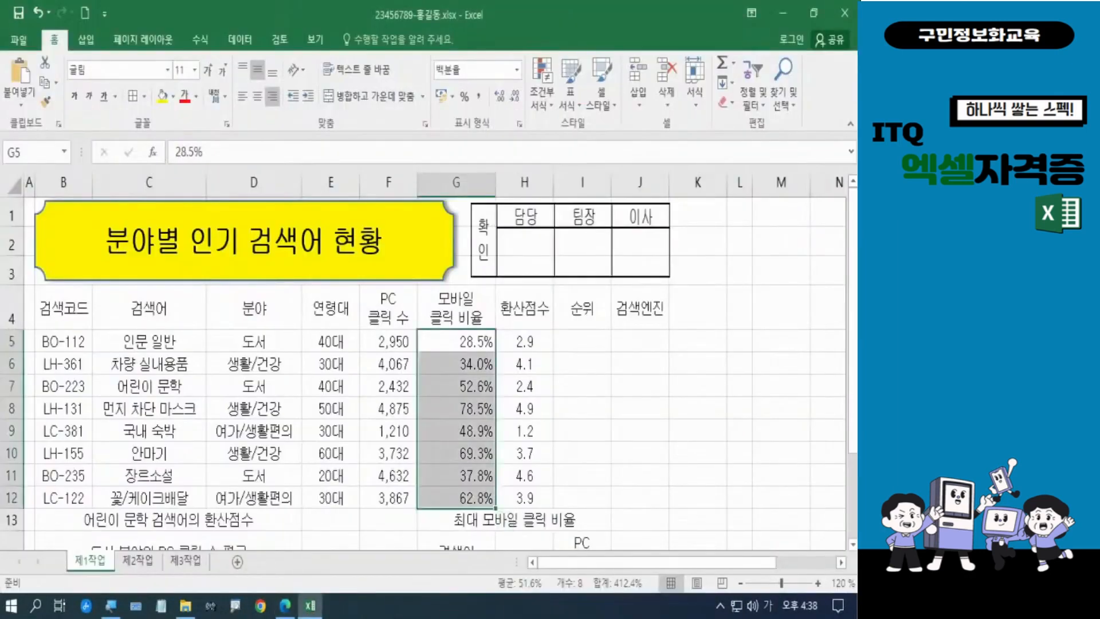
key(ctrl+1)
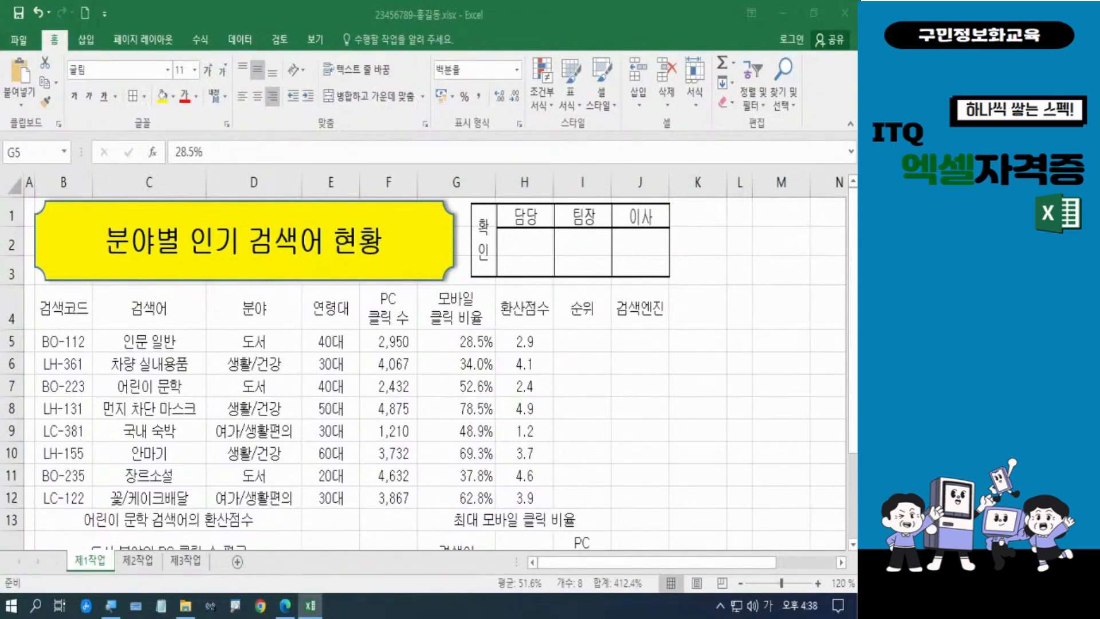
- Format the 환산점수 values in H5:H12 with the comma style, one decimal place and right alignment
click(528, 345)
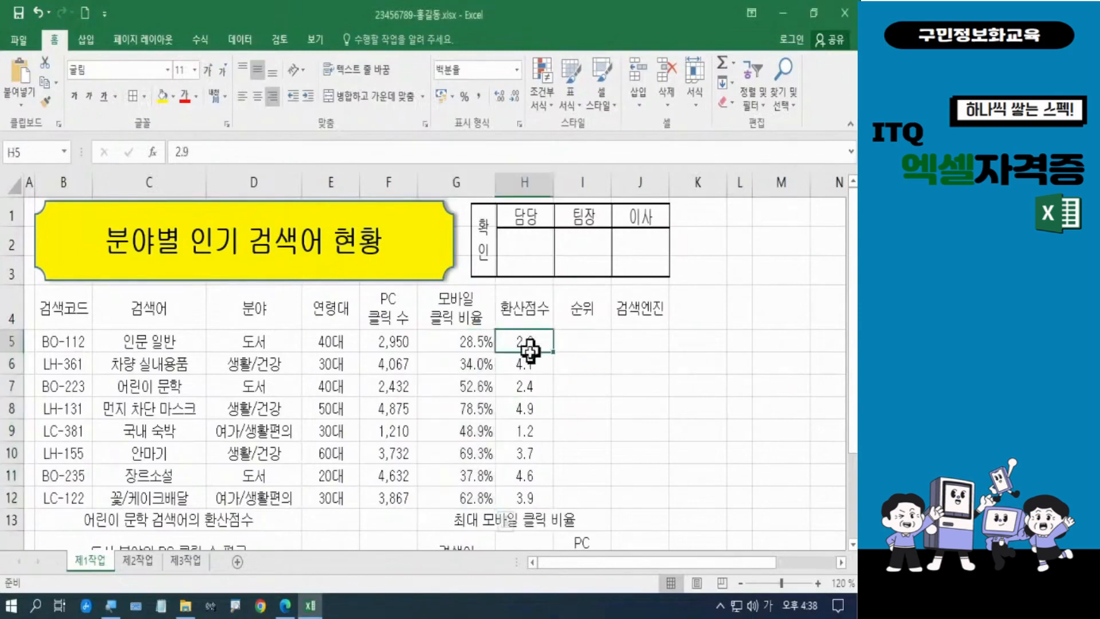
drag(527, 349, 531, 490)
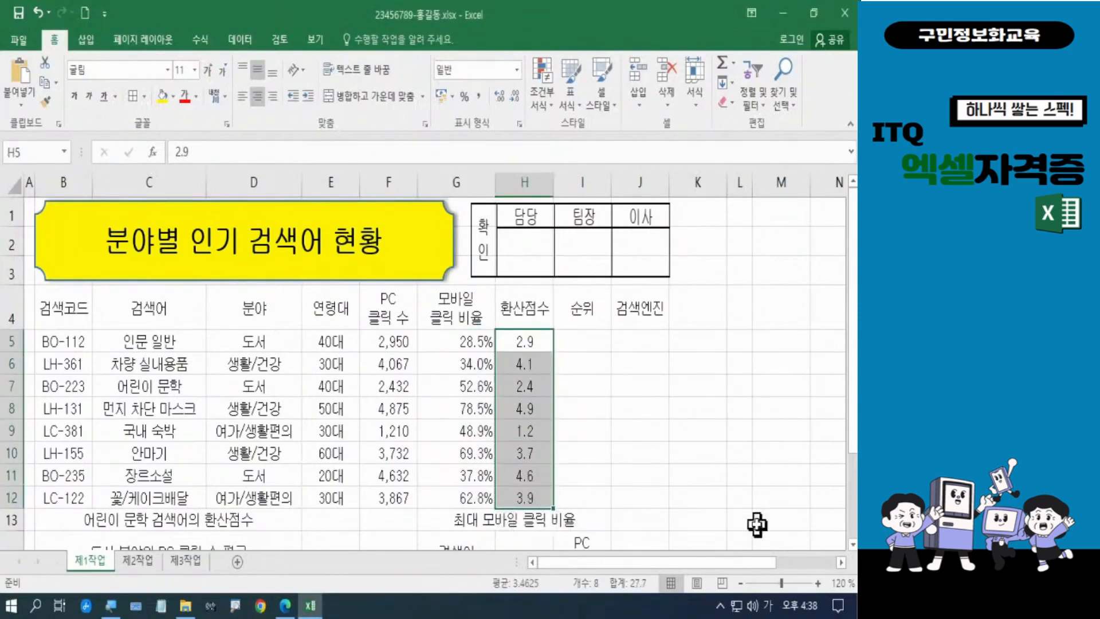
click(272, 96)
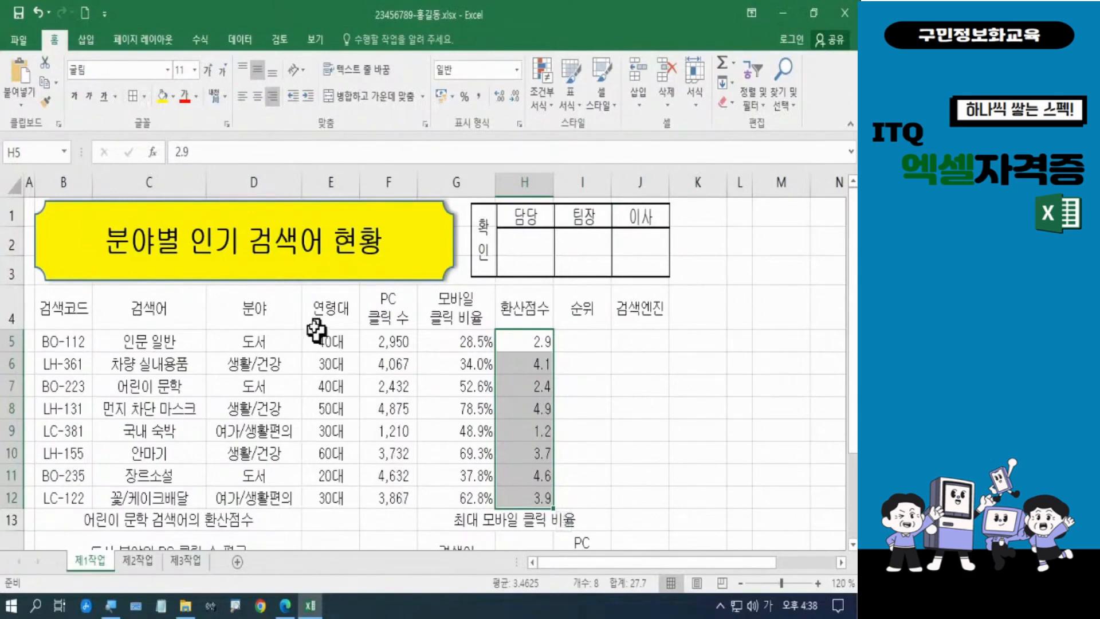
click(257, 97)
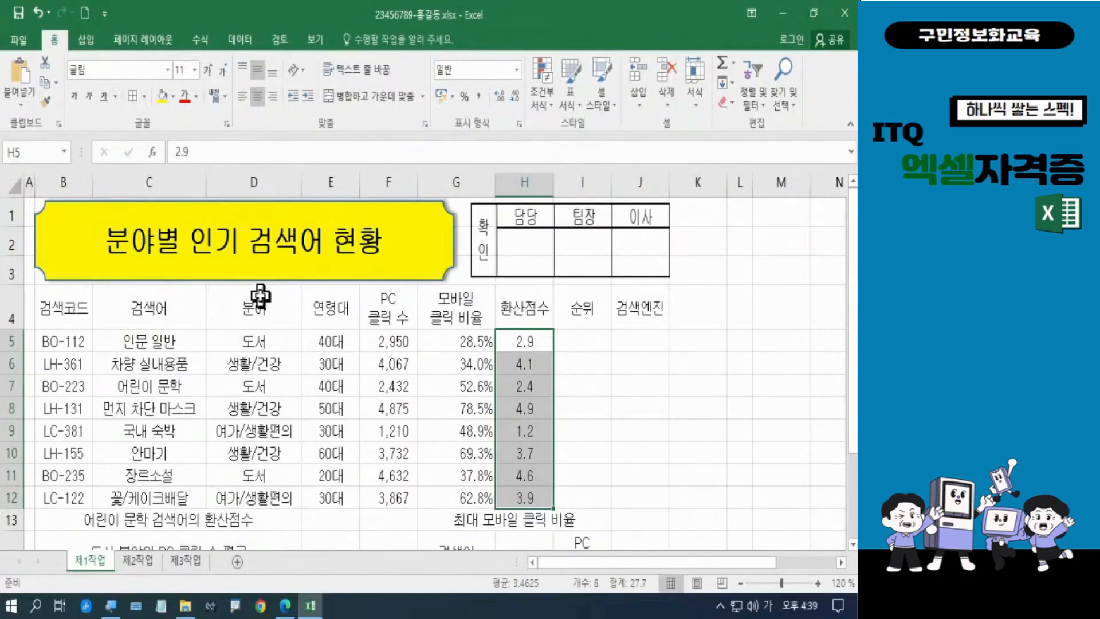
click(479, 98)
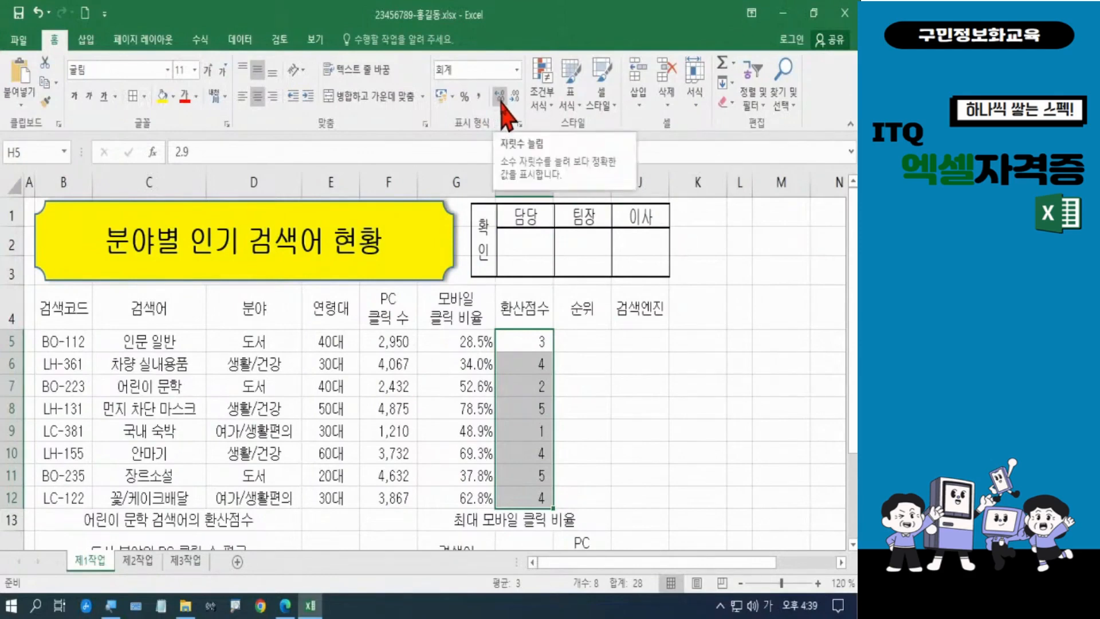
click(500, 96)
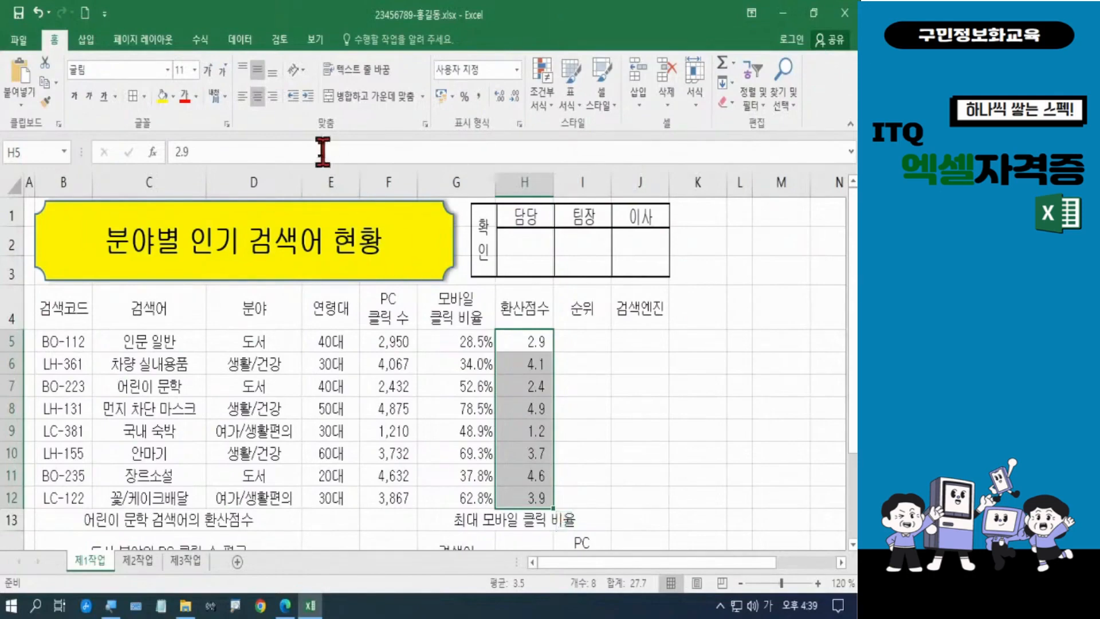
click(273, 97)
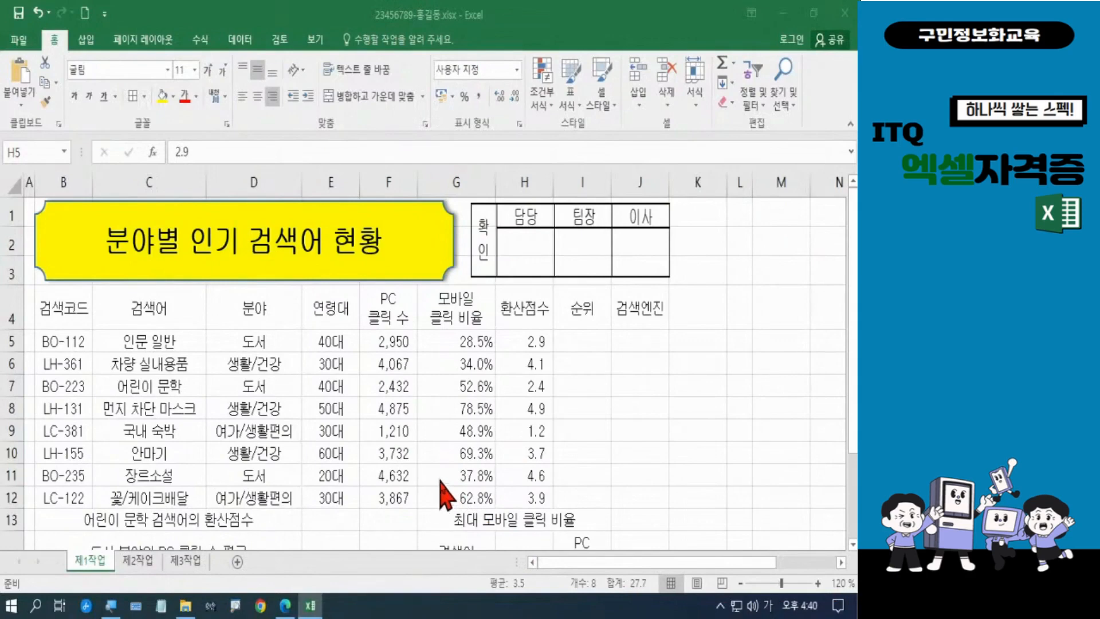
key(ctrl+shift+Down)
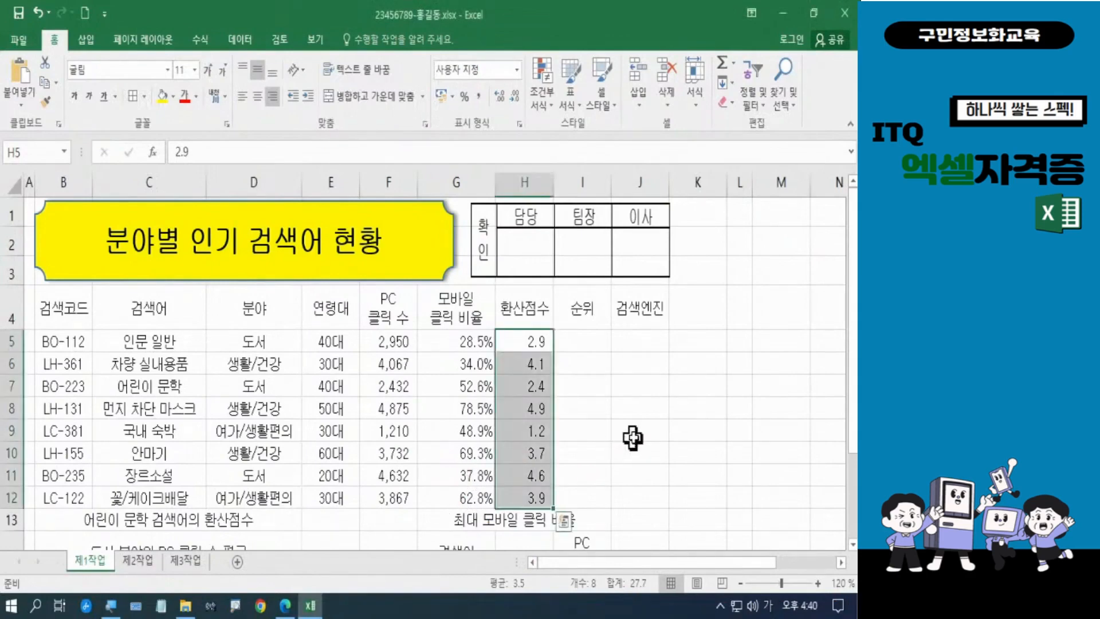
click(635, 434)
- Apply all borders and a thick outside border to the table range B4:J14
scroll(635, 435, down, 2)
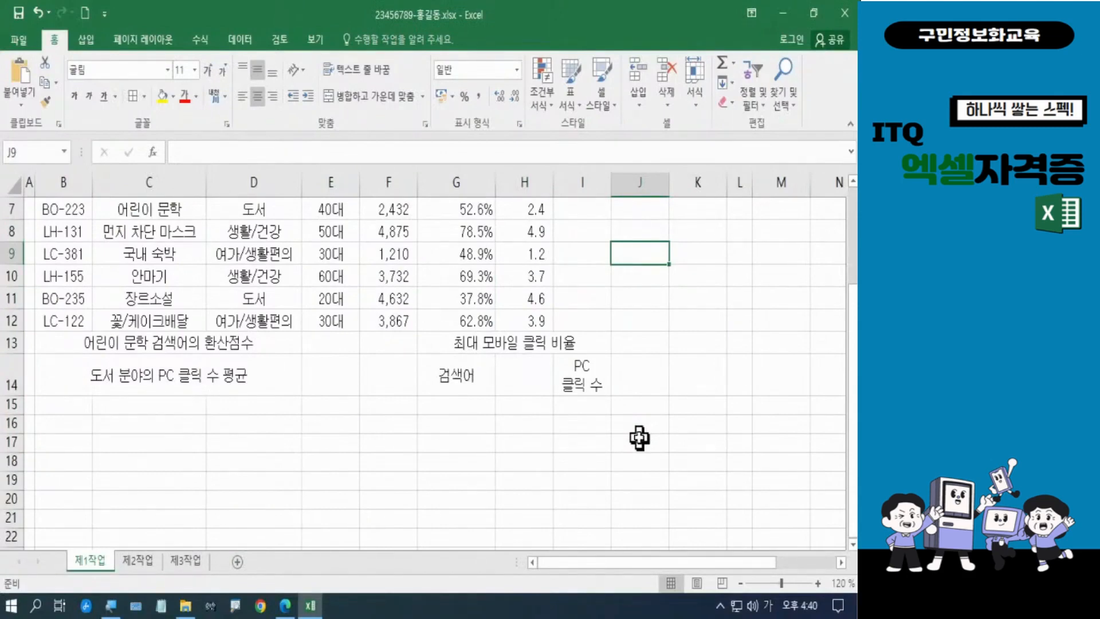
click(640, 429)
scroll(640, 434, up, 1)
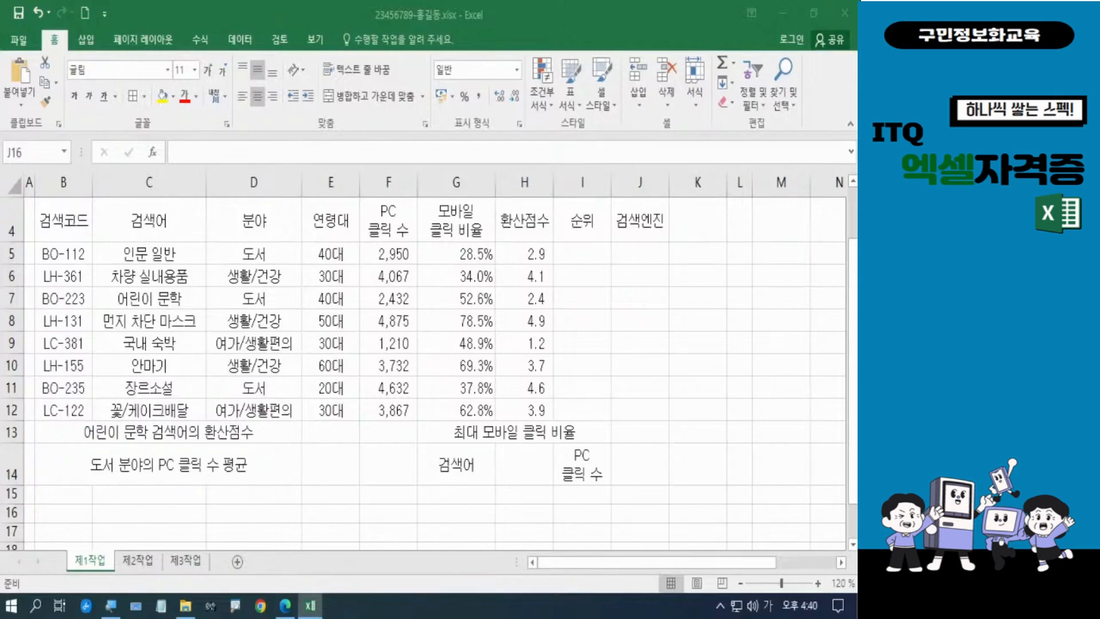
scroll(386, 412, up, 1)
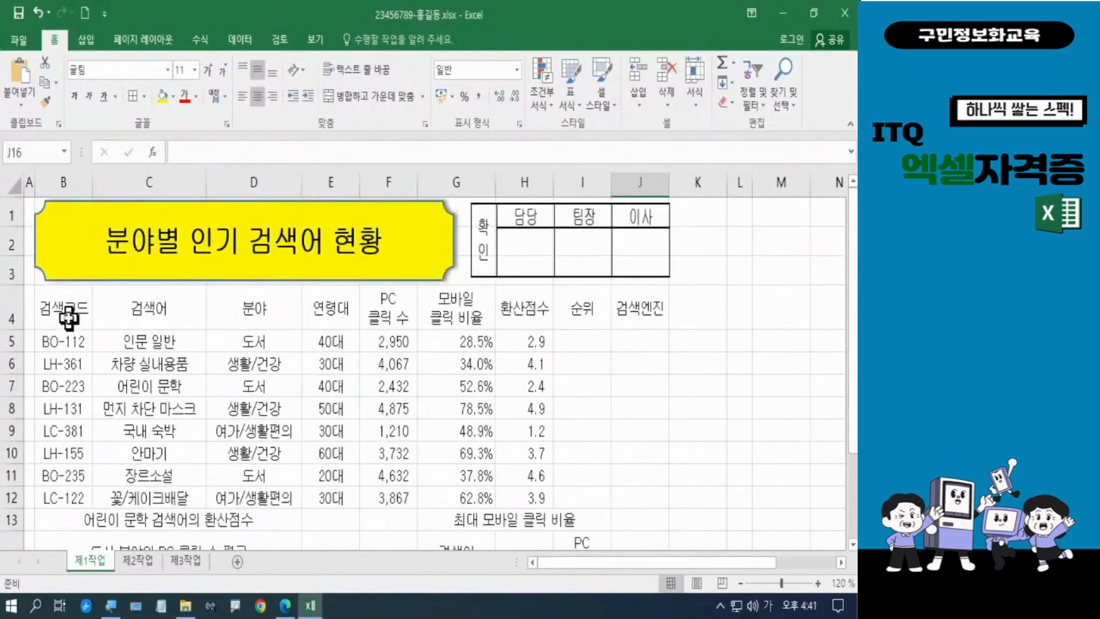
drag(66, 315, 659, 472)
drag(659, 471, 662, 472)
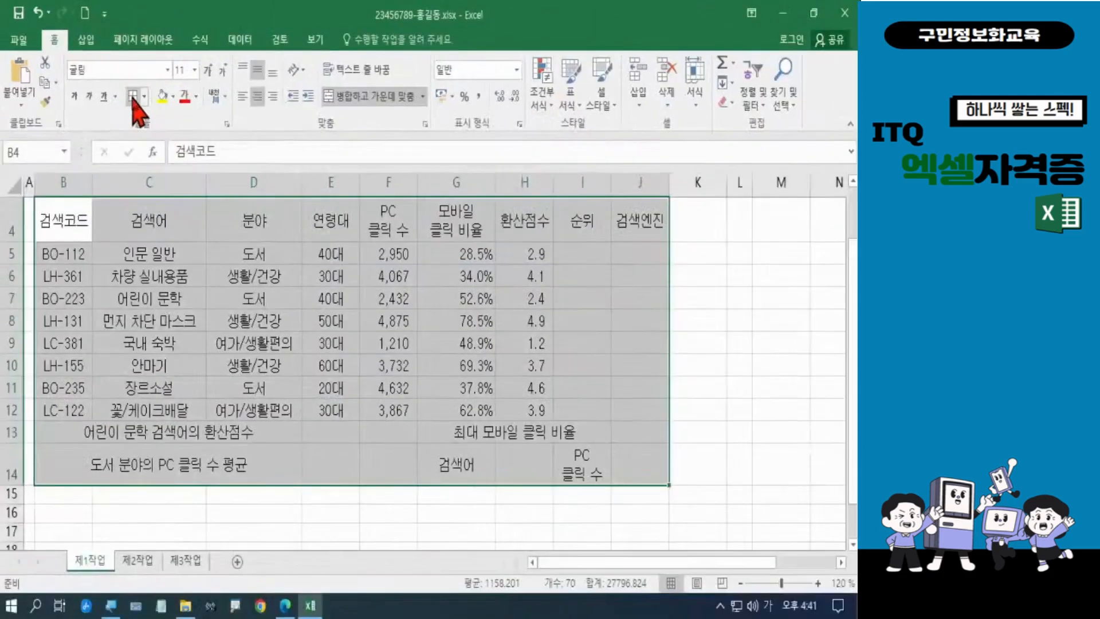
click(265, 192)
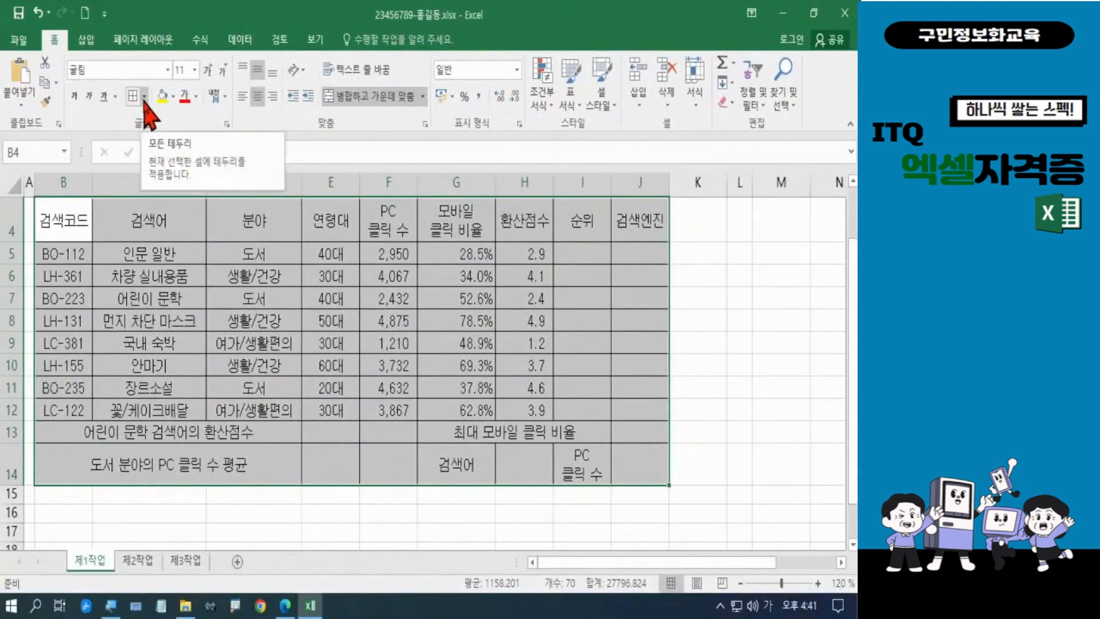
click(143, 97)
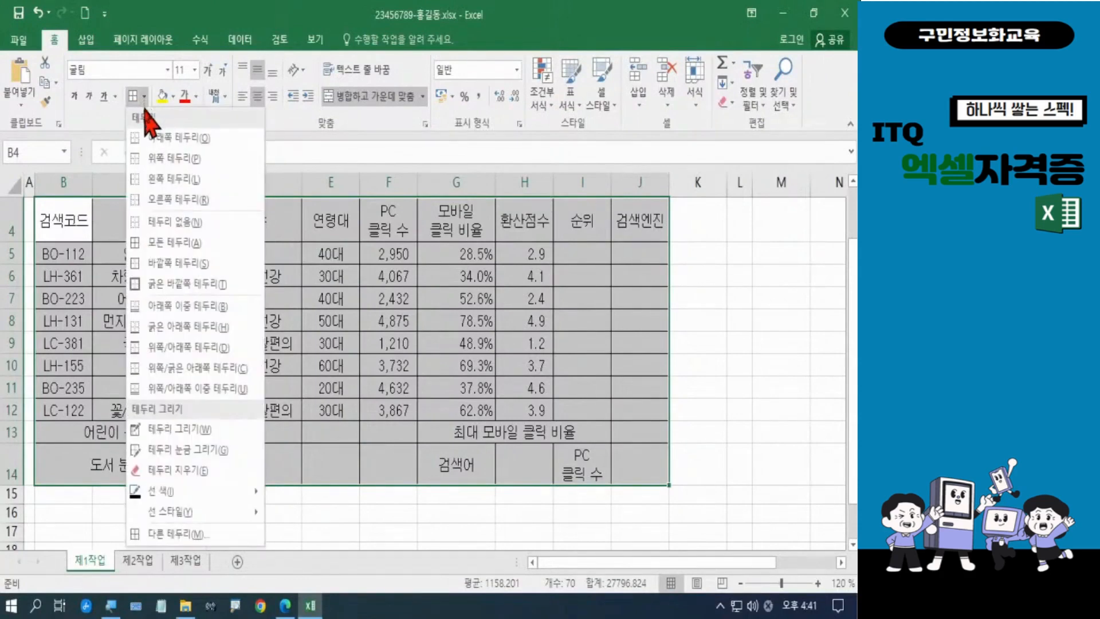
click(169, 283)
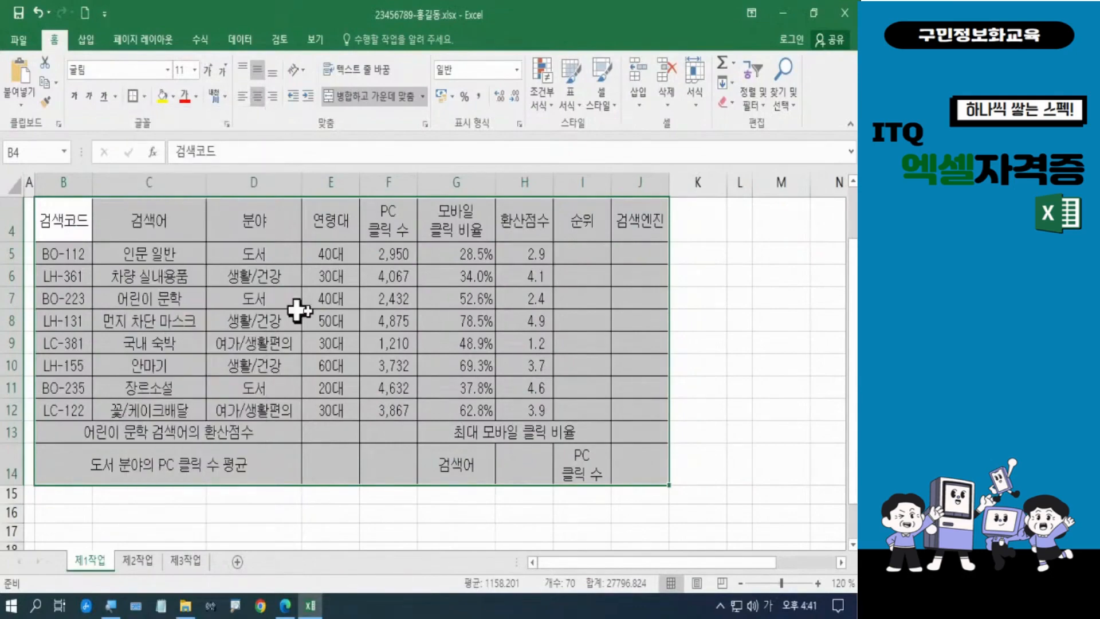
click(740, 388)
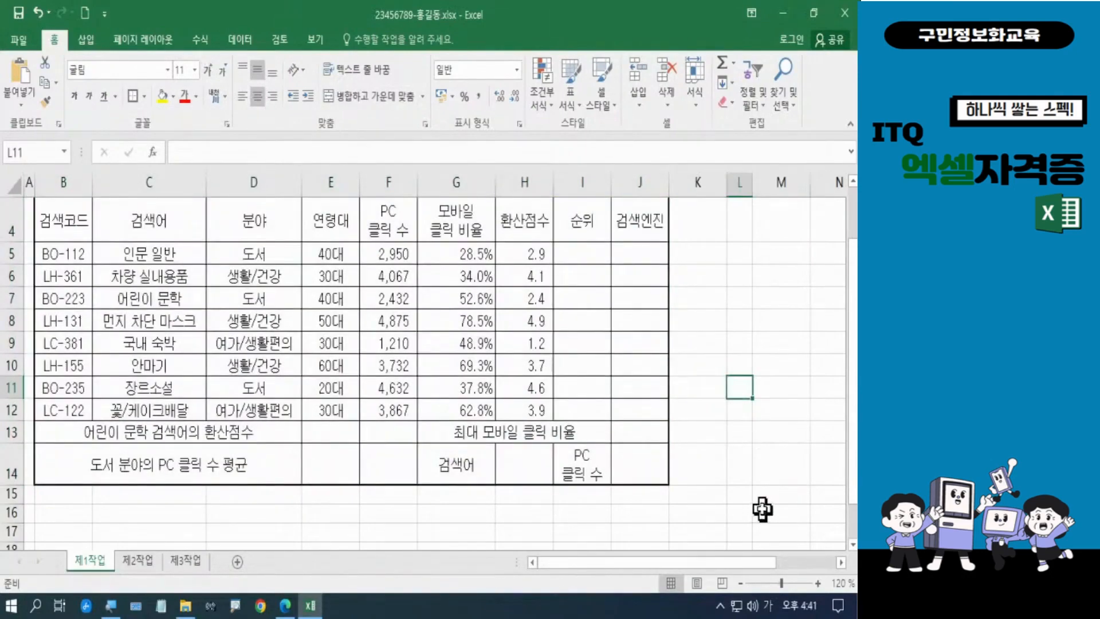
- Add a thick outside border around the data rows B5:J12
scroll(764, 509, up, 1)
scroll(762, 508, down, 1)
click(741, 583)
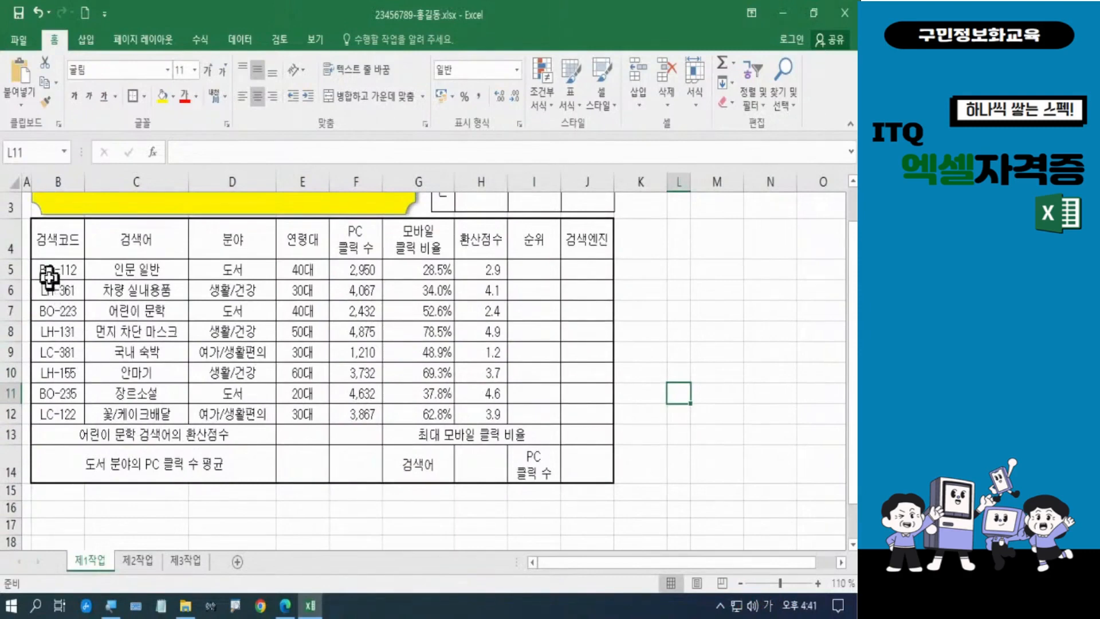
drag(49, 277, 571, 409)
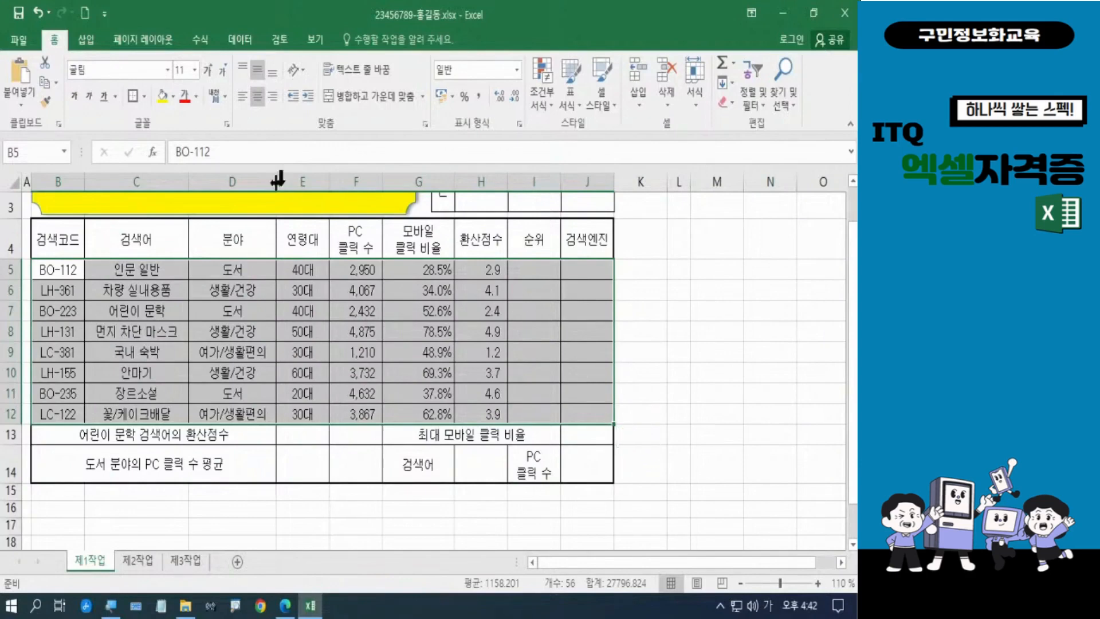
click(133, 100)
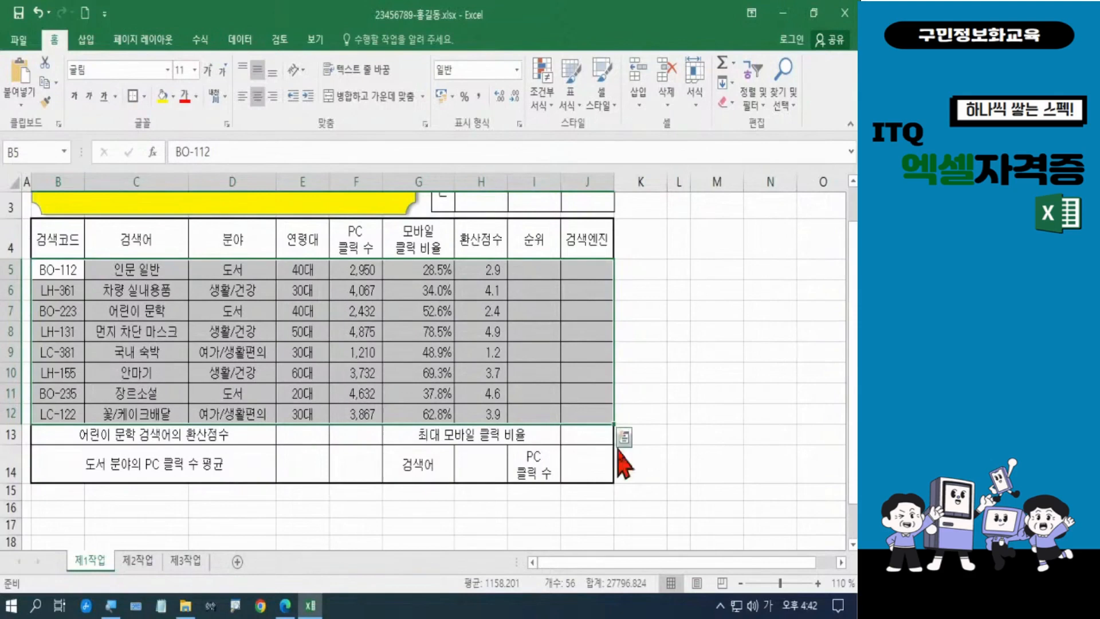
click(723, 449)
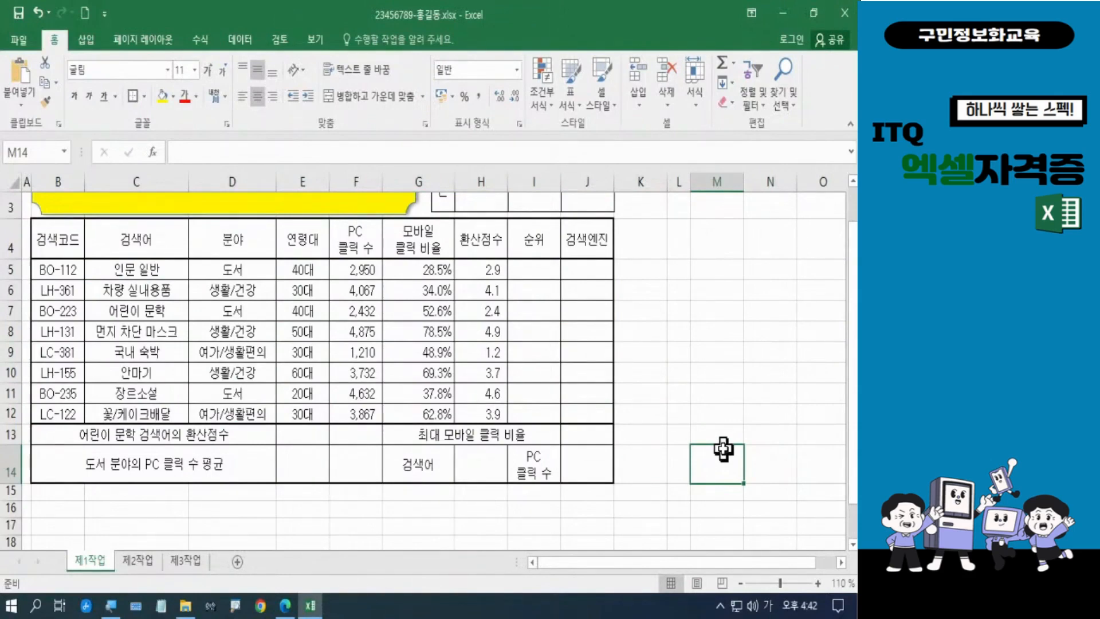
- Examine how F13:F14 is formatted in the required output in GE11-12A.pdf in Edge, and return to the Excel workbook
click(285, 605)
key(ctrl+1)
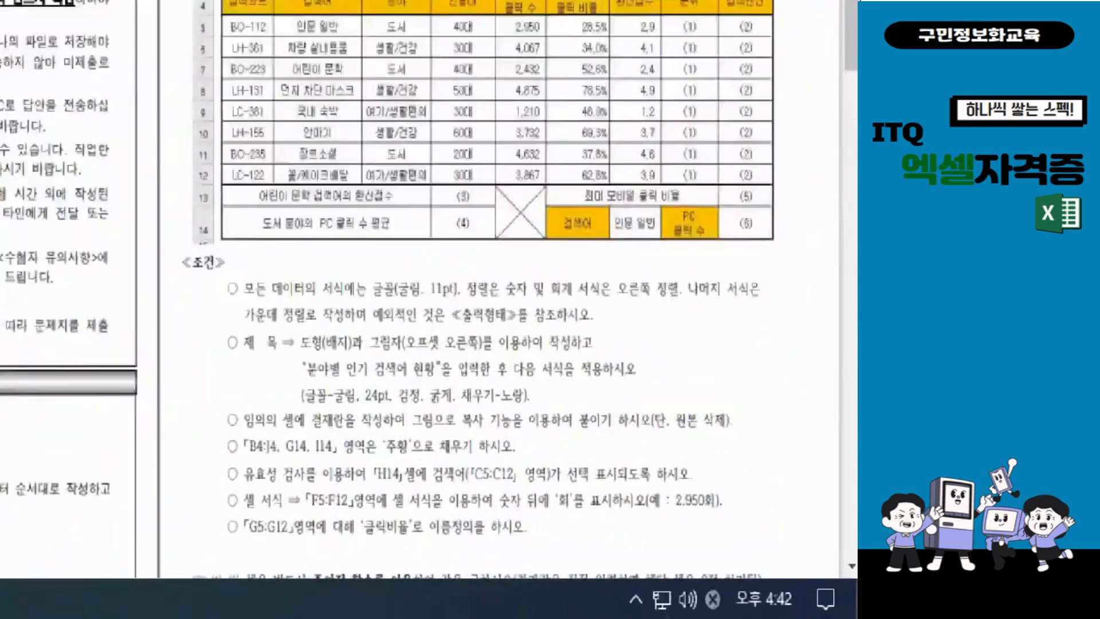
click(665, 455)
mouse_move(398, 64)
mouse_down()
mouse_move(398, 101)
mouse_move(480, 193)
mouse_up()
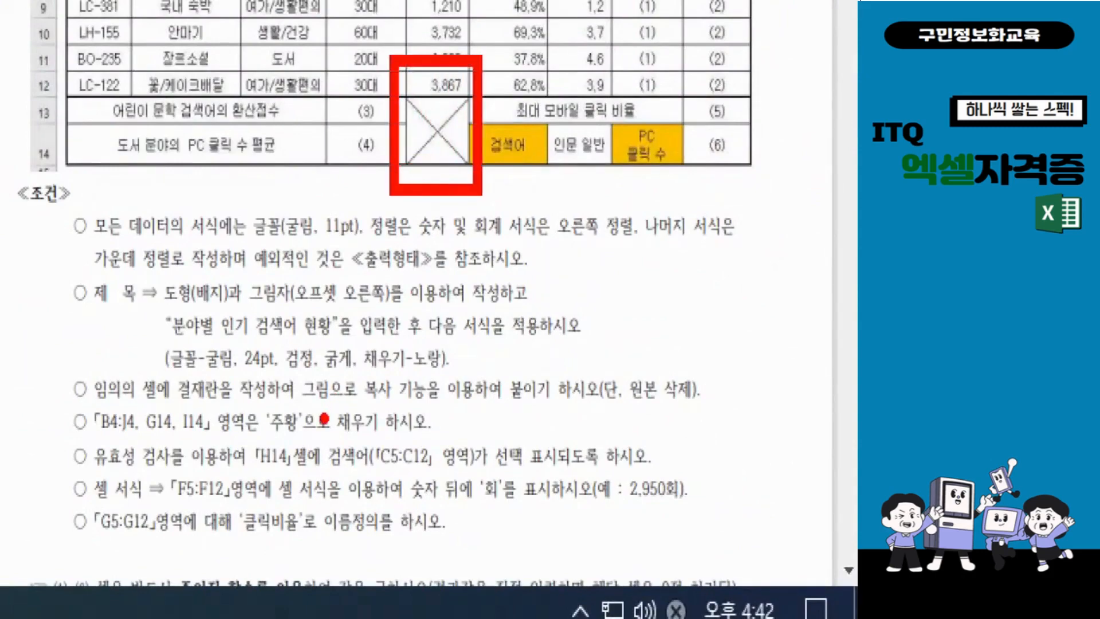
key(Escape)
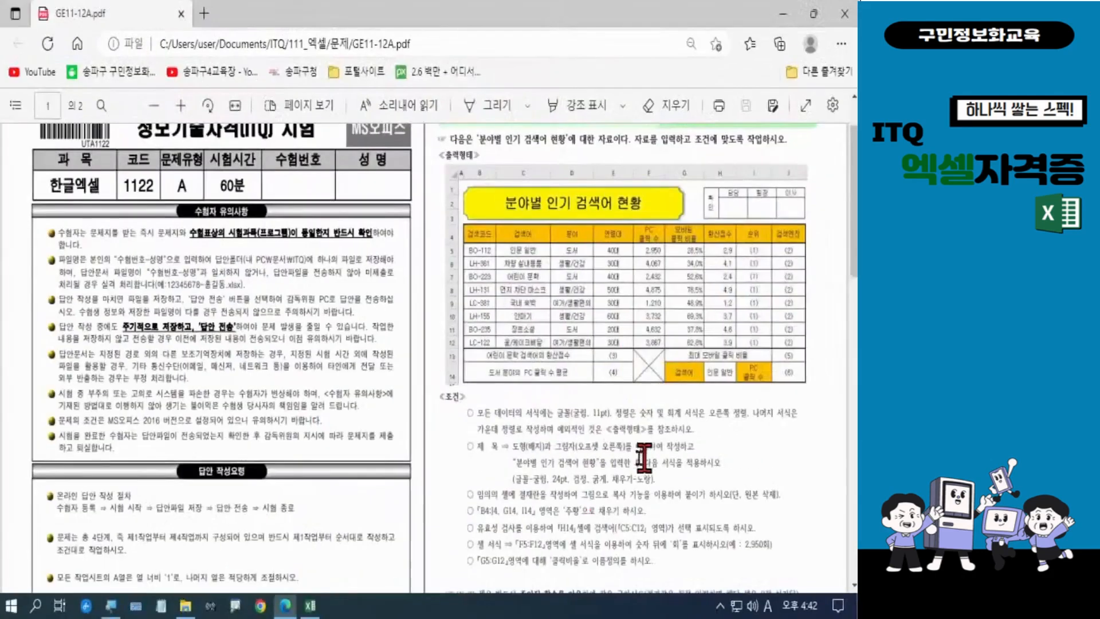
click(310, 607)
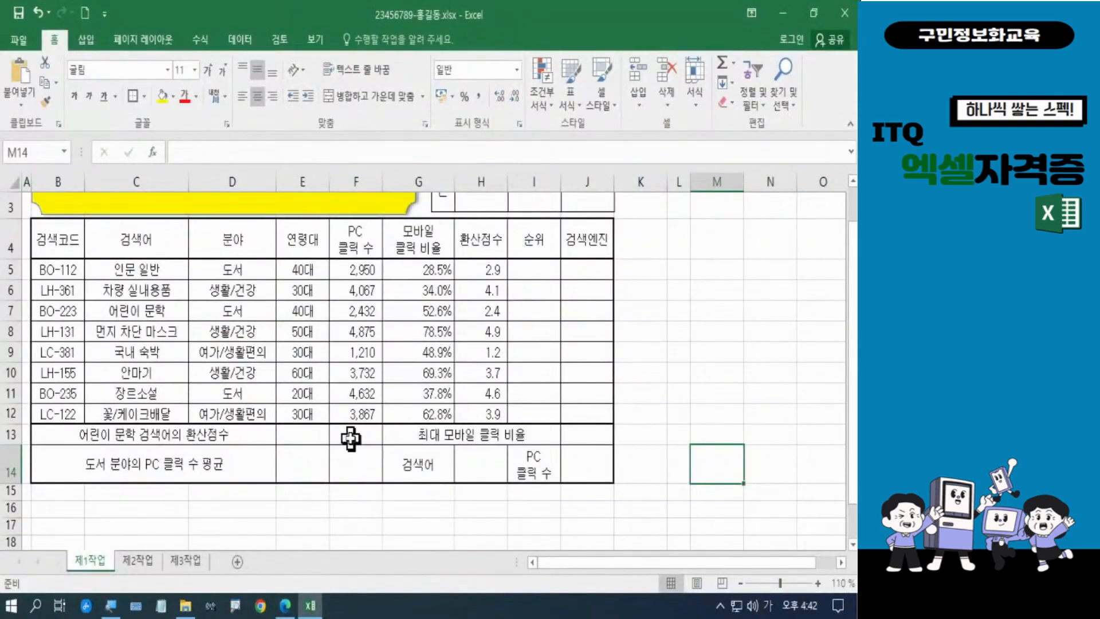
- Merge cells F13:F14 and cross the merged cell with both diagonal borders
drag(351, 439, 351, 473)
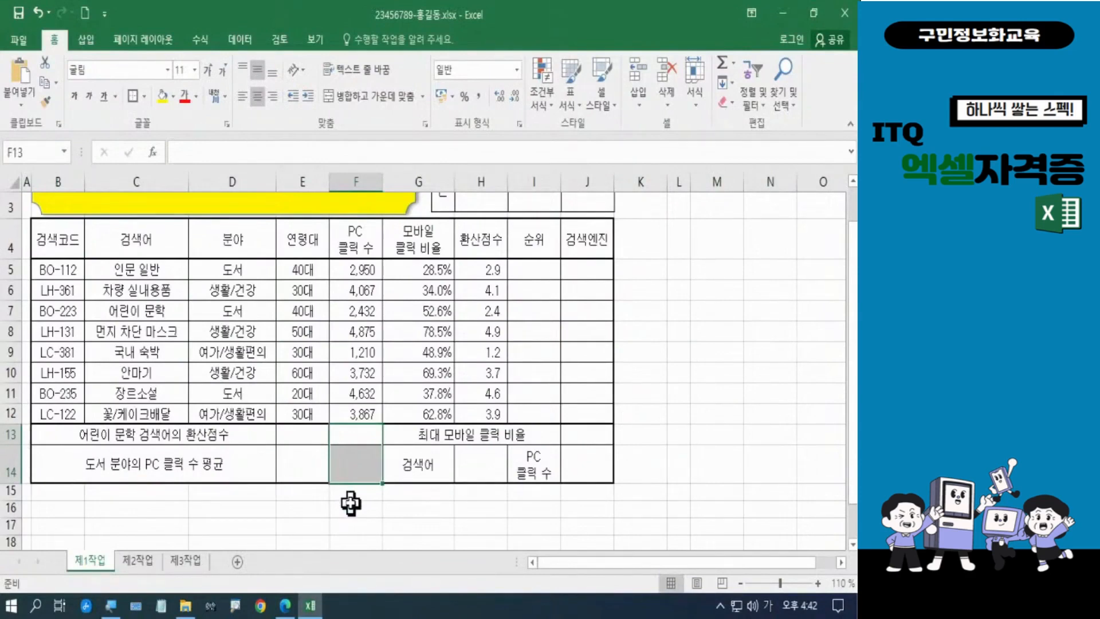
click(364, 104)
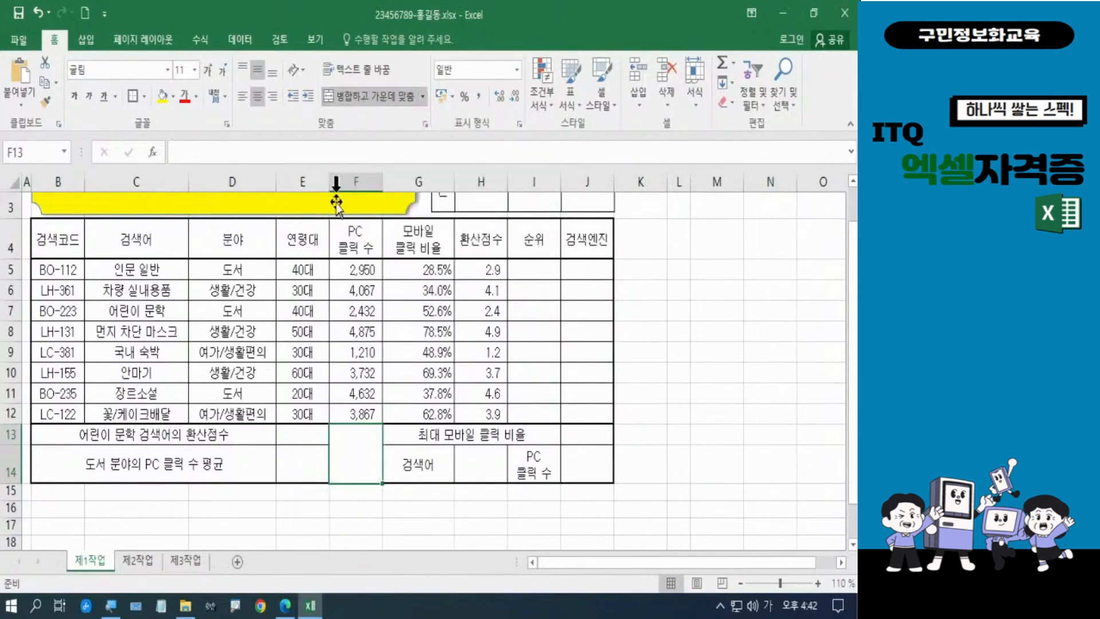
right_click(358, 470)
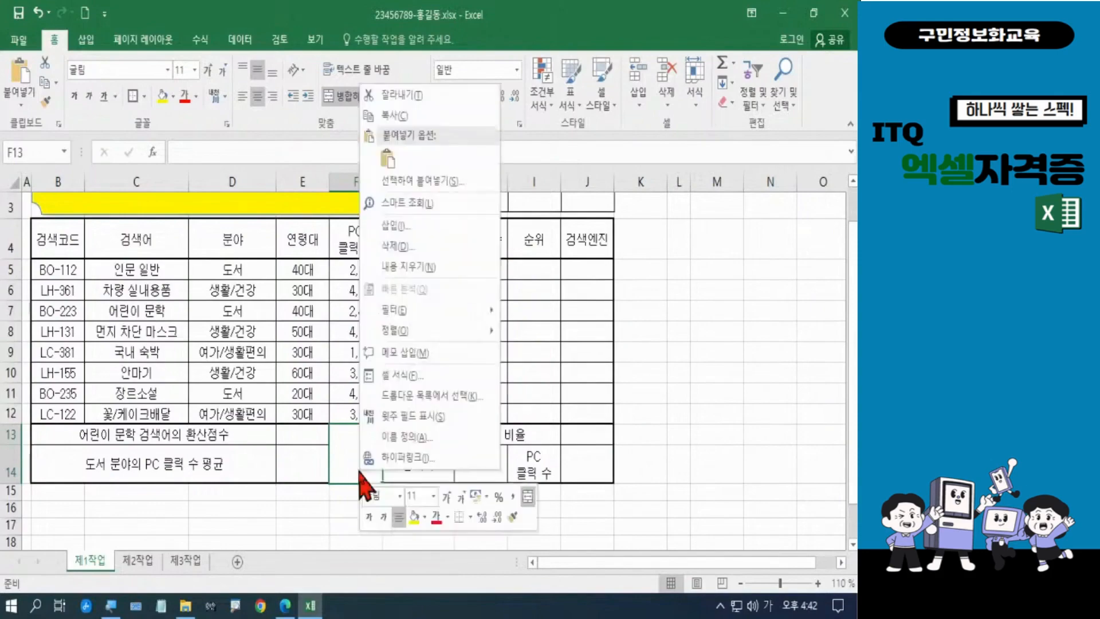
click(395, 375)
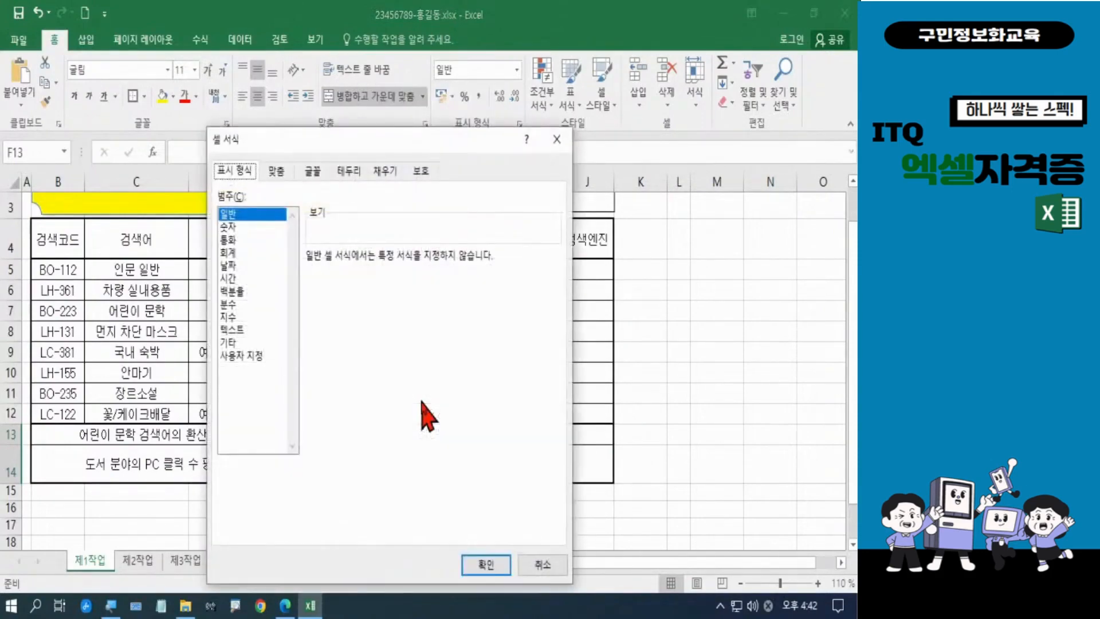
click(349, 171)
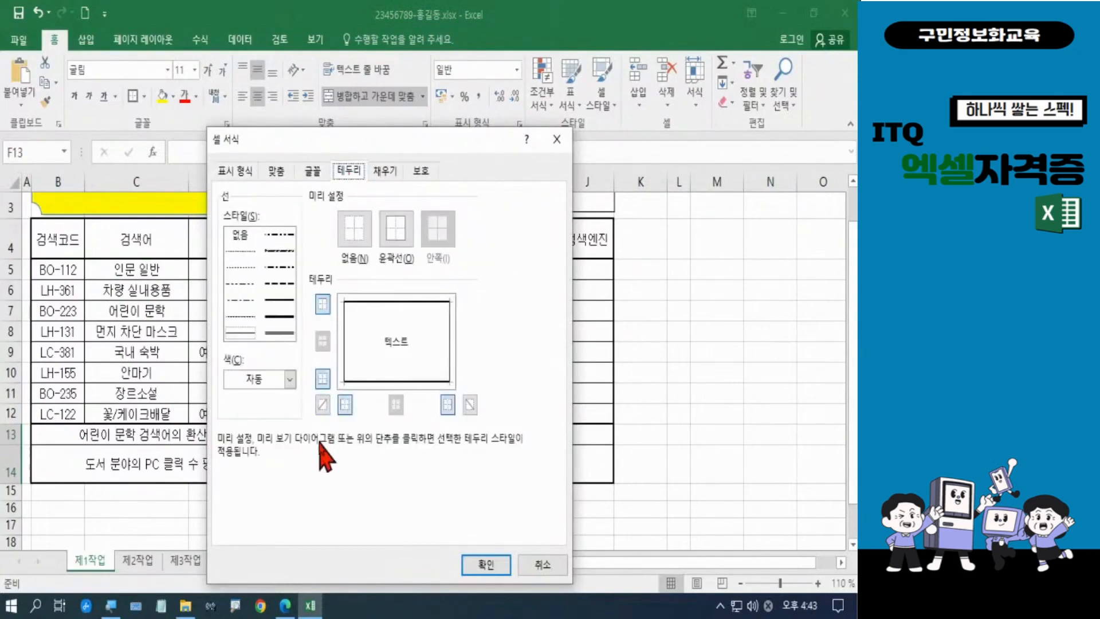
click(323, 405)
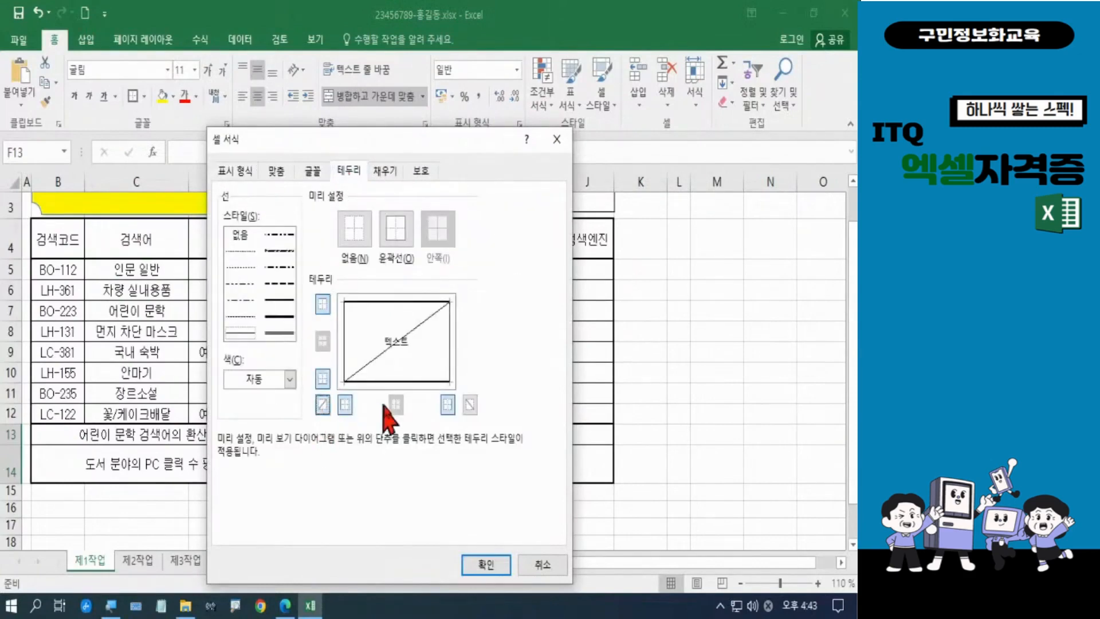
click(470, 405)
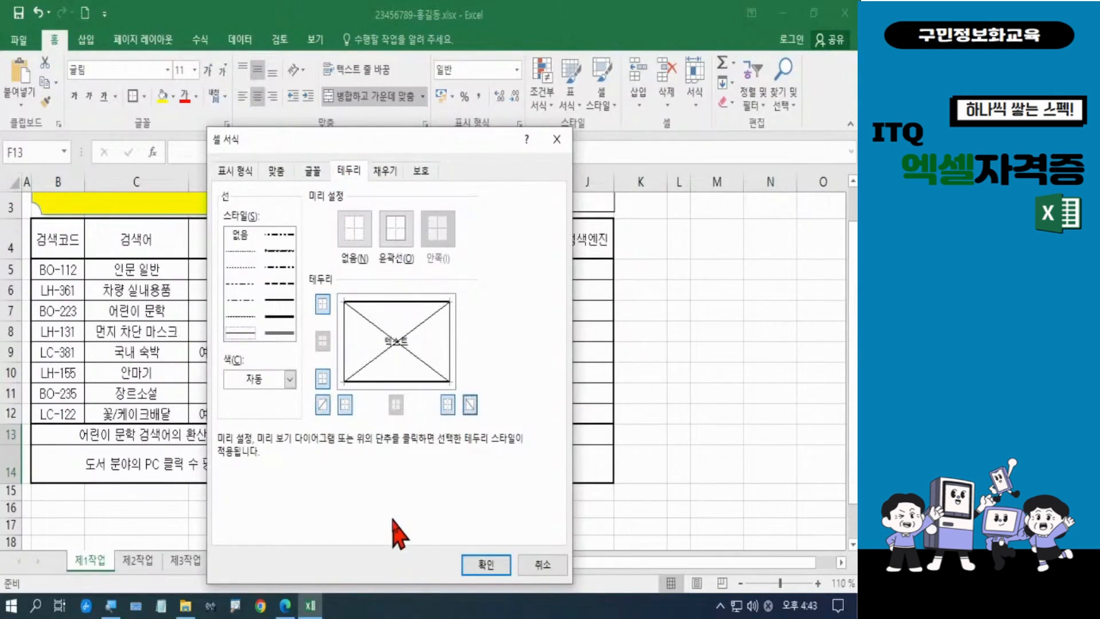
click(493, 569)
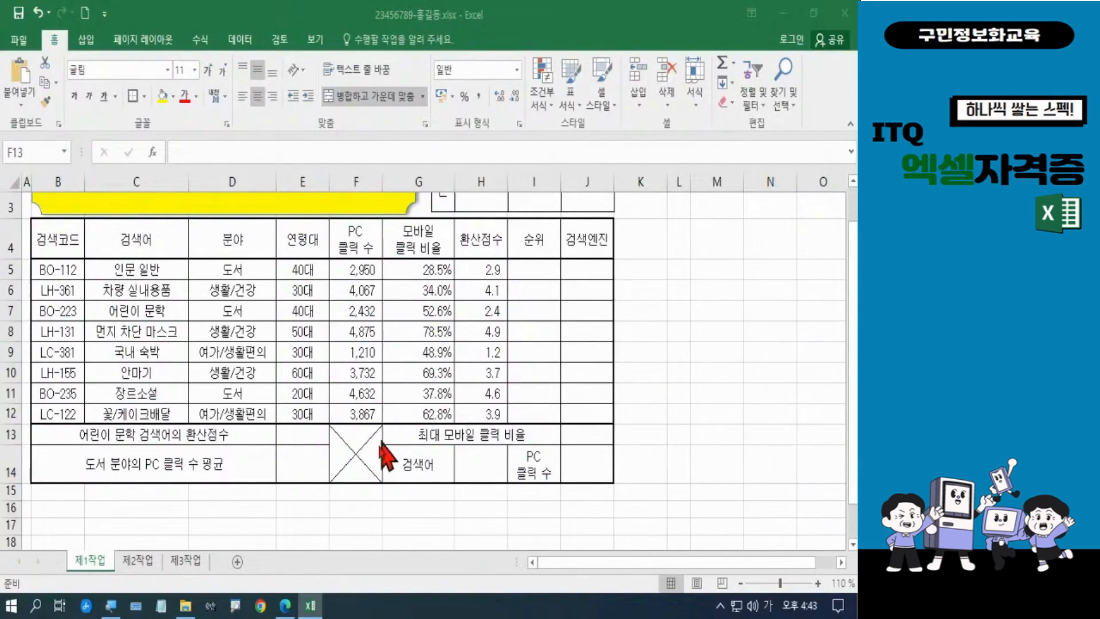
- Examine the cell fill colour condition in GE11-12A.pdf in Edge, and return to the Excel workbook
click(284, 606)
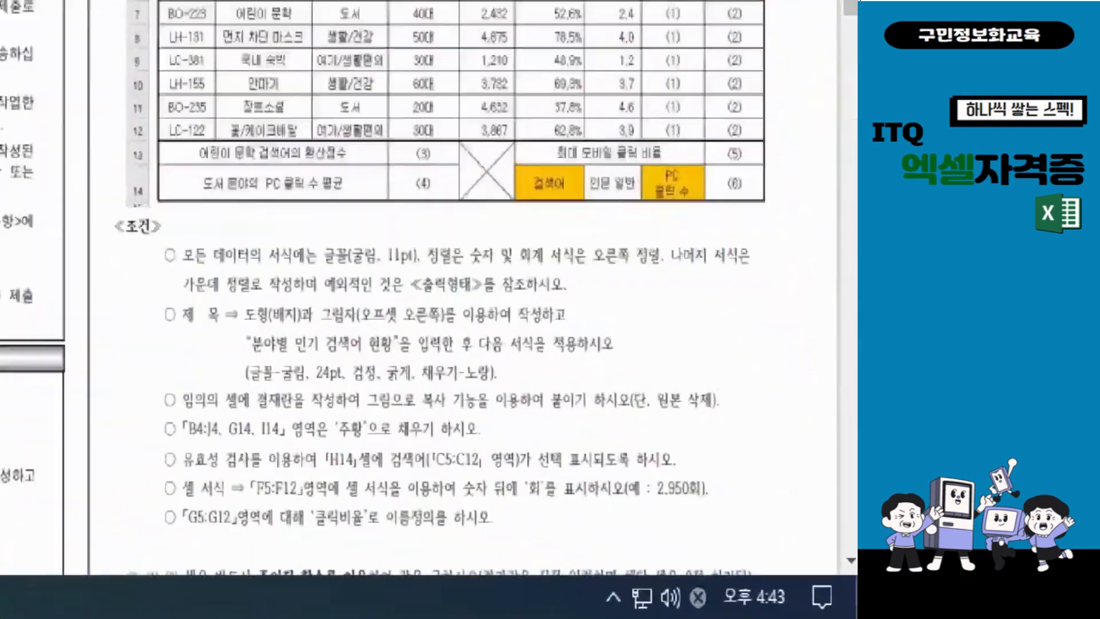
click(430, 535)
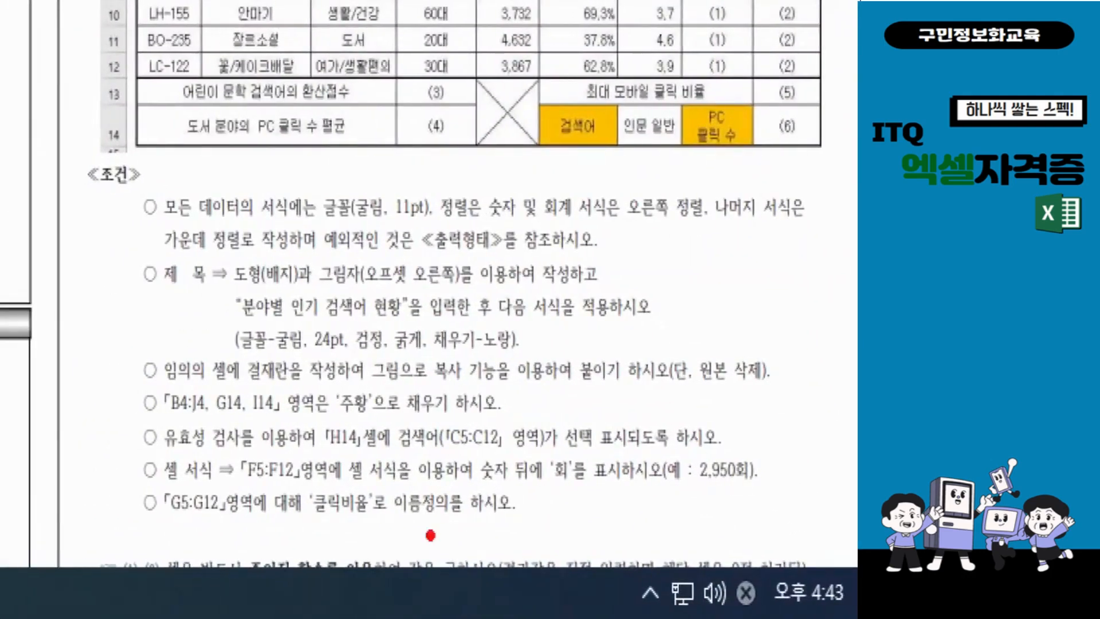
drag(158, 378, 213, 433)
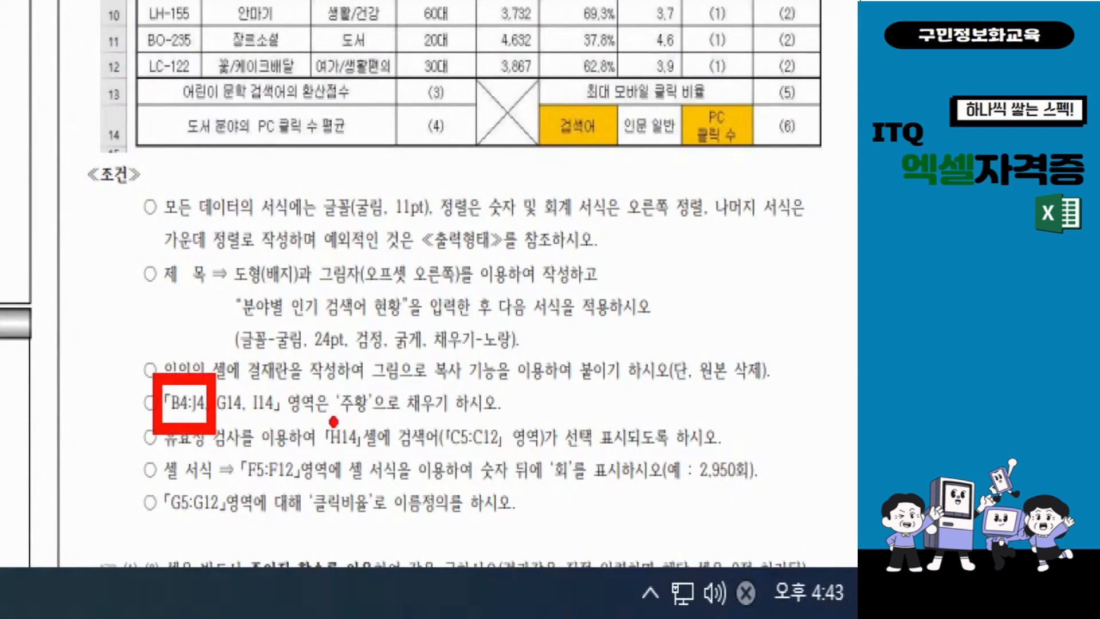
drag(332, 422, 383, 422)
drag(217, 414, 289, 421)
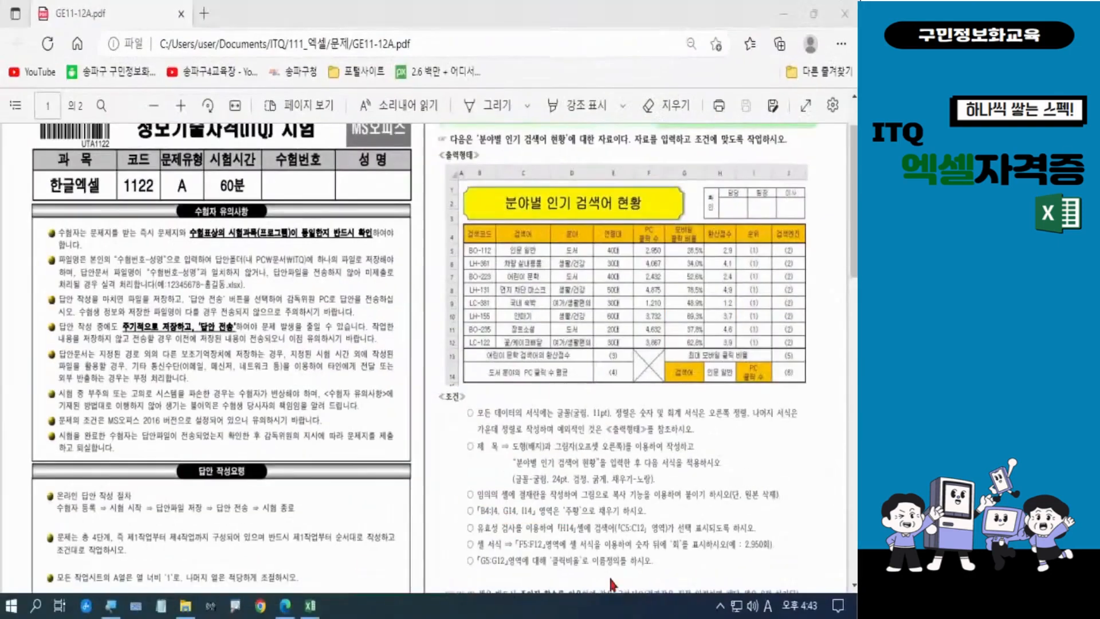
click(310, 606)
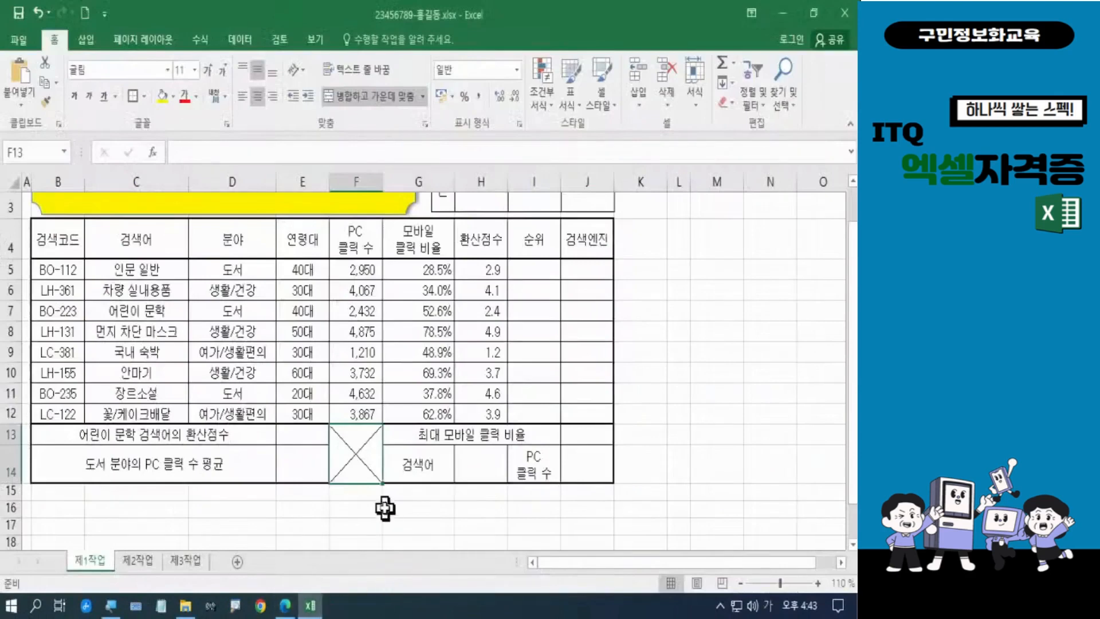
- Fill the header cells B4:J4 together with G14 and I14 with the standard orange colour
drag(62, 239, 564, 239)
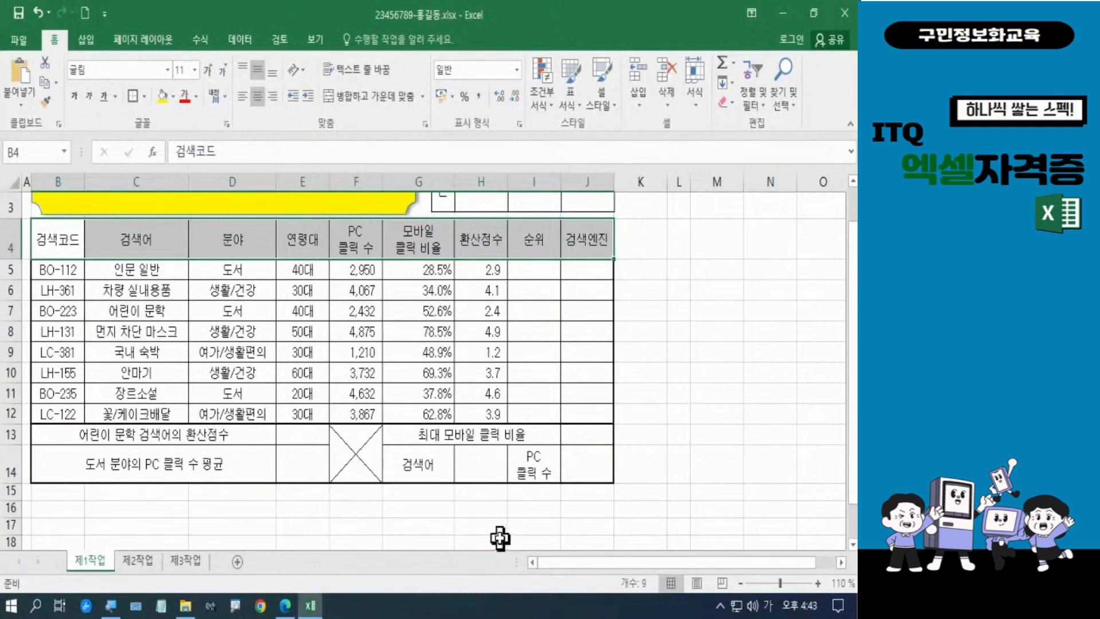
ctrl+click(423, 463)
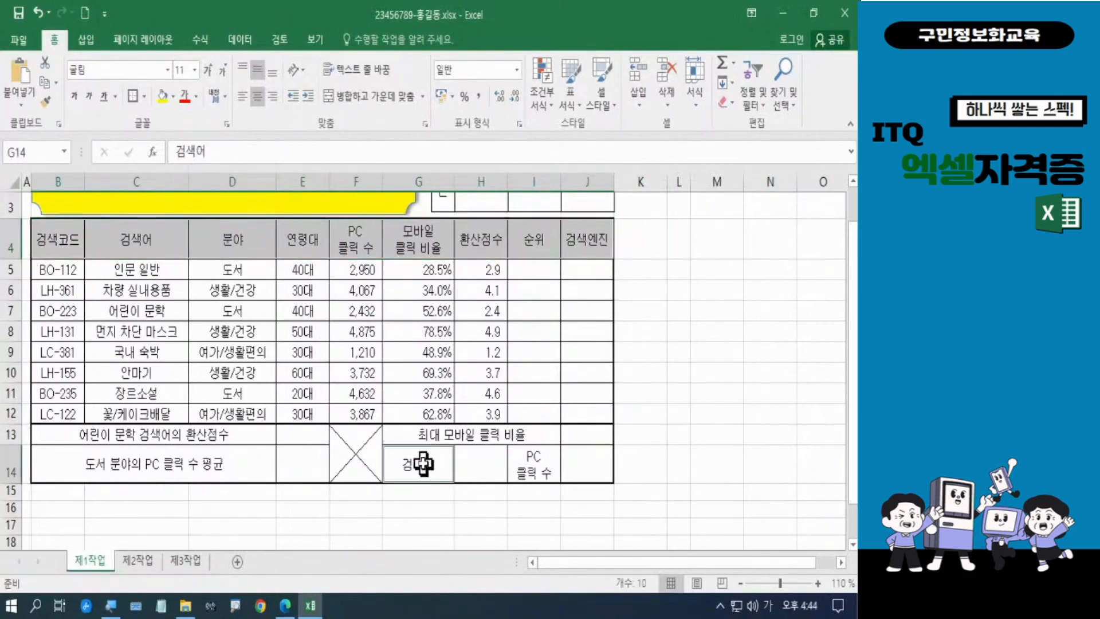
ctrl+click(522, 464)
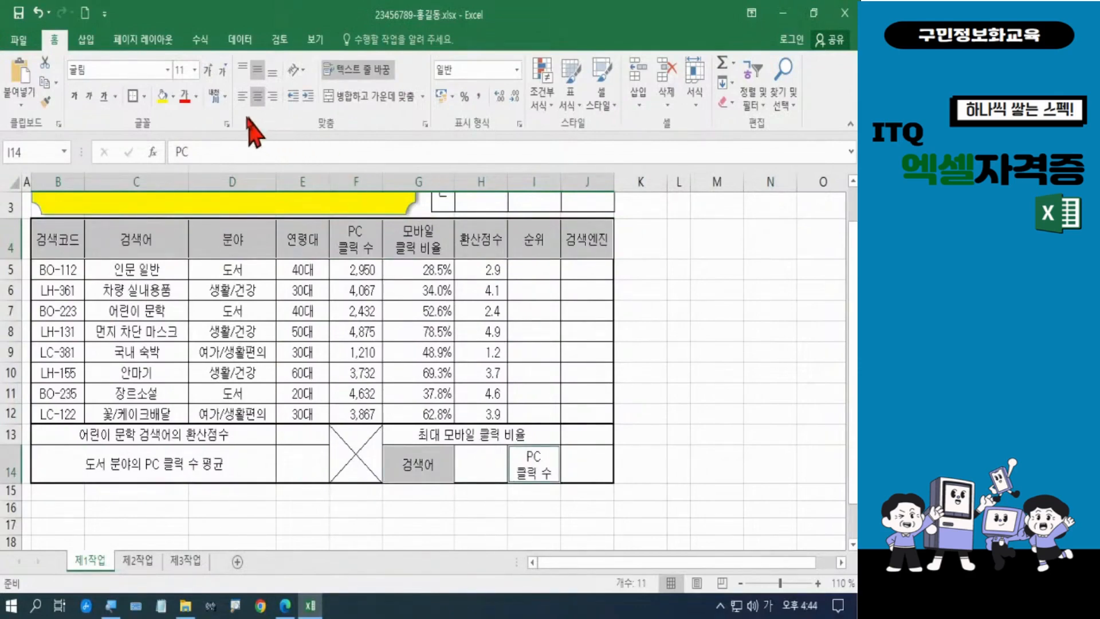
click(173, 96)
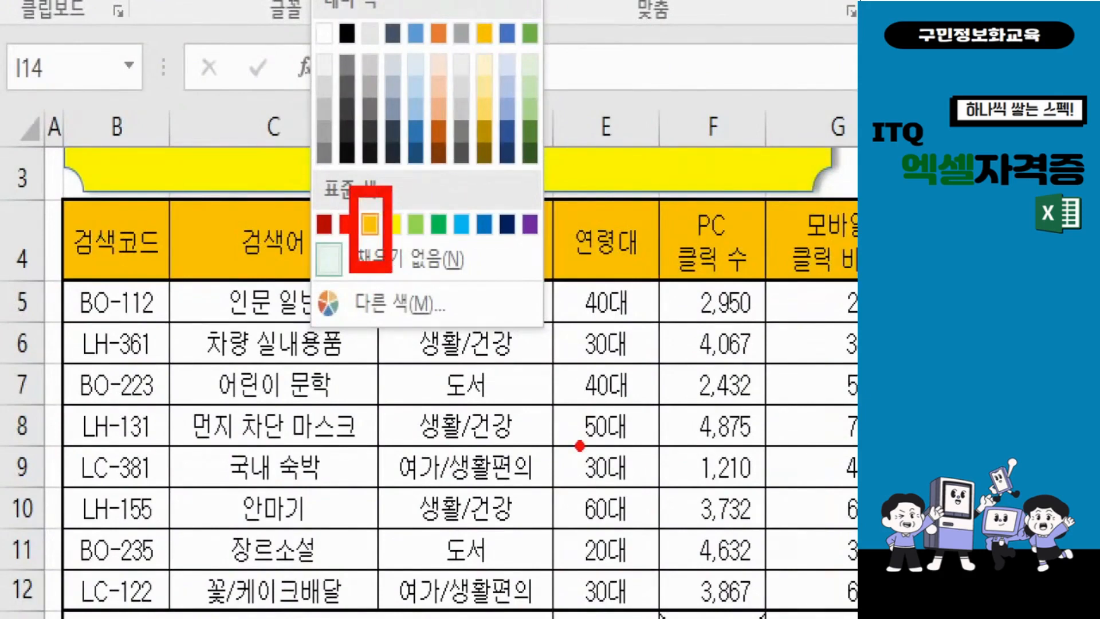
key(Escape)
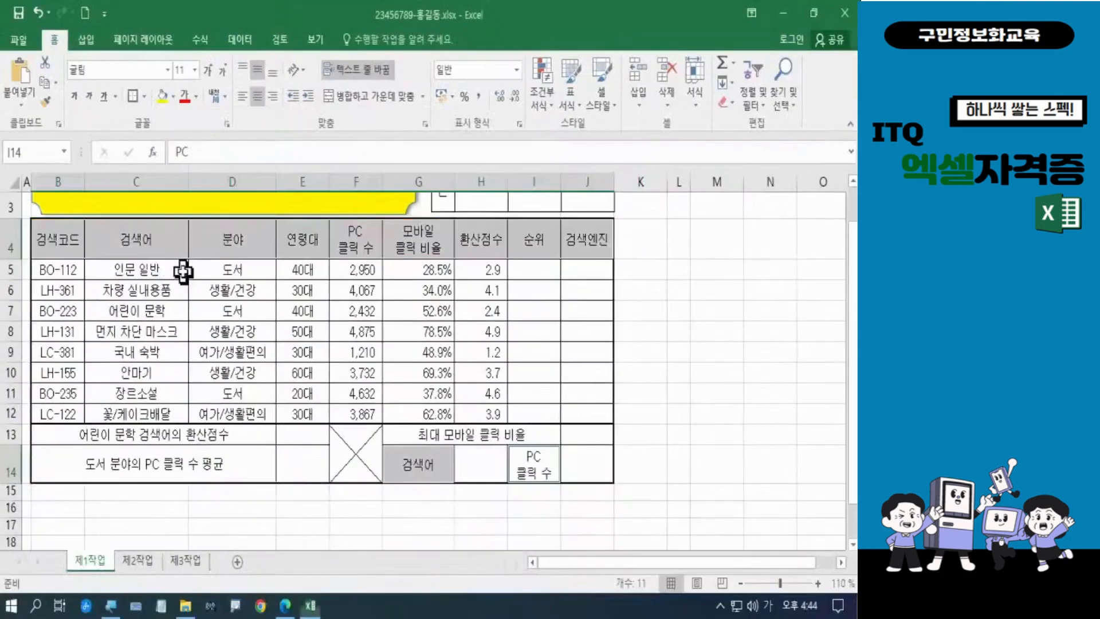
click(173, 97)
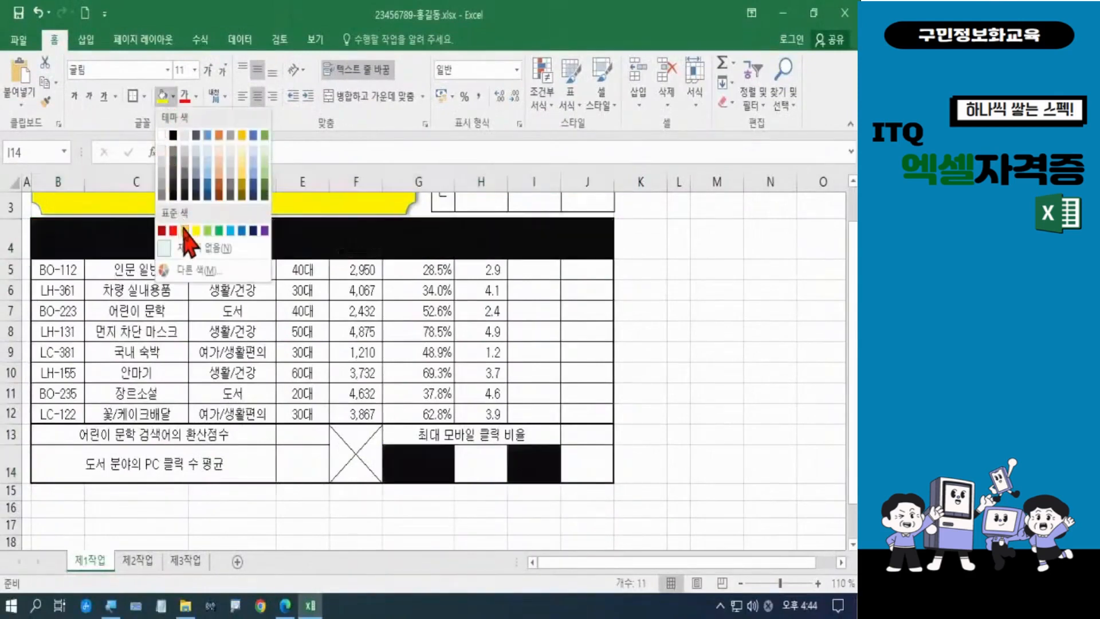
click(241, 184)
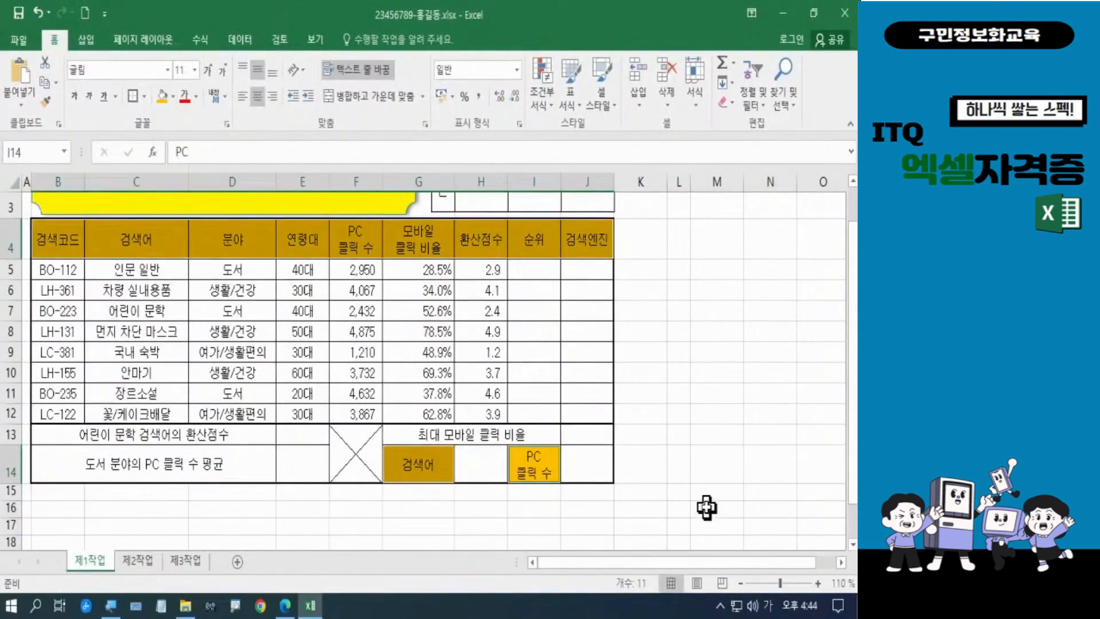
click(732, 506)
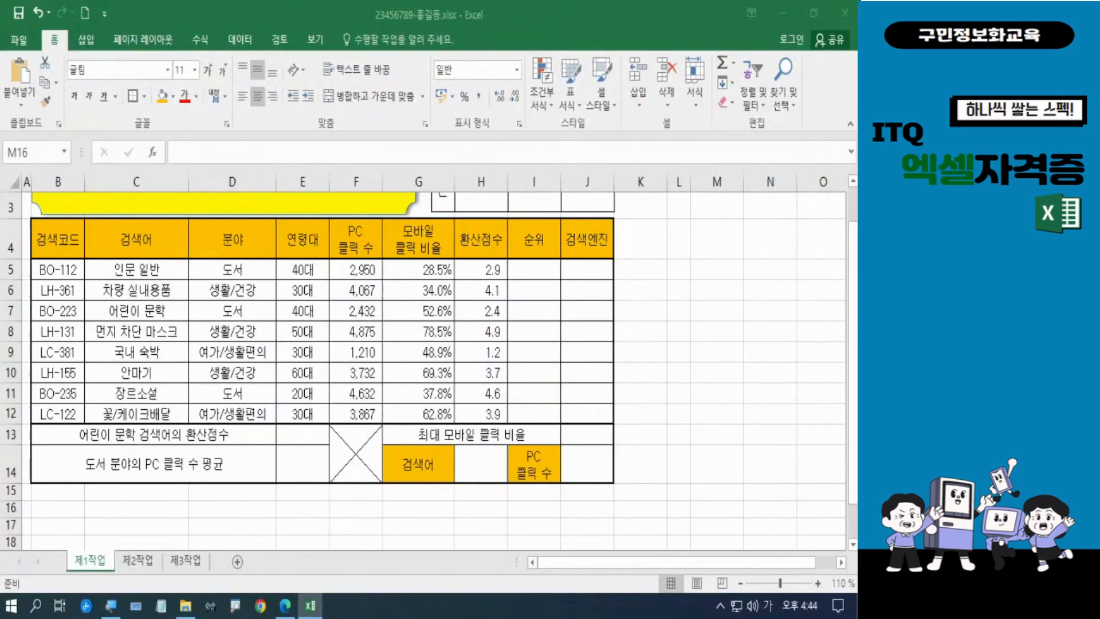
- Examine the data validation condition for cell H14 in GE11-12A.pdf in Edge, and return to the Excel workbook
click(285, 606)
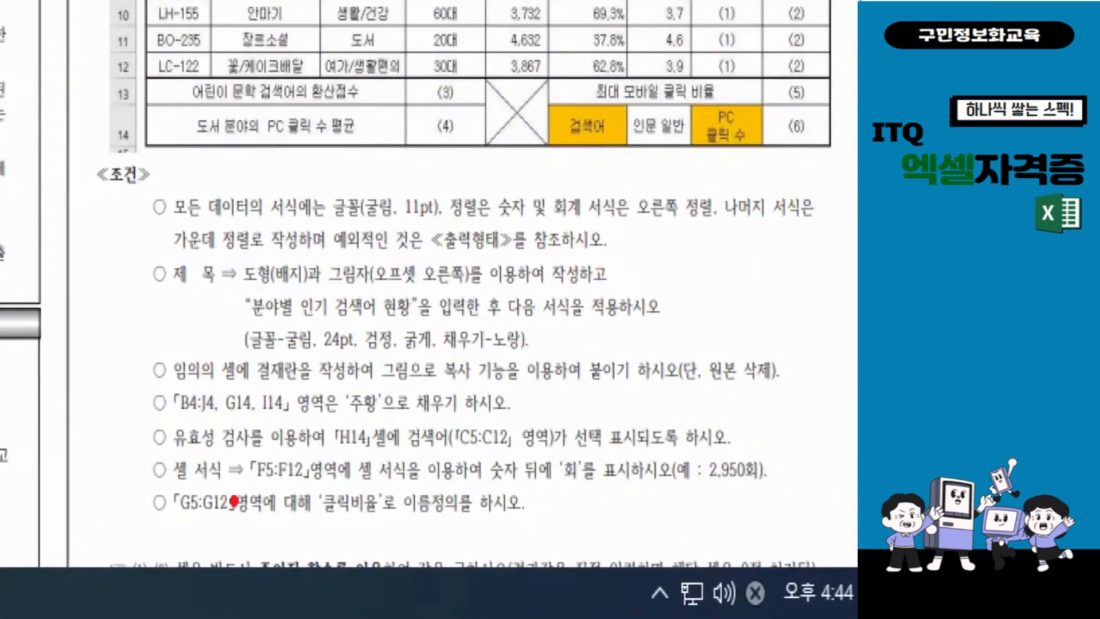
mouse_move(133, 403)
mouse_down()
mouse_move(181, 448)
mouse_move(345, 476)
mouse_move(317, 476)
mouse_up()
mouse_move(326, 403)
mouse_down()
mouse_move(355, 458)
mouse_move(380, 475)
mouse_move(518, 467)
mouse_up()
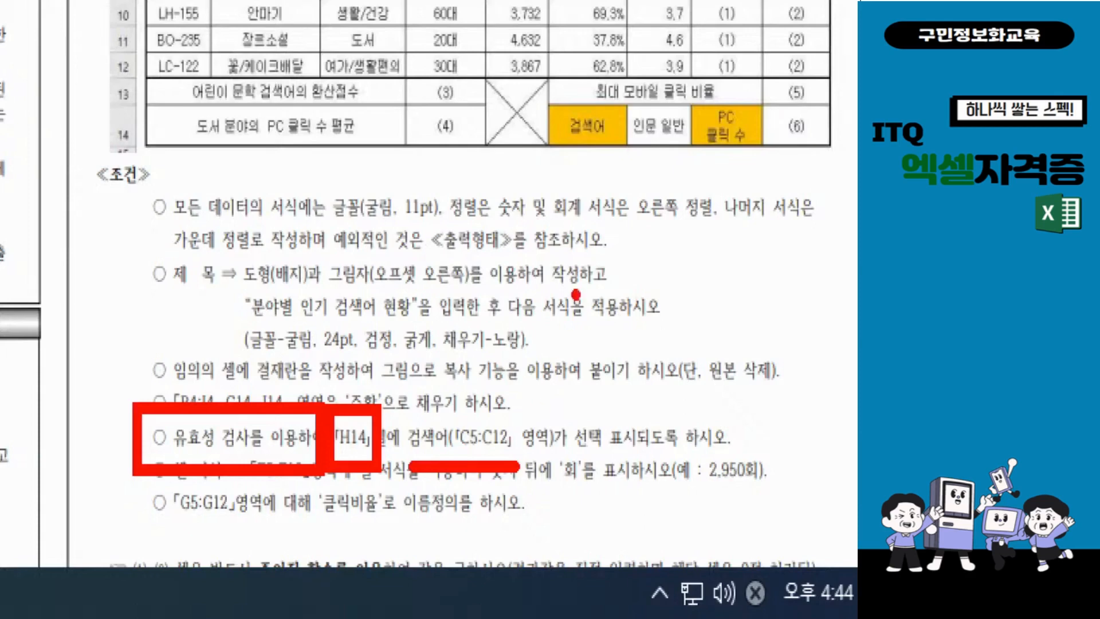
mouse_move(705, 150)
mouse_down()
mouse_move(625, 106)
mouse_move(666, 192)
mouse_up()
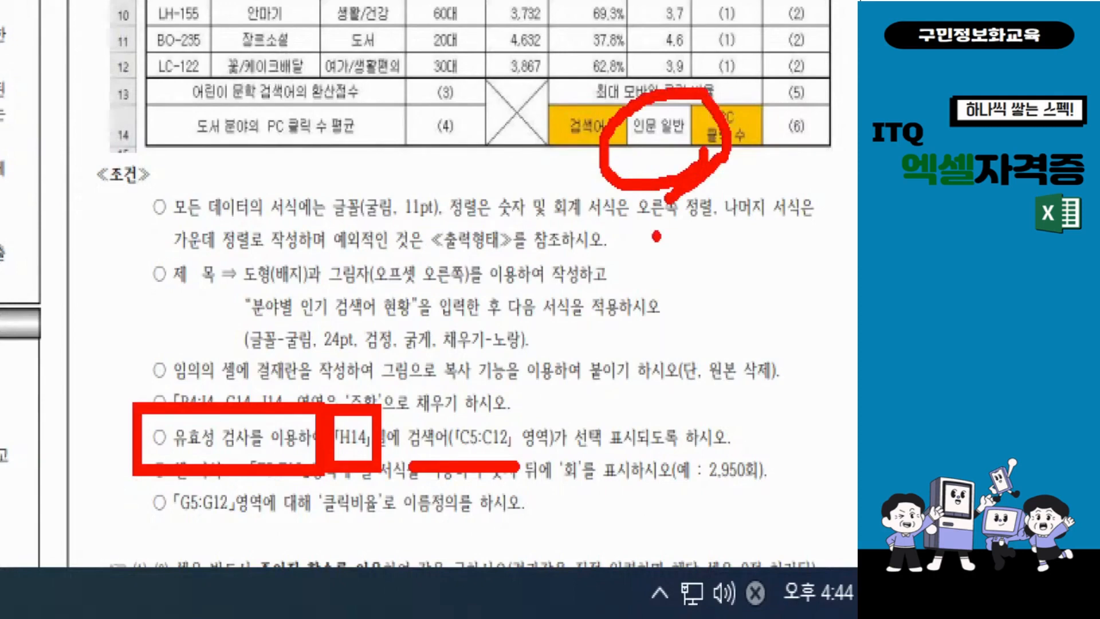
key(Escape)
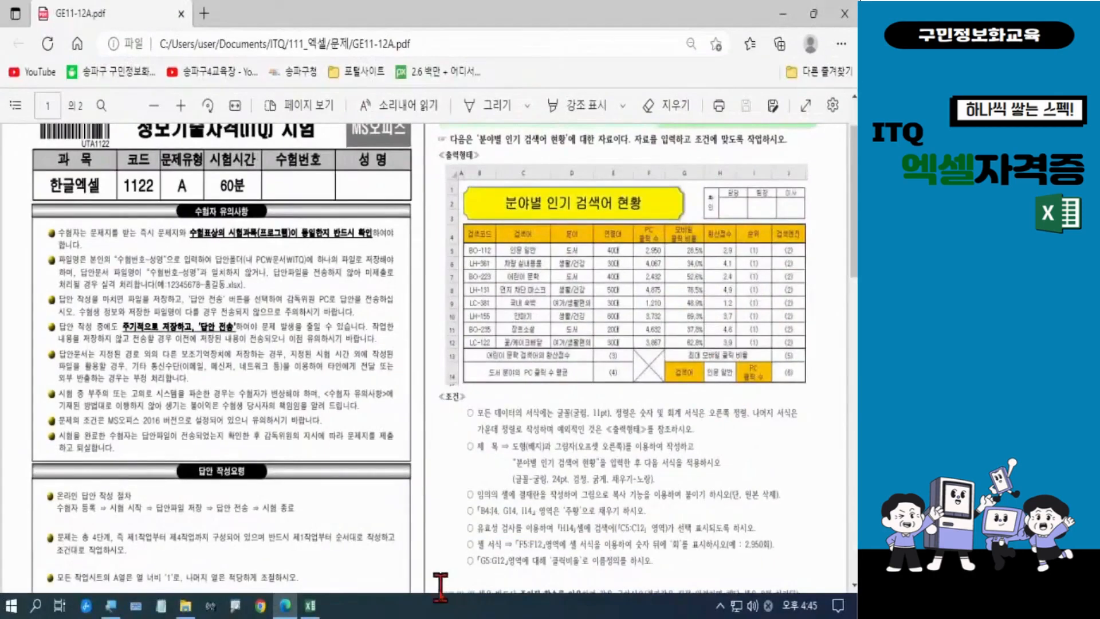
mouse_move(313, 603)
click(344, 533)
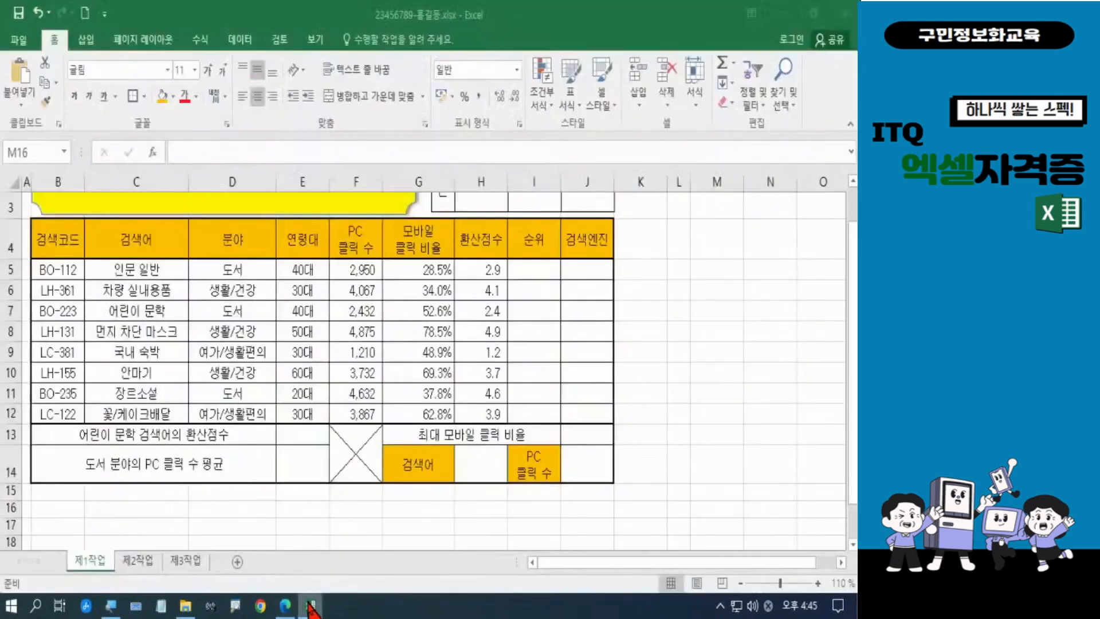
- Widen column H slightly and set the data validation of cell H14 to allow a list (목록)
click(481, 469)
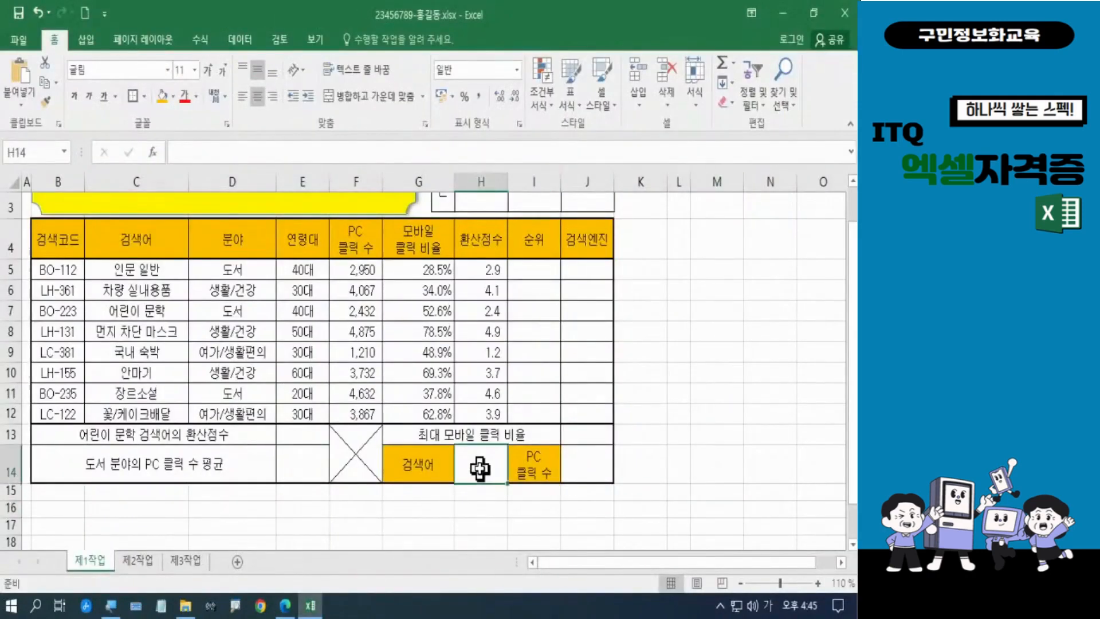
drag(508, 190, 518, 189)
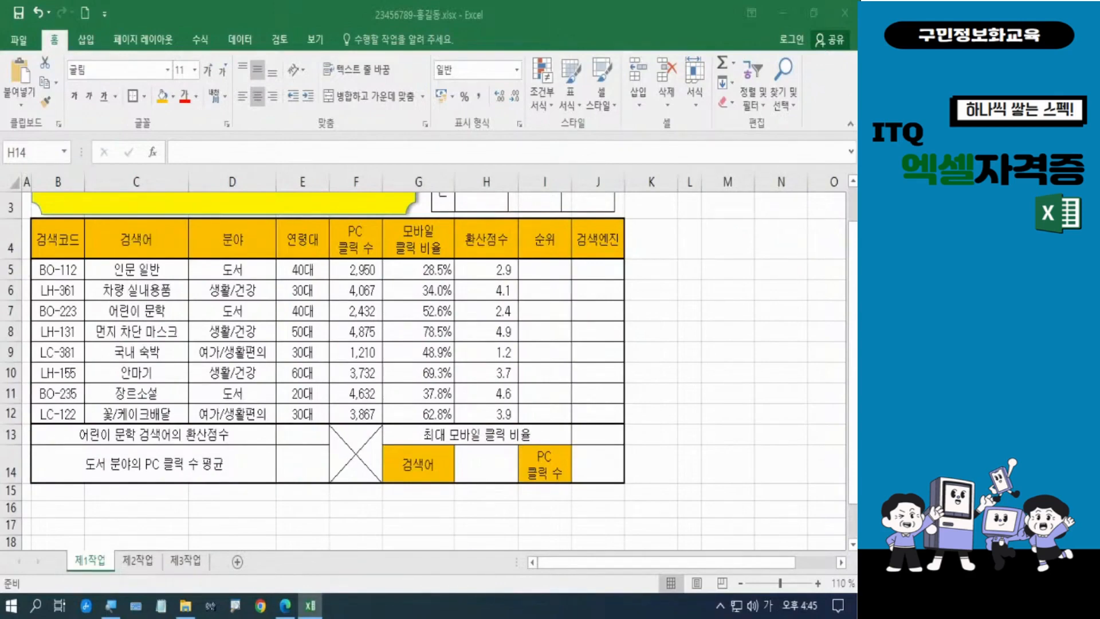
click(486, 464)
click(230, 41)
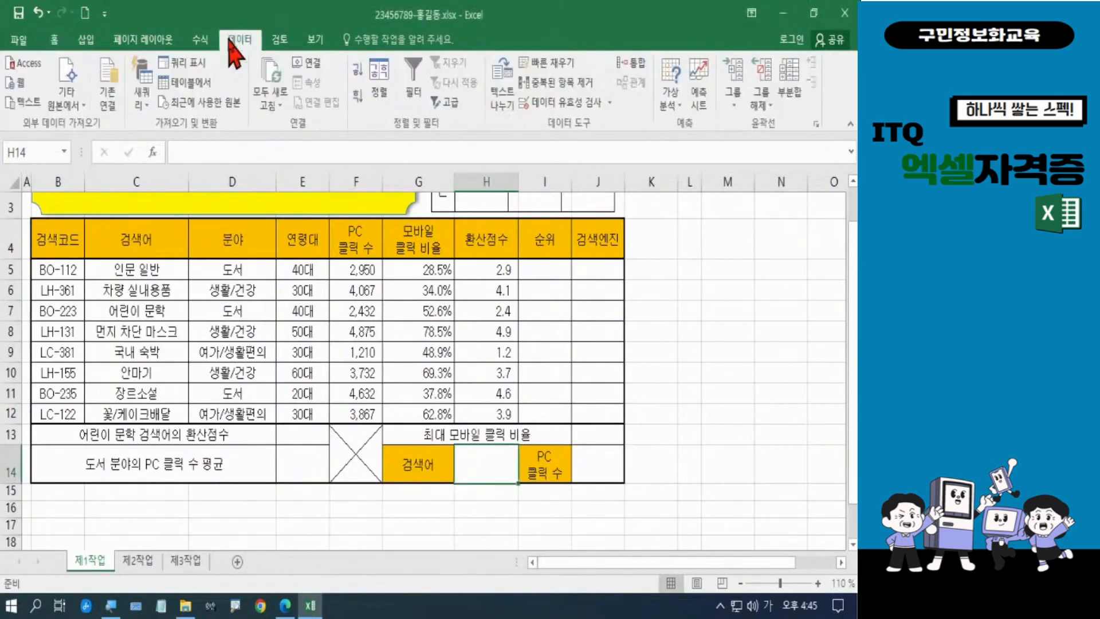
click(554, 103)
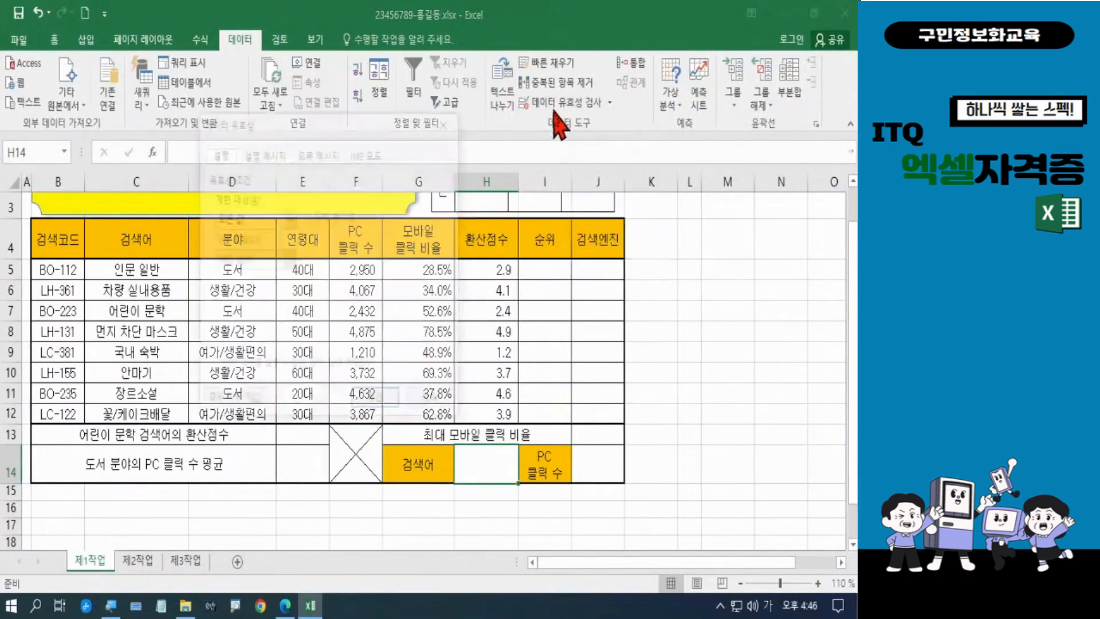
drag(370, 124, 640, 107)
click(560, 202)
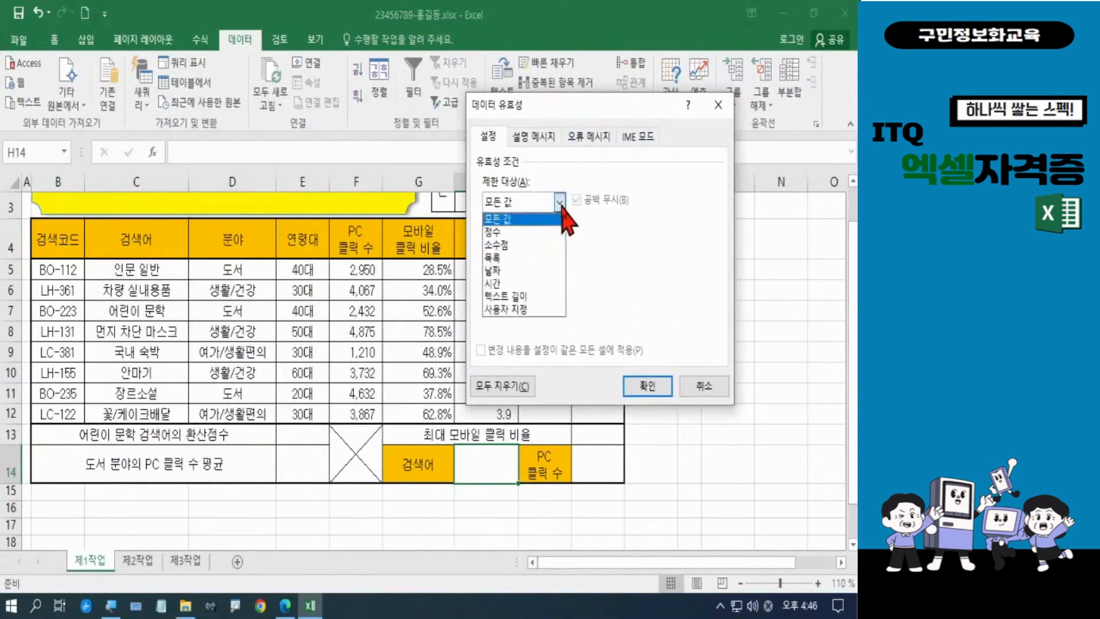
click(531, 258)
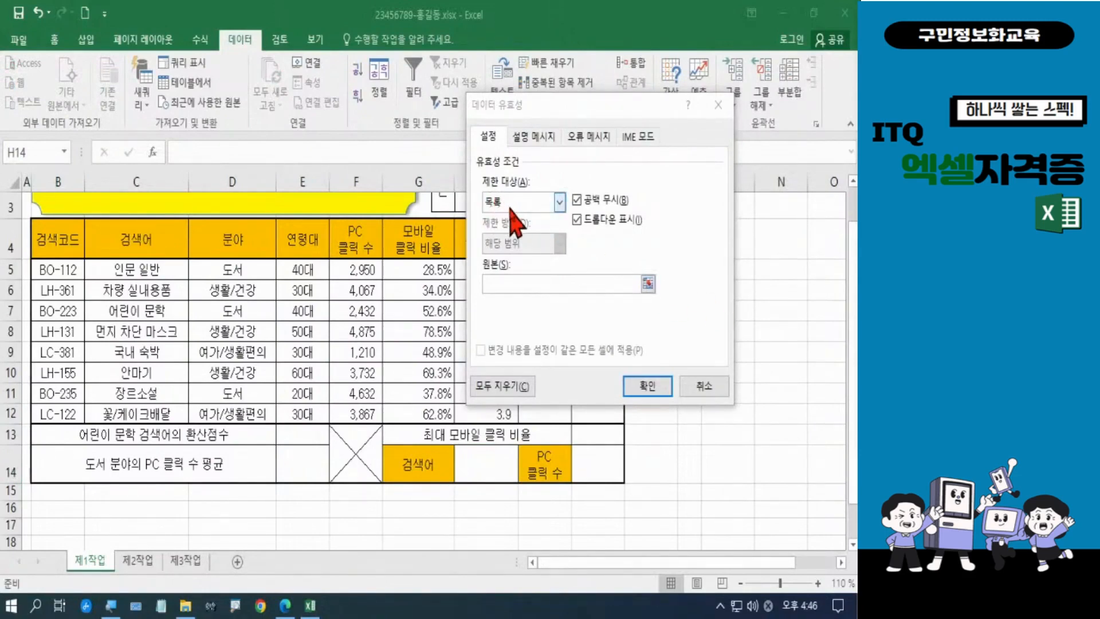
- Use C5:C12 as the source of H14's validation list, and choose 인문 일반 from the cell's list
click(509, 281)
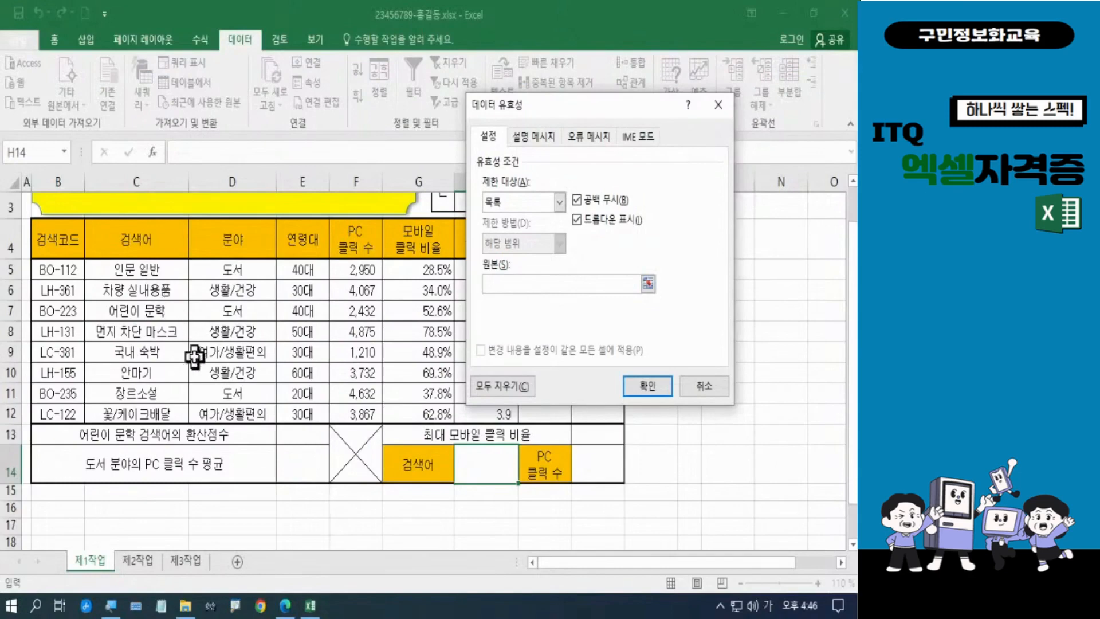
key(ctrl+2)
mouse_move(83, 257)
mouse_down()
mouse_move(194, 405)
mouse_move(189, 428)
mouse_move(164, 398)
mouse_move(275, 434)
mouse_move(465, 459)
mouse_move(410, 474)
mouse_up()
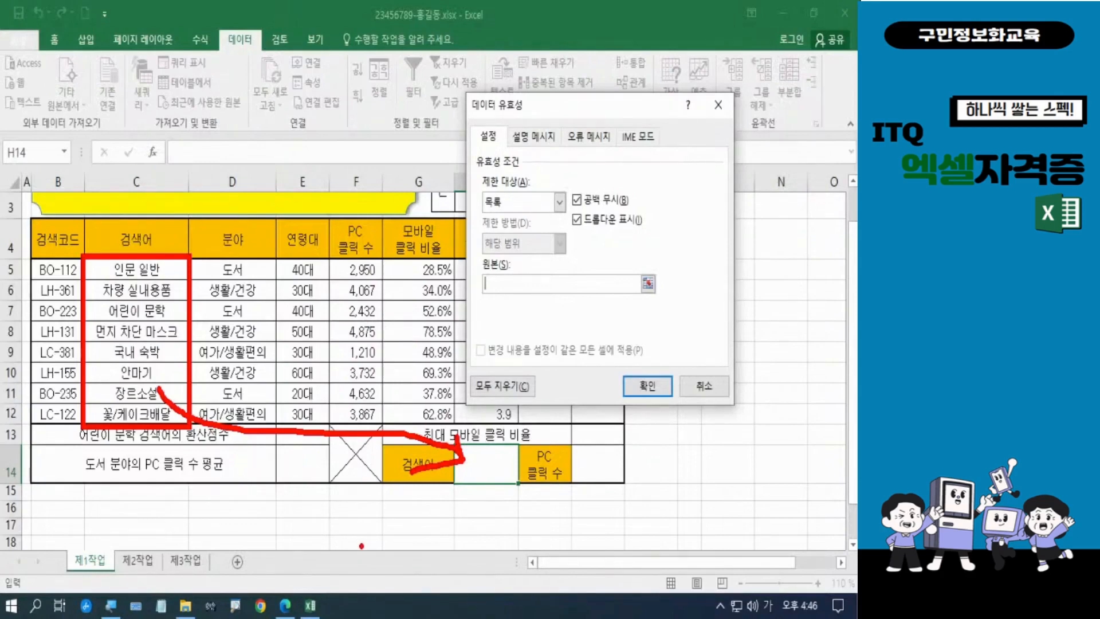
key(Escape)
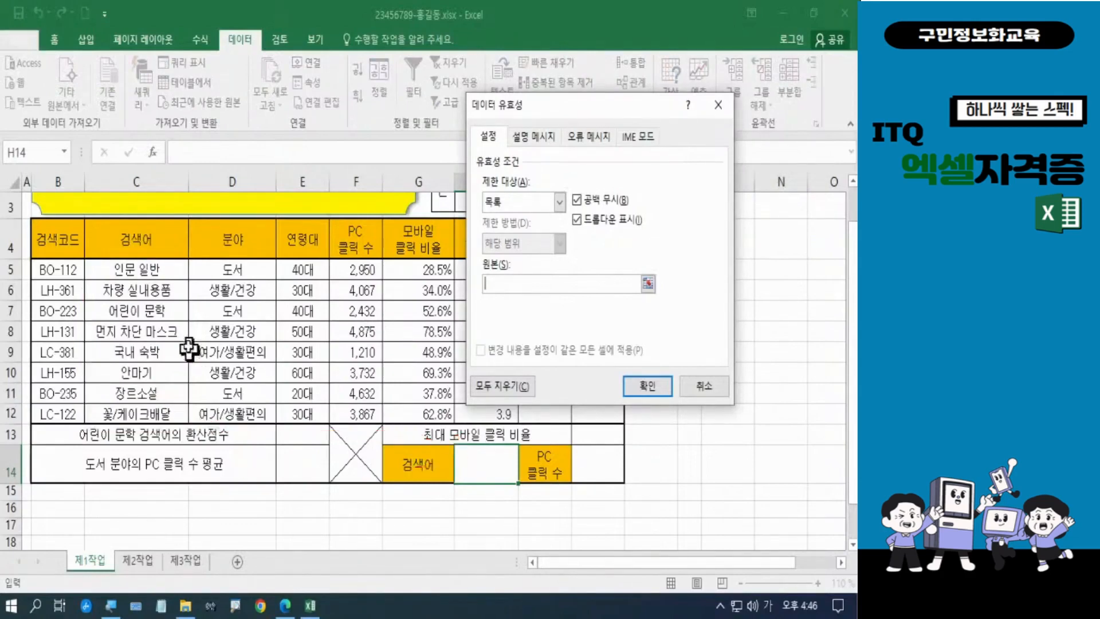
drag(152, 269, 154, 414)
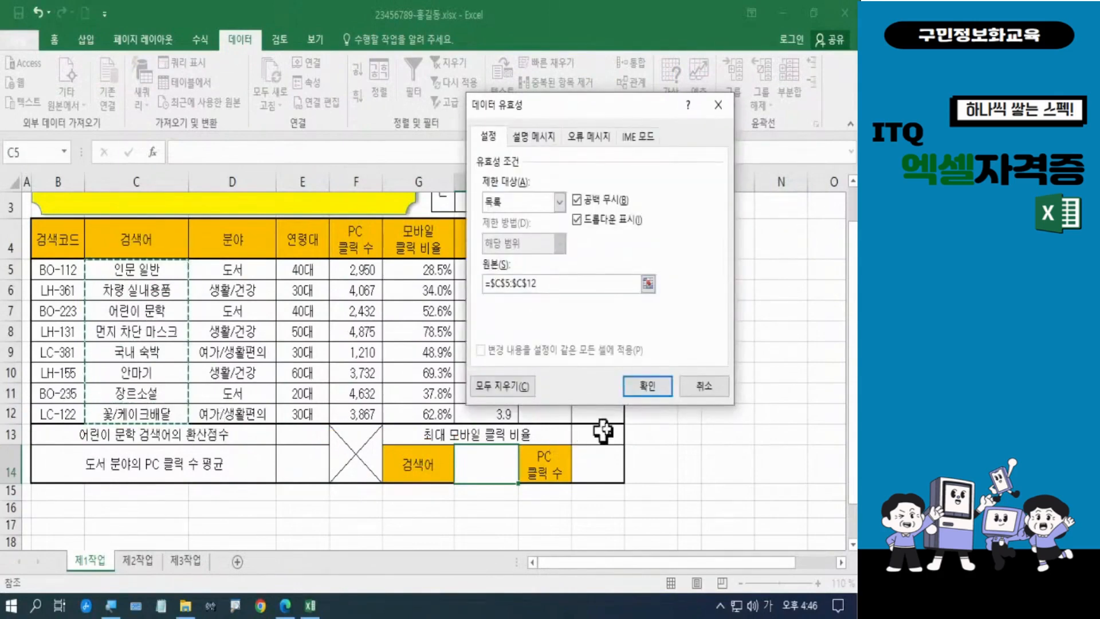
click(659, 394)
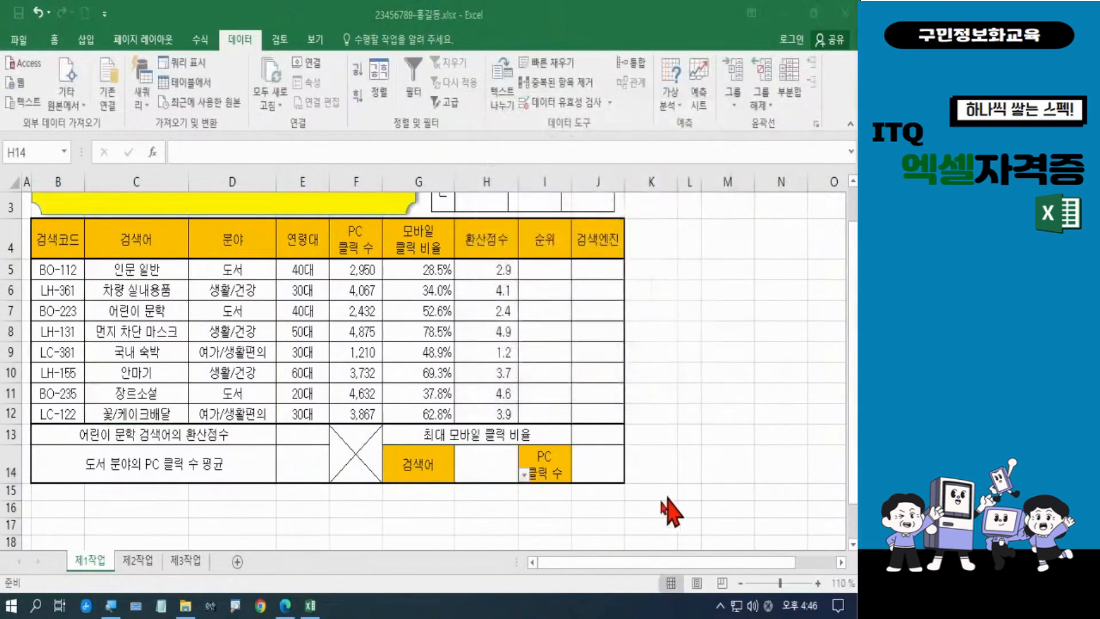
click(523, 474)
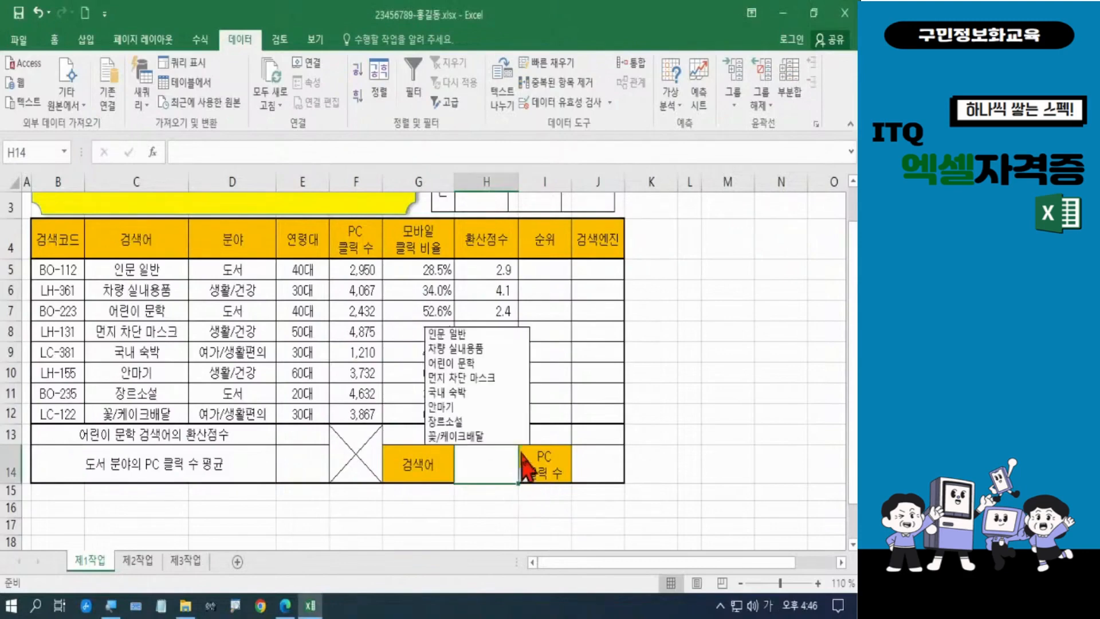
click(483, 335)
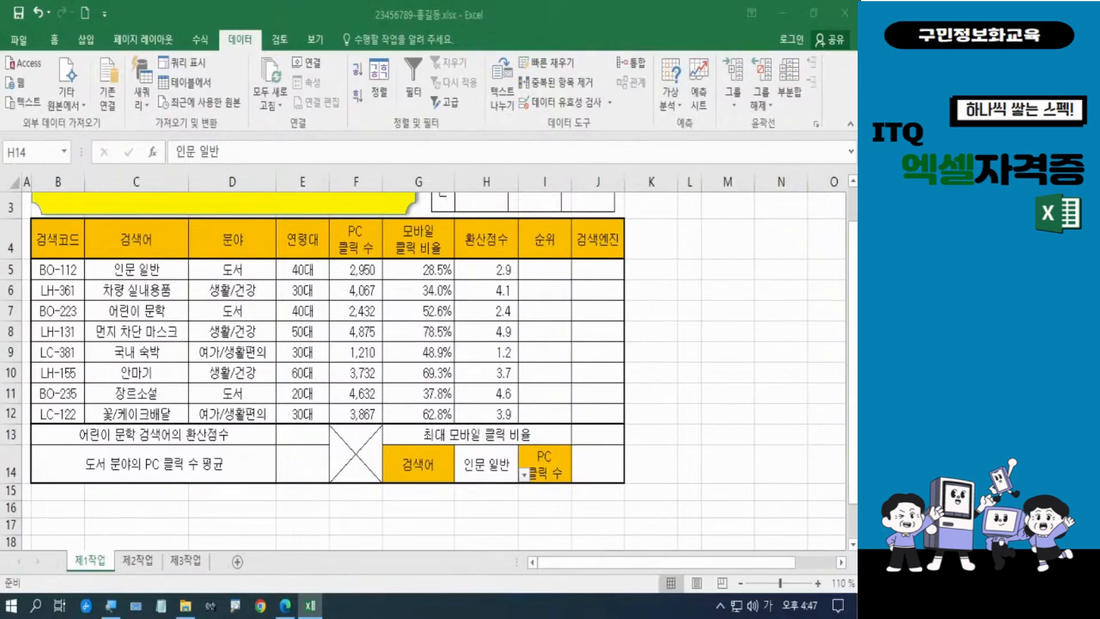
- Switch to GE11-12A.pdf in Edge and examine the number format condition for F5:F12
key(Hangul)
click(285, 608)
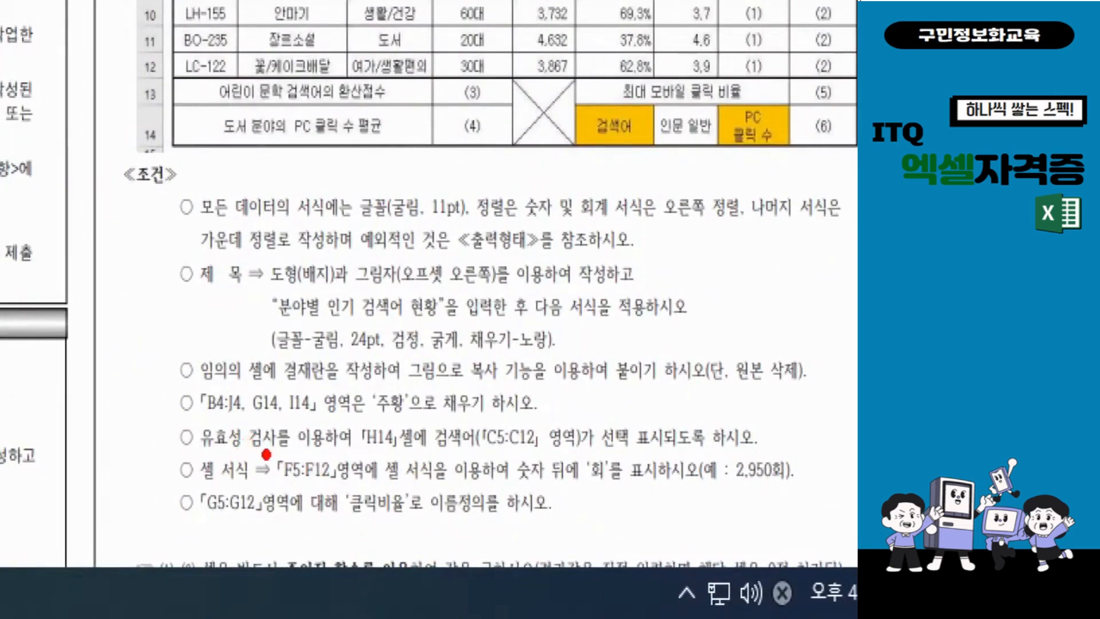
drag(261, 441, 350, 497)
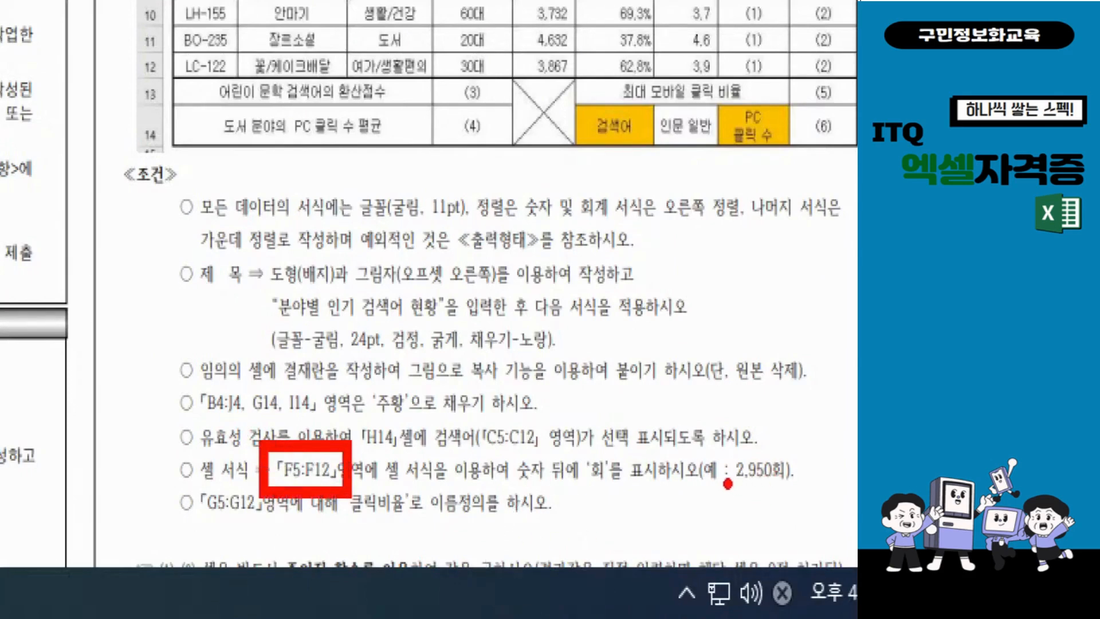
drag(728, 484, 778, 486)
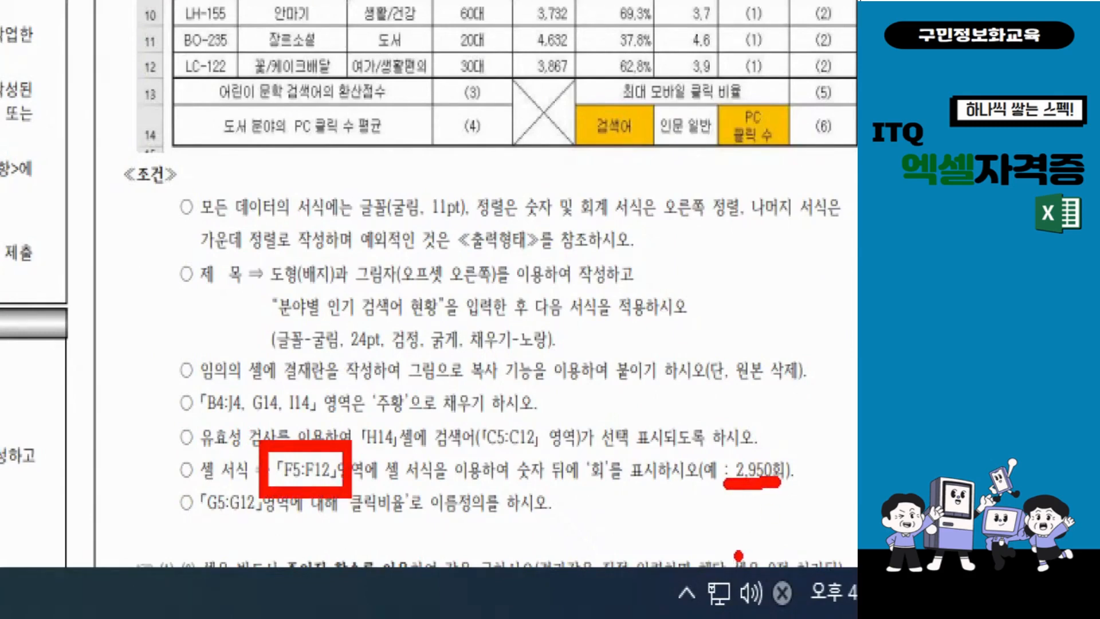
mouse_move(622, 478)
mouse_down()
mouse_move(585, 482)
mouse_move(589, 445)
mouse_move(613, 450)
mouse_move(622, 495)
mouse_up()
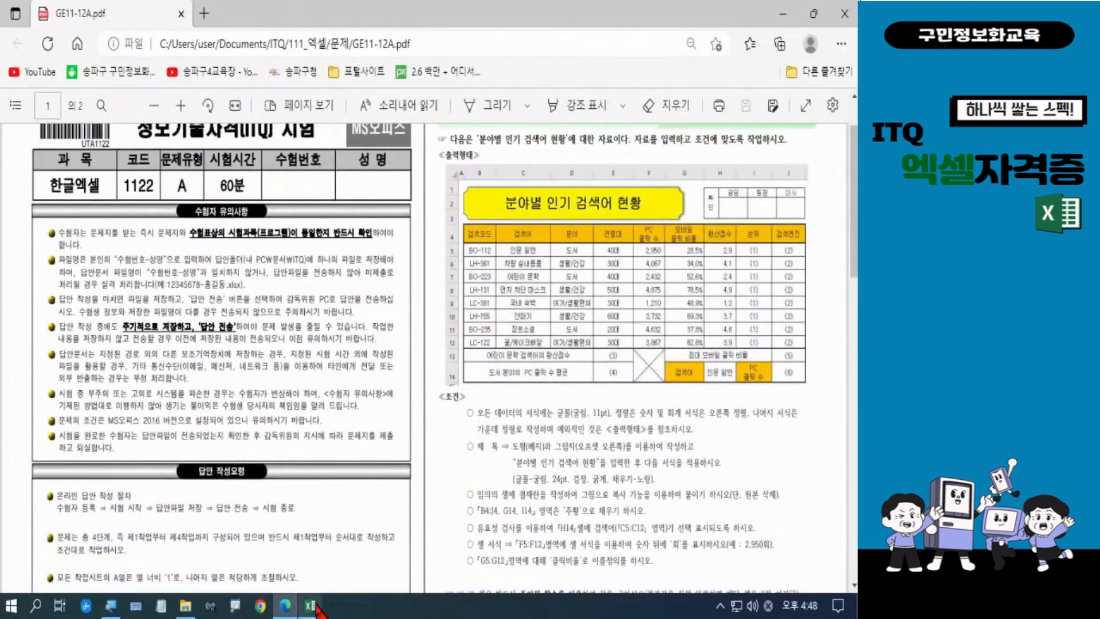
- Return to the Excel workbook and open the custom (사용자 지정) number format settings for cells F5:F12
click(311, 606)
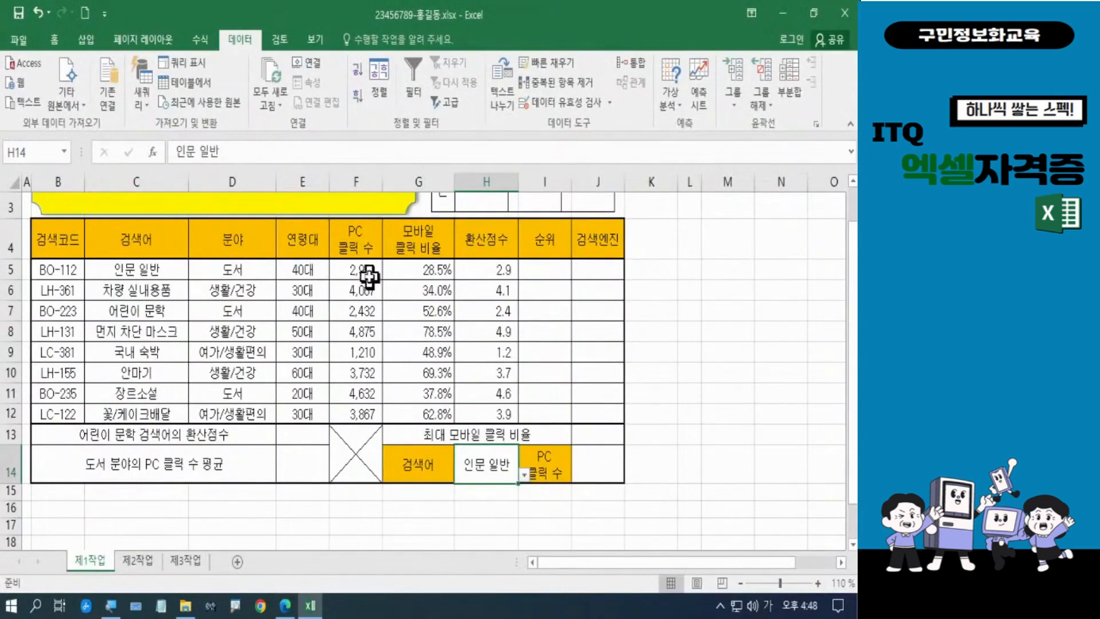
drag(369, 277, 367, 414)
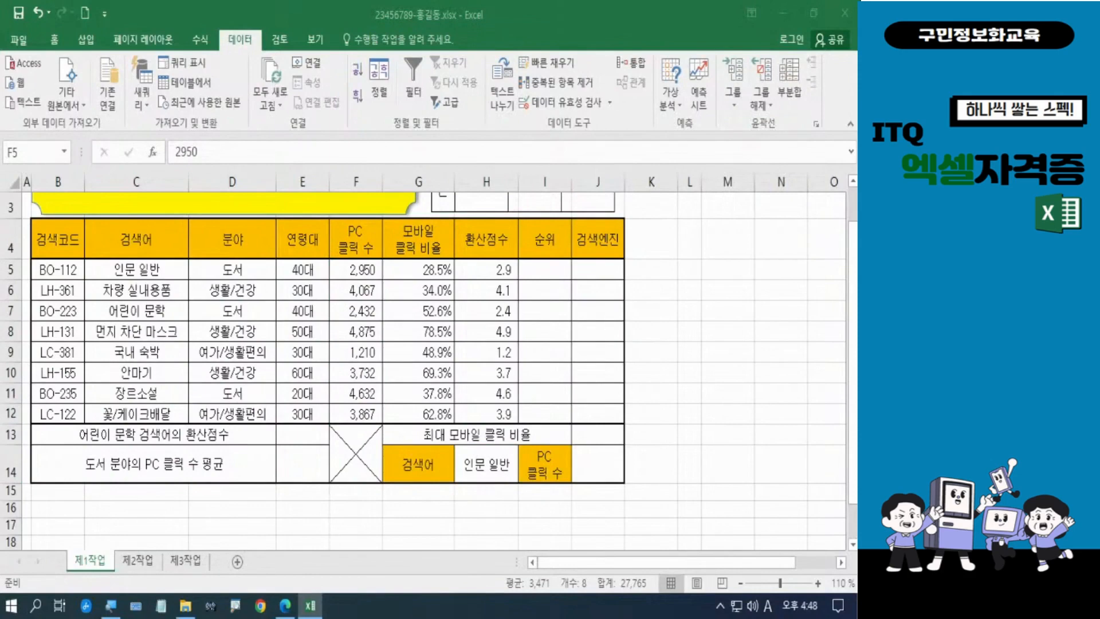
key(Hangul)
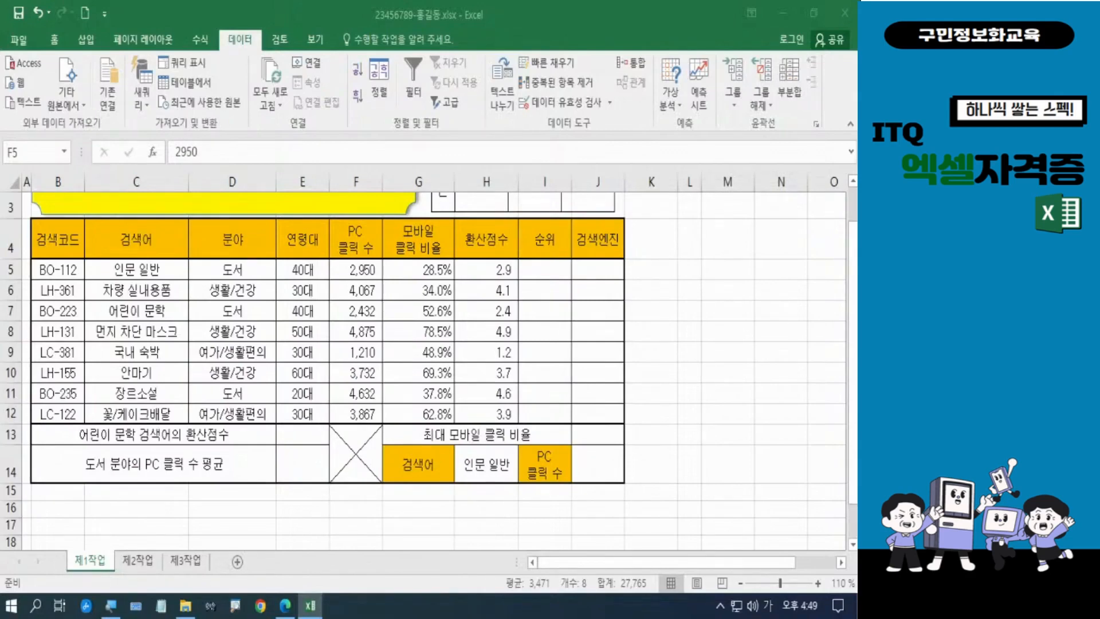
key(Hangul)
key(Hangul)
key(ctrl+shift+Down)
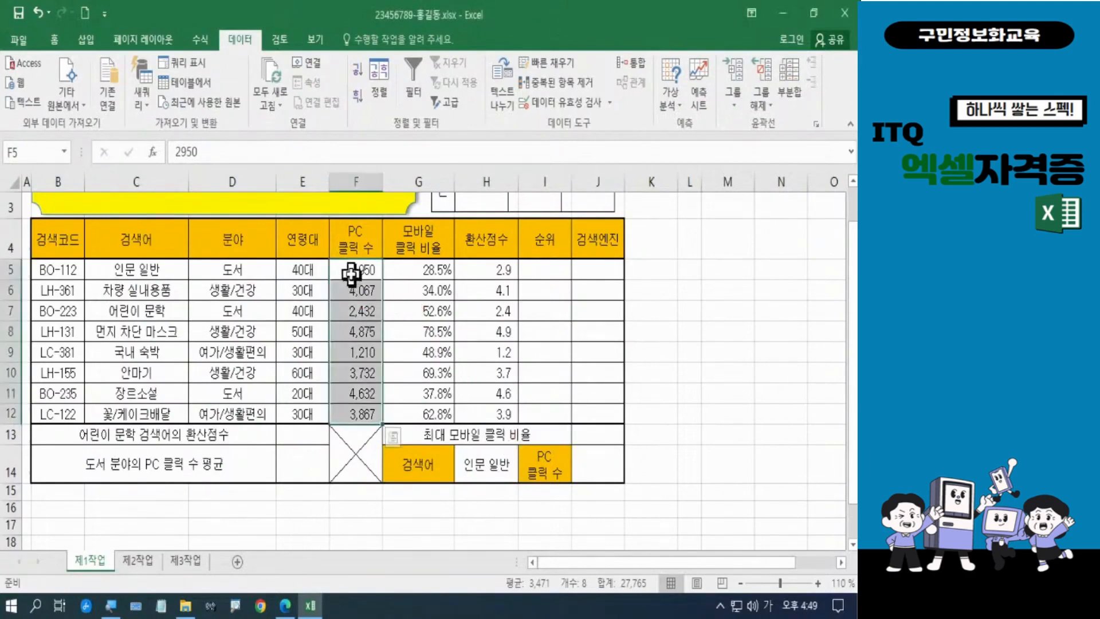
right_click(345, 406)
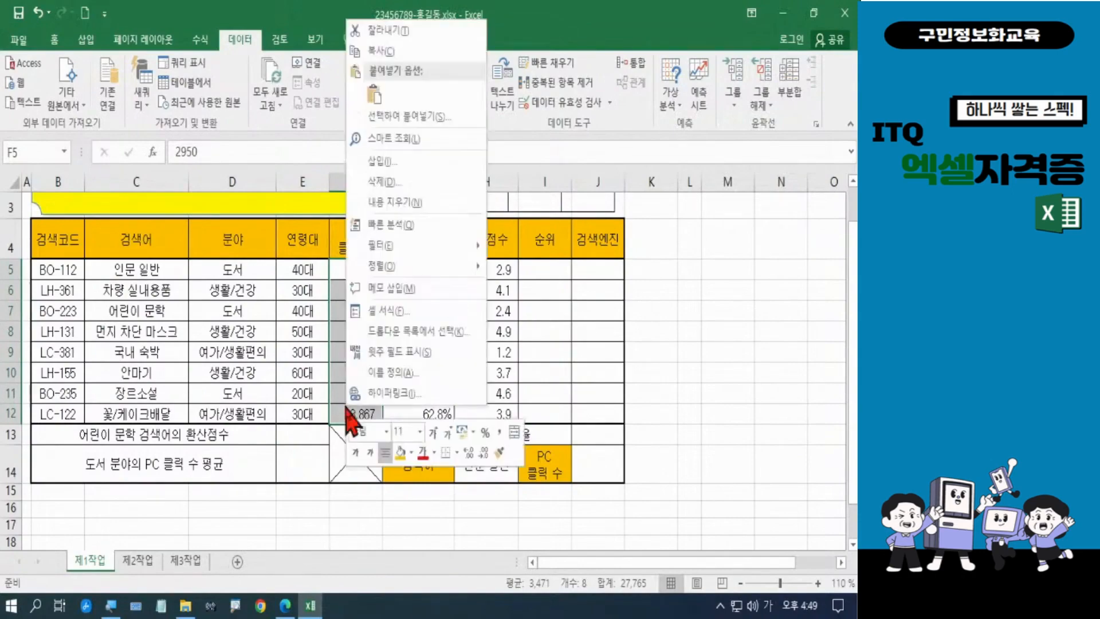
click(378, 313)
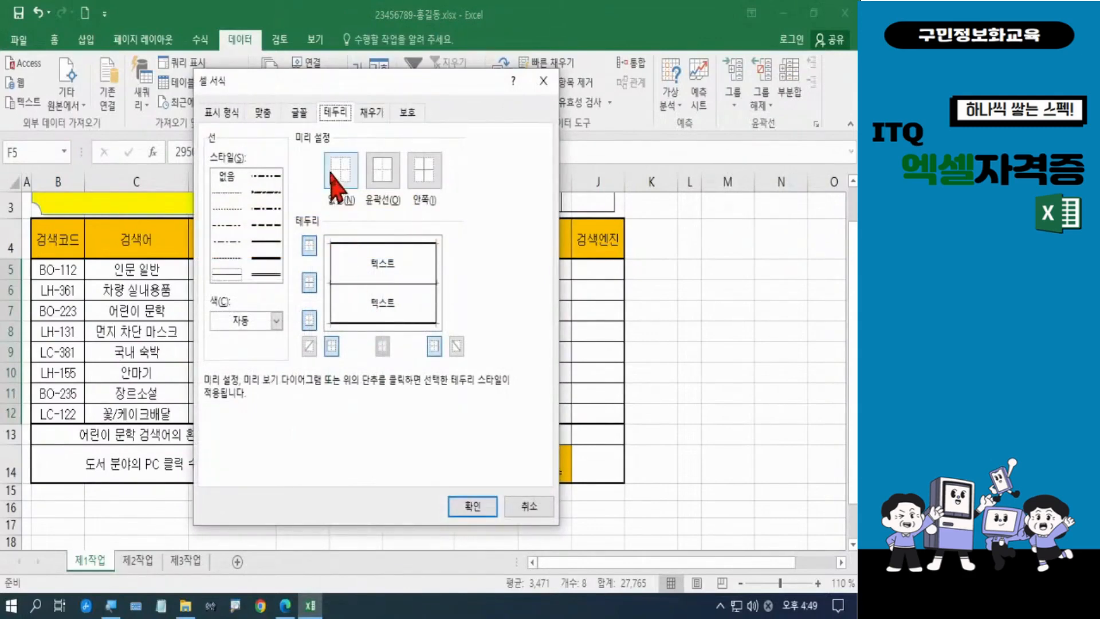
click(223, 113)
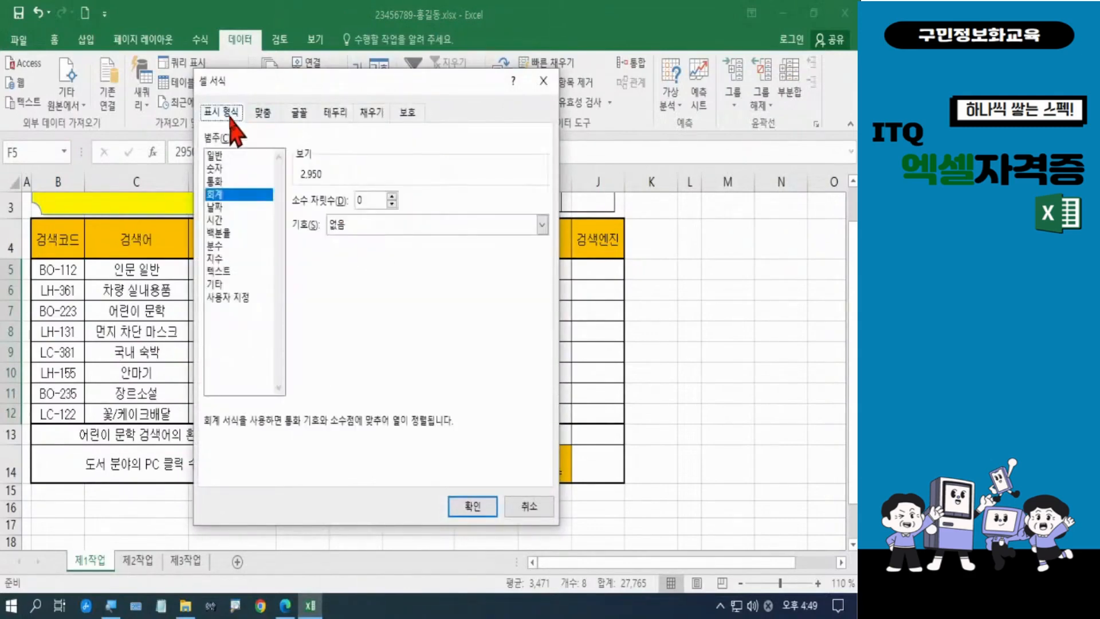
click(241, 297)
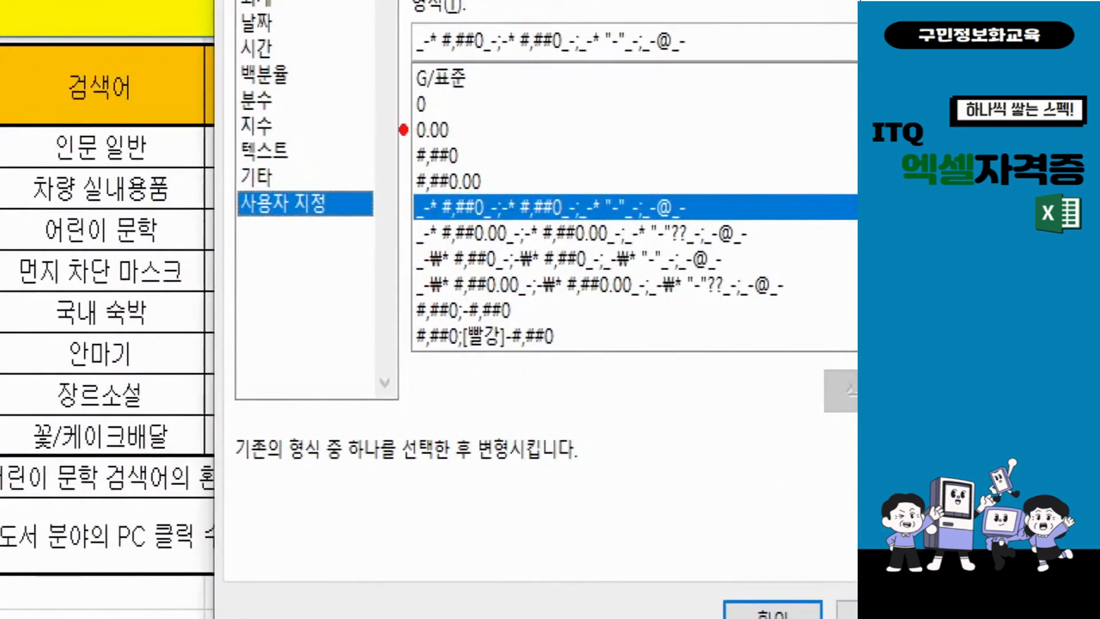
- Apply the custom number format #,##0"회" to F5:F12 and right-align the cells
drag(403, 130, 474, 179)
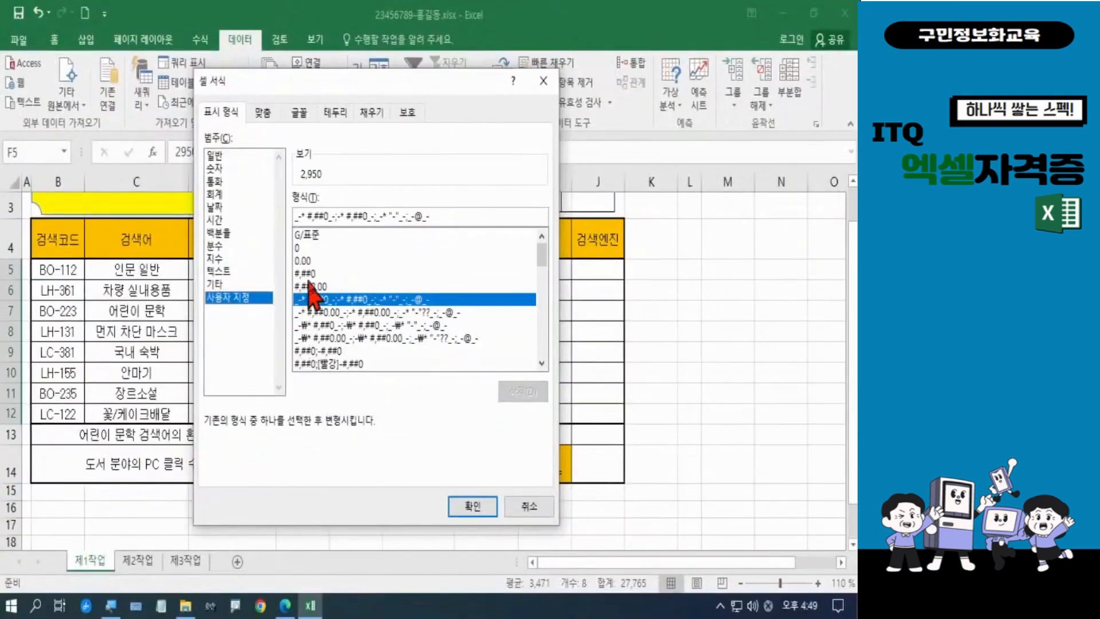
click(437, 155)
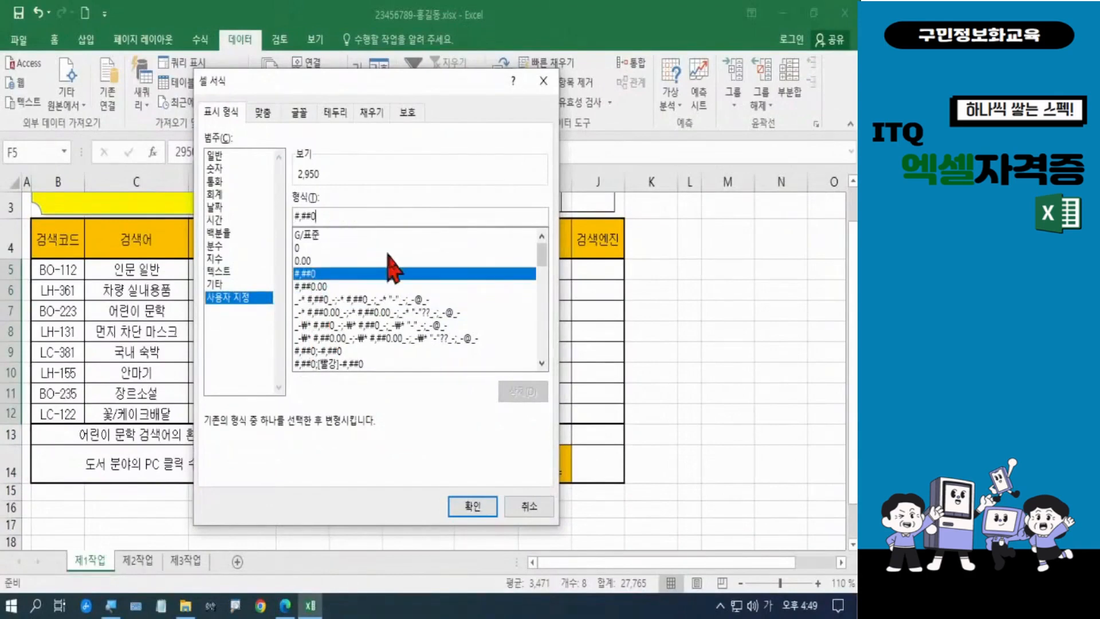
text(")
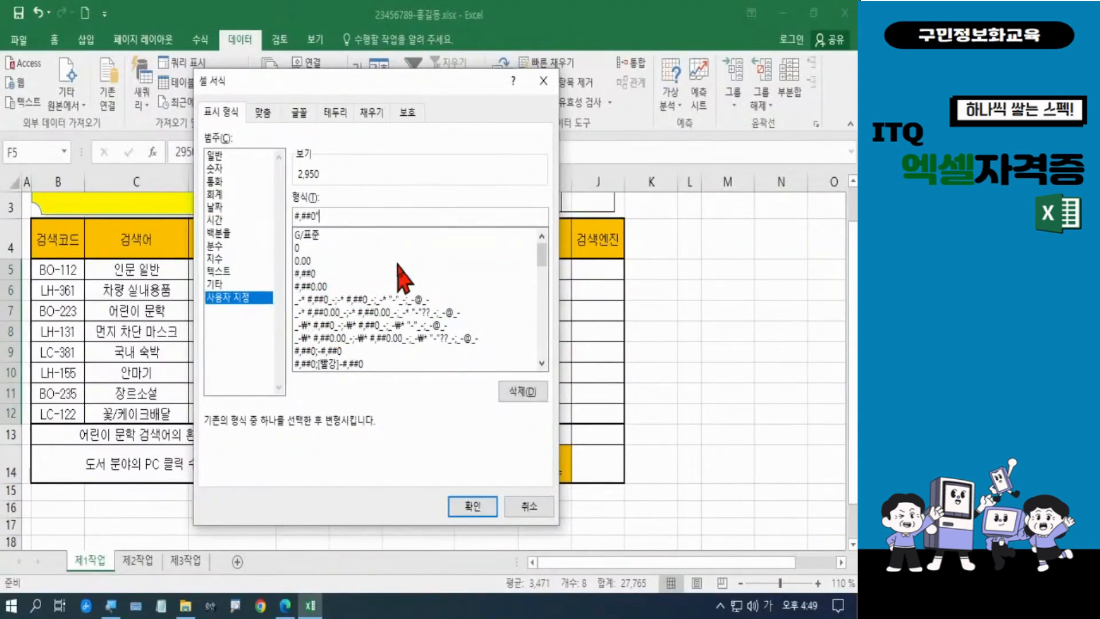
key(Hangul)
key(Hangul)
text(ㅎ)
text(")
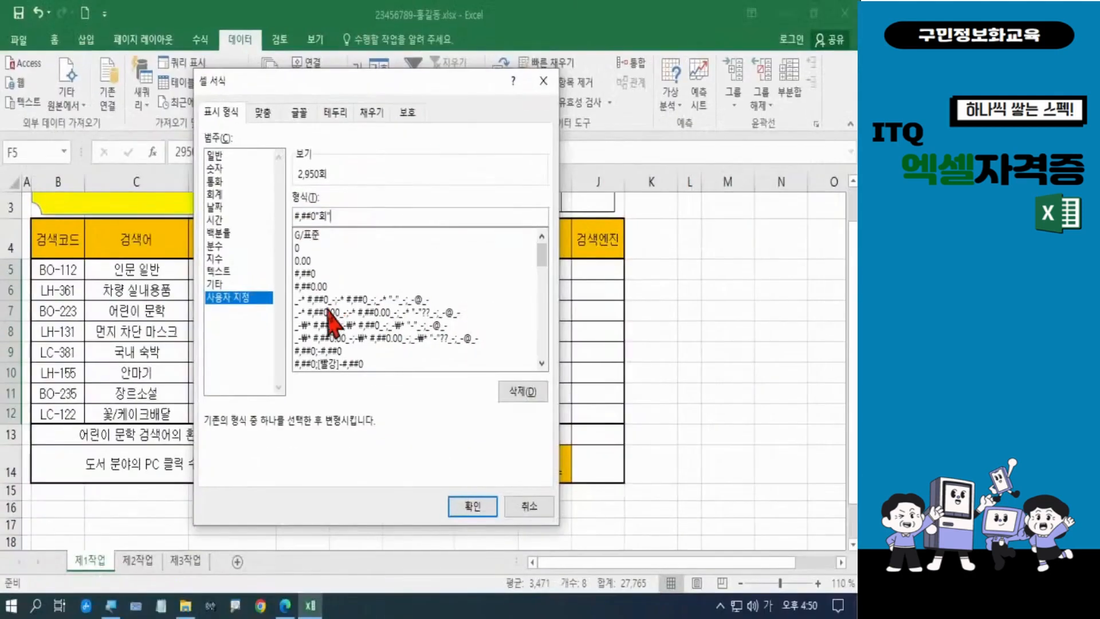
click(484, 509)
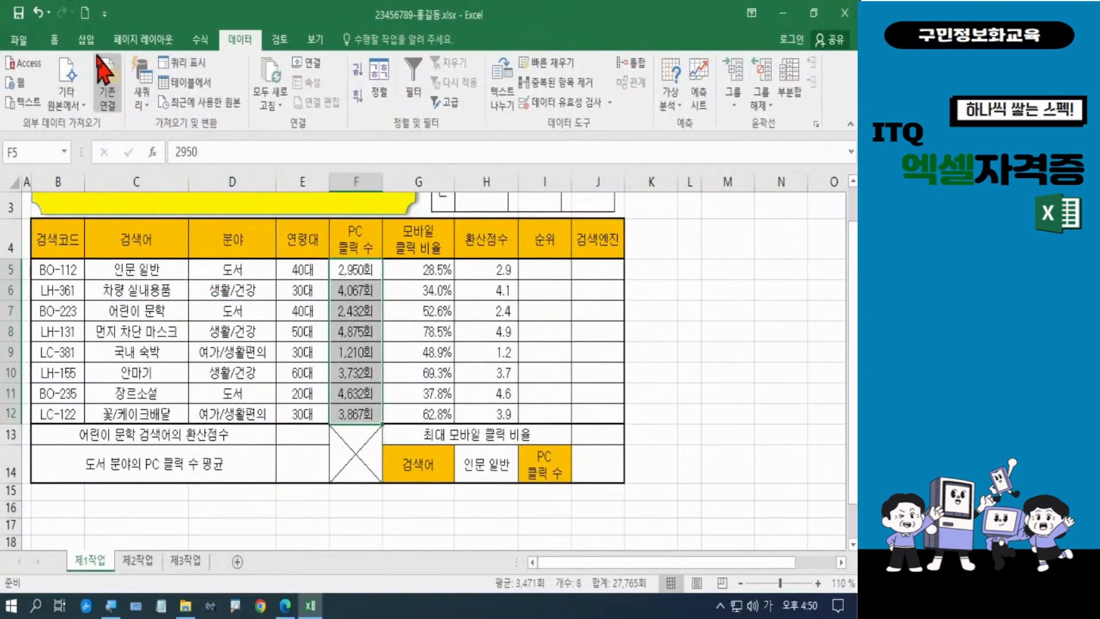
click(55, 41)
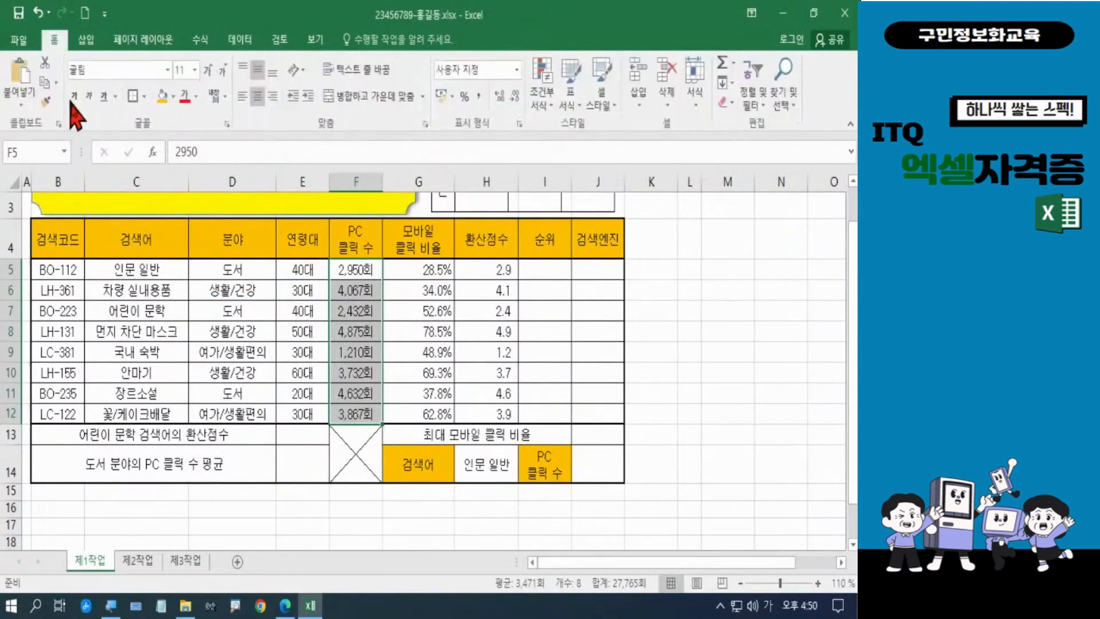
click(272, 97)
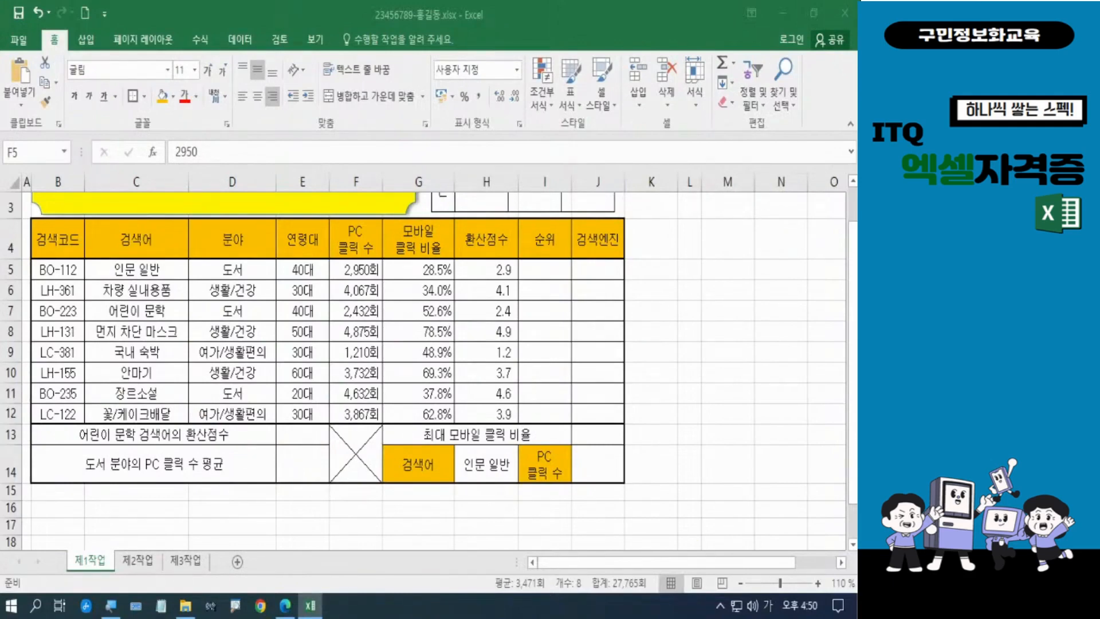
- Switch to GE11-12A.pdf in Edge and examine the name definition condition for G5:G12
click(285, 605)
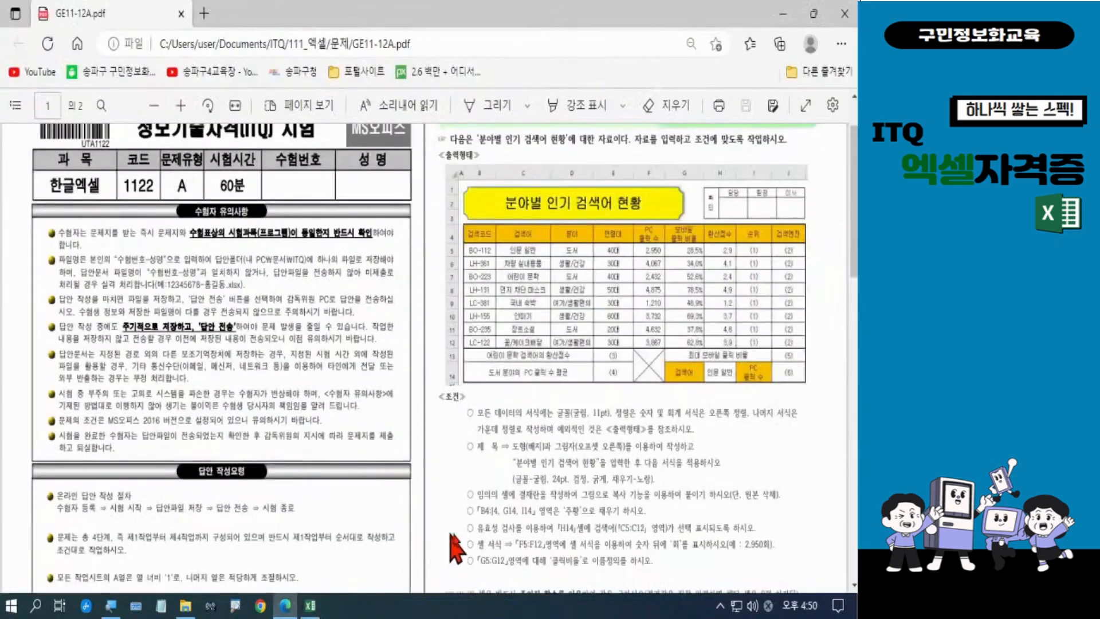
scroll(590, 516, down, 3)
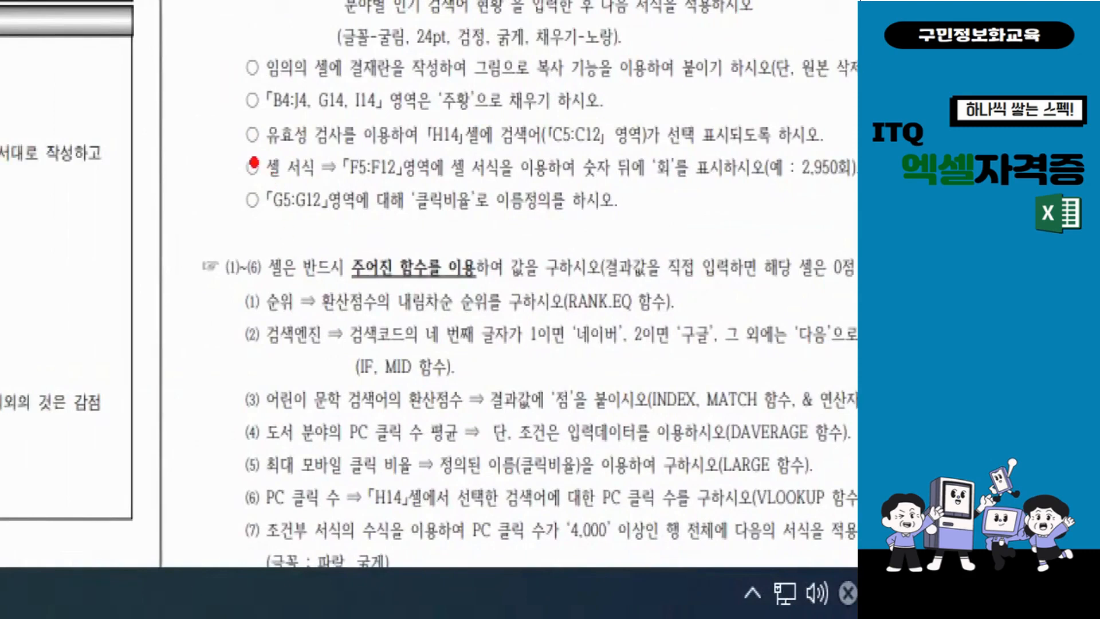
mouse_move(254, 164)
mouse_down()
mouse_move(262, 191)
mouse_move(336, 232)
mouse_up()
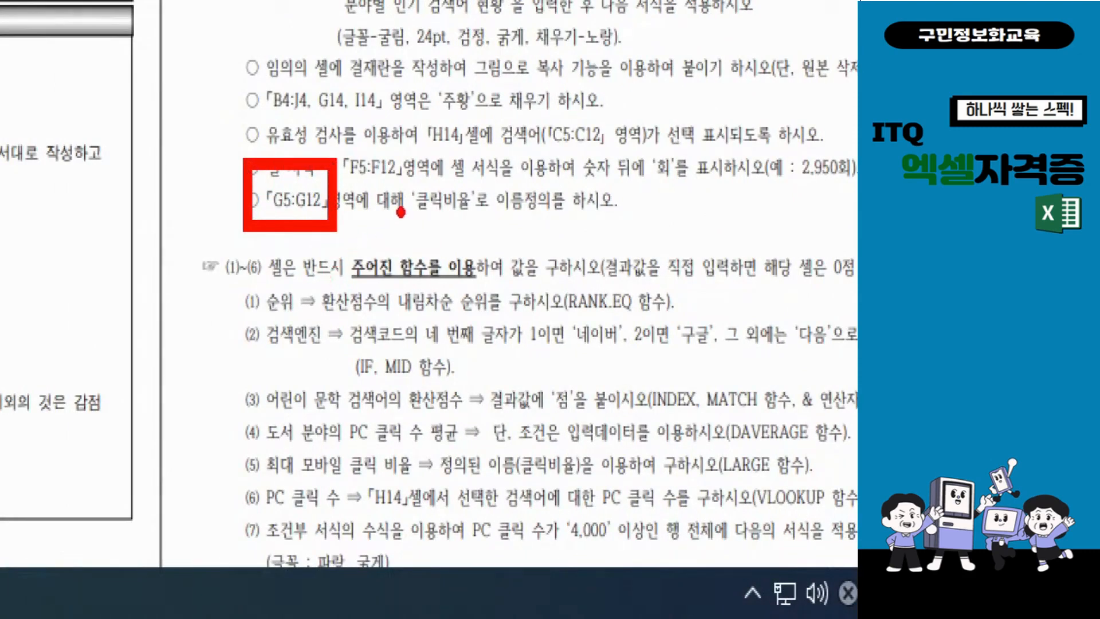
drag(397, 173, 475, 237)
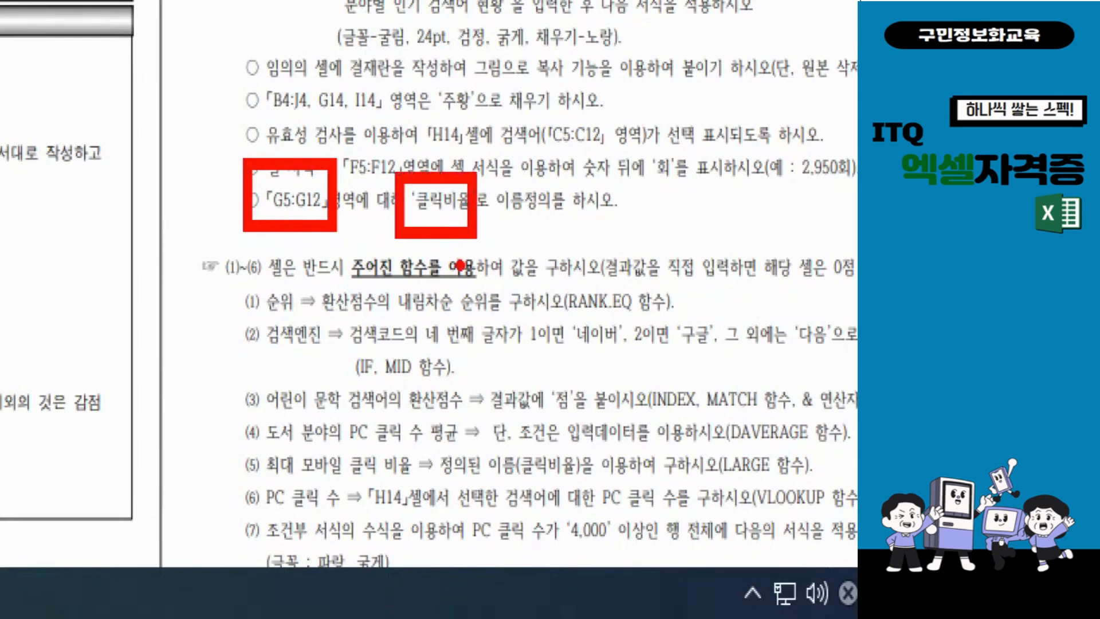
drag(526, 219, 549, 219)
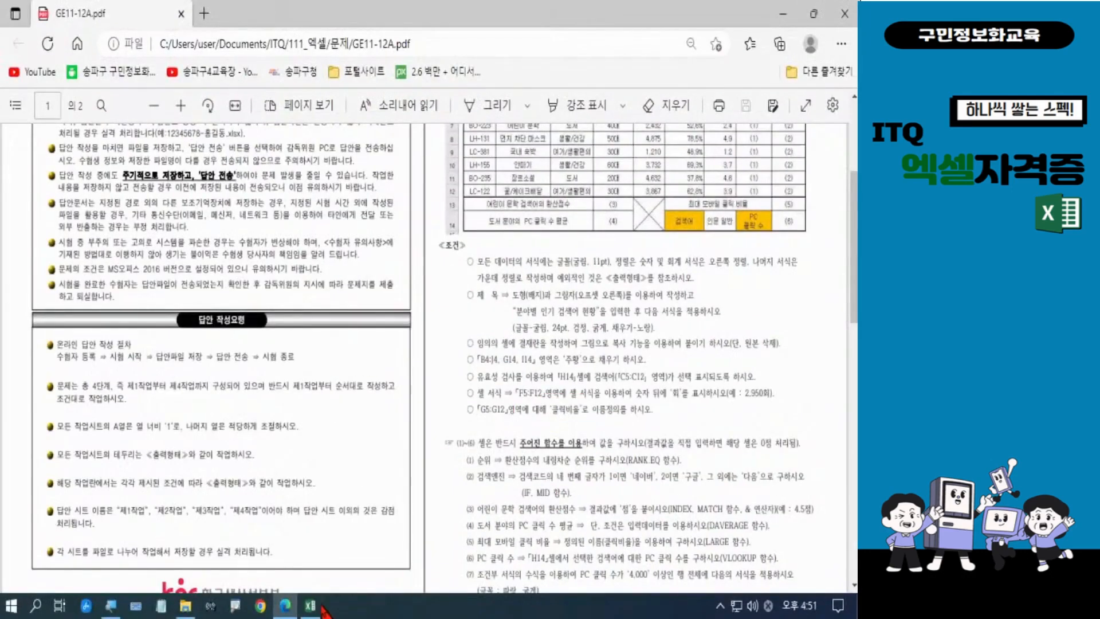
- Return to the Excel workbook and define the name 클릭비율 for the range G5:G12
click(310, 605)
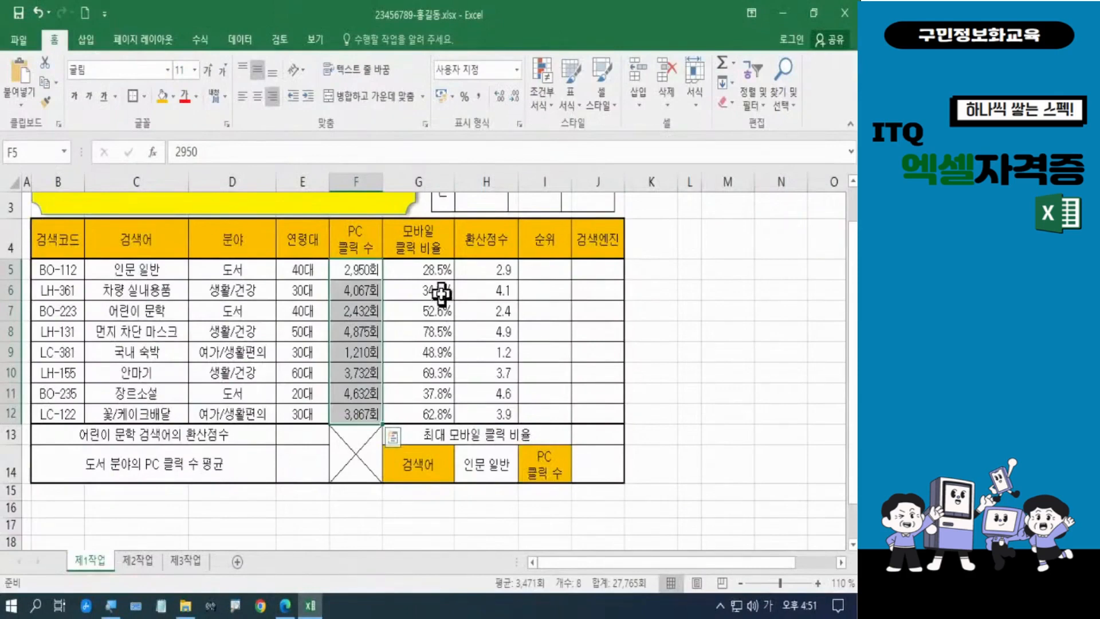
drag(427, 275, 427, 410)
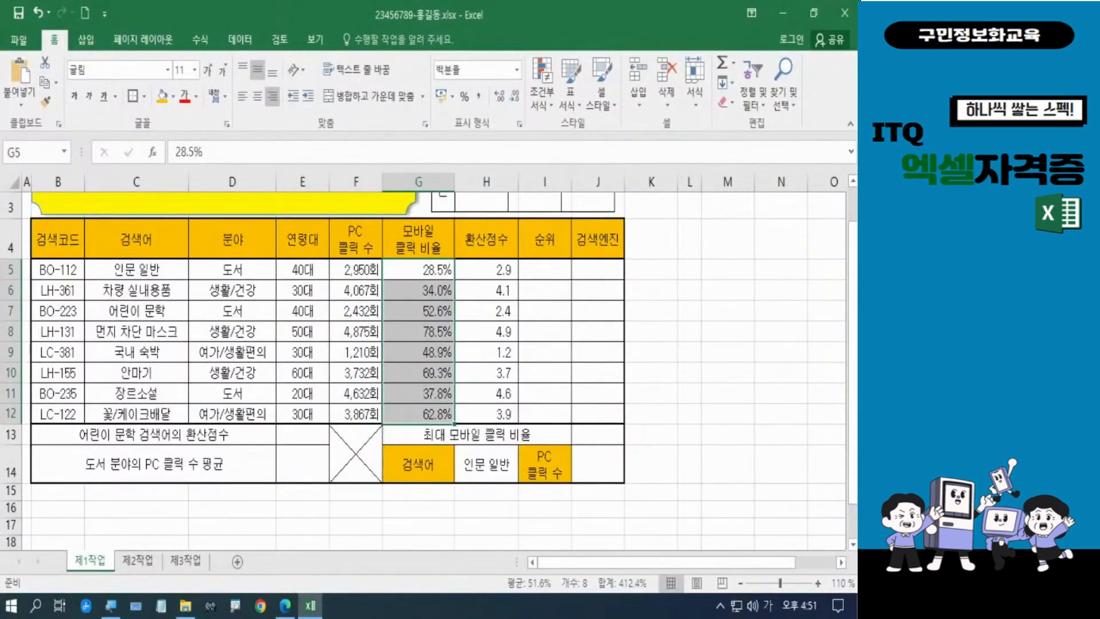
key(ctrl+2)
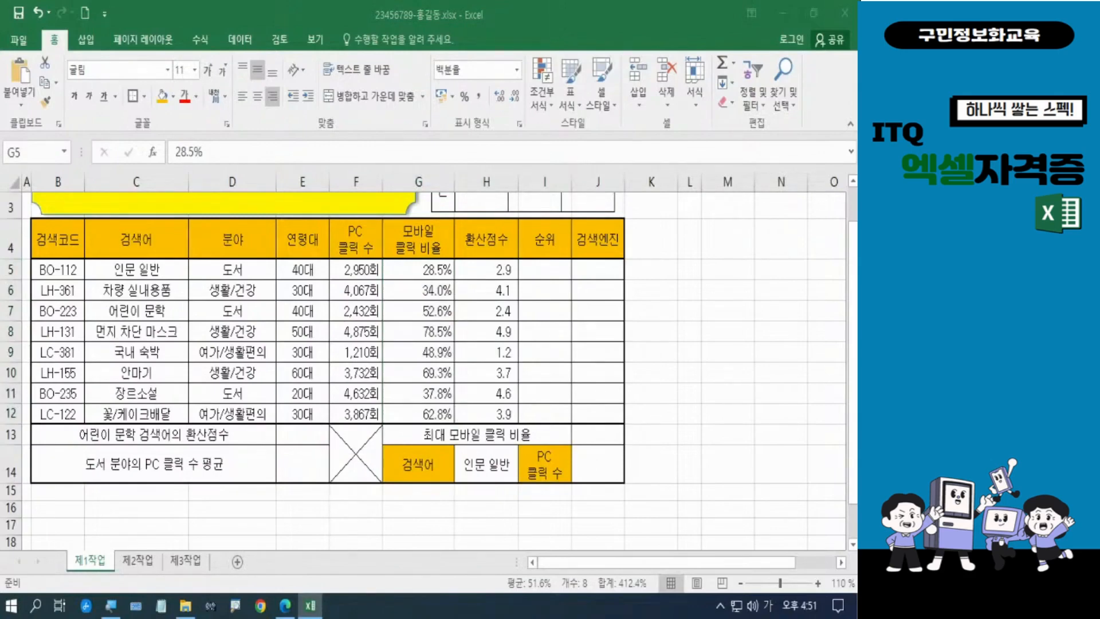
key(Hangul)
key(Hangul)
key(Escape)
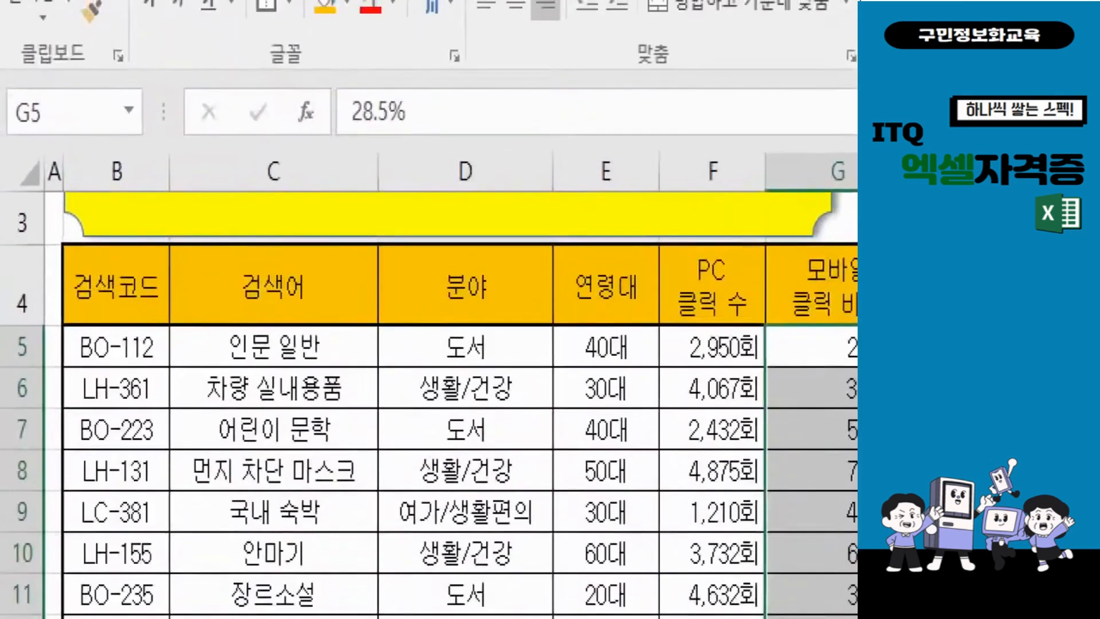
mouse_move(2, 76)
mouse_down()
mouse_move(103, 164)
mouse_move(139, 165)
mouse_up()
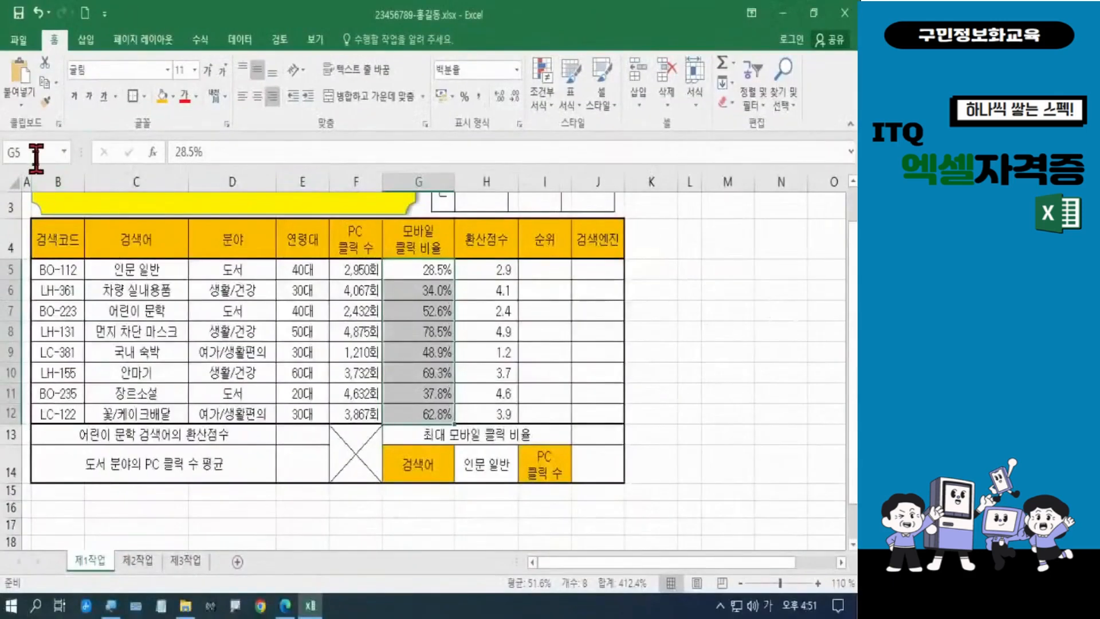
click(78, 113)
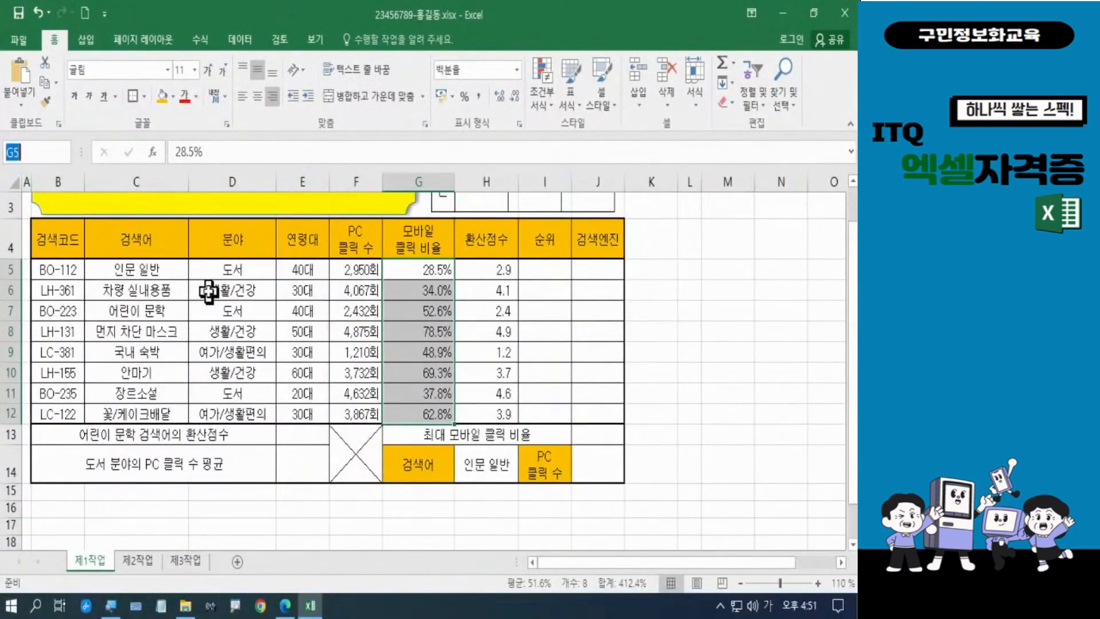
text(클릭ㅂ)
text(비율)
key(Return)
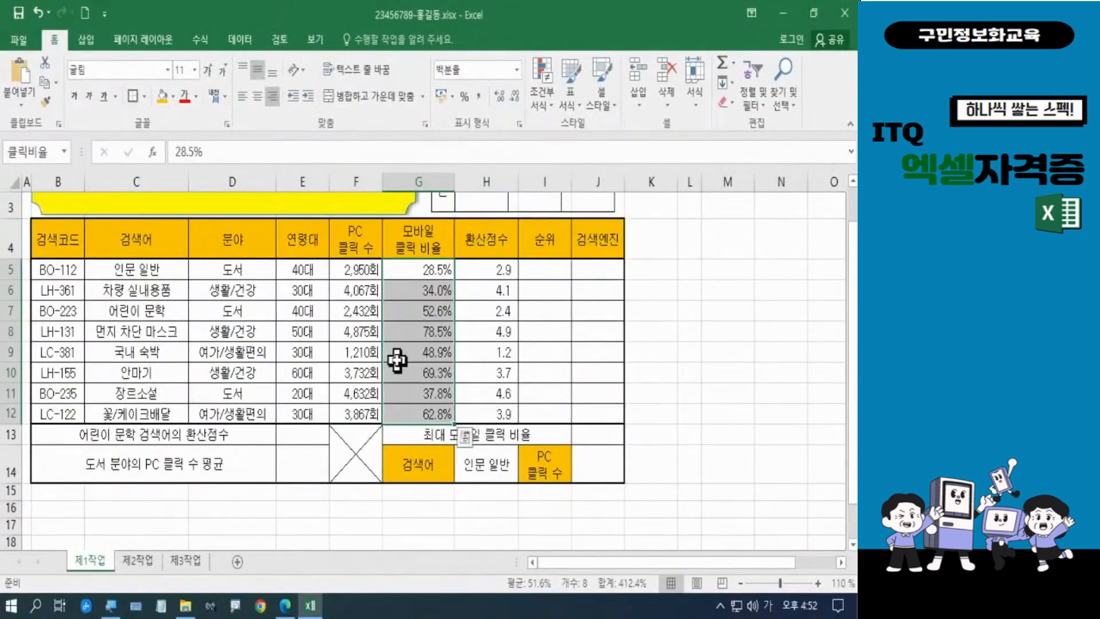
click(397, 360)
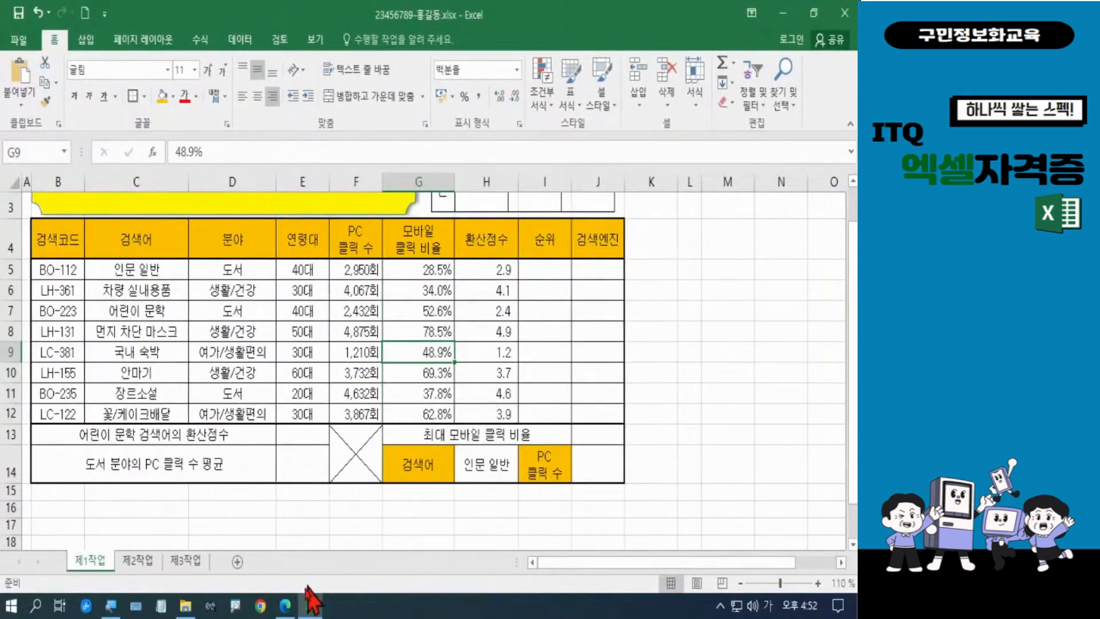
- Switch to GE11-12A.pdf in Edge and review the formatting conditions and the instruction for the RANK.EQ ranking (순위)
click(284, 605)
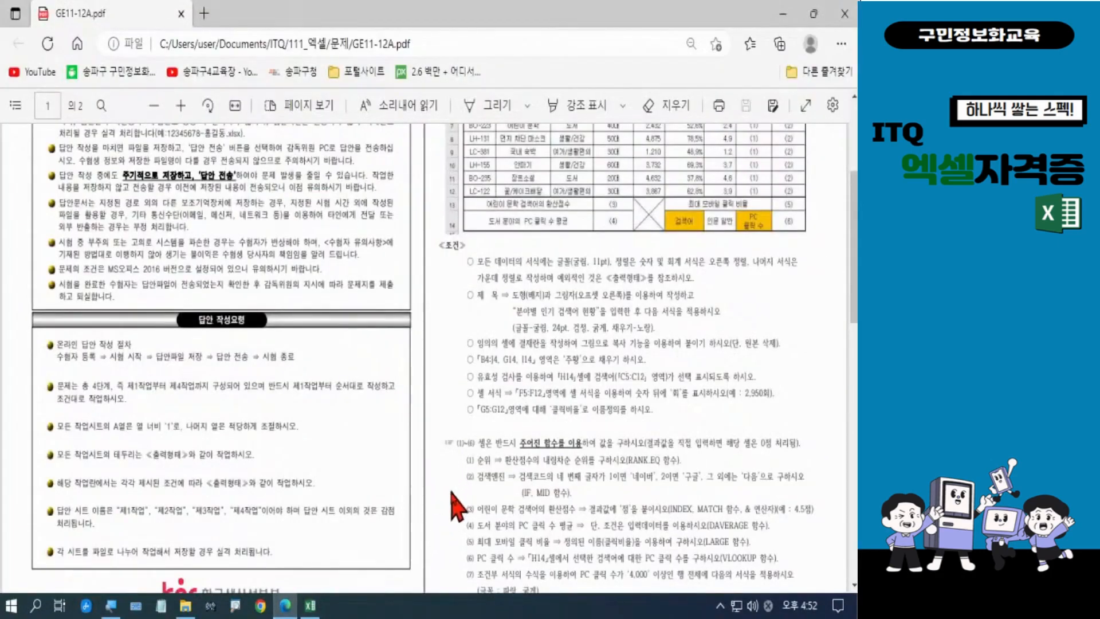
key(ctrl+2)
mouse_move(429, 215)
mouse_down()
mouse_move(480, 307)
mouse_move(751, 440)
mouse_move(796, 433)
mouse_up()
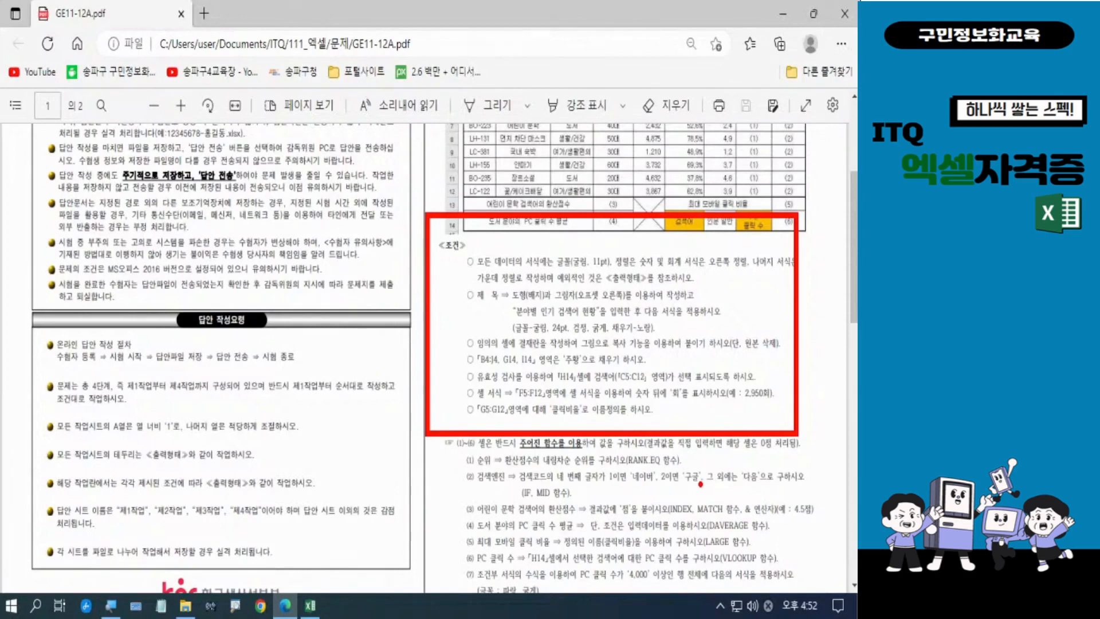
key(Escape)
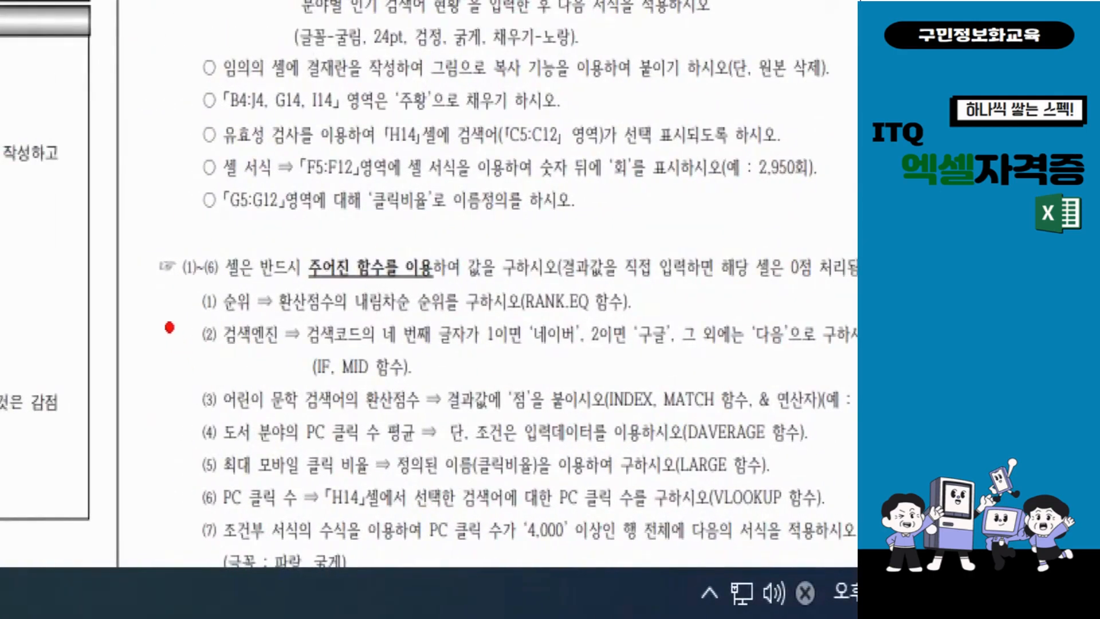
mouse_move(157, 255)
mouse_down()
mouse_move(262, 330)
mouse_move(490, 345)
mouse_move(674, 333)
mouse_up()
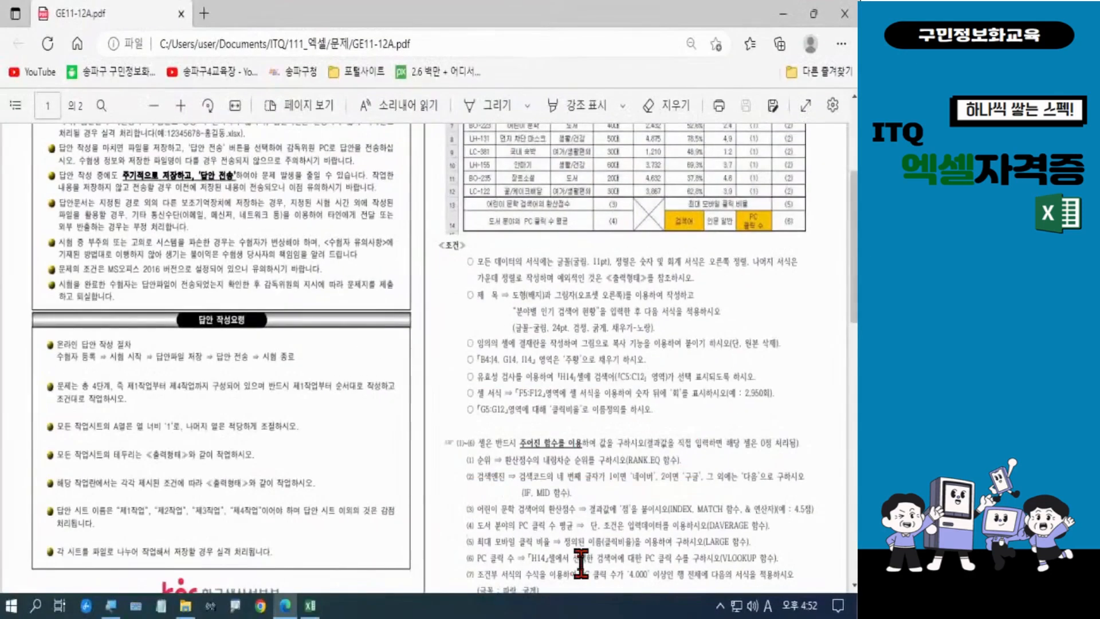
- Switch back to the Excel workbook and start a RANK.EQ formula in cell I5 of the 순위 column
click(310, 606)
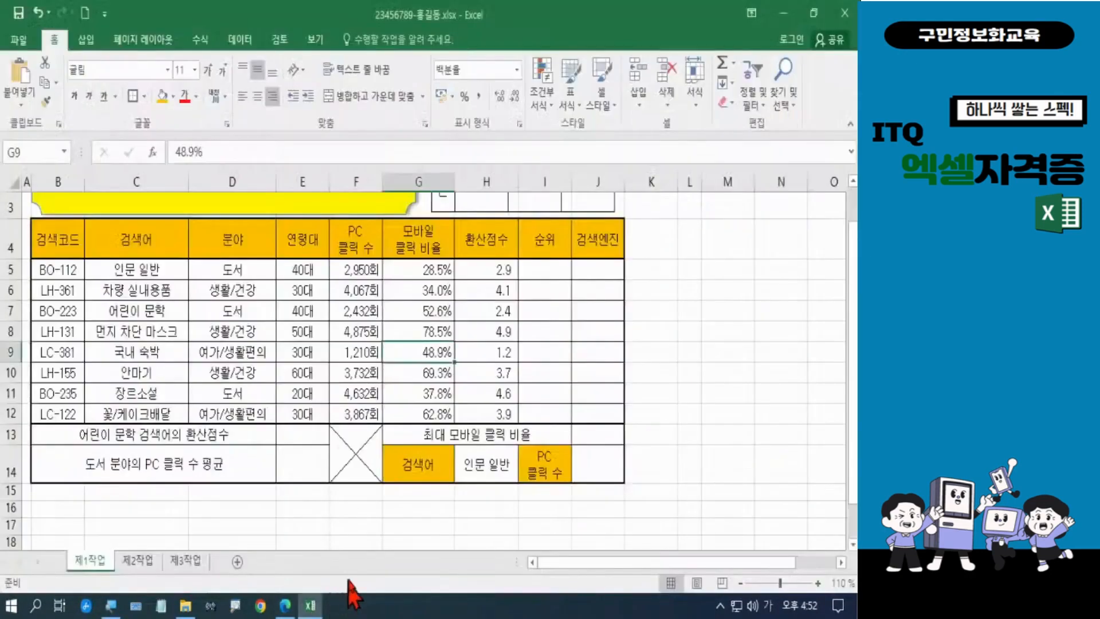
click(535, 273)
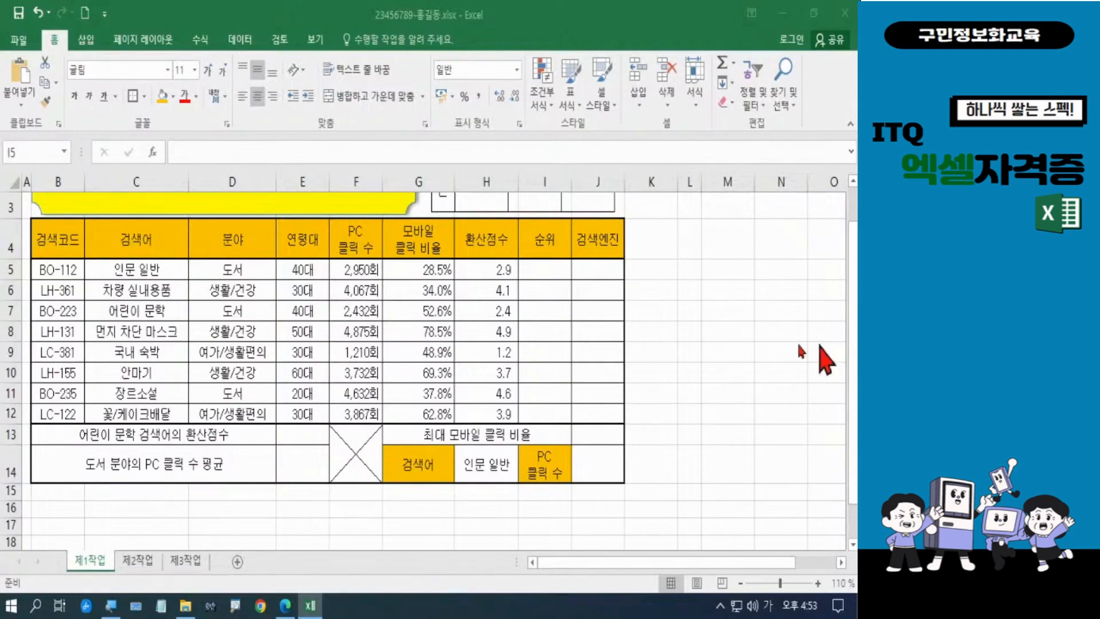
click(546, 273)
key(Hangul)
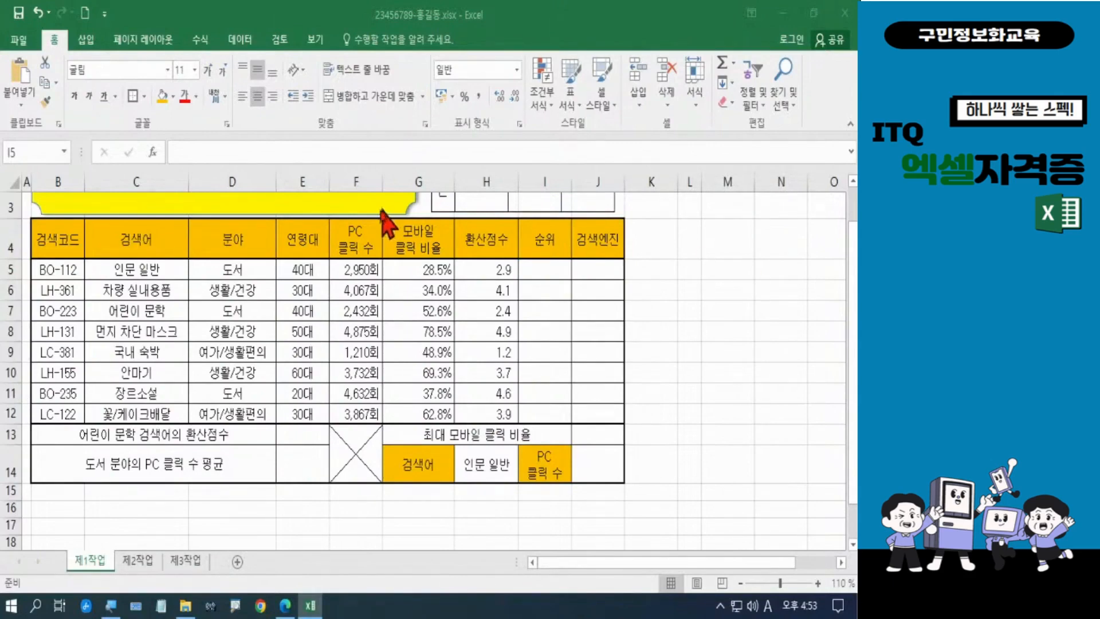
click(527, 267)
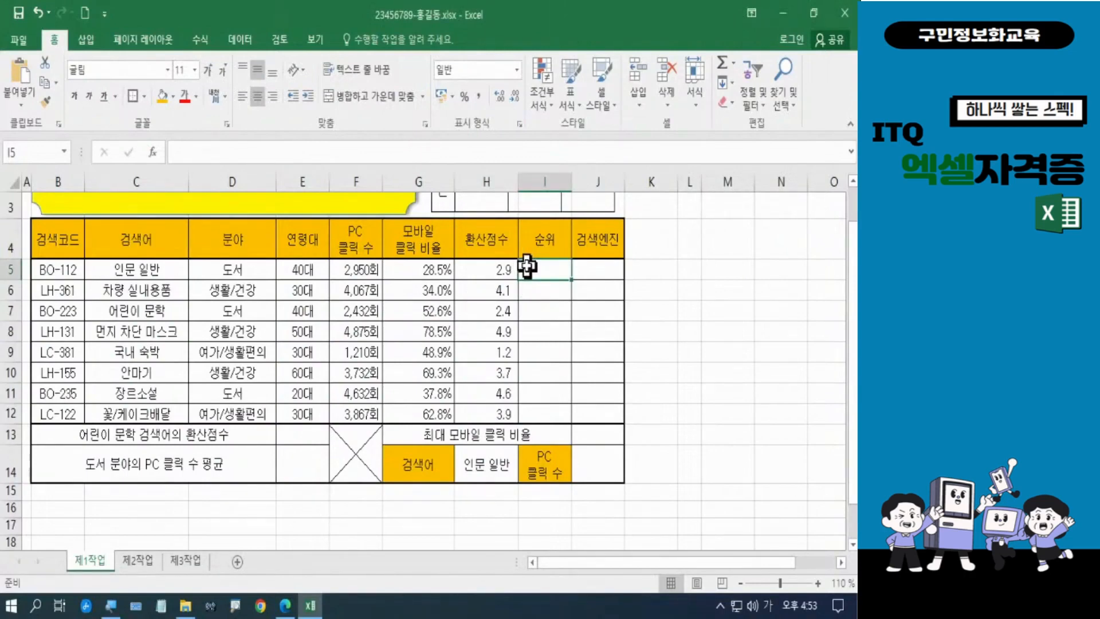
text(=)
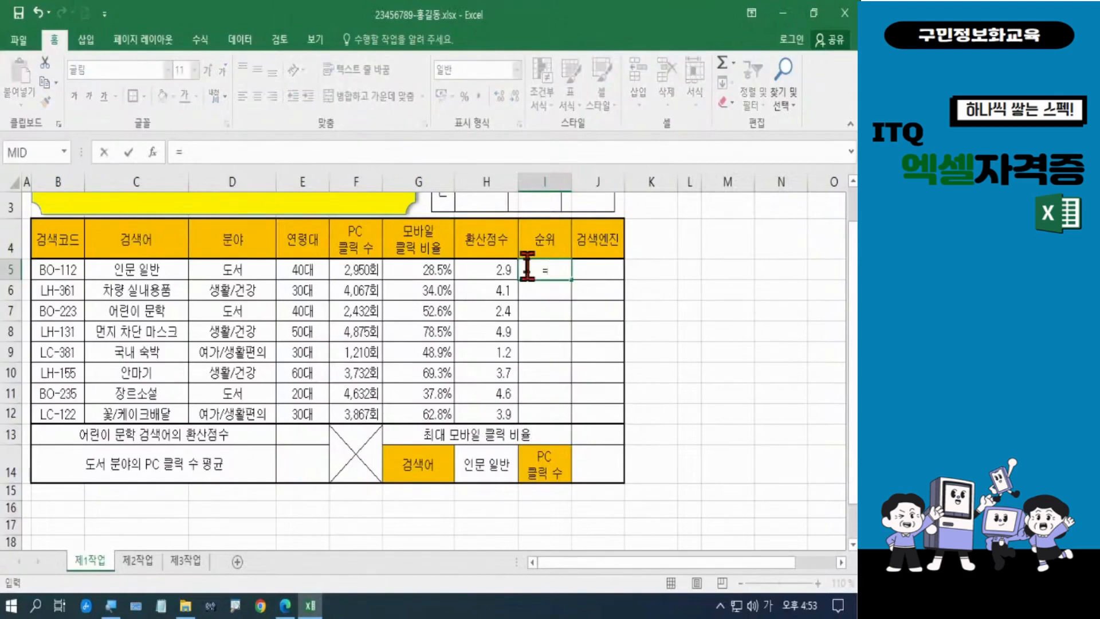
key(Hangul)
text(r)
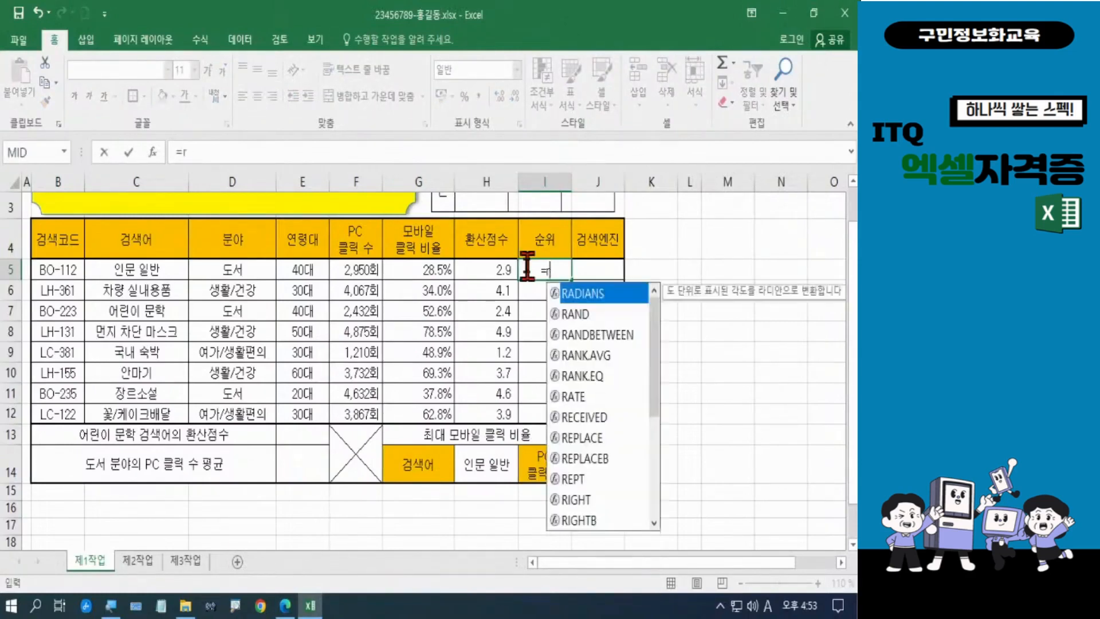
text(ank)
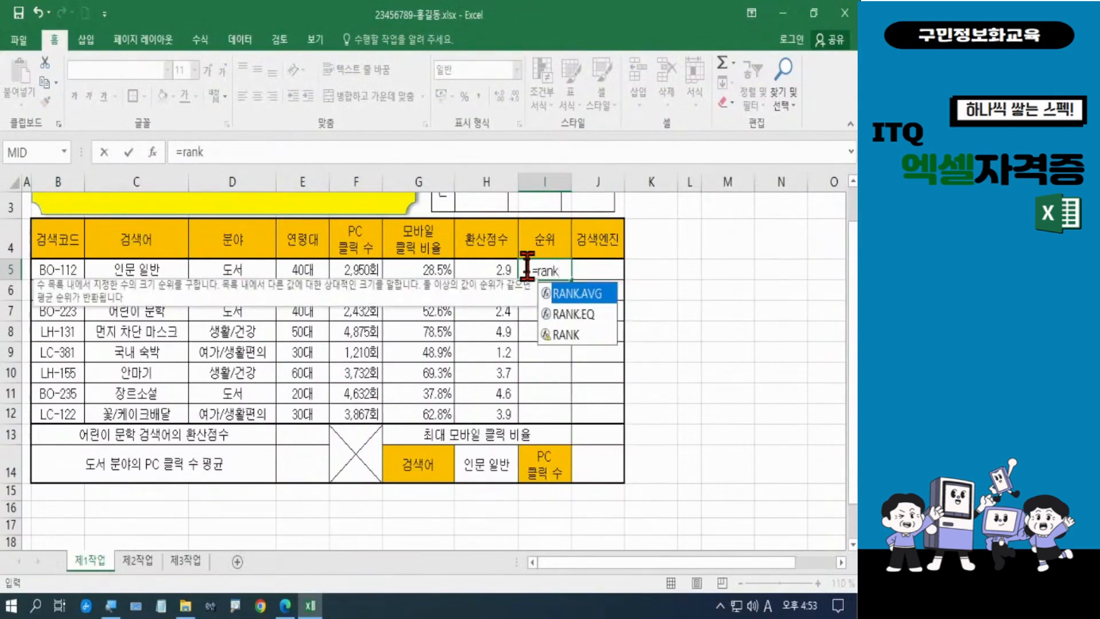
click(573, 314)
key(Tab)
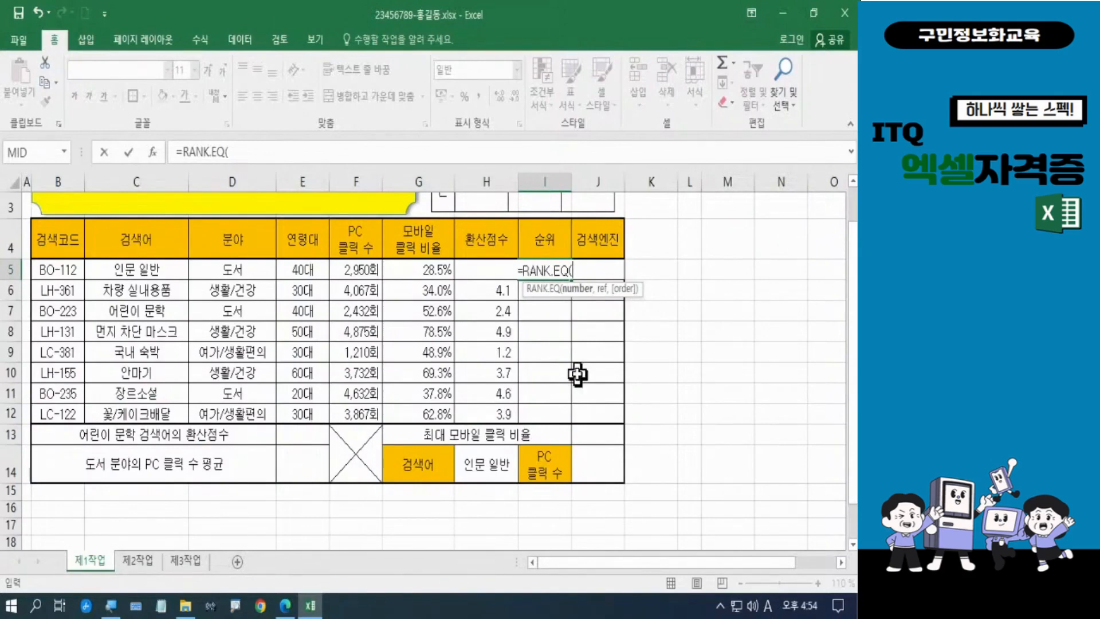
- Complete the ranking formula in I5 as =RANK.EQ(H5,$H$5:$H$12), with the reference range made absolute
text(h)
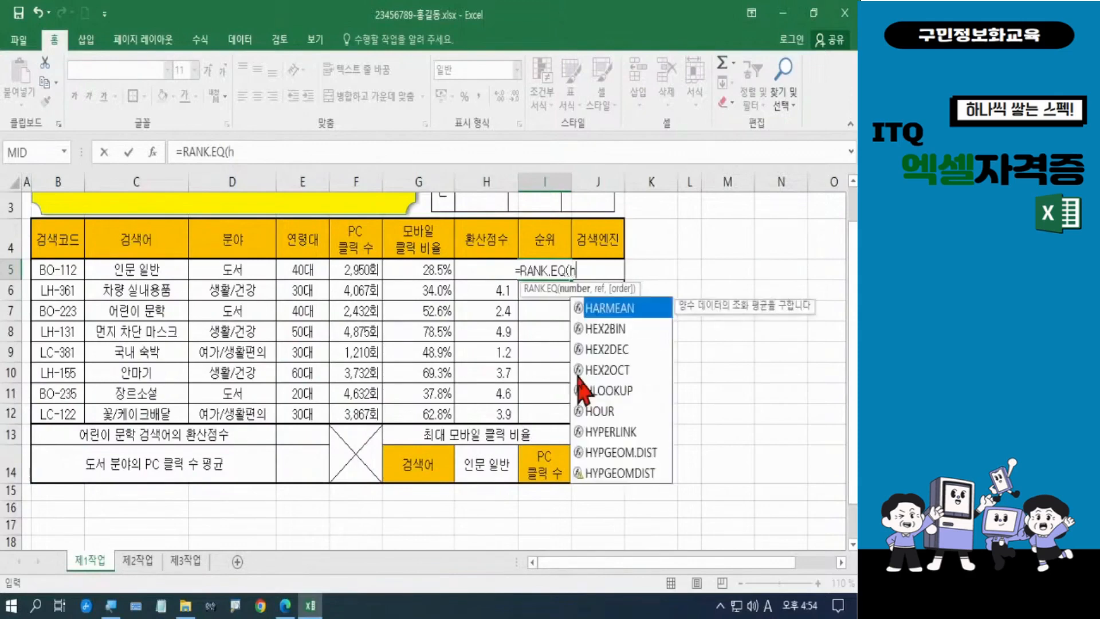
text(5)
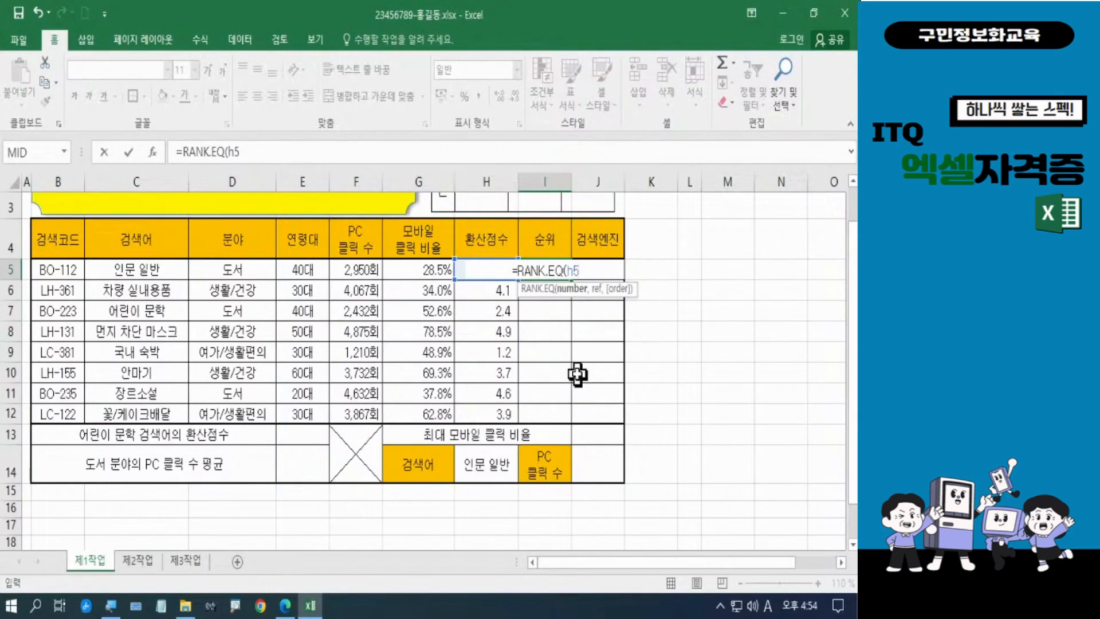
text(,)
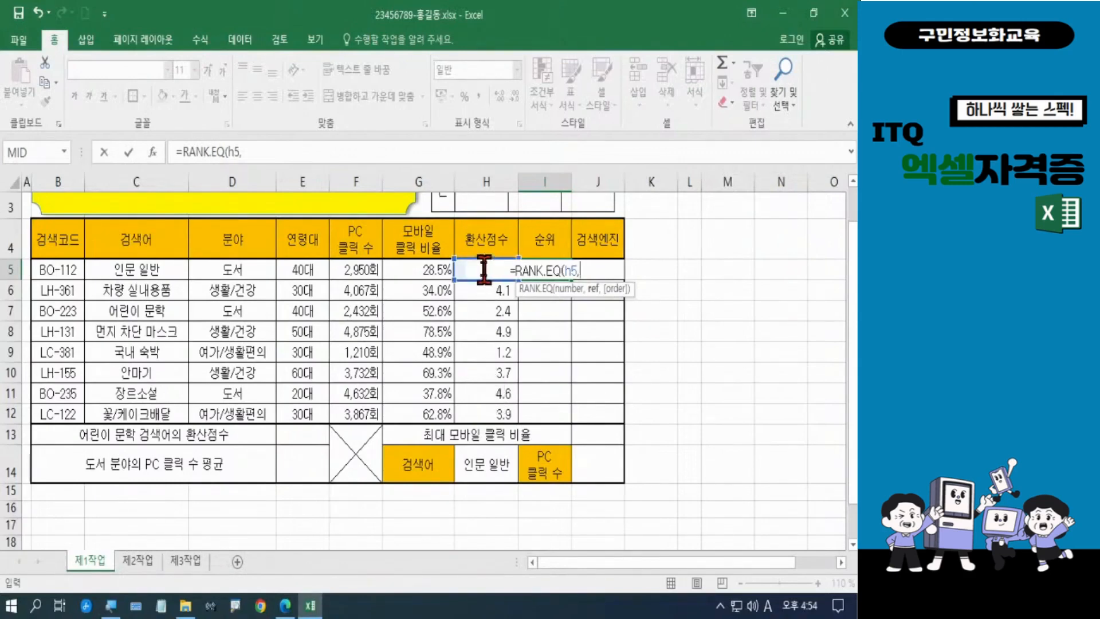
drag(480, 411, 472, 271)
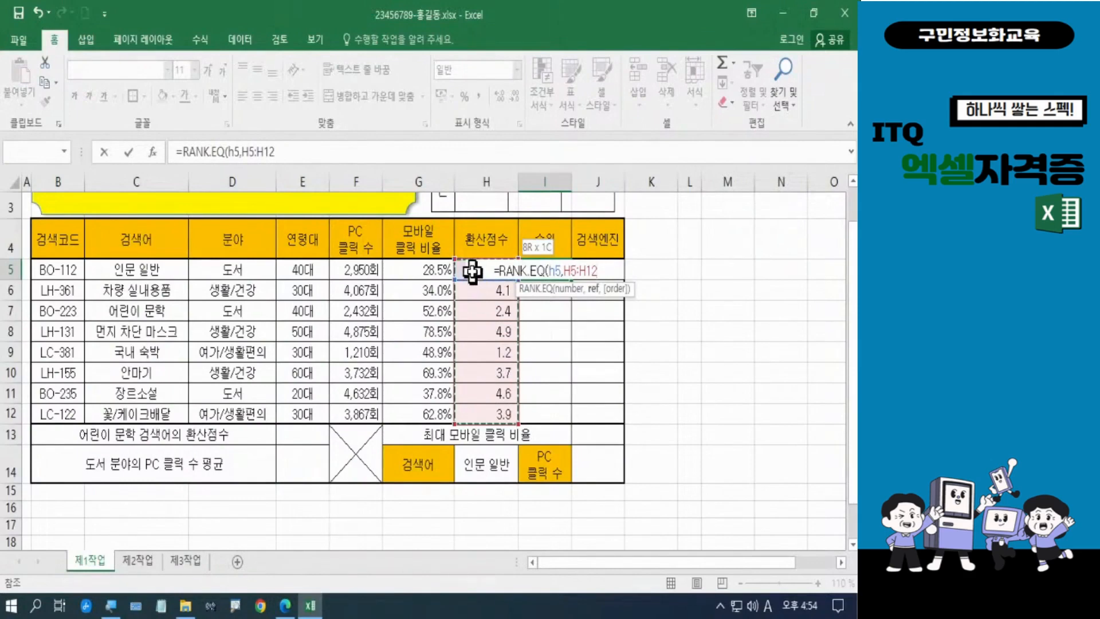
drag(472, 271, 472, 273)
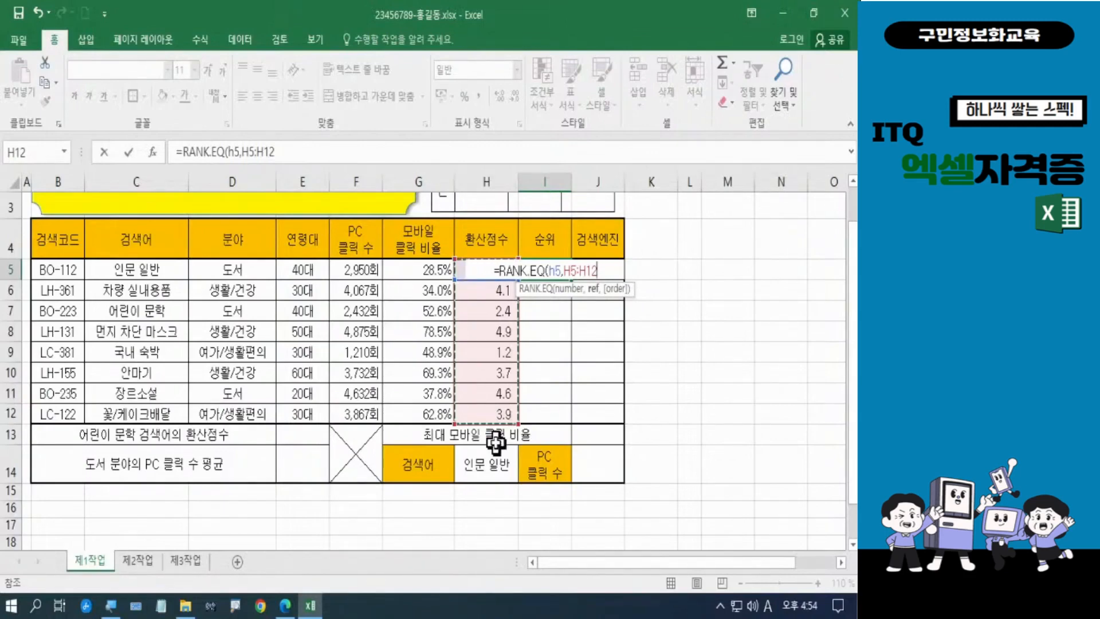
key(F4)
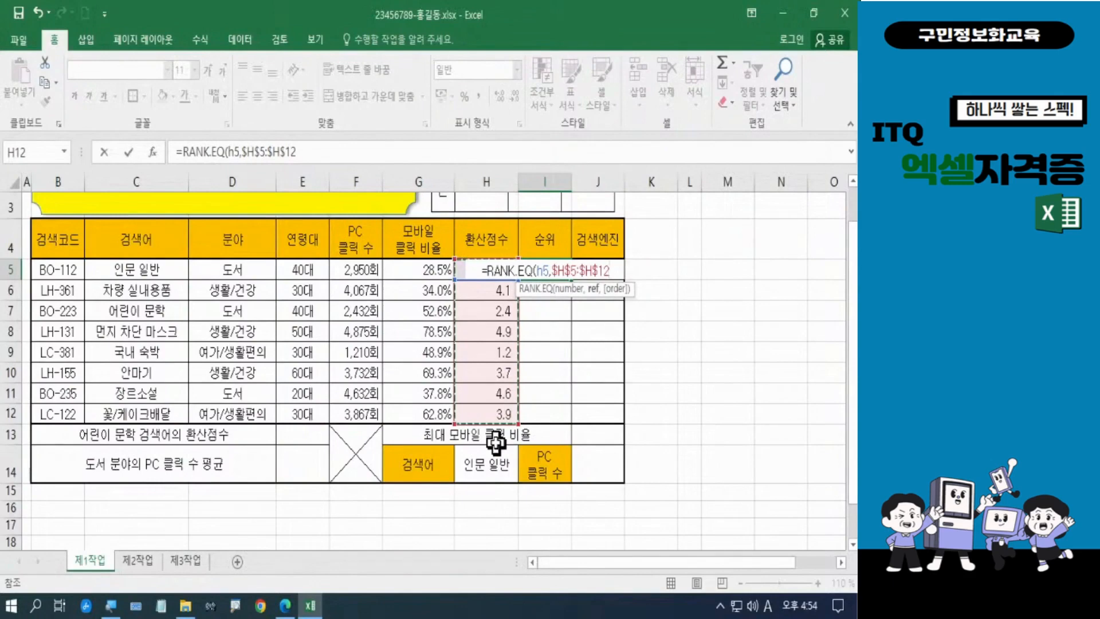
text())
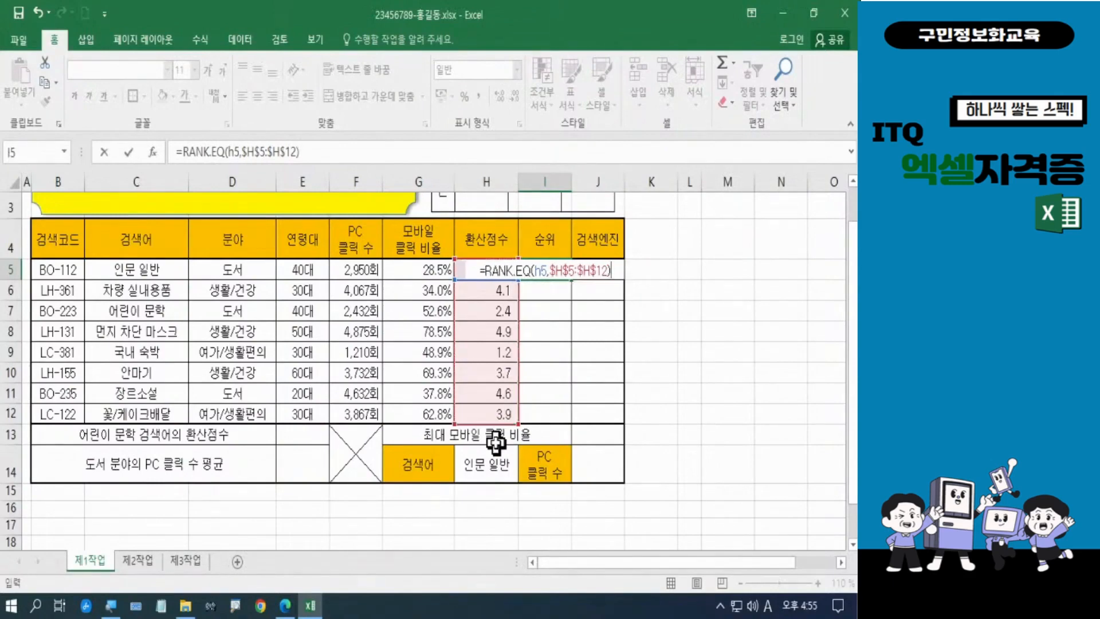
key(Return)
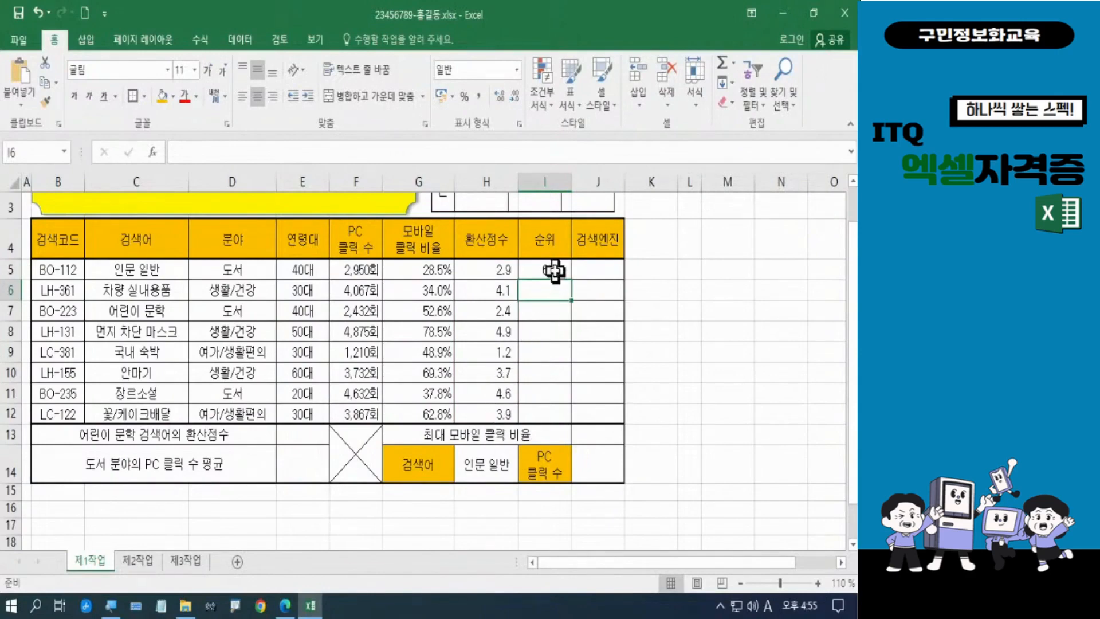
- Fill the ranking formula from I5 down to I12 without formatting, keeping the existing borders
click(555, 272)
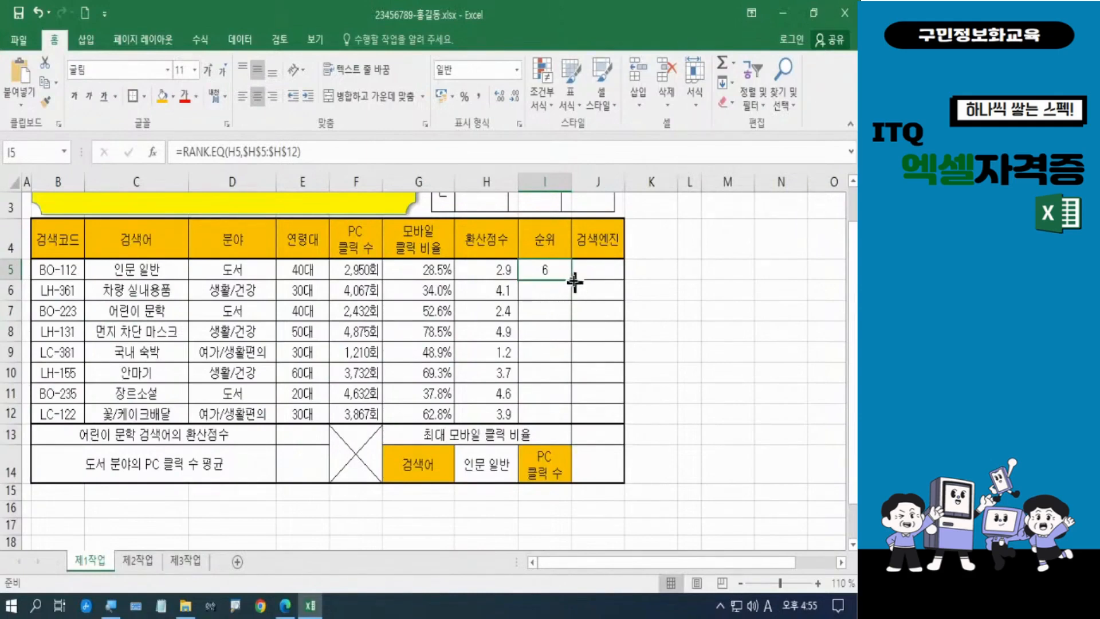
drag(575, 282, 571, 420)
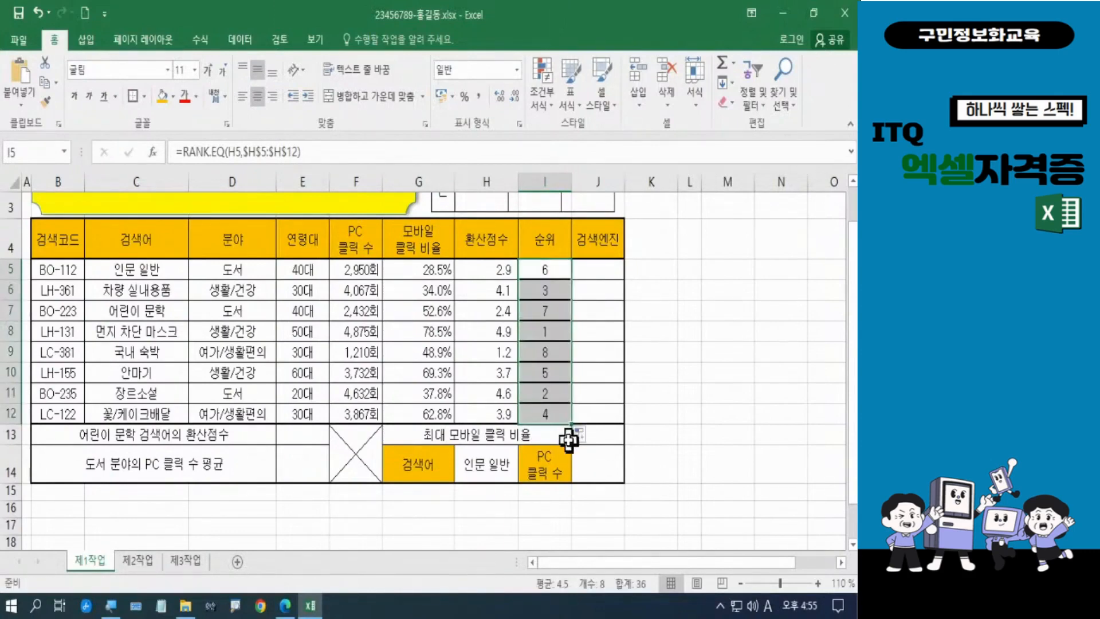
click(589, 439)
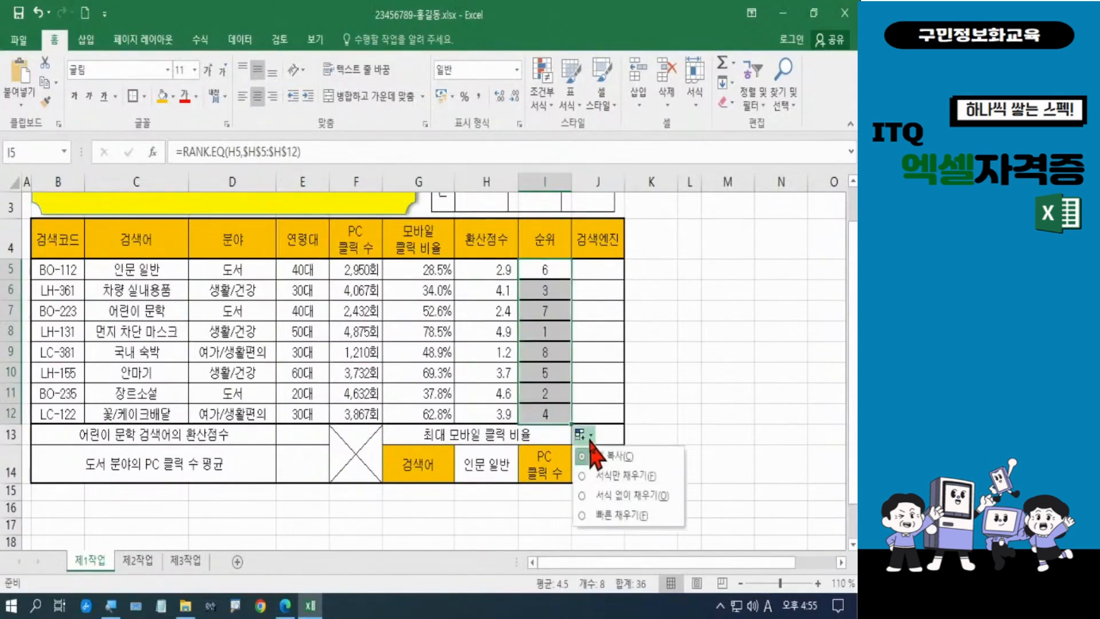
click(608, 496)
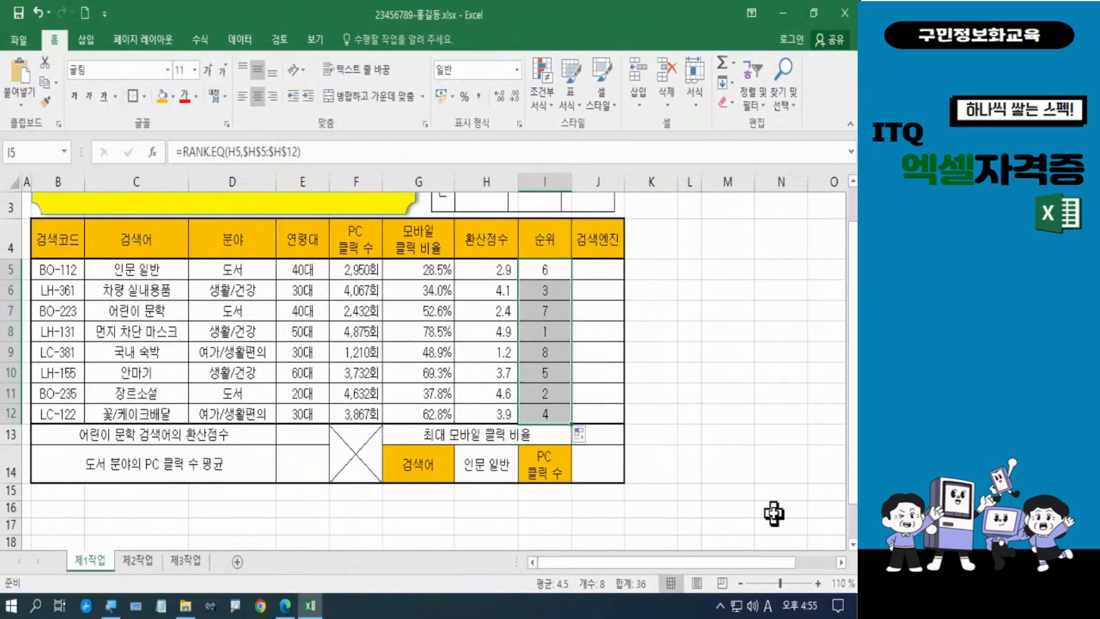
click(762, 492)
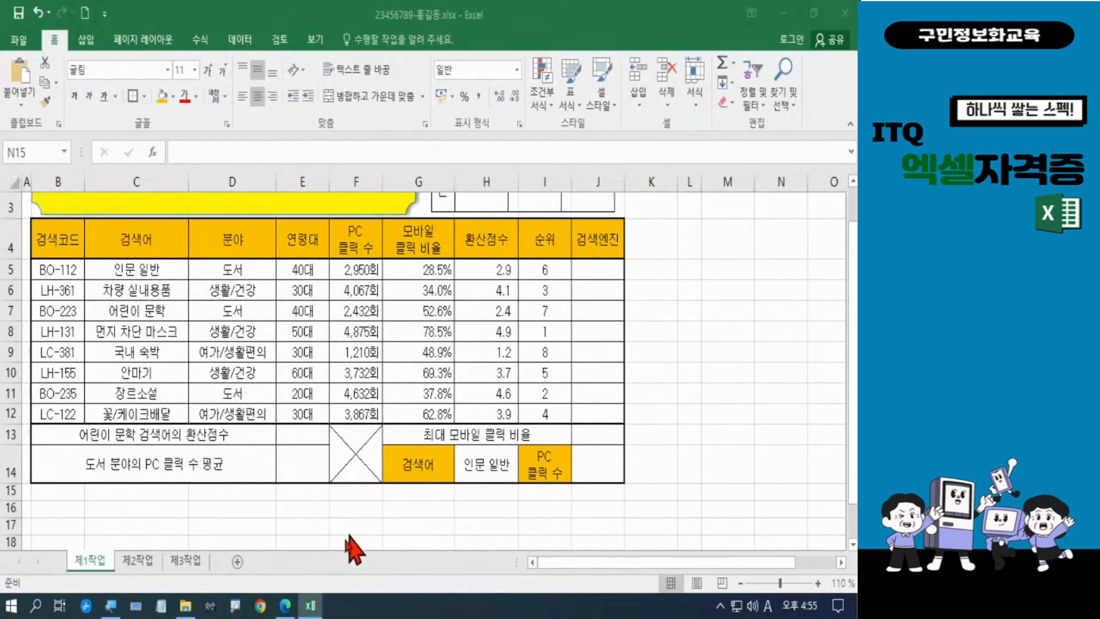
- Switch to GE11-12A.pdf in Edge and examine instruction (2) for the 검색엔진 column and its IF and MID functions
click(329, 593)
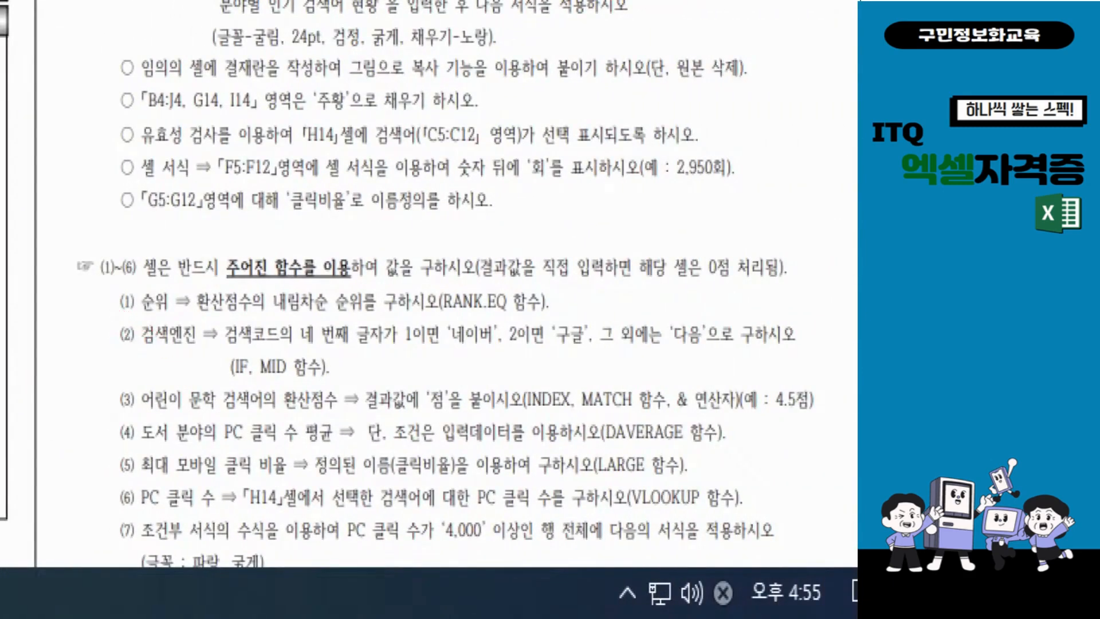
drag(113, 309, 201, 361)
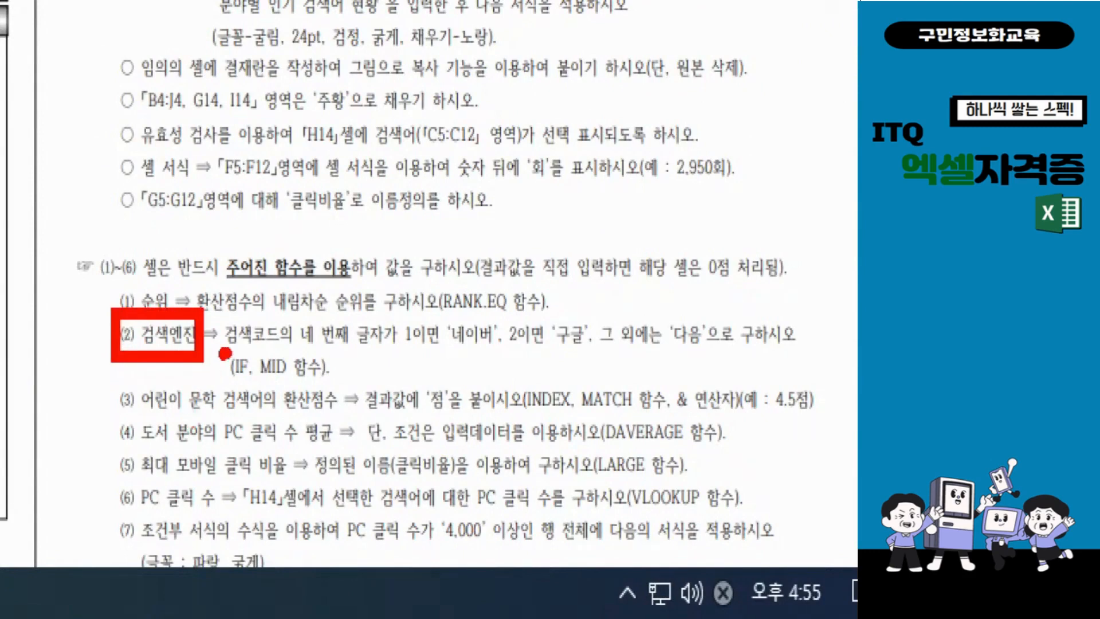
drag(220, 353, 392, 358)
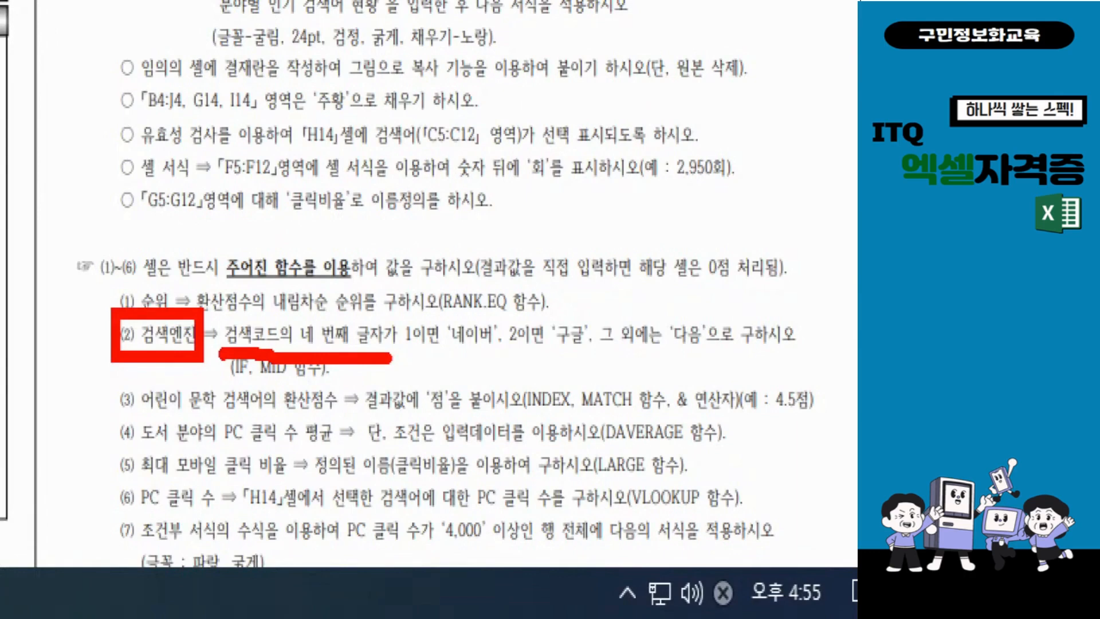
key(e)
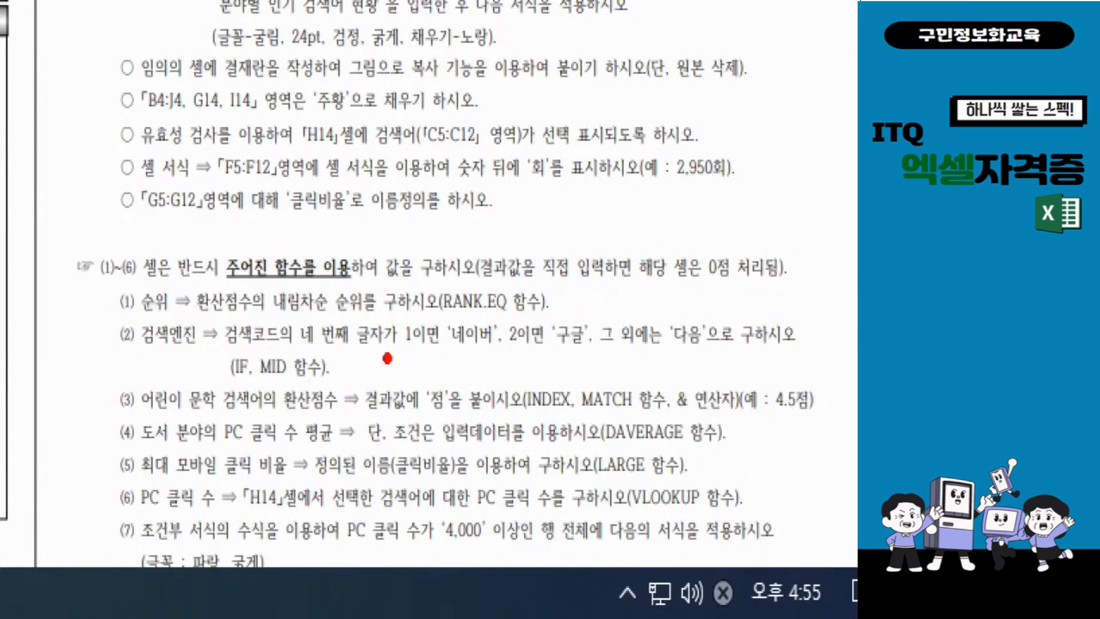
mouse_move(191, 330)
mouse_down()
mouse_move(238, 391)
mouse_move(346, 420)
mouse_up()
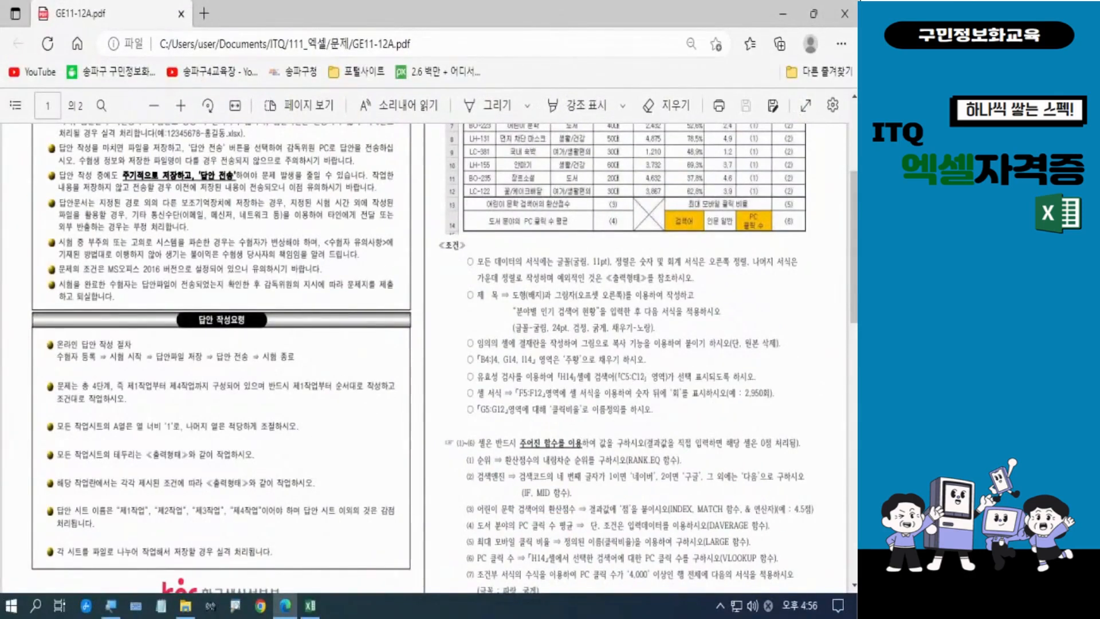
- Switch back to the Excel workbook and start an IF formula in cell J5 of the 검색엔진 column
key(alt+Tab)
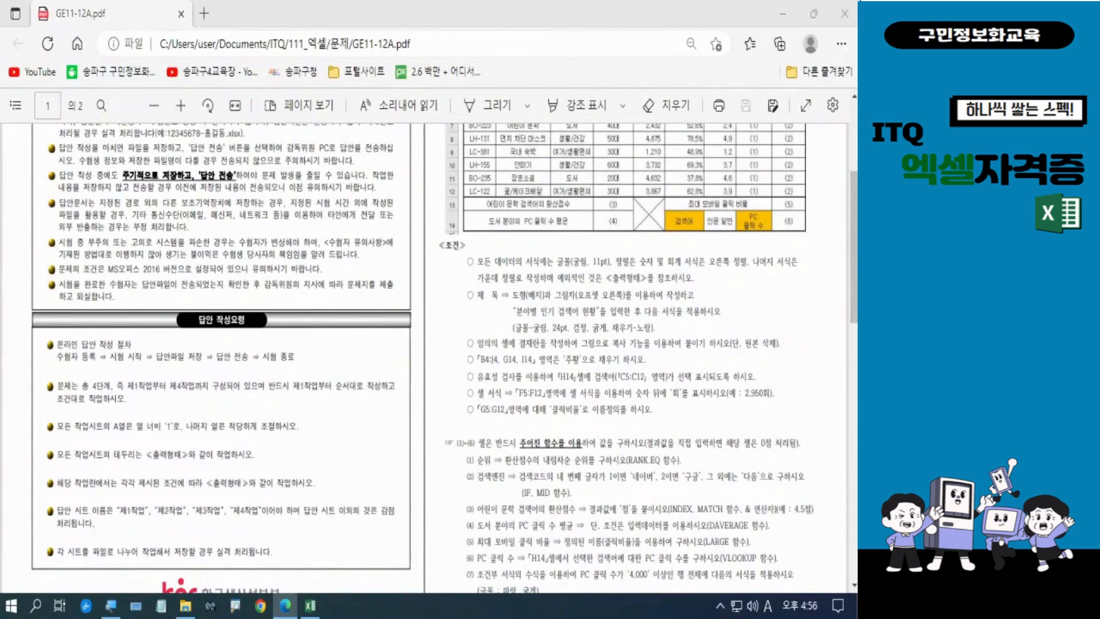
key(Hangul)
key(Hangul)
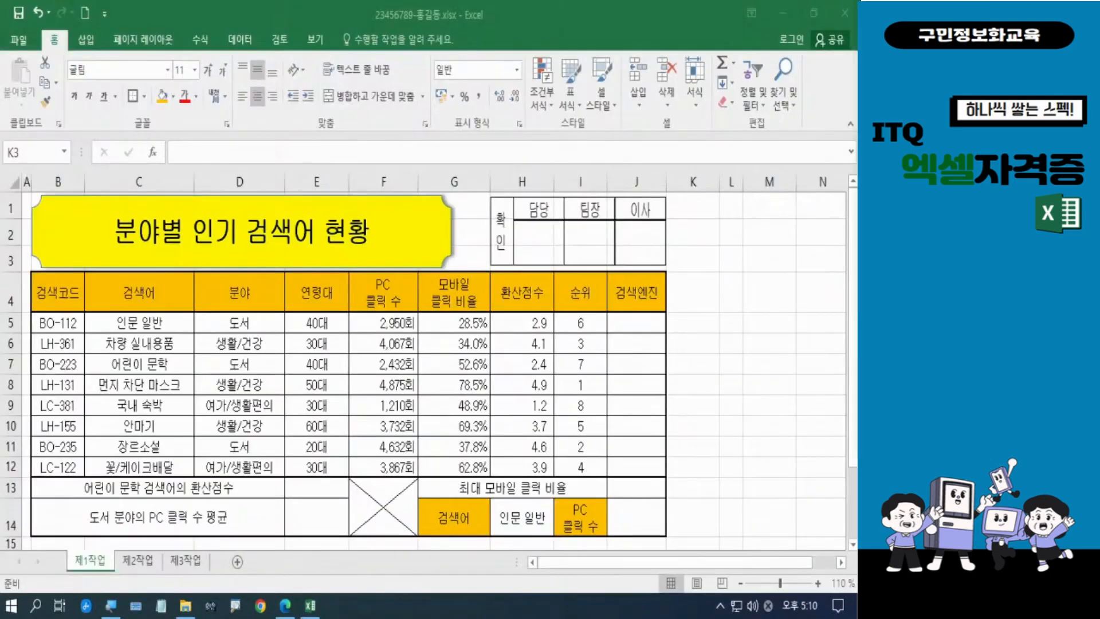
click(626, 325)
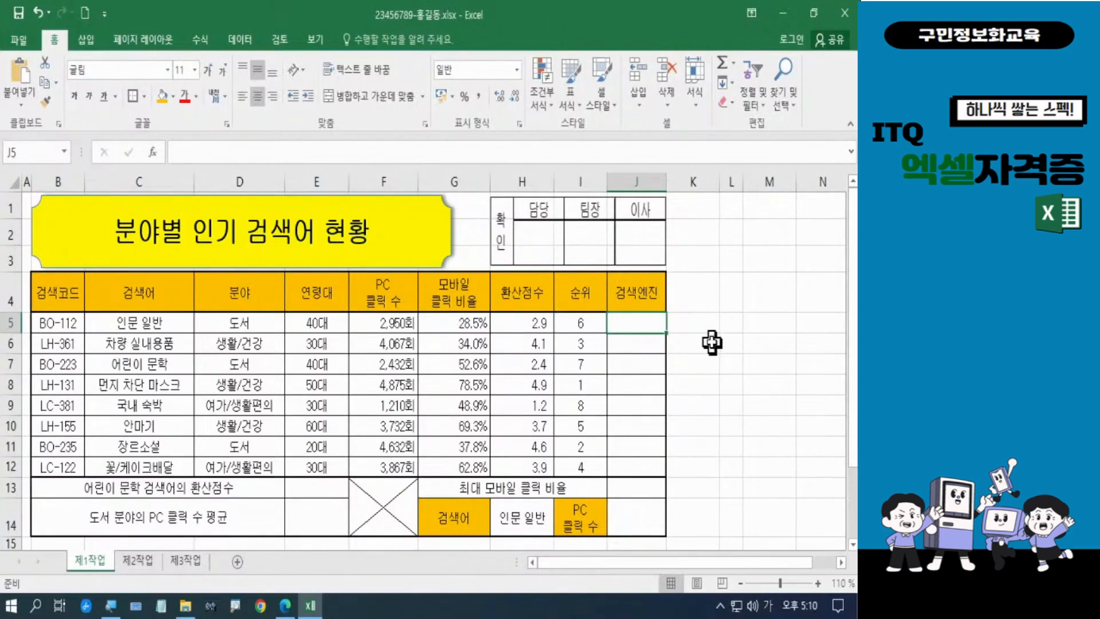
text(=)
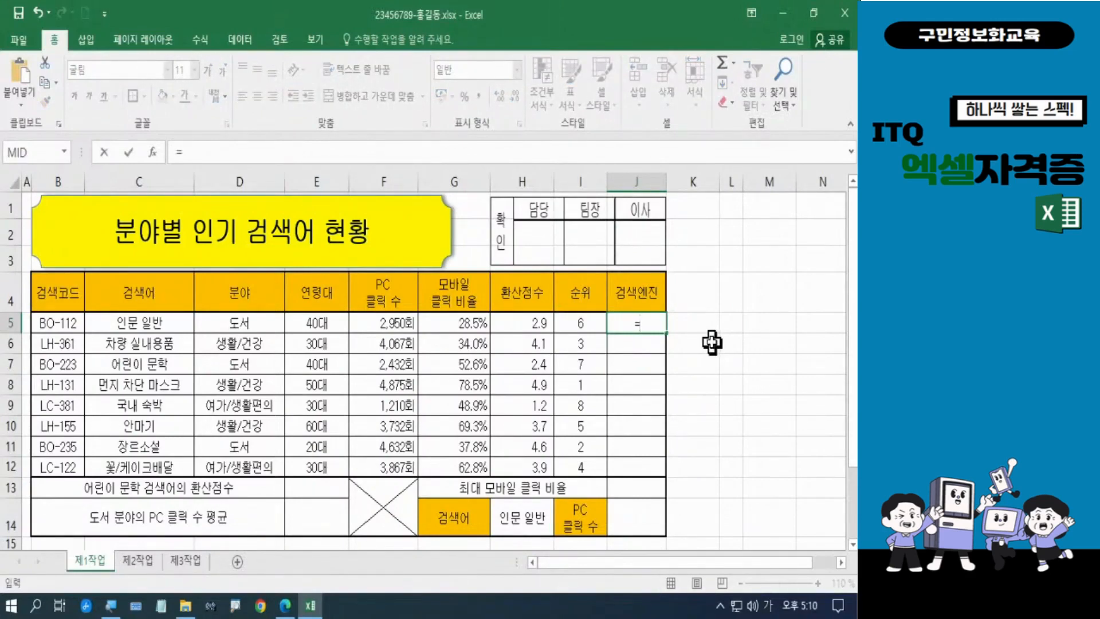
key(Hangul)
text(IF()
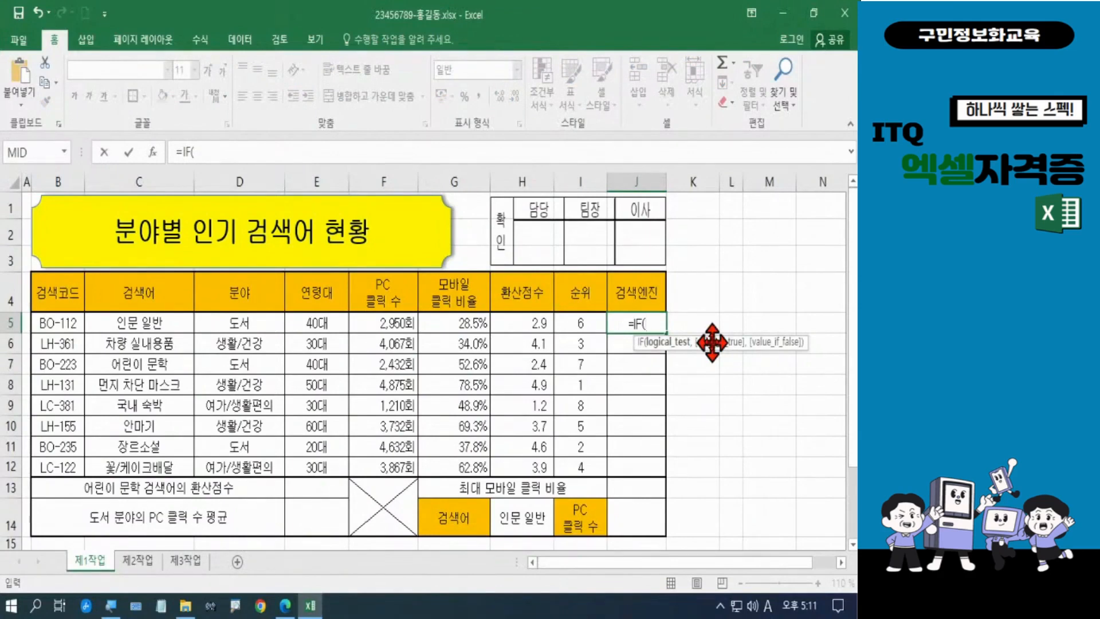
- Insert MID(B5,4,1) into the IF formula's logical test to extract the fourth character of the 검색코드
text(m)
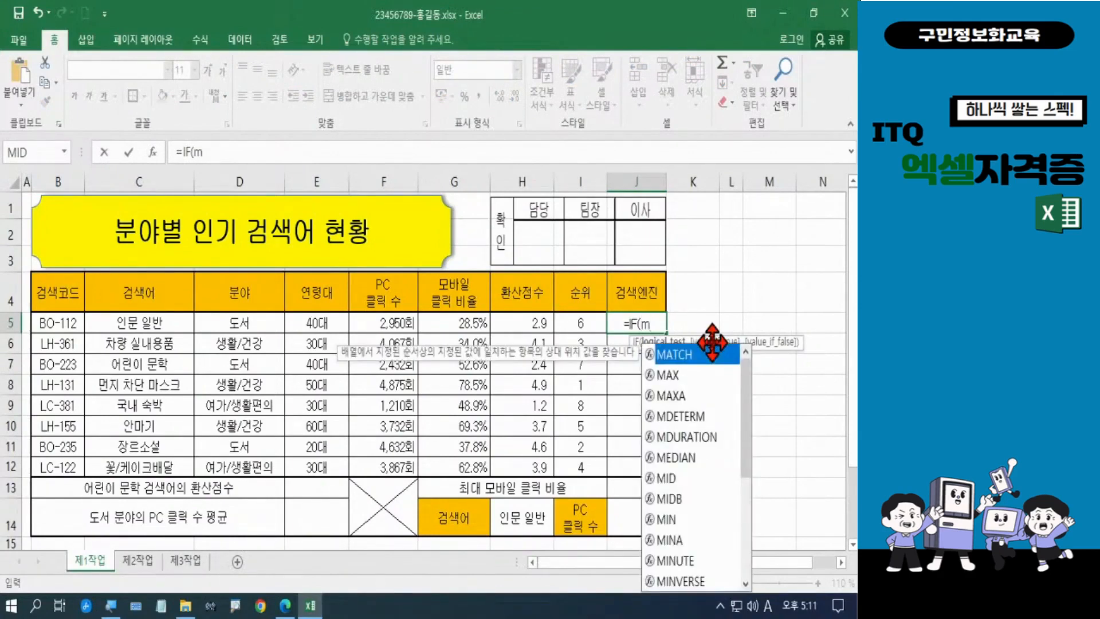
text(id)
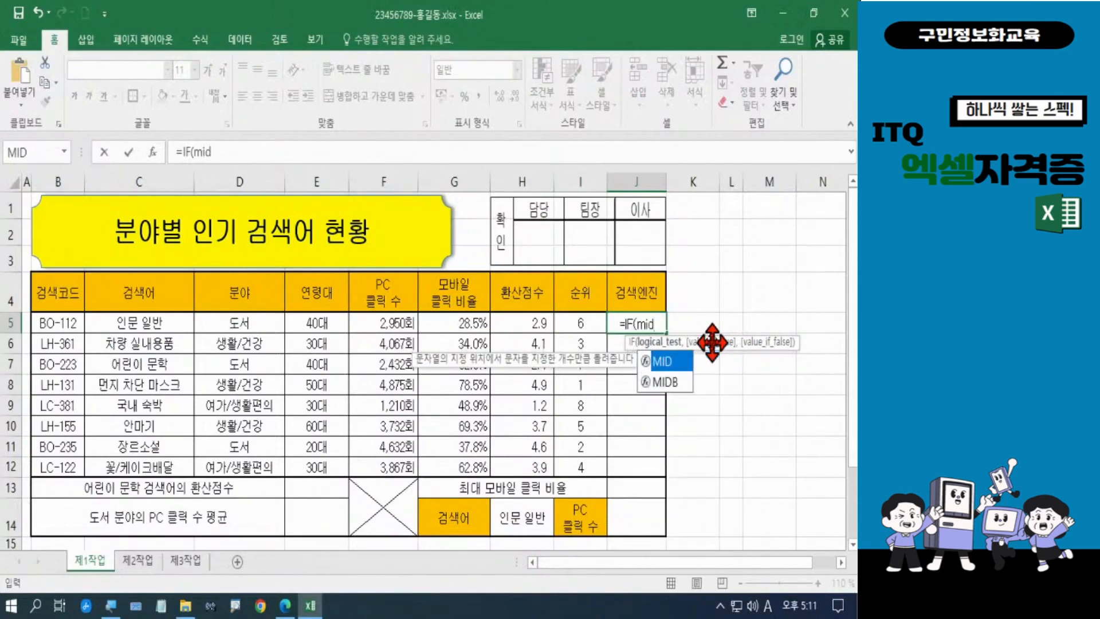
key(Tab)
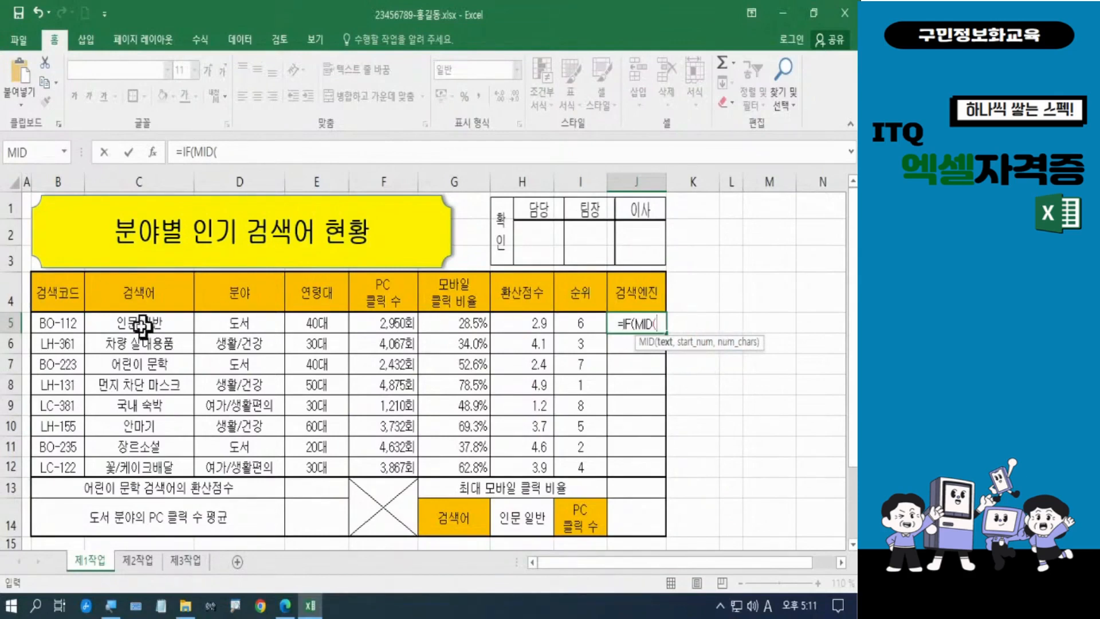
click(70, 325)
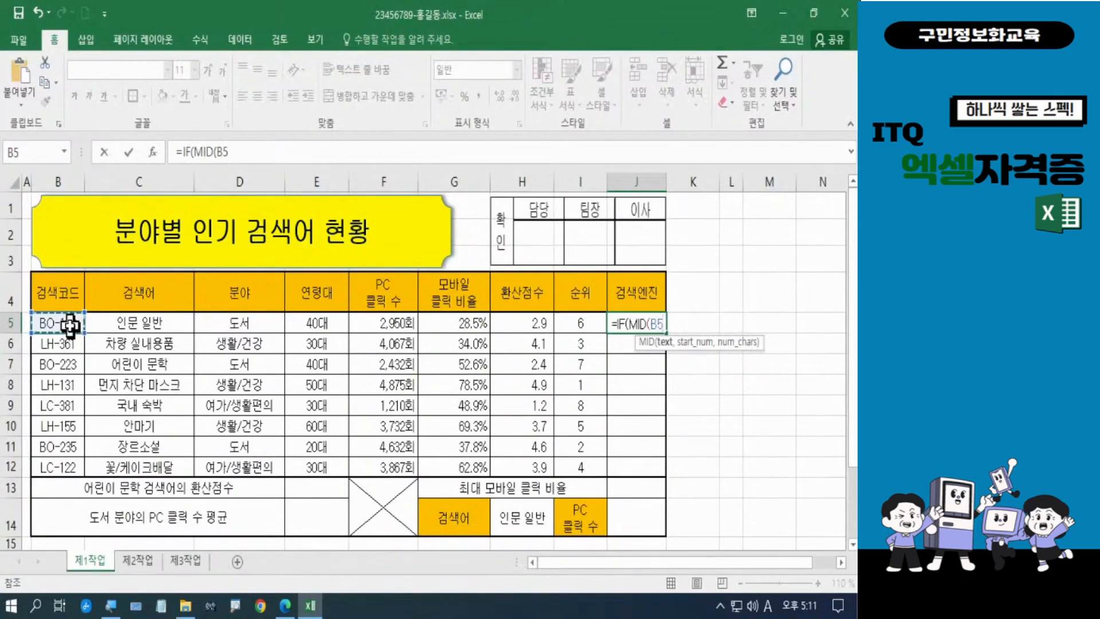
text(,)
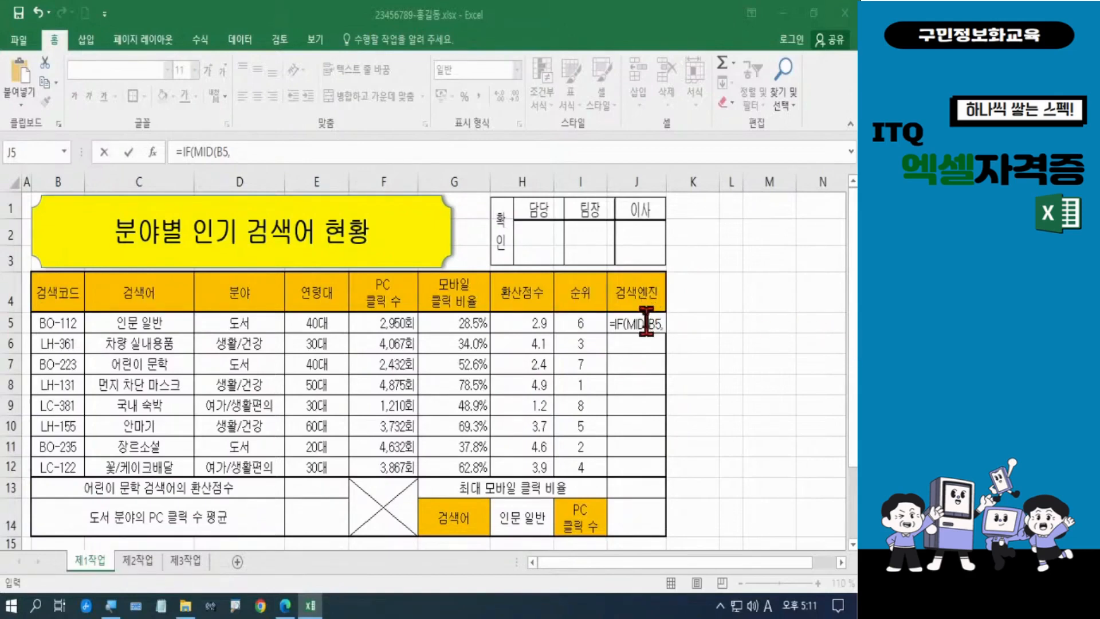
click(651, 18)
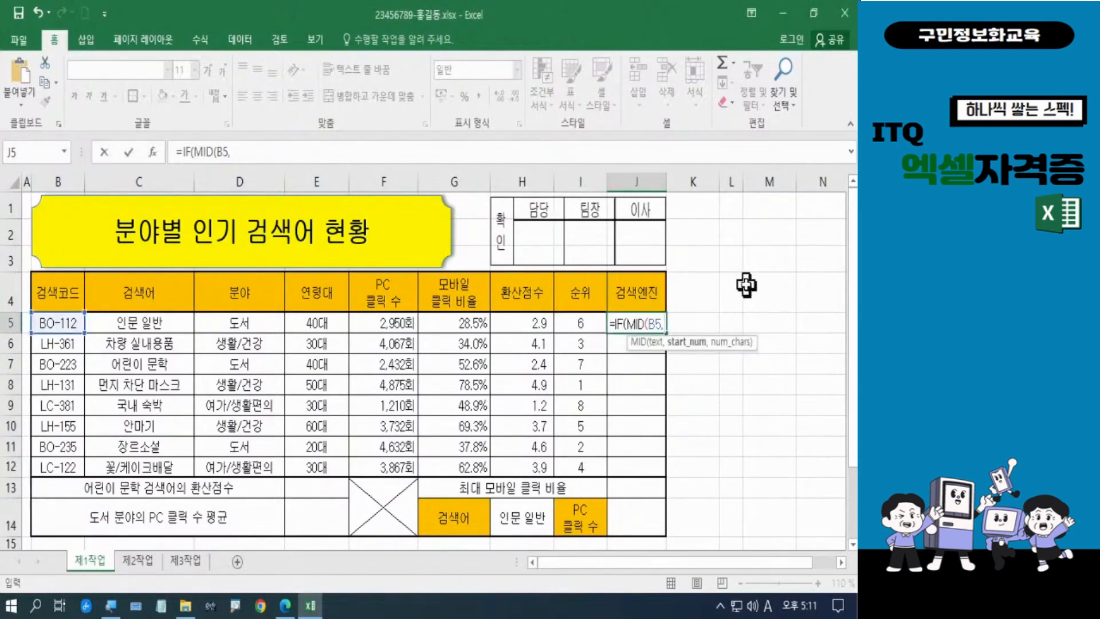
text(4)
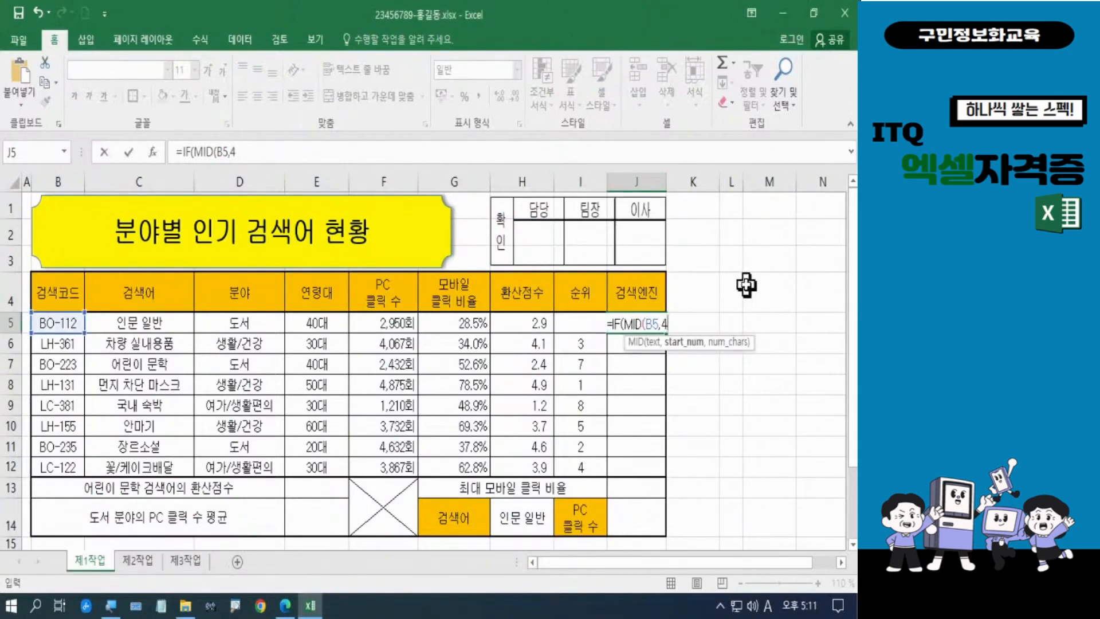
text(,1)
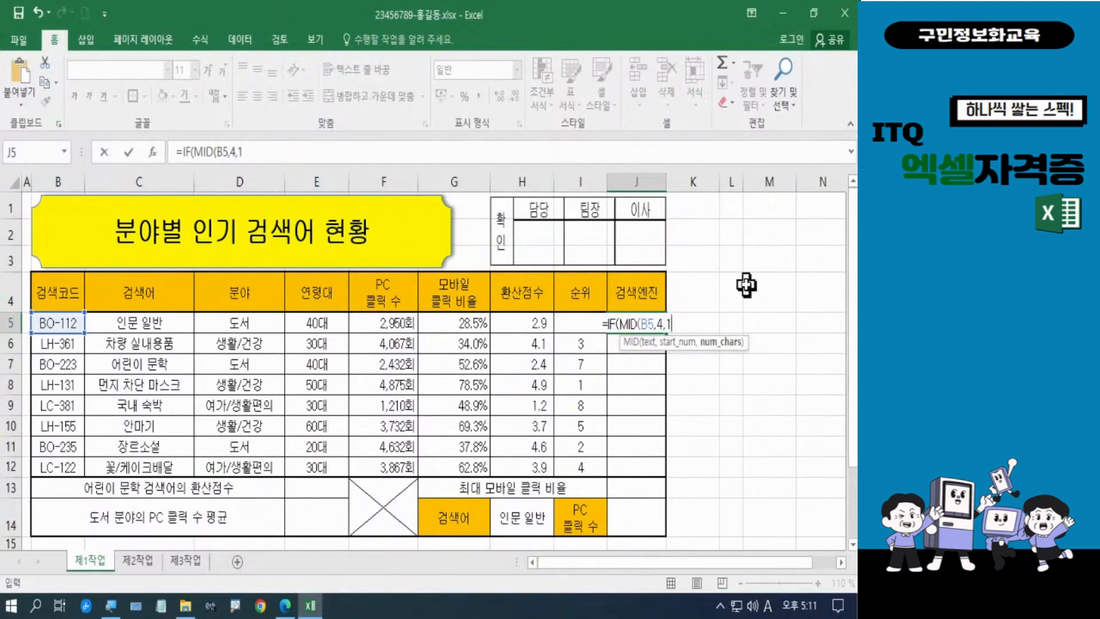
text())
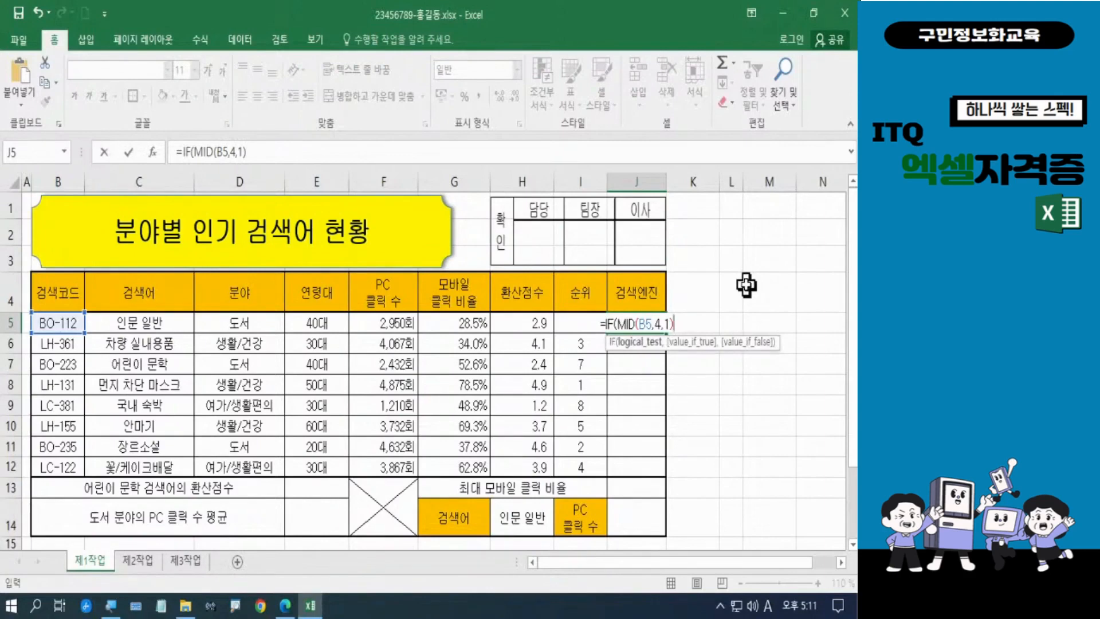
- Complete the first IF condition in J5 by comparing the MID result with the text "1"
text(=)
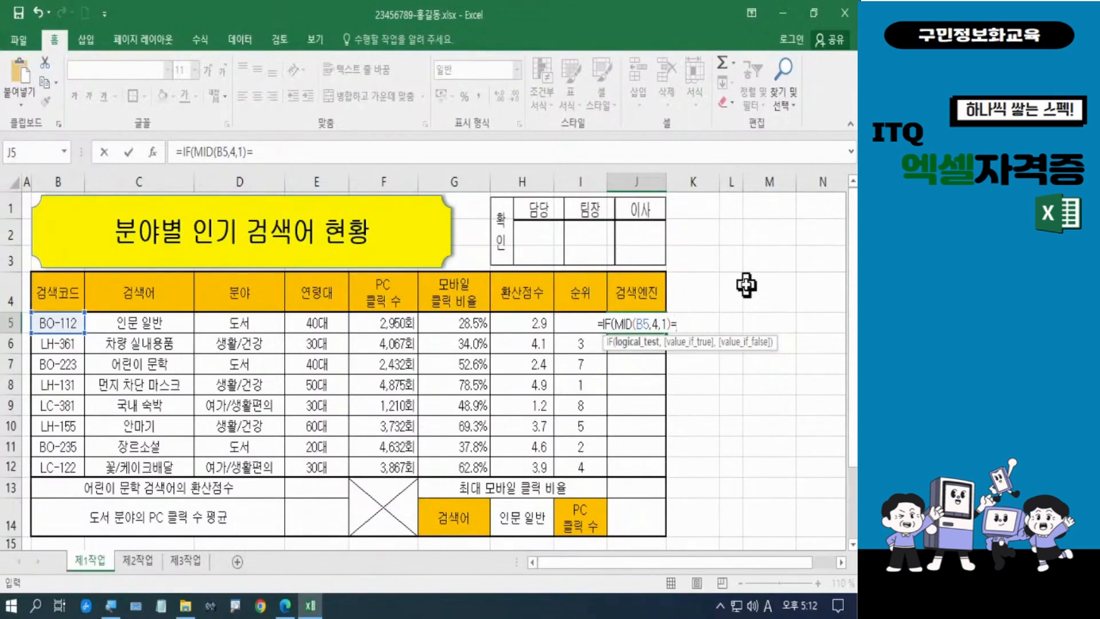
text("1)
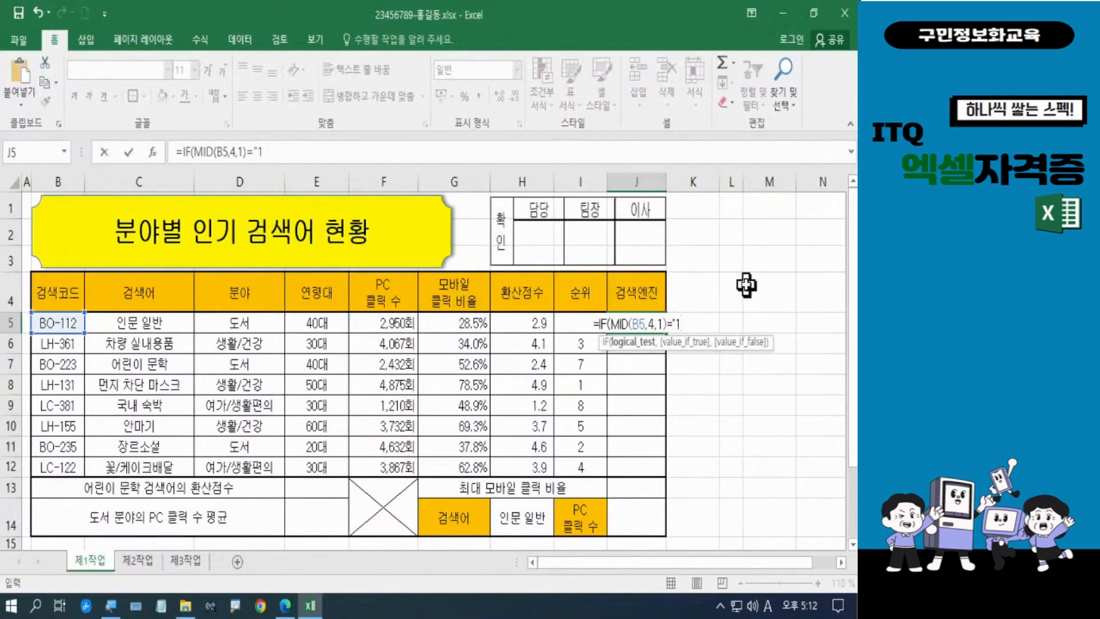
text(")
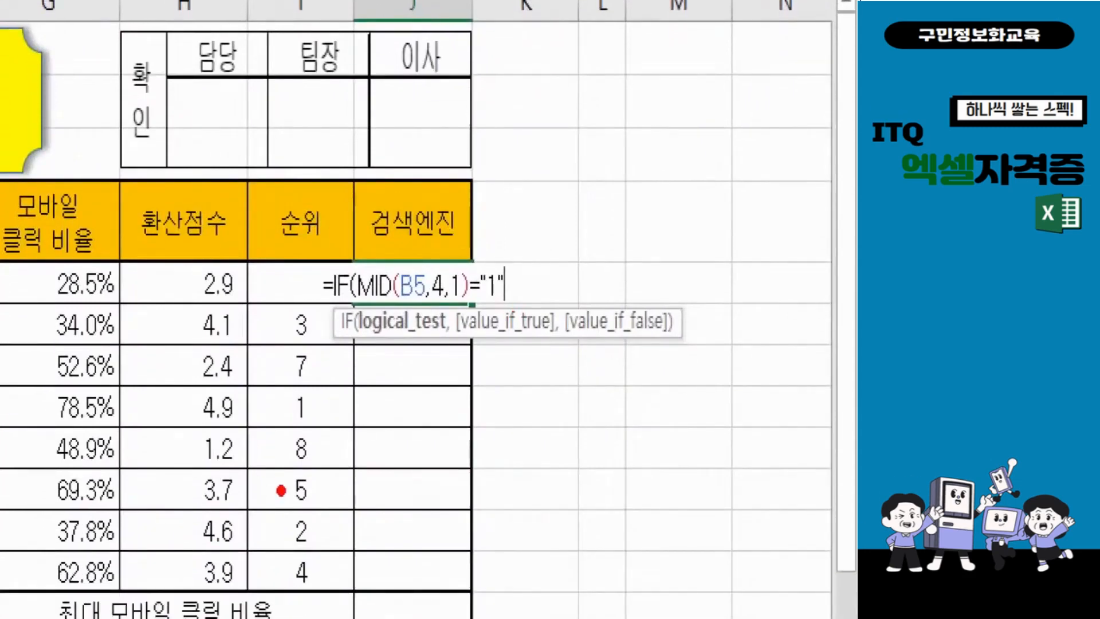
drag(367, 304, 502, 308)
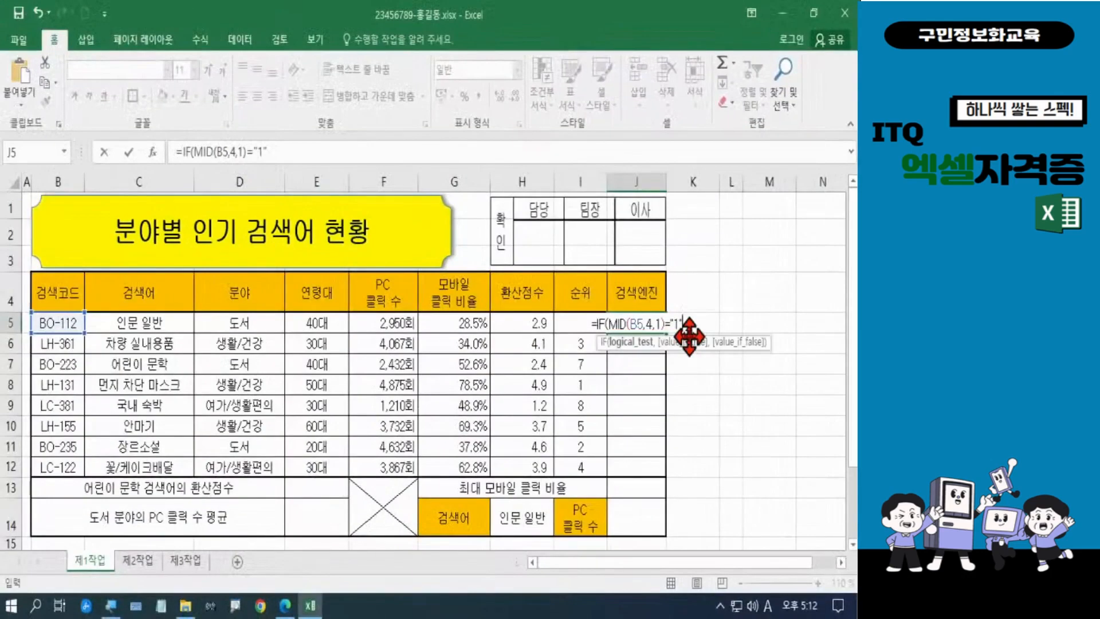
- Set the IF formula's value-if-true argument to "네이버" and move on to its value-if-false argument
text(,)
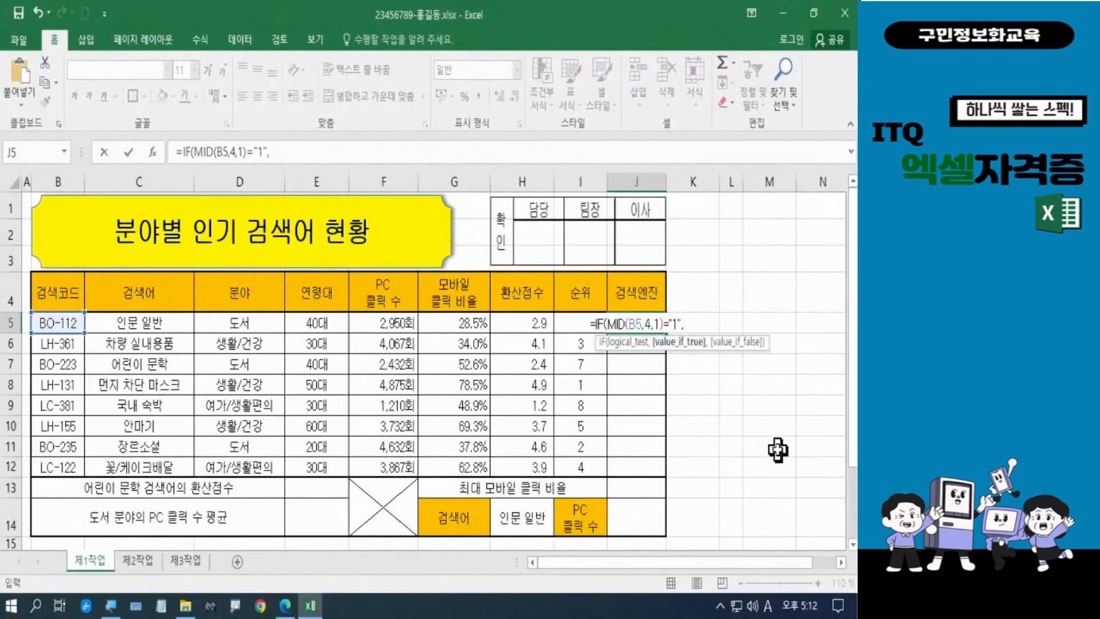
text(")
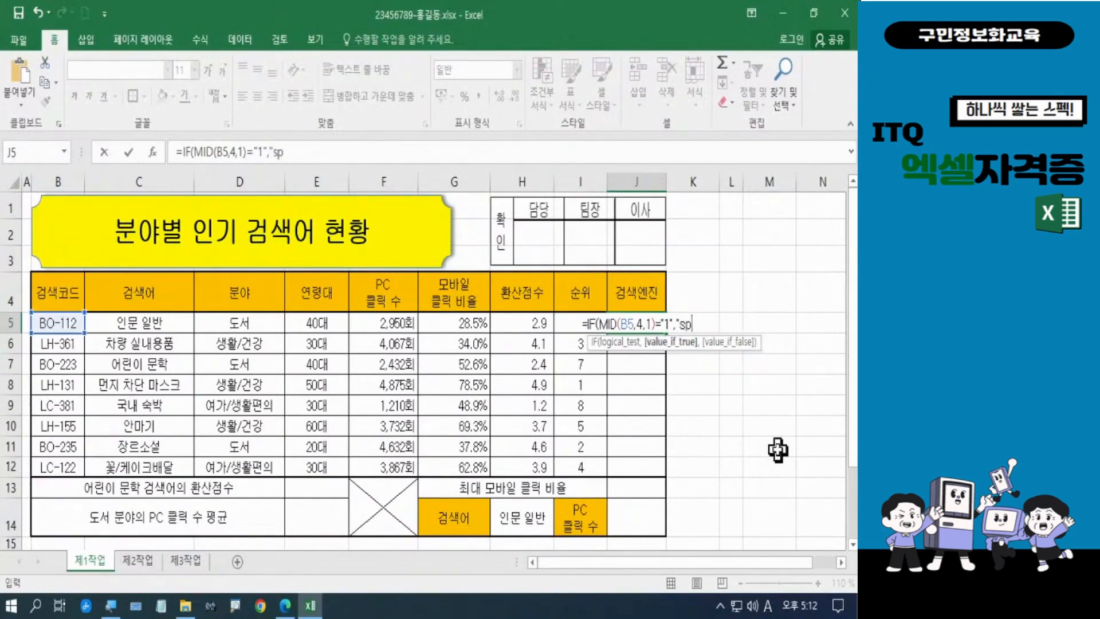
text(네이버)
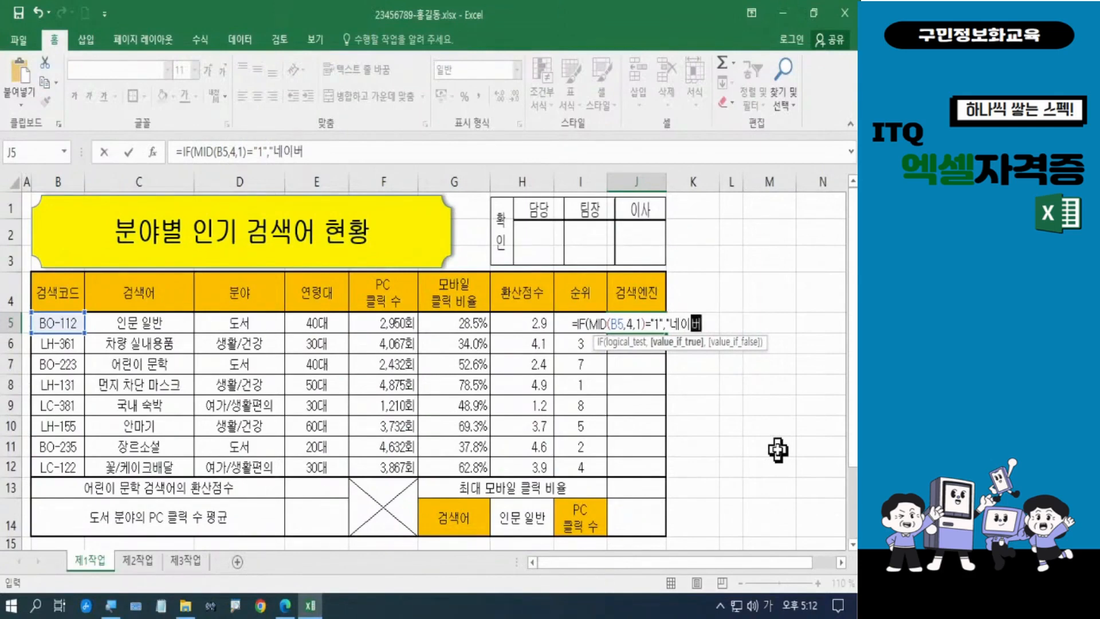
text(")
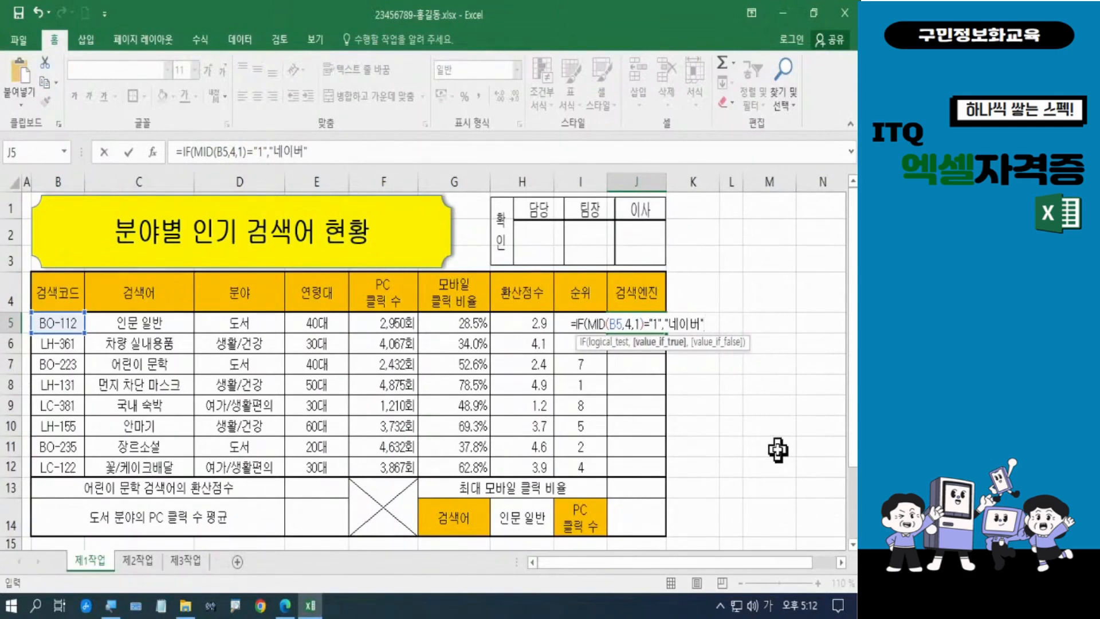
text(,)
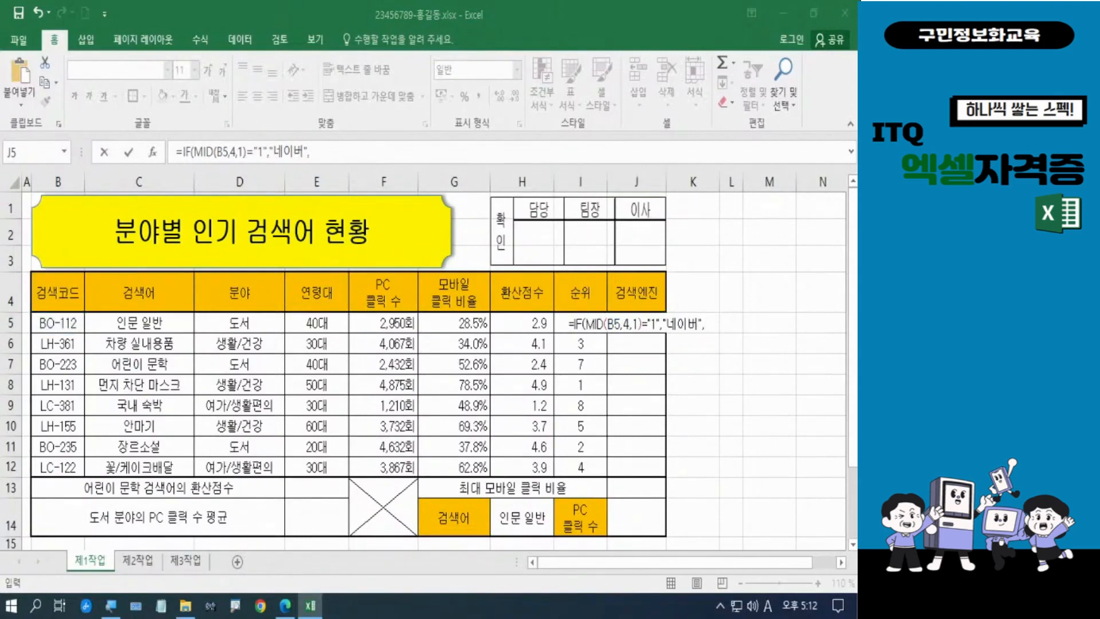
click(631, 17)
click(694, 17)
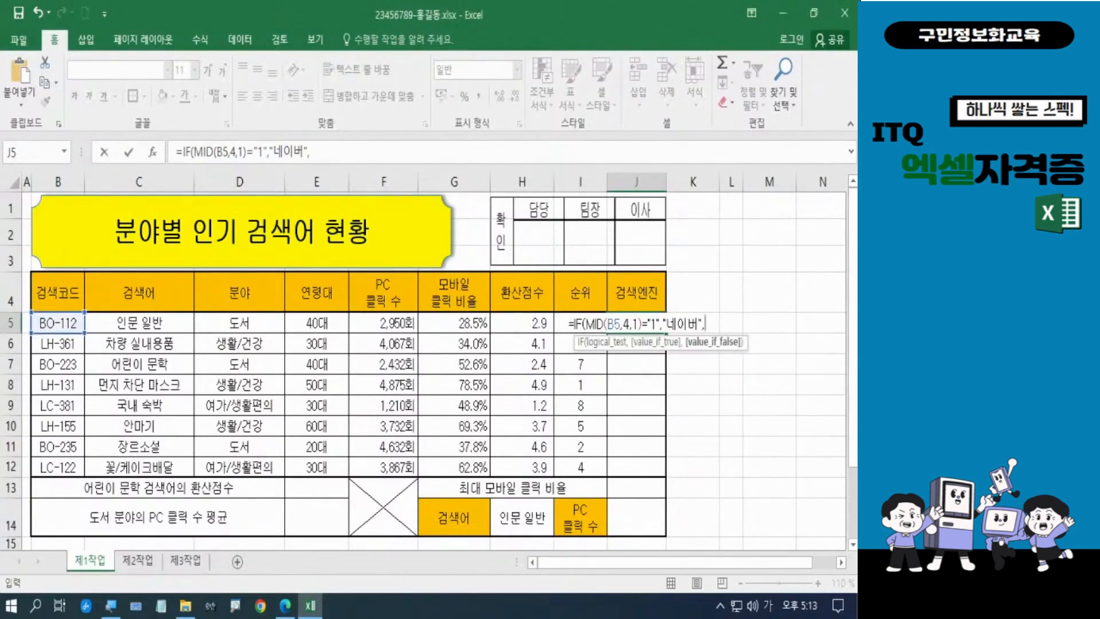
- Nest a second IF function as the value-if-false argument of the J5 formula
text(ㅑ)
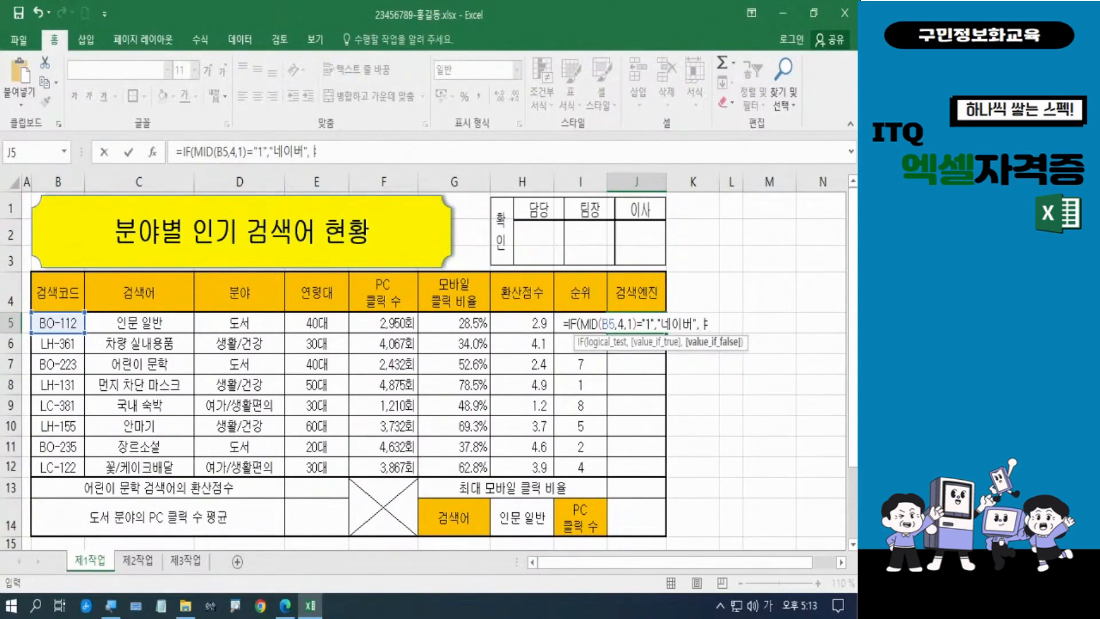
key(BackSpace)
key(Hangul)
text(if)
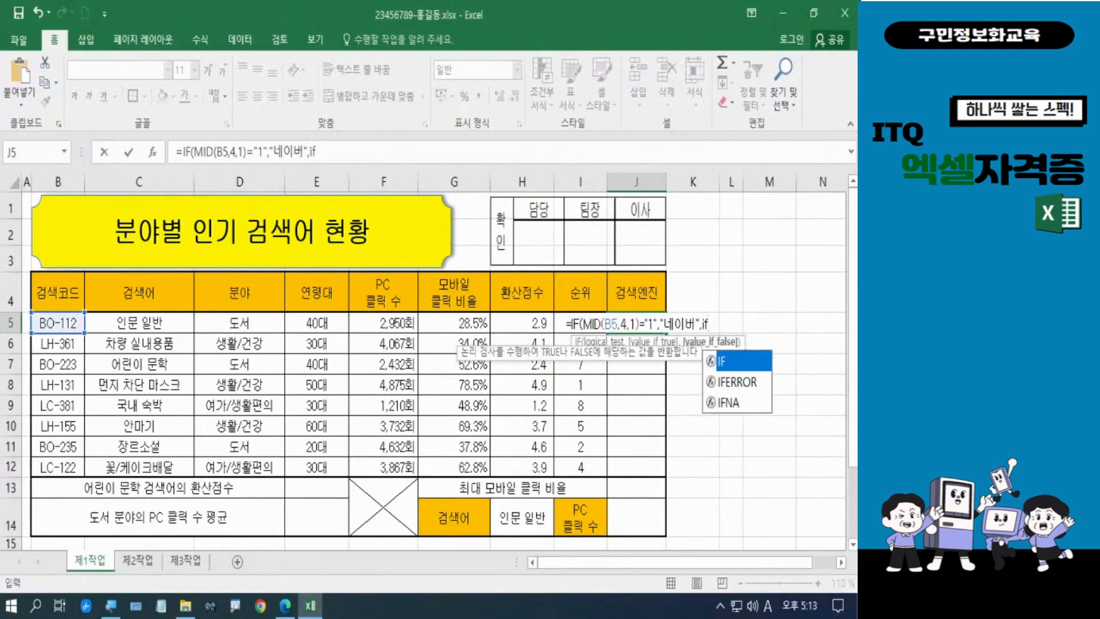
key(Tab)
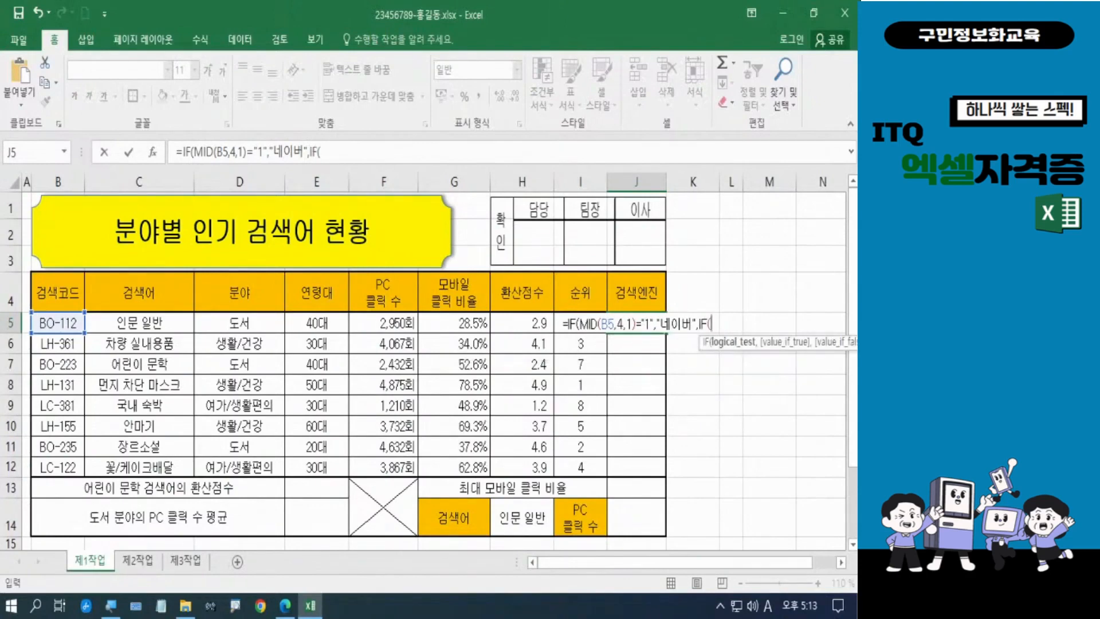
- Insert MID(B5,4,1) into the nested IF's logical test in J5 to extract the fourth character of the 검색코드
text(mi)
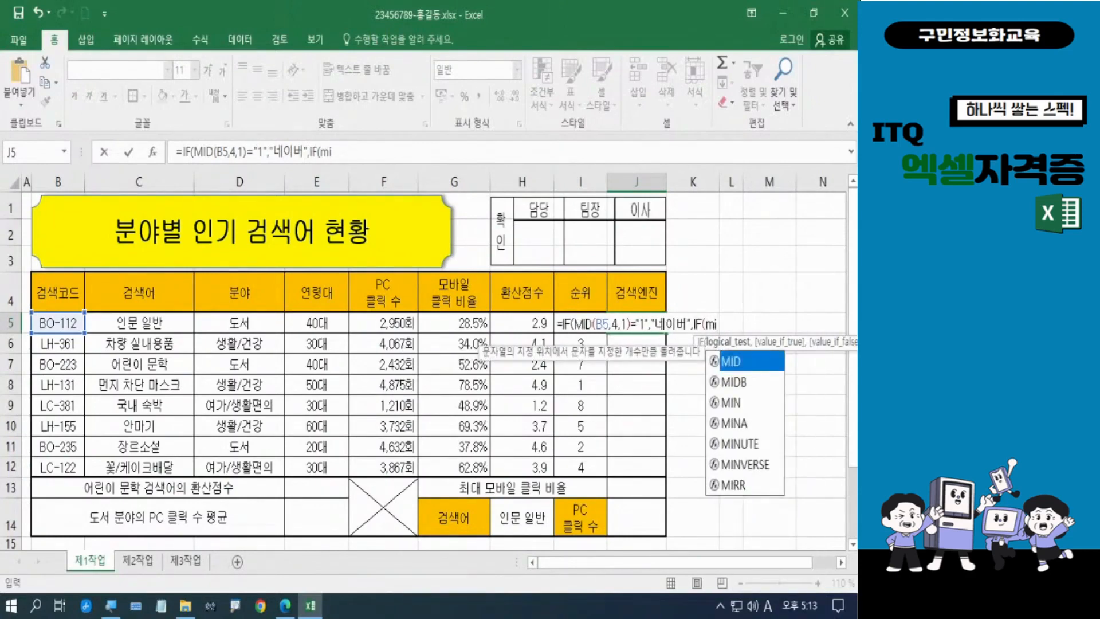
text(d)
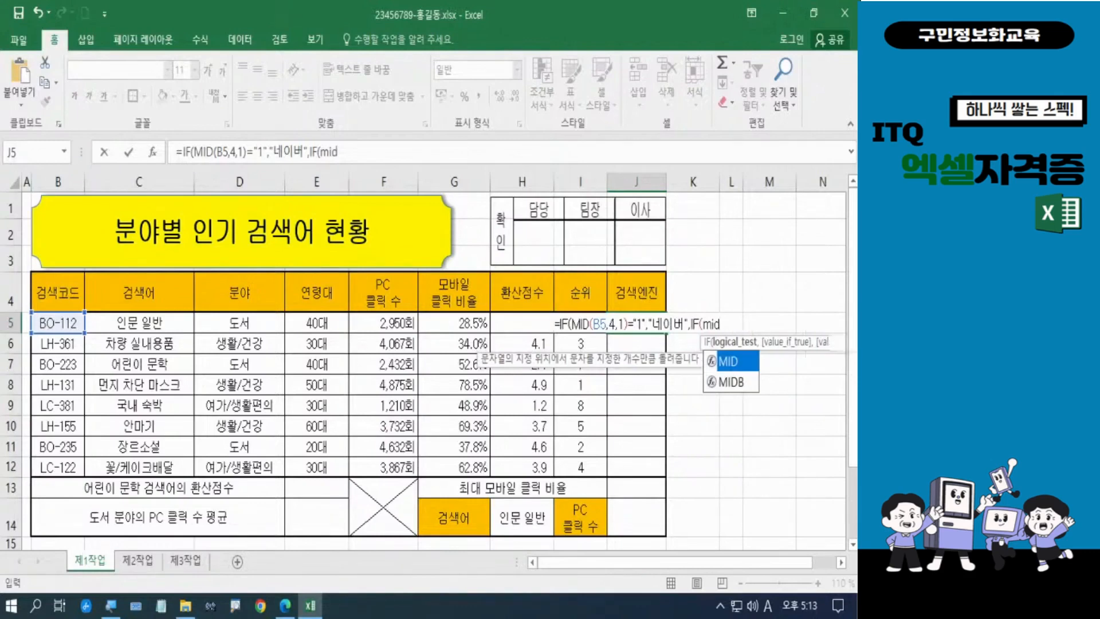
key(Tab)
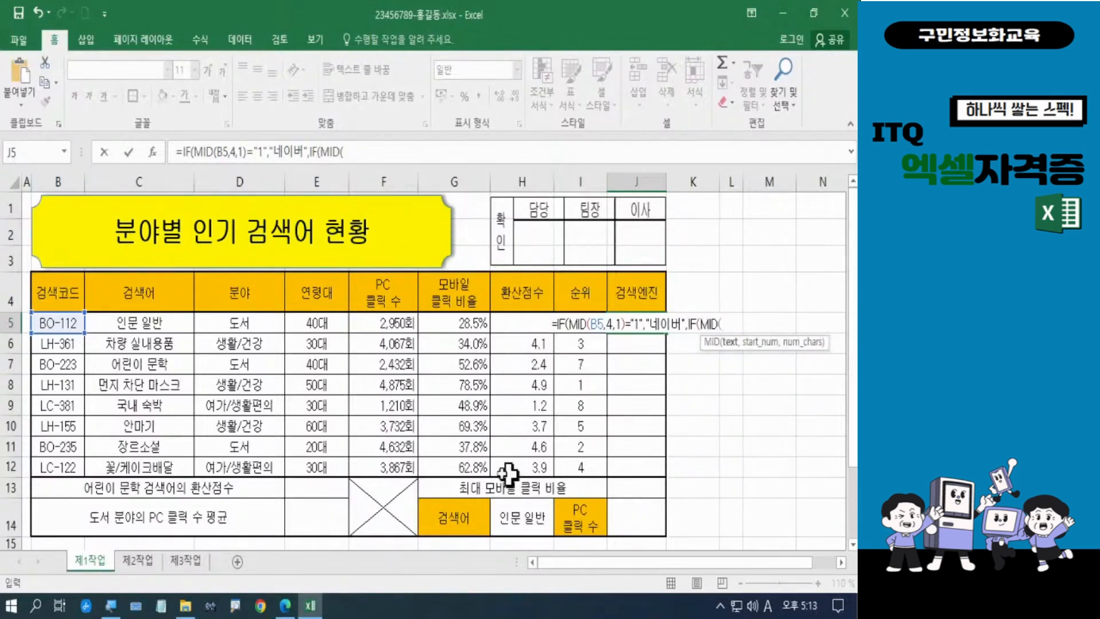
click(68, 324)
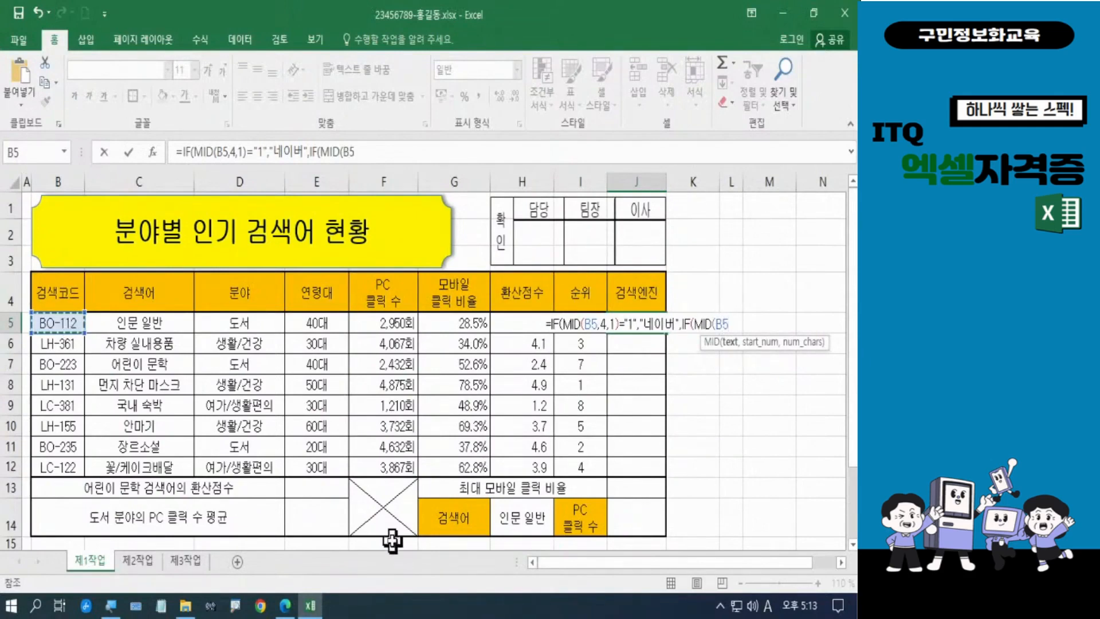
text(,)
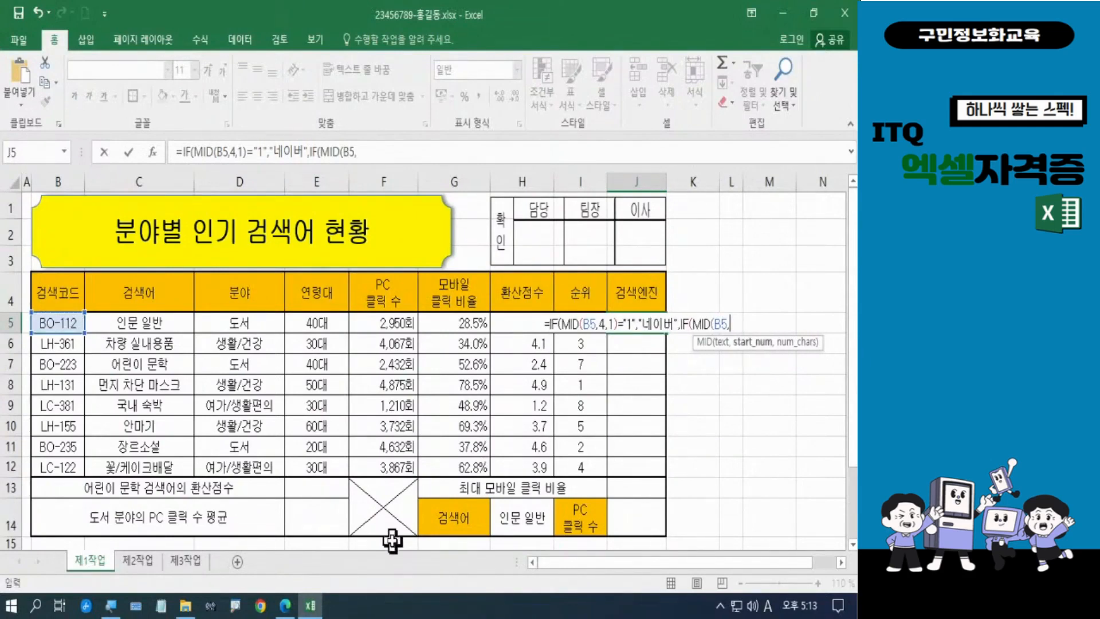
text(4)
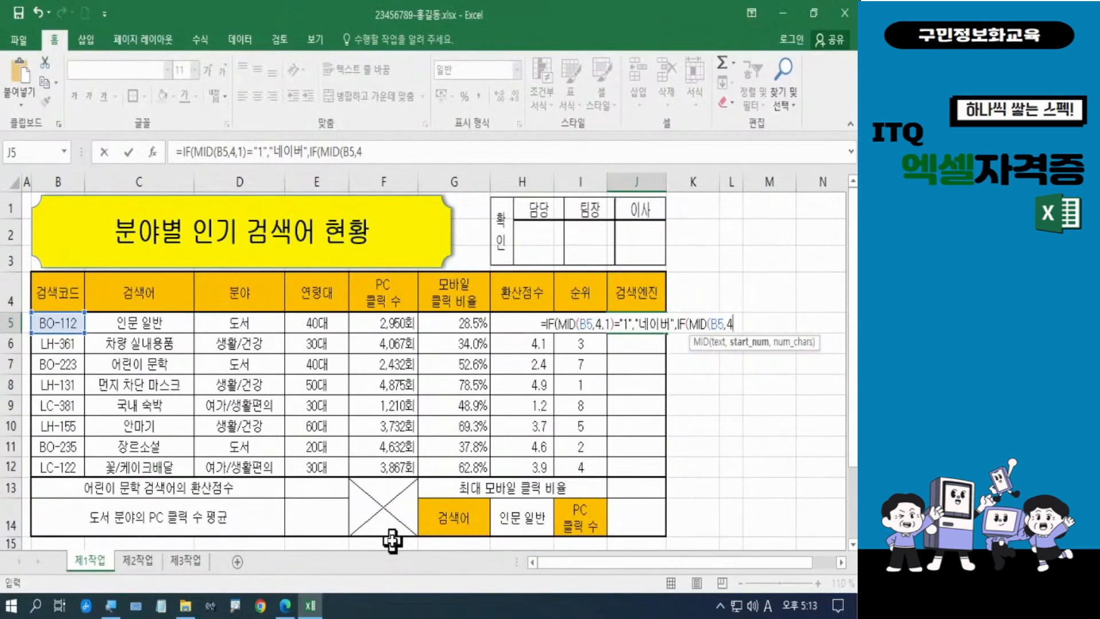
text(,1)
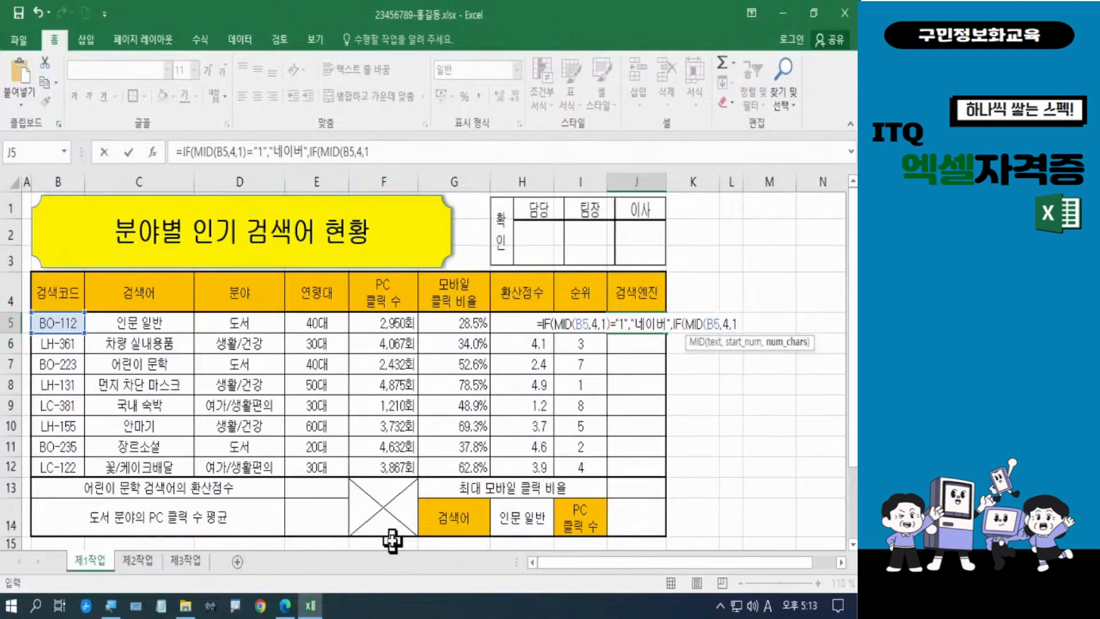
text())
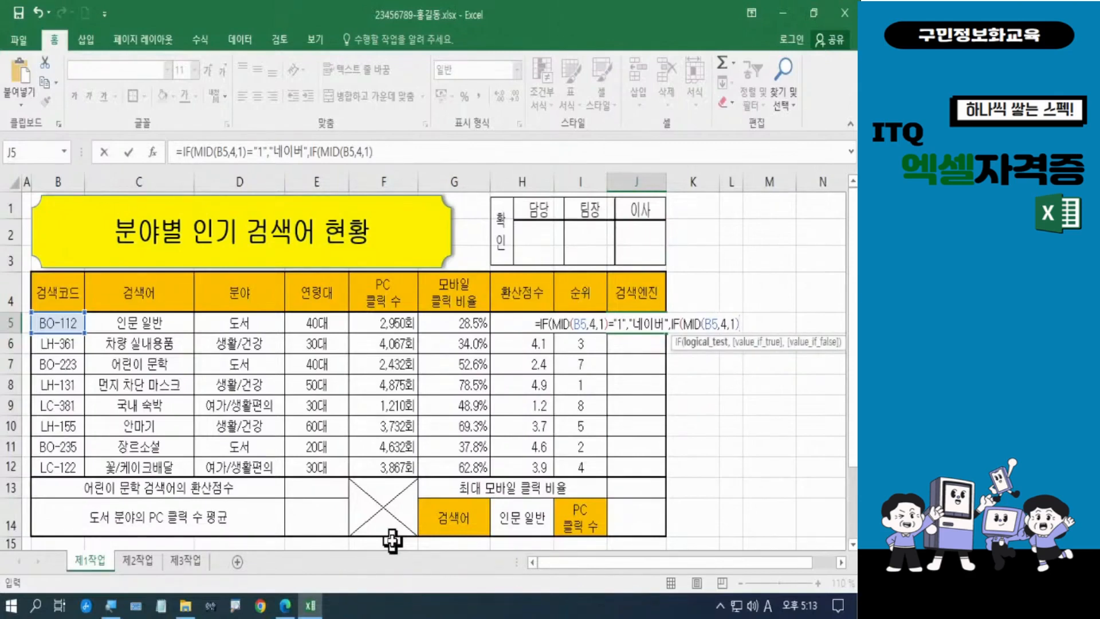
- Complete the nested IF condition in J5 by comparing its MID result with the text "2"
text(=)
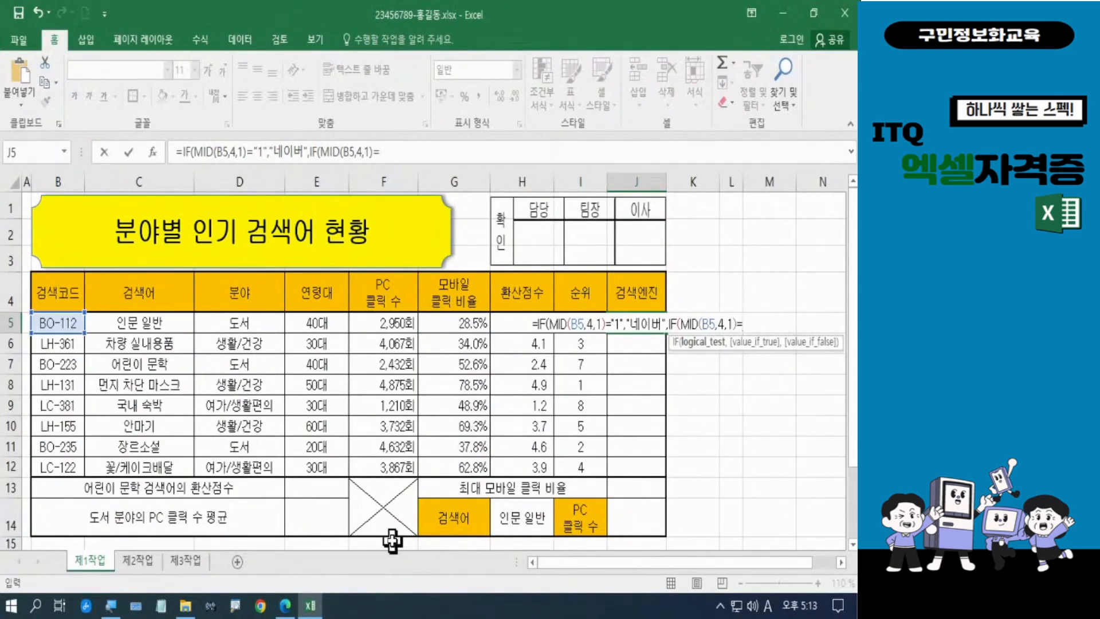
text(")
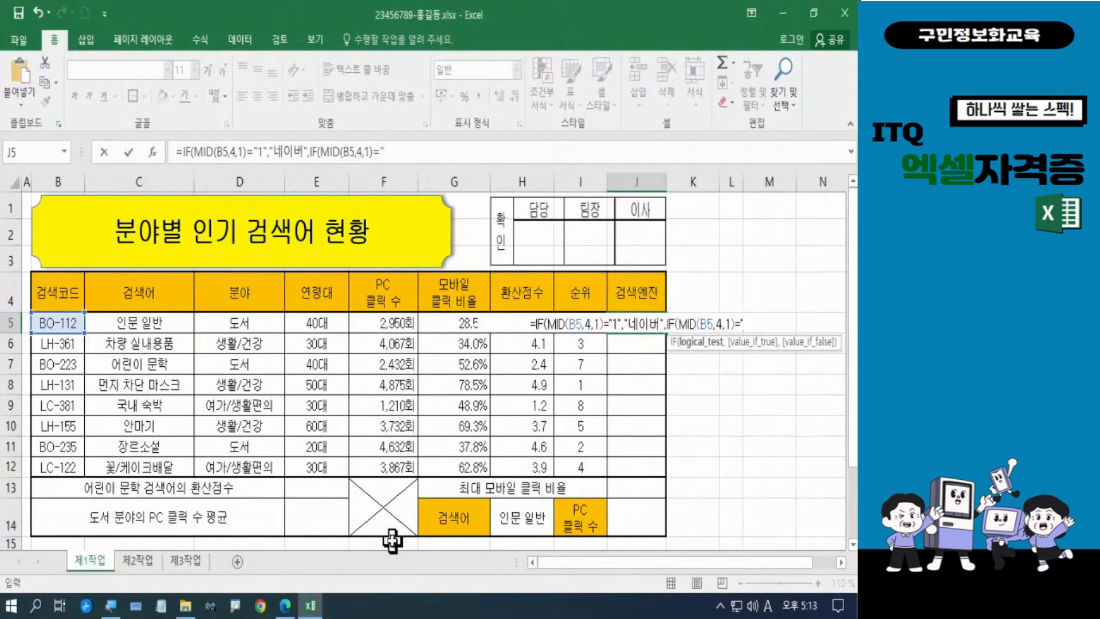
text(2)
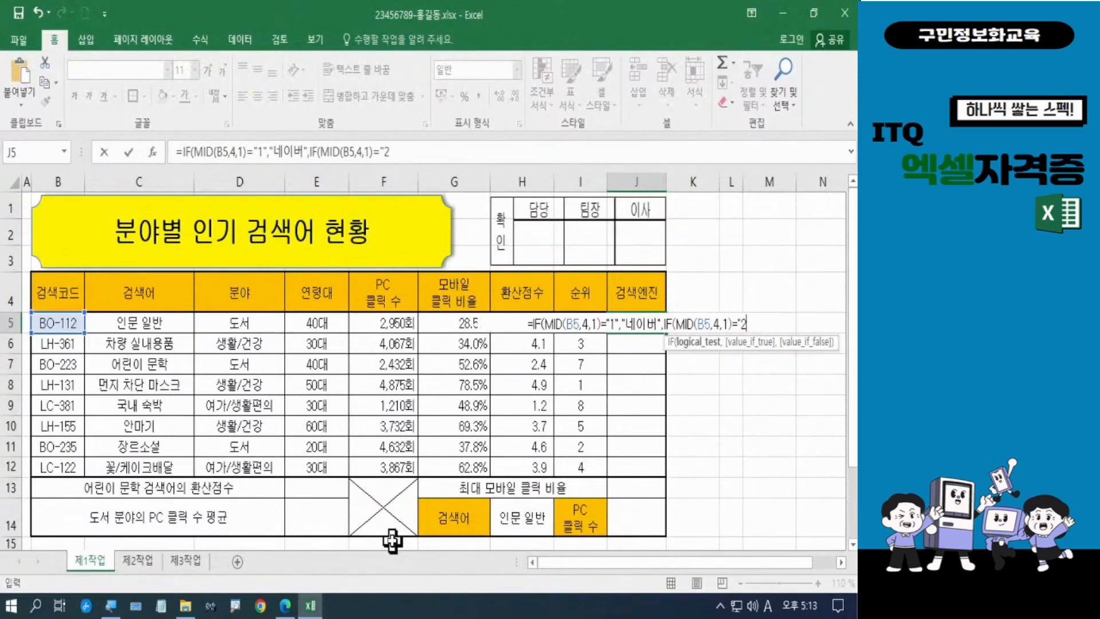
text(")
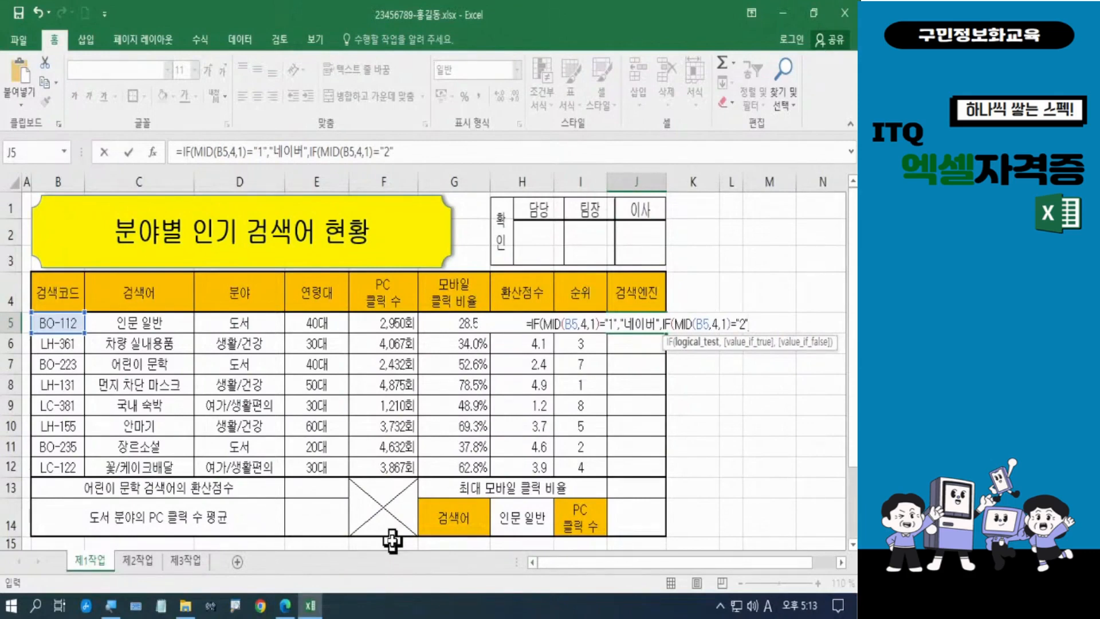
text(,)
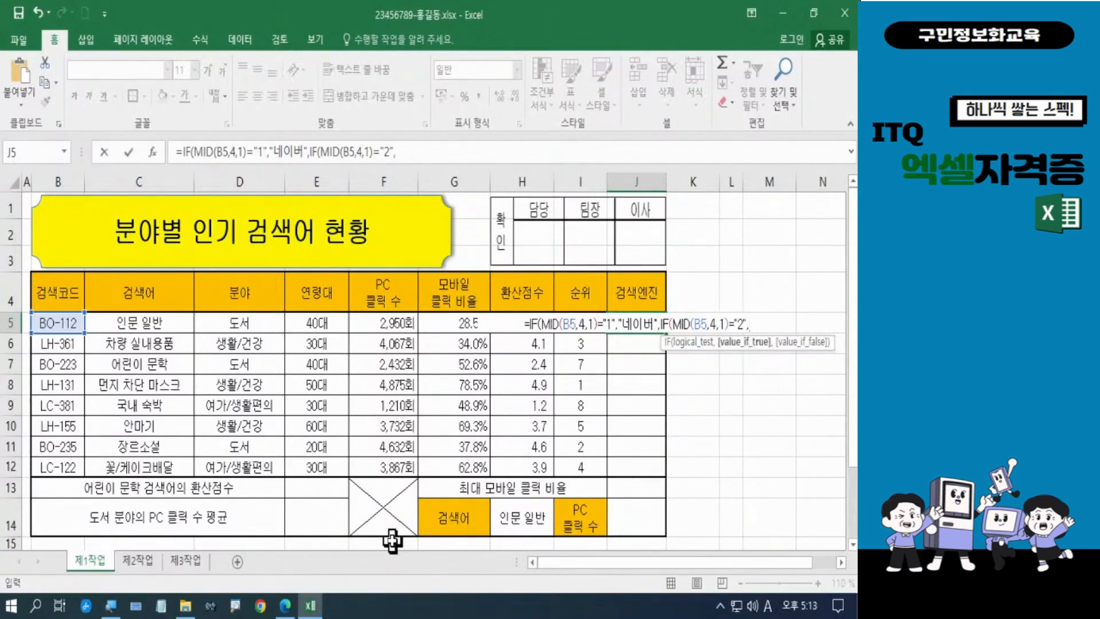
- Set the nested IF's value-if-true argument to "구글" and move on to its value-if-false argument
text(")
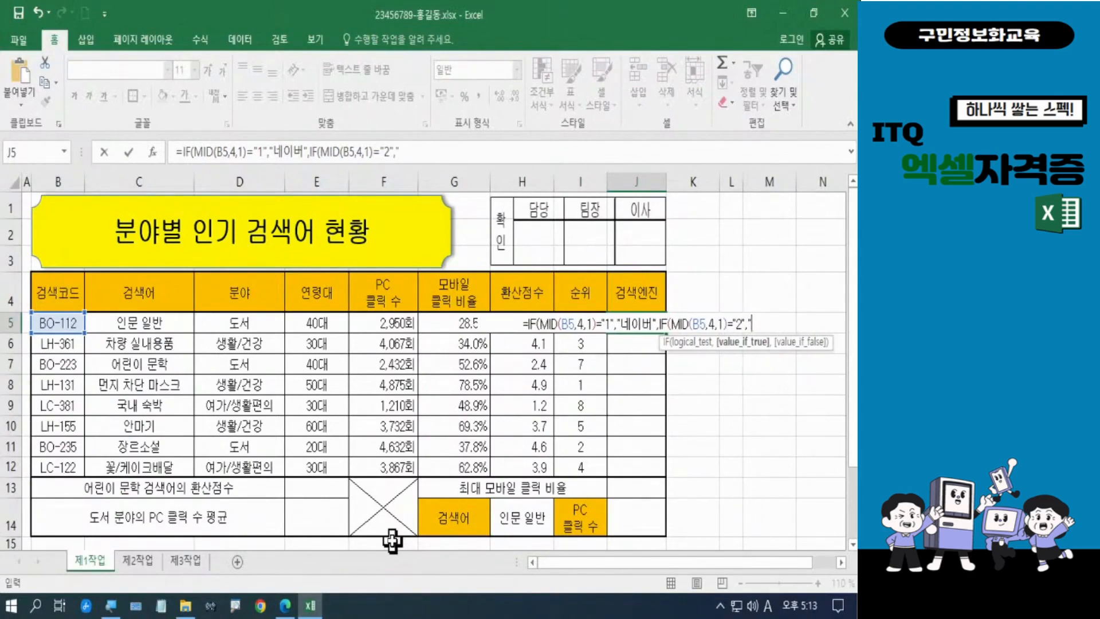
key(Hangul)
text(구글)
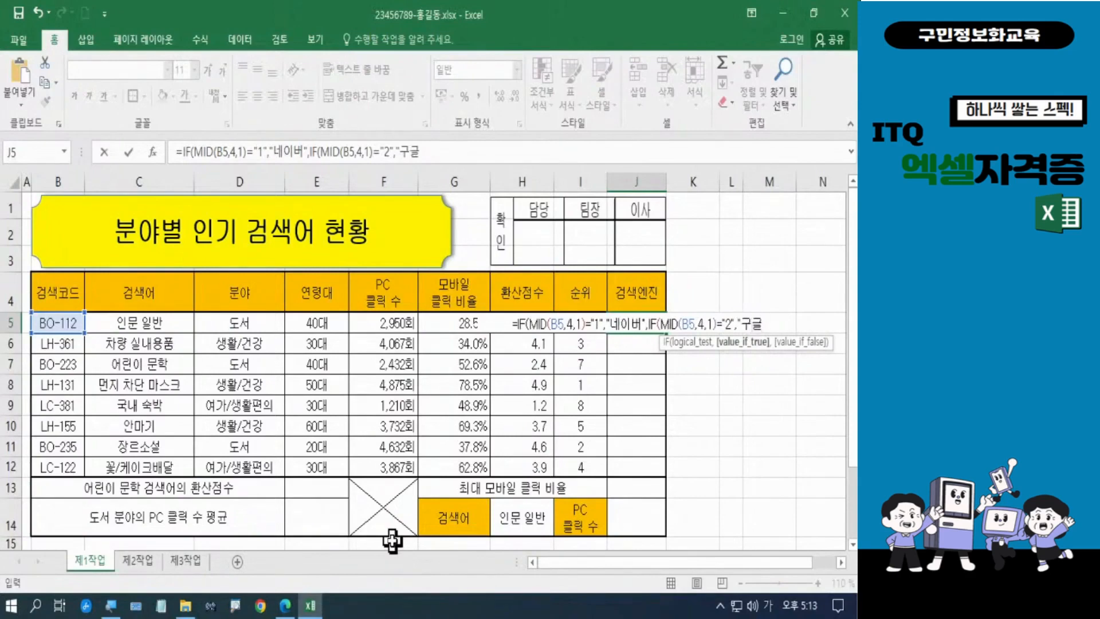
text(")
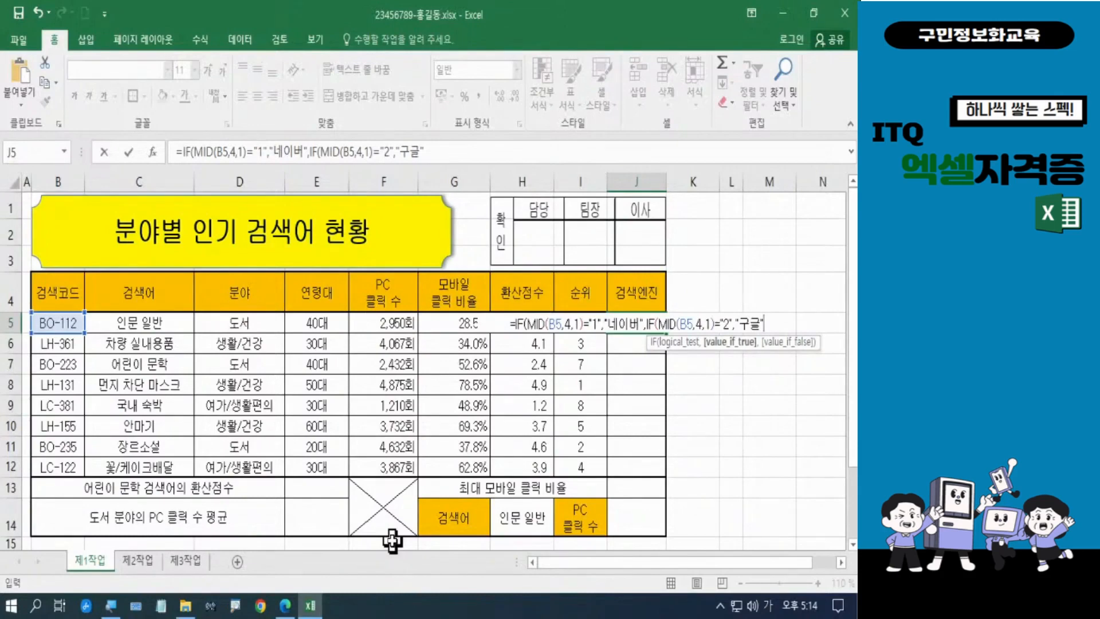
text(,)
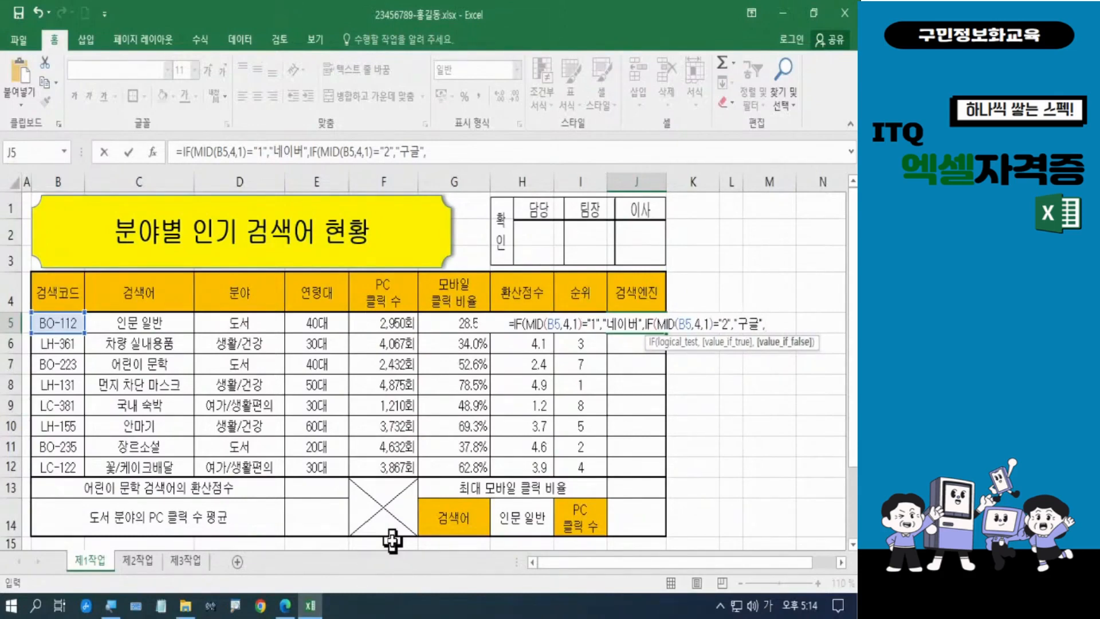
- Set the nested IF's value-if-false argument to "다음" and close the nested function
text(")
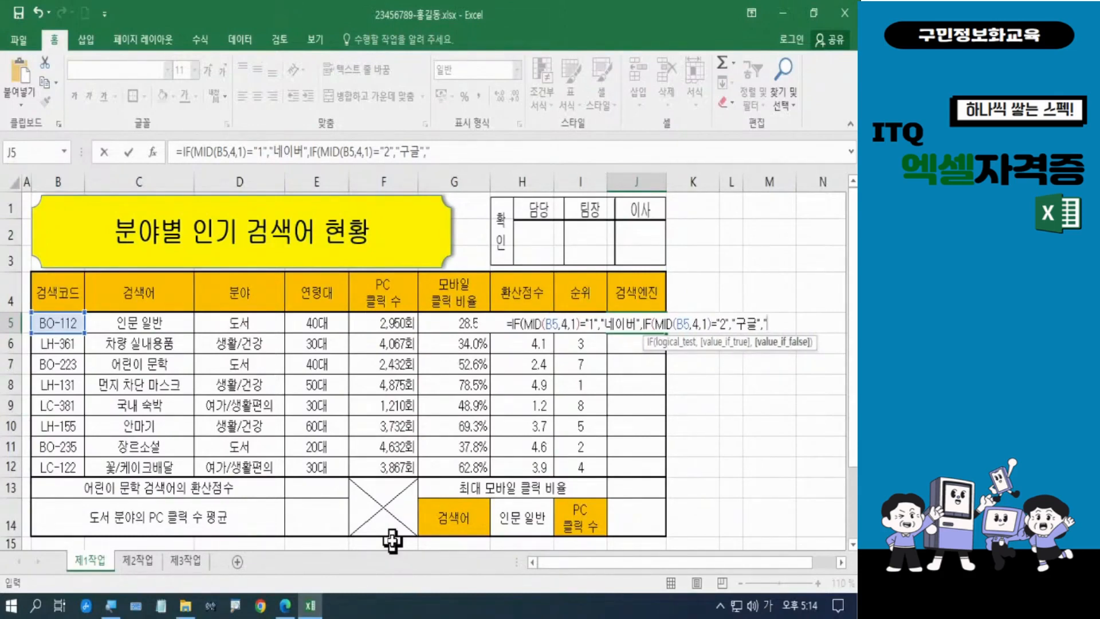
text(다음)
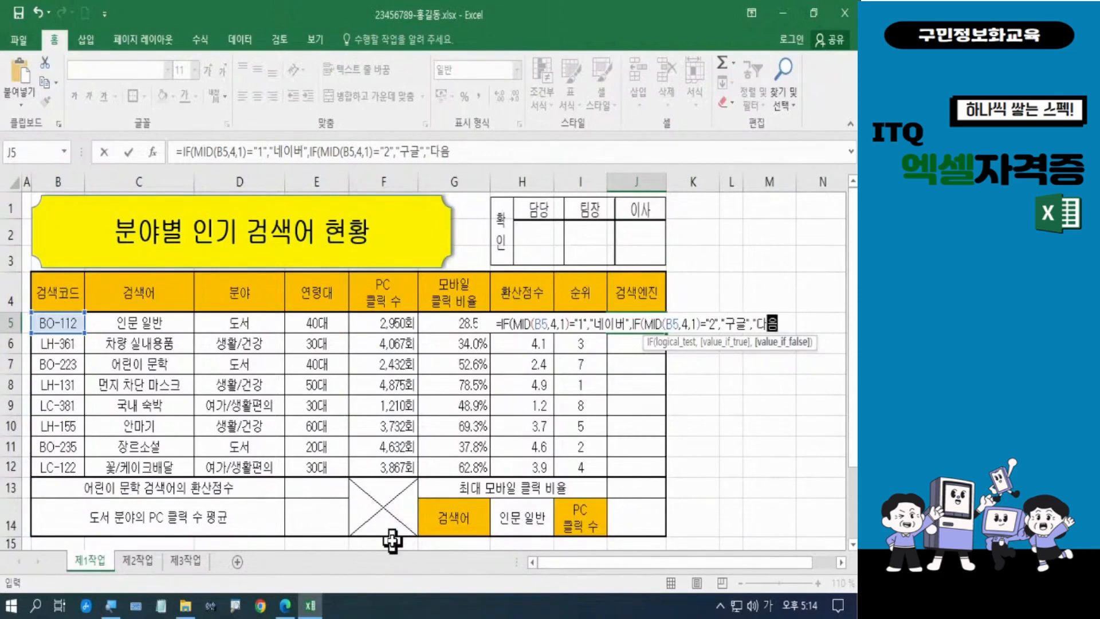
text(")
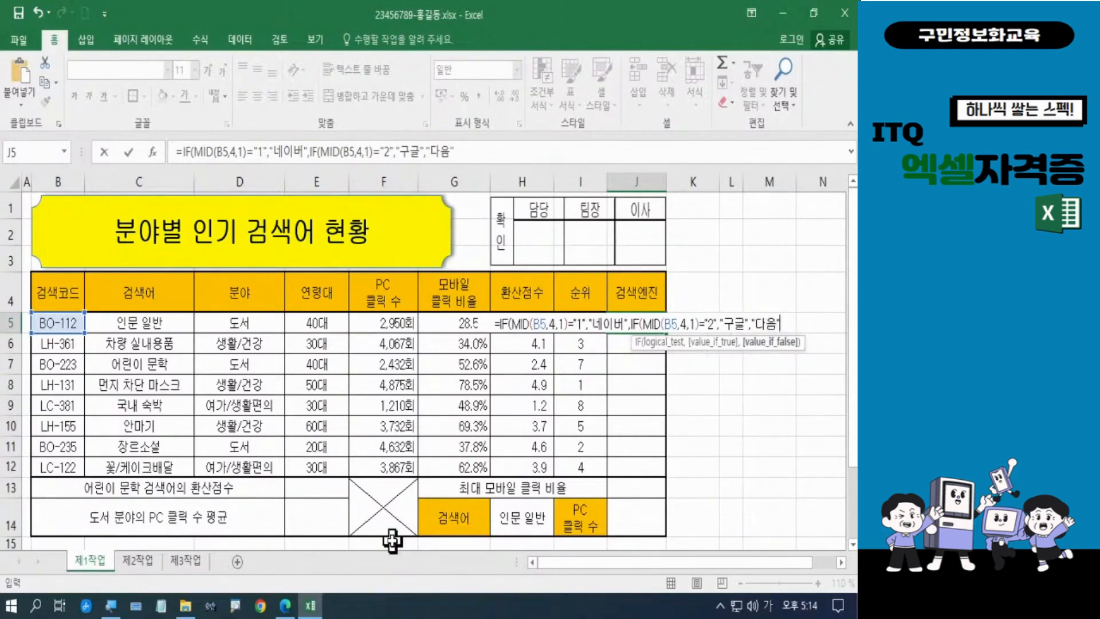
text())
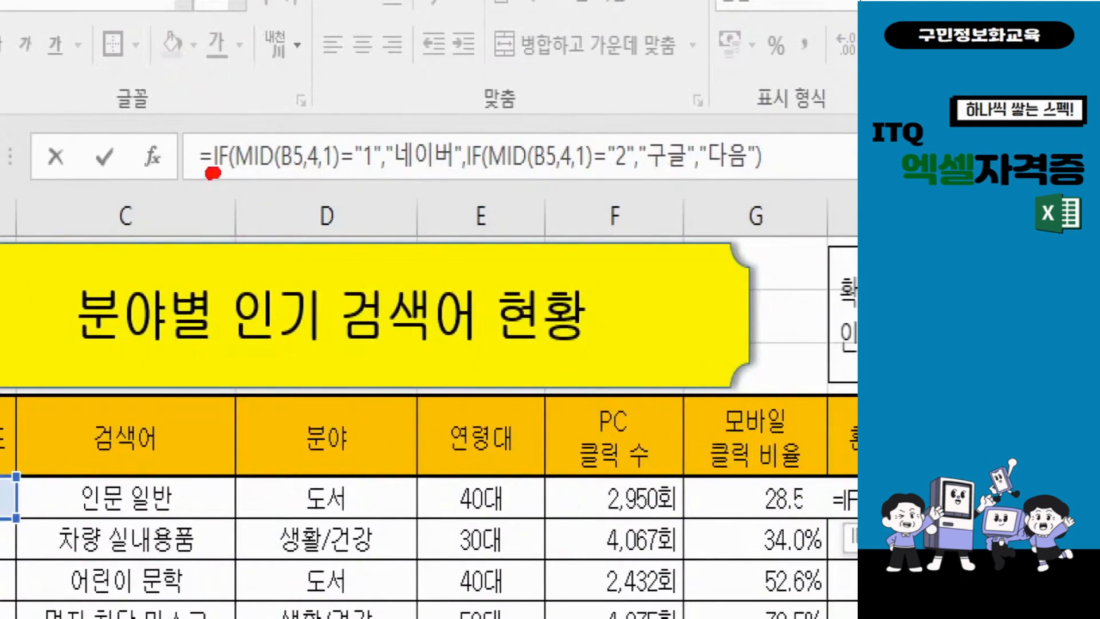
drag(235, 170, 372, 176)
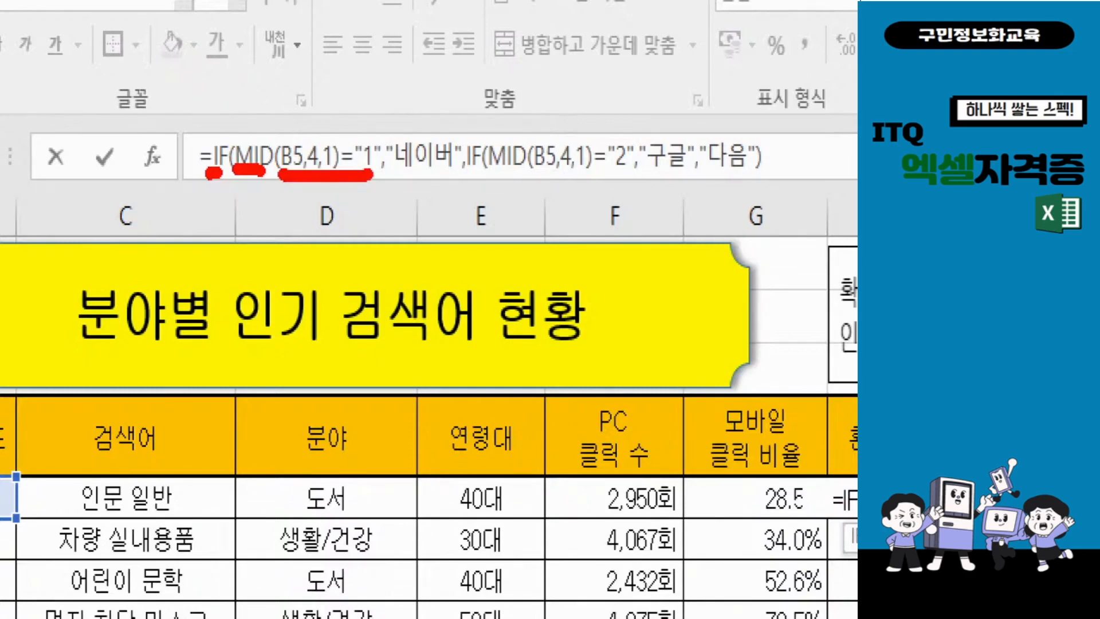
drag(400, 175, 458, 178)
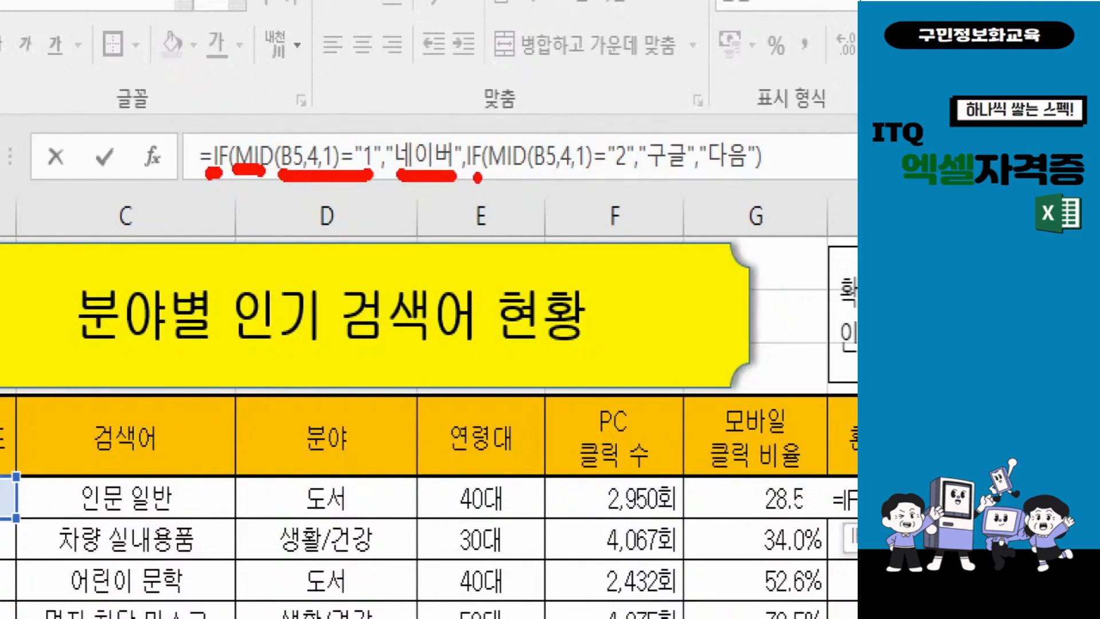
drag(477, 178, 623, 178)
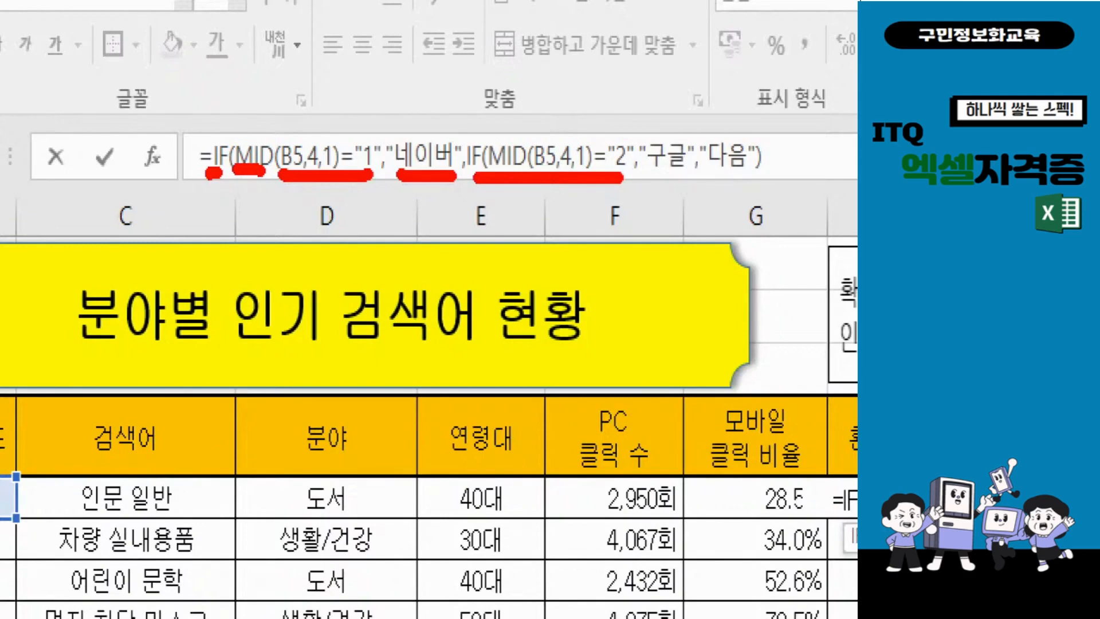
drag(641, 175, 679, 174)
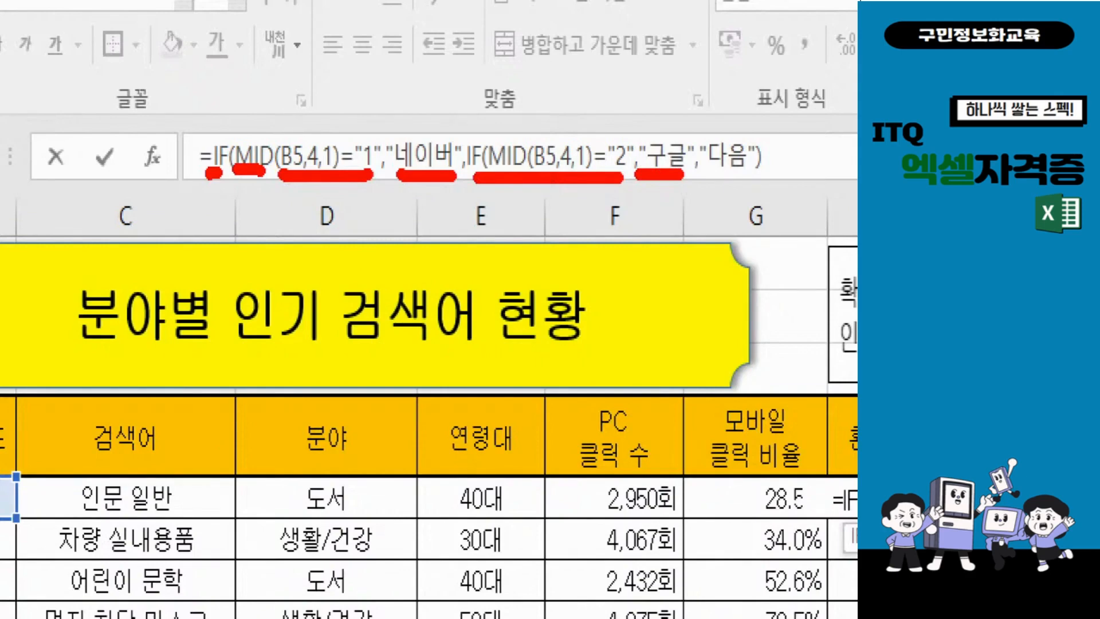
drag(705, 175, 748, 175)
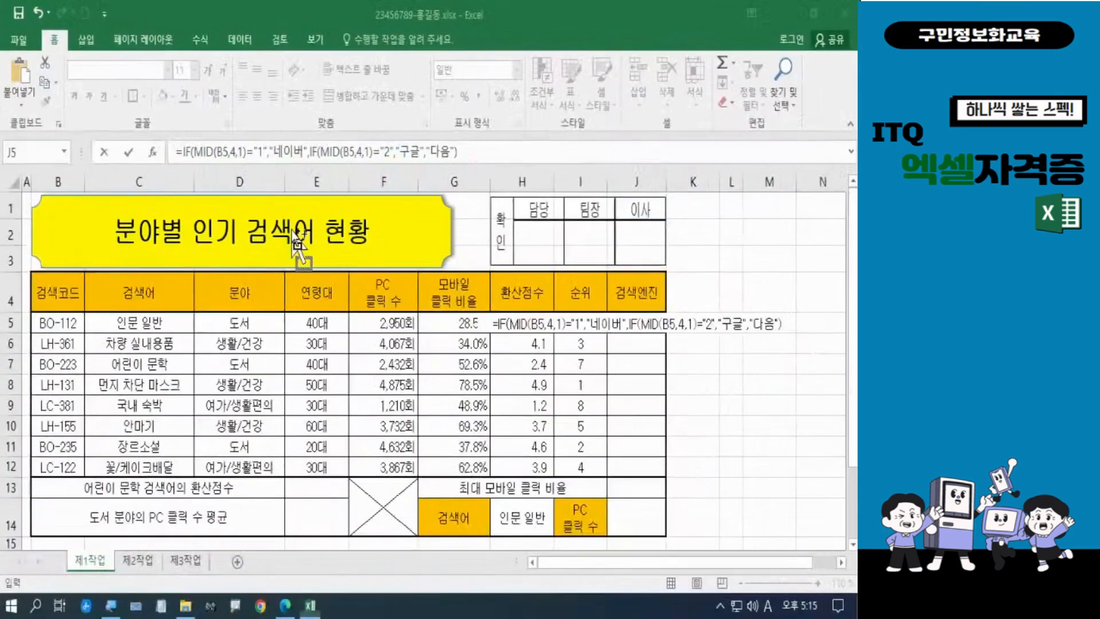
- Close the outer IF function with its final parenthesis and commit the 검색엔진 formula in J5
click(846, 156)
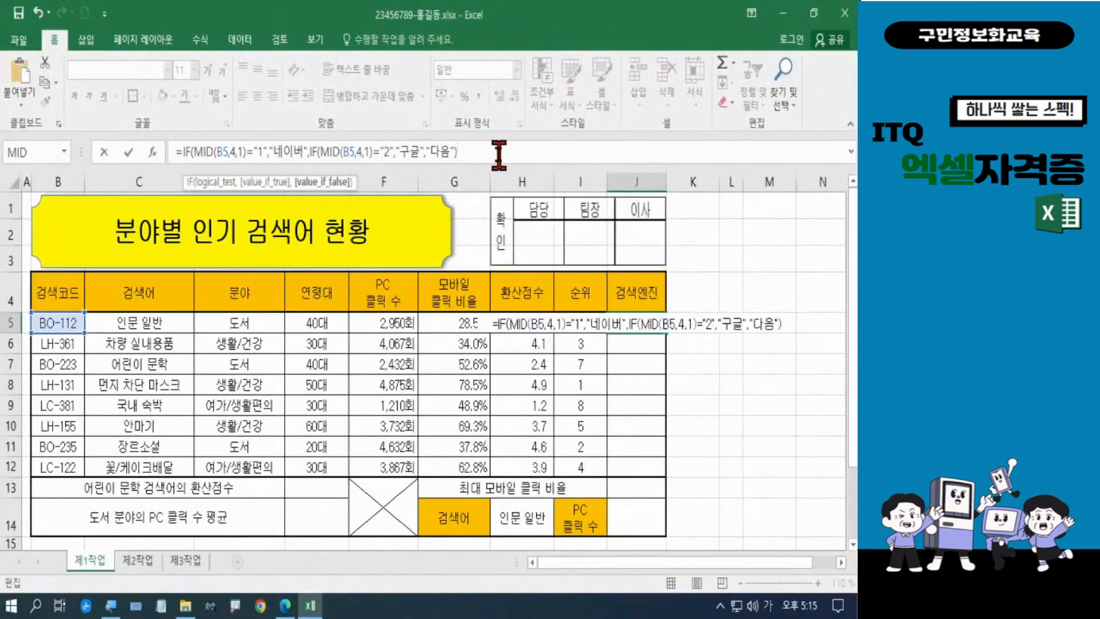
text())
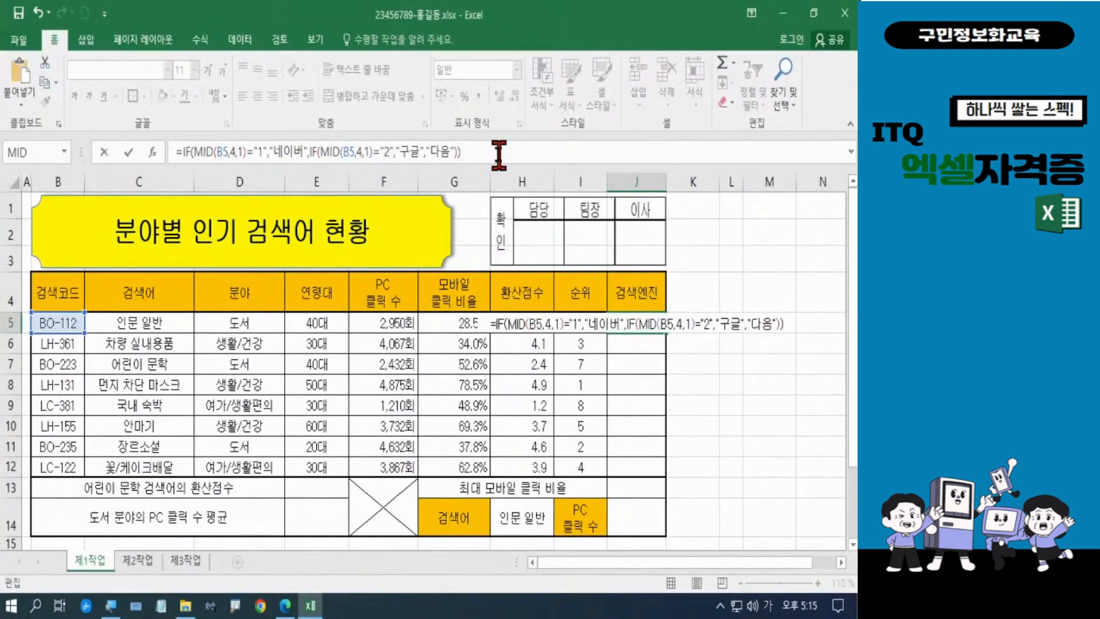
key(Return)
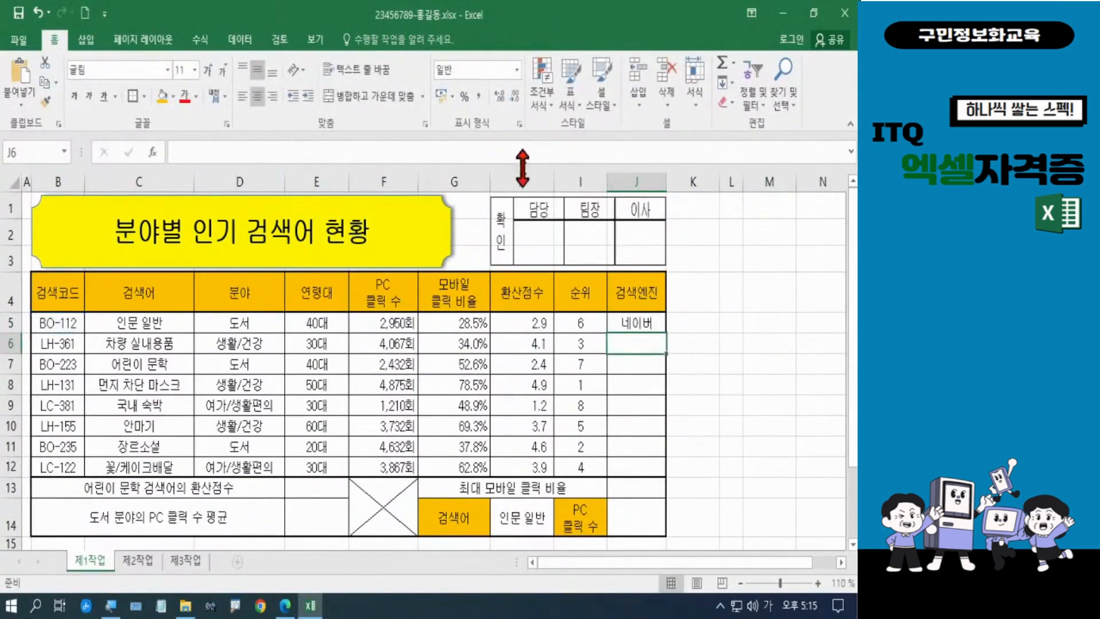
- Fill the J5 formula down through J12 without formatting to complete the 검색엔진 column
click(632, 321)
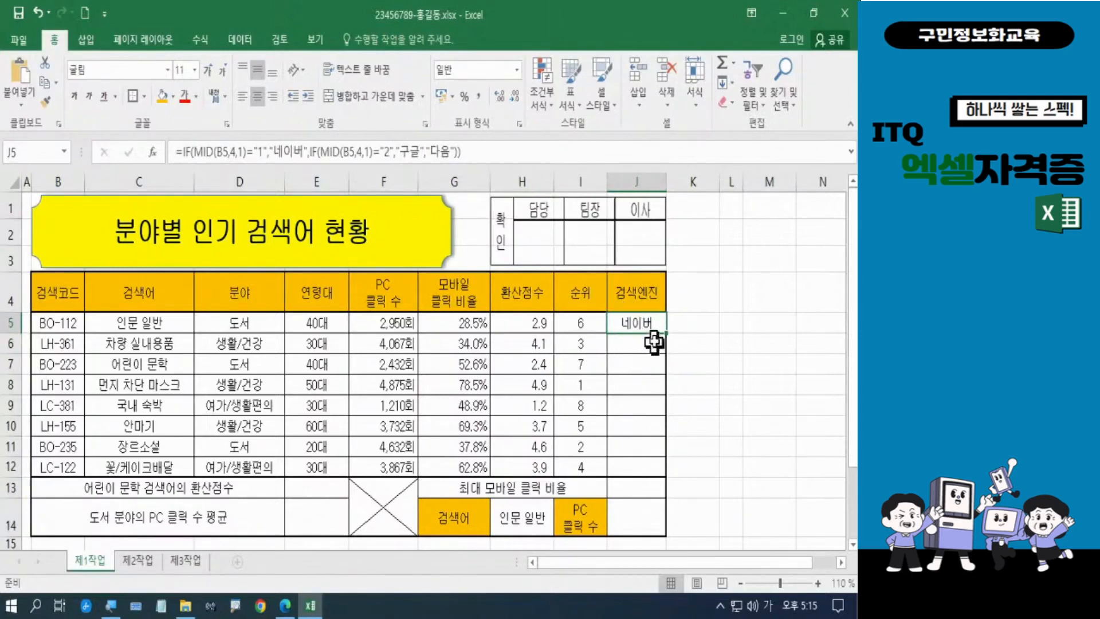
drag(668, 337, 669, 474)
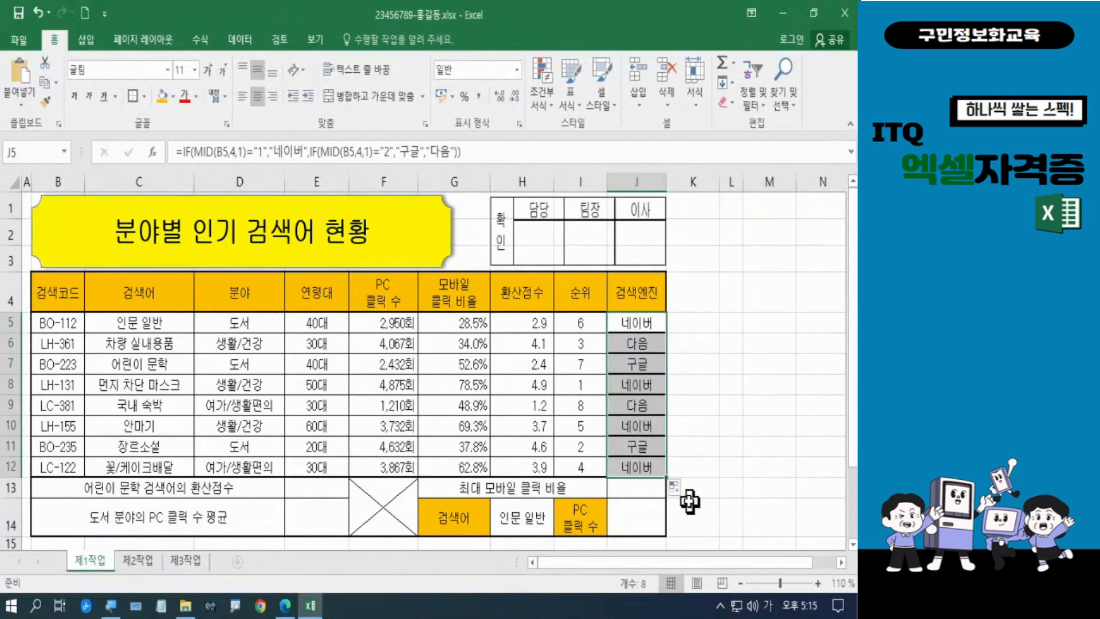
click(677, 489)
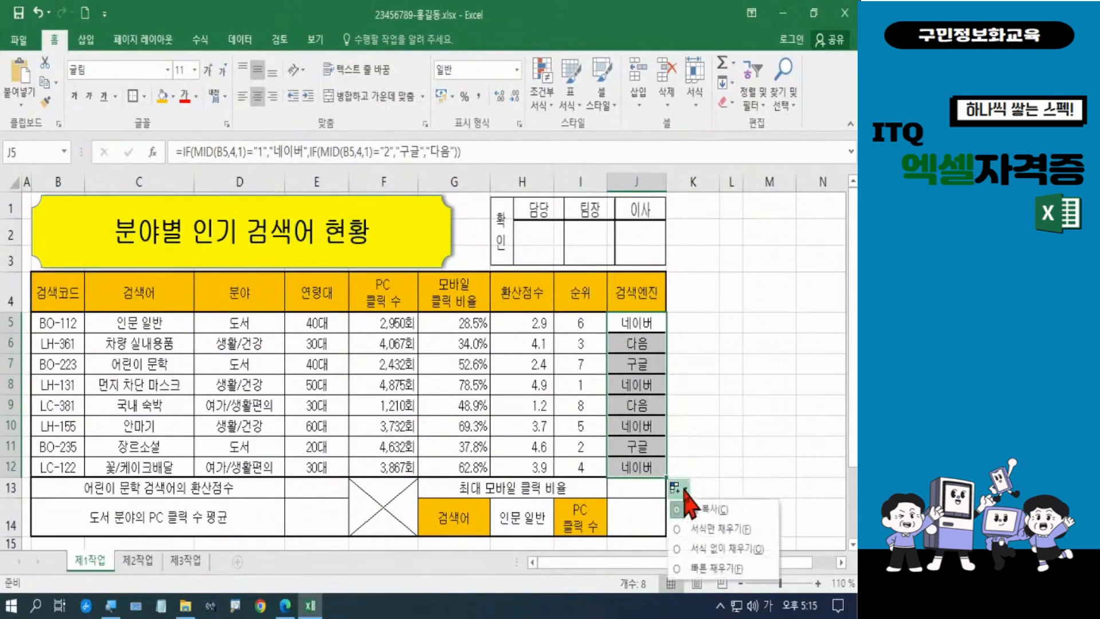
click(711, 548)
click(746, 518)
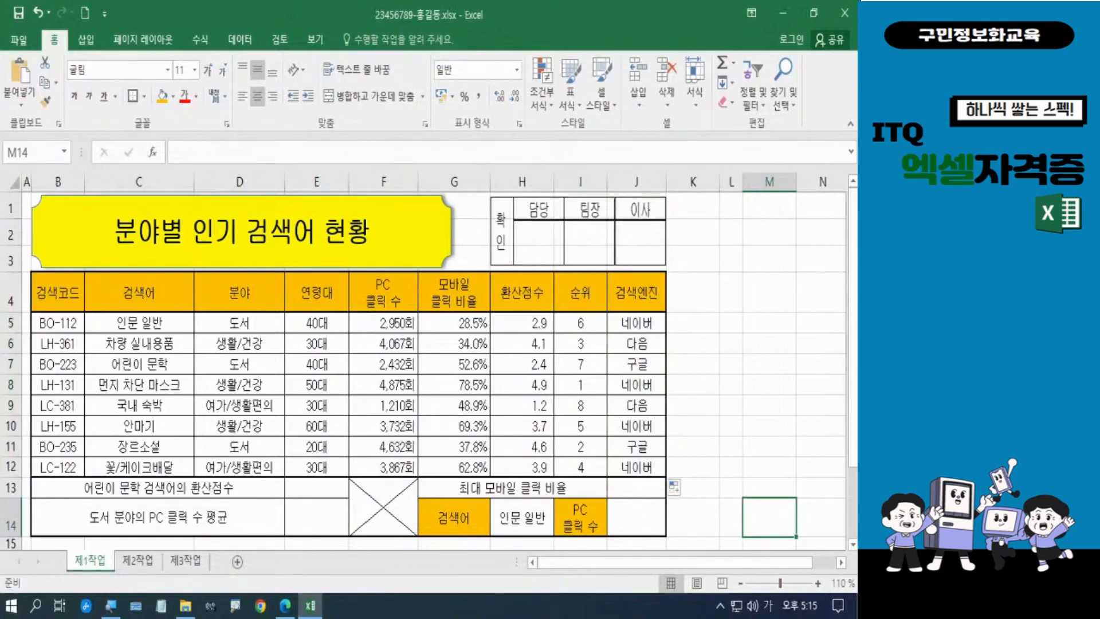
scroll(425, 366, down, 1)
scroll(594, 348, up, 1)
key(ctrl+2)
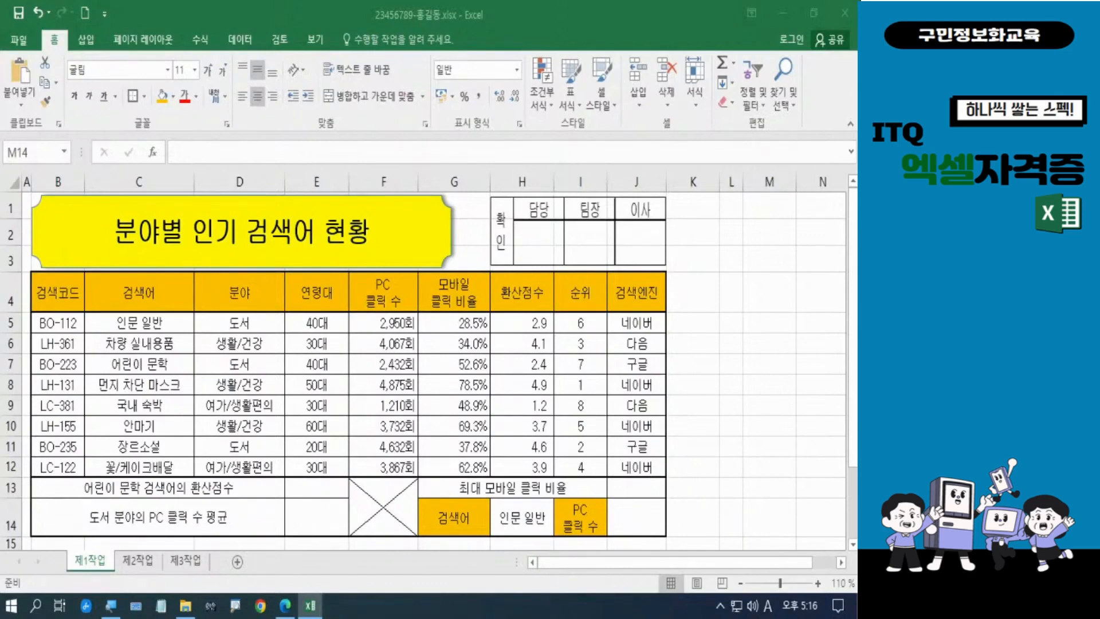
key(Hangul)
key(Hangul)
key(Hangul)
- Select cell E13, where the 어린이 문학 검색어의 환산점수 result belongs
click(304, 484)
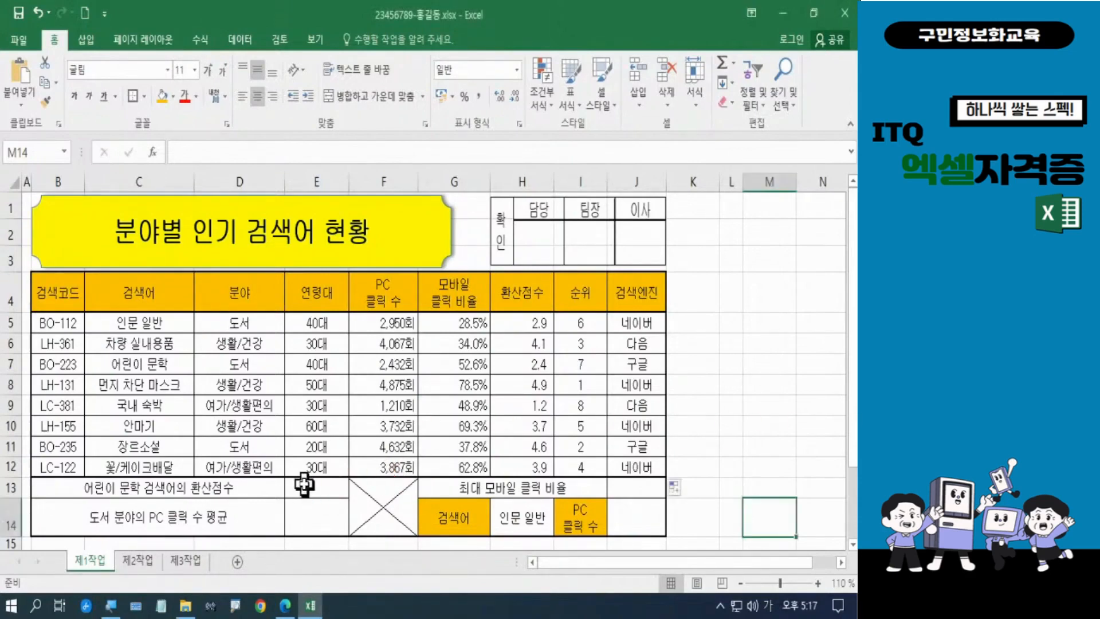
click(304, 484)
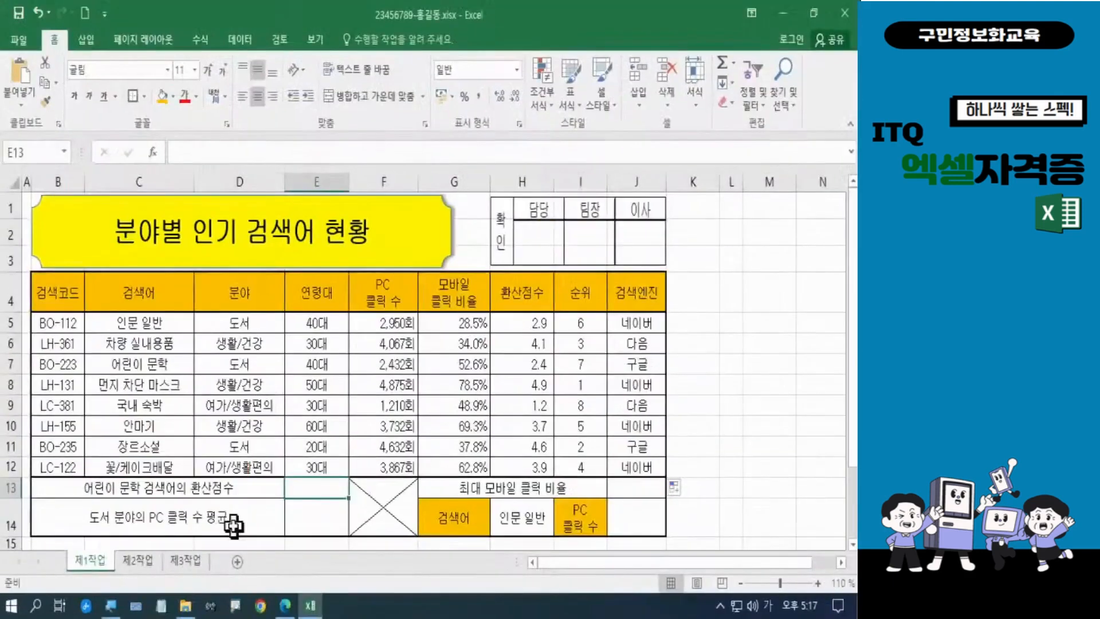
- Switch to the GE11-12A.pdf exam sheet and examine condition (3) on INDEX, MATCH and the & operator, plus the data table it refers to
click(533, 593)
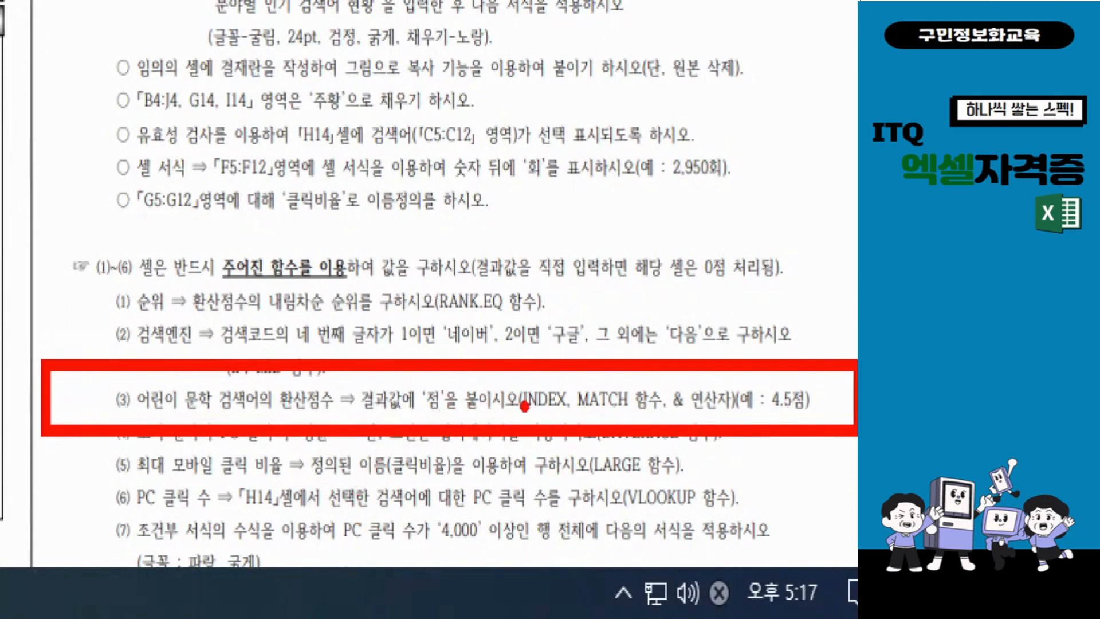
drag(516, 414, 659, 412)
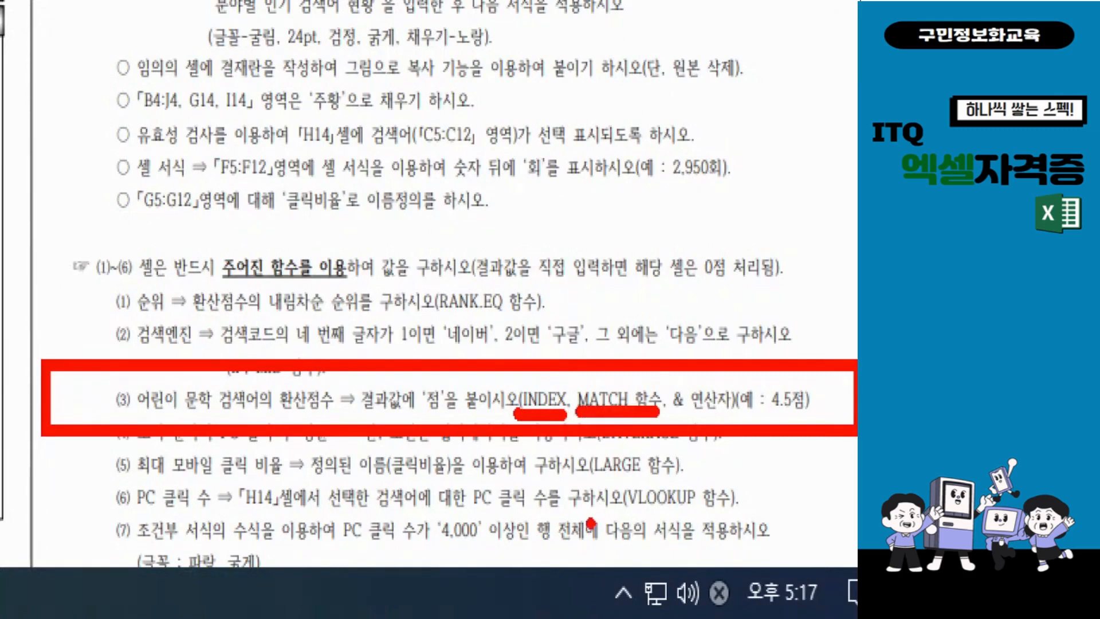
key(Escape)
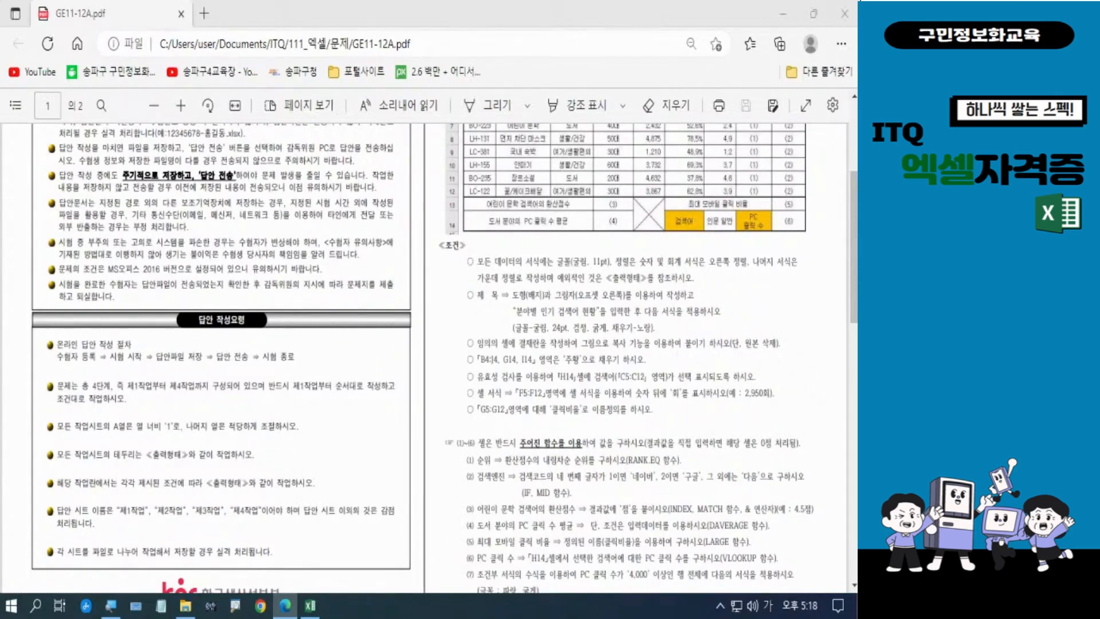
key(Hangul)
key(Hangul)
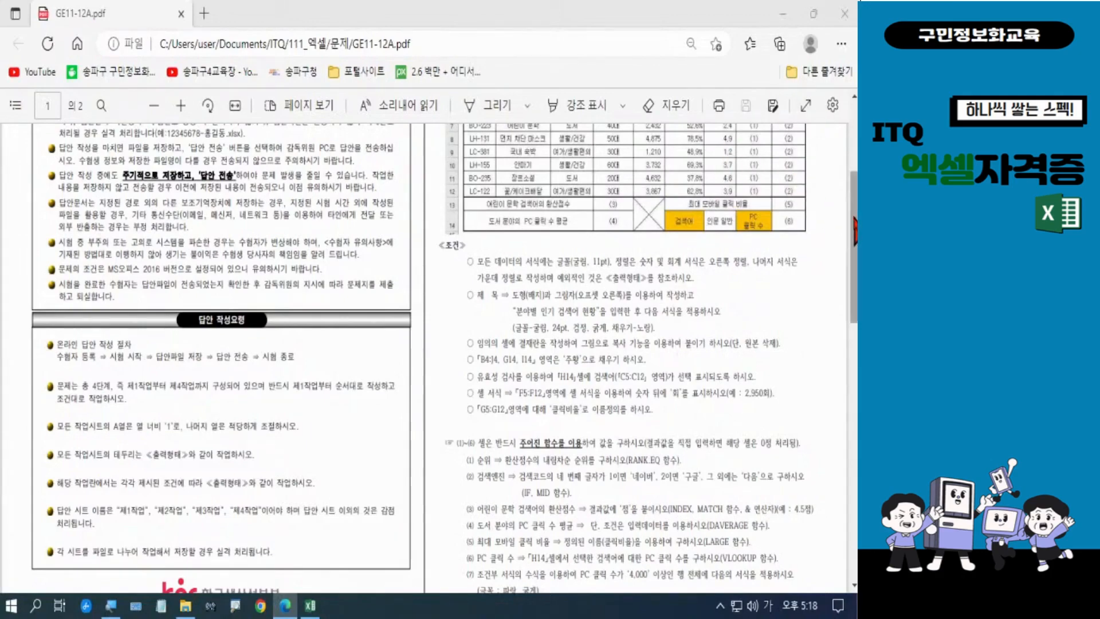
drag(854, 225, 850, 177)
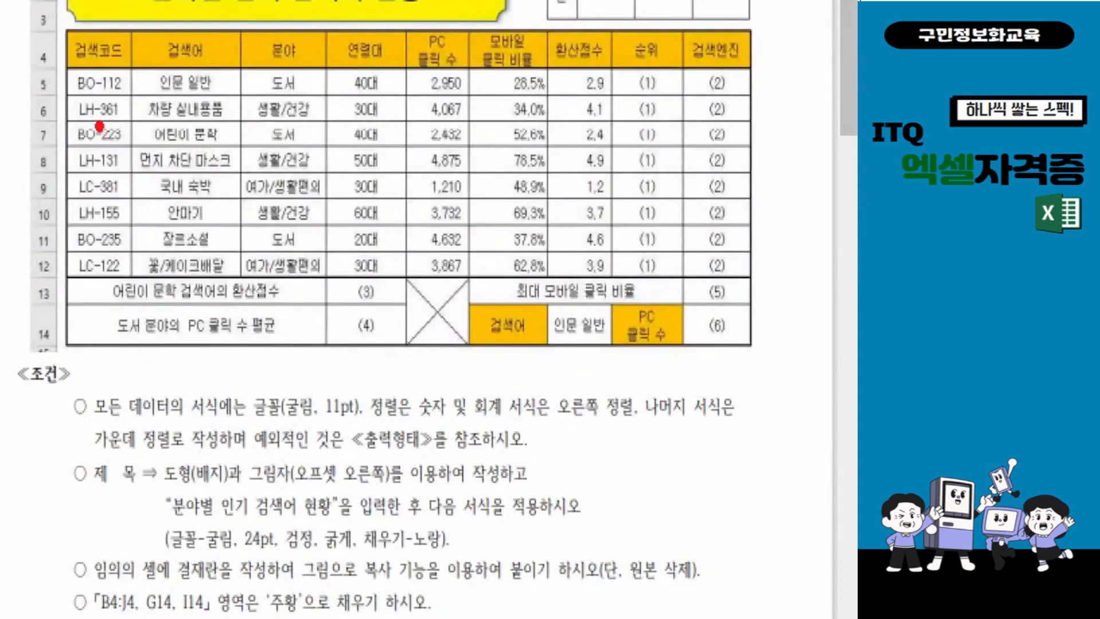
mouse_move(57, 62)
mouse_down()
mouse_move(232, 204)
mouse_move(599, 282)
mouse_move(752, 280)
mouse_up()
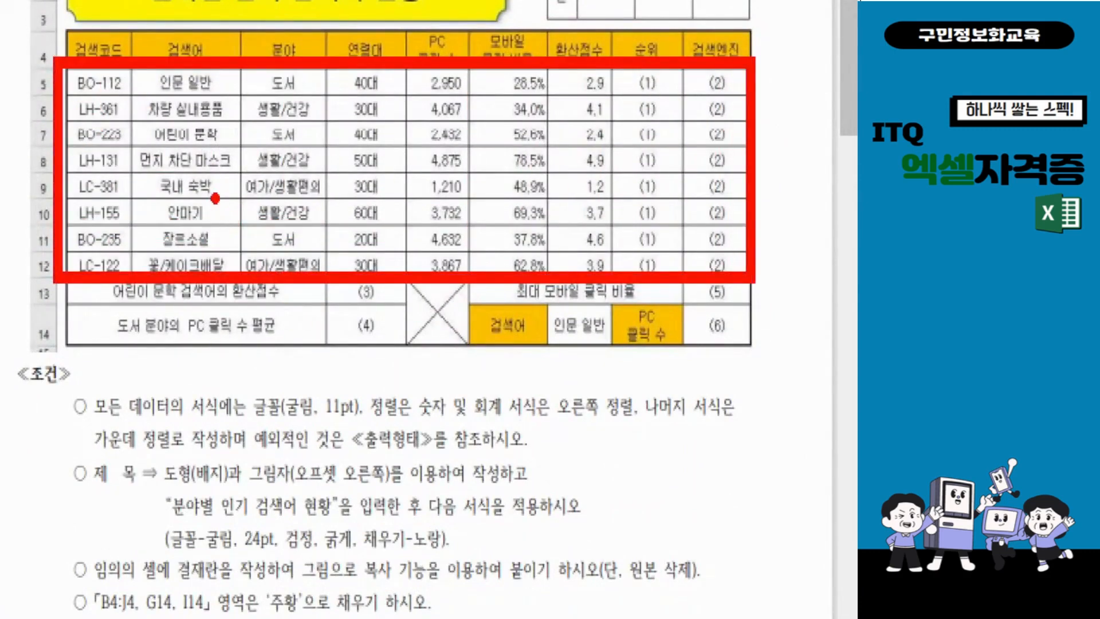
mouse_move(215, 199)
mouse_down()
mouse_move(150, 202)
mouse_move(142, 173)
mouse_move(203, 165)
mouse_move(220, 200)
mouse_up()
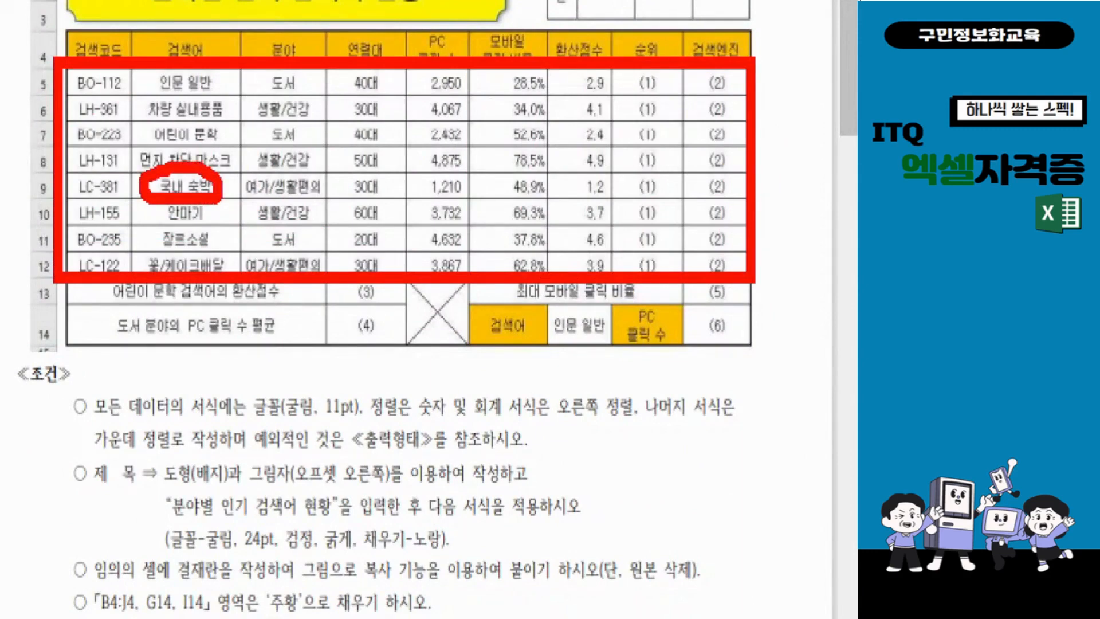
drag(155, 186, 450, 198)
click(451, 169)
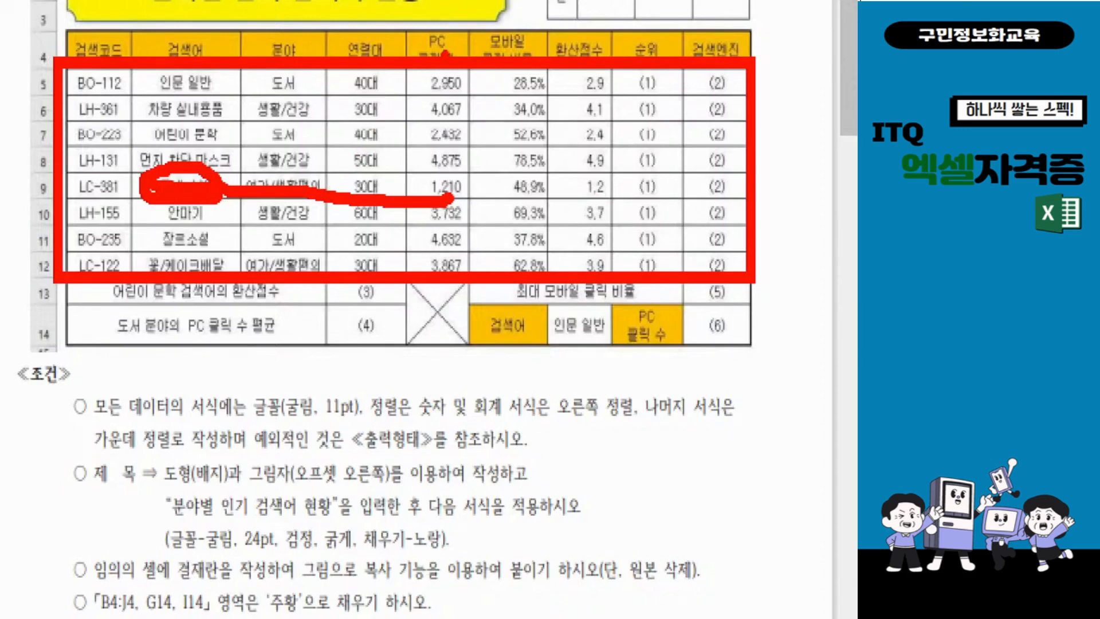
mouse_move(444, 55)
mouse_down()
mouse_move(445, 170)
mouse_move(471, 187)
mouse_move(447, 203)
mouse_move(418, 172)
mouse_move(474, 177)
mouse_move(475, 194)
mouse_up()
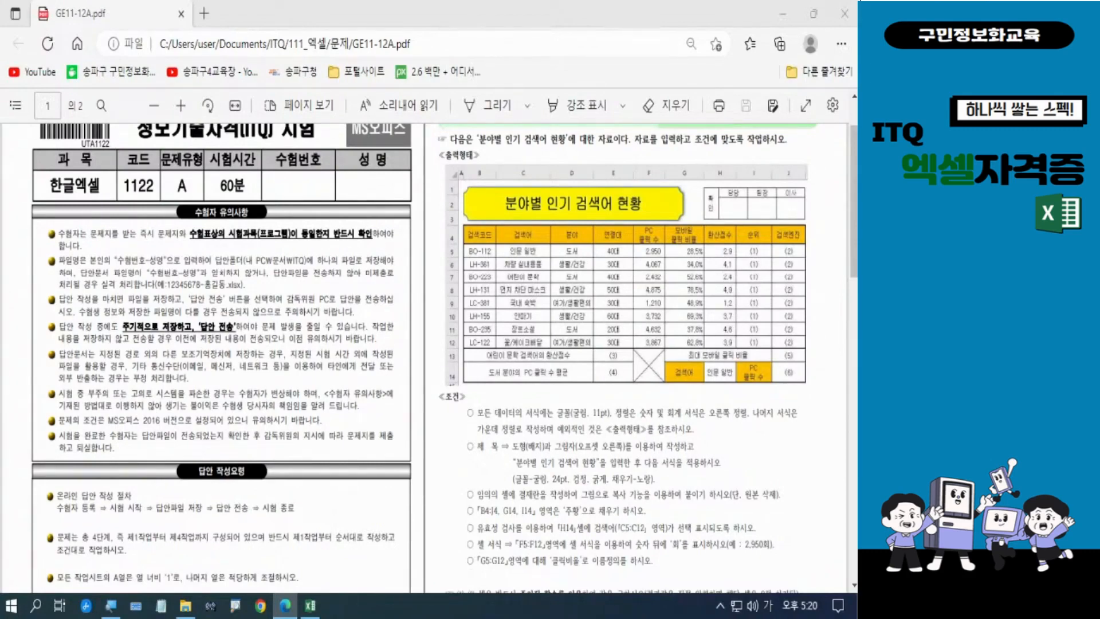
key(Hangul)
key(Hangul)
- Switch back to the Excel workbook and save it under its existing name
click(311, 607)
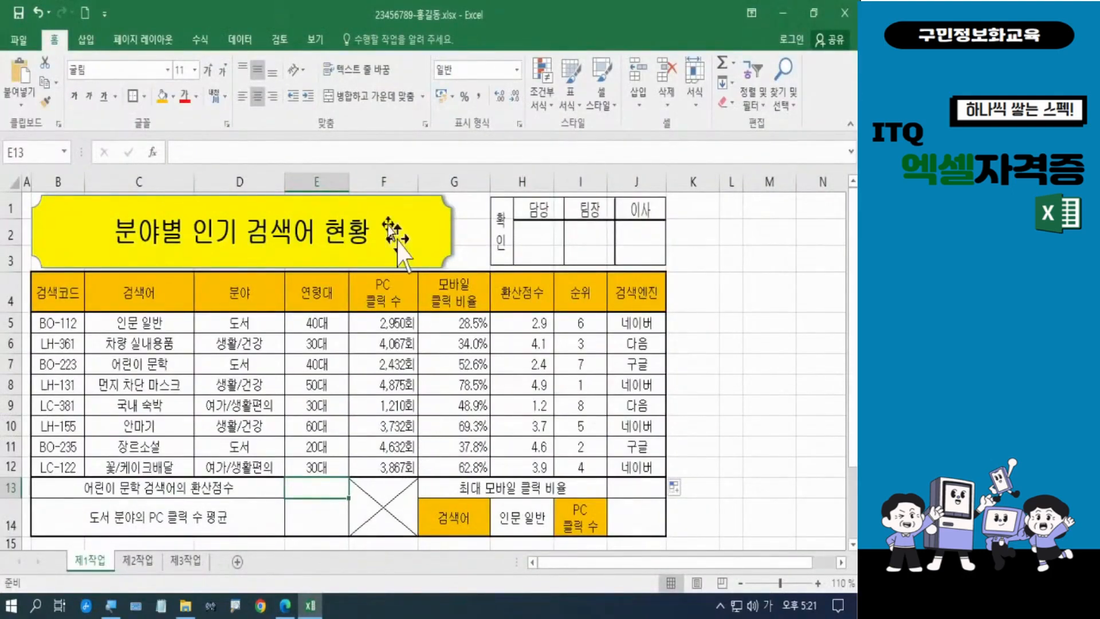
click(15, 41)
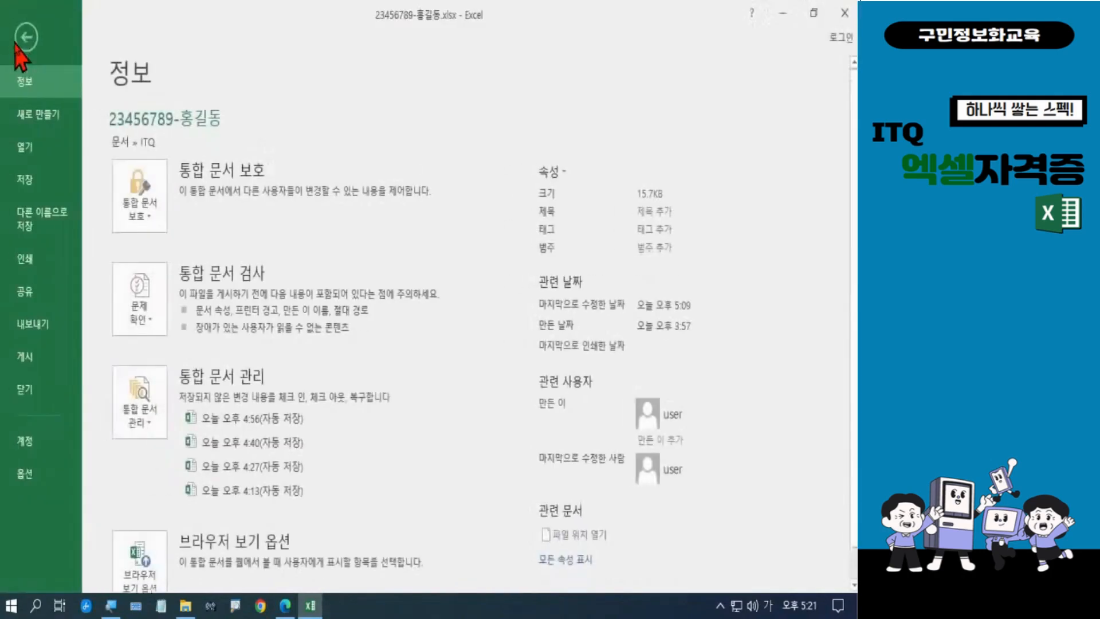
click(23, 181)
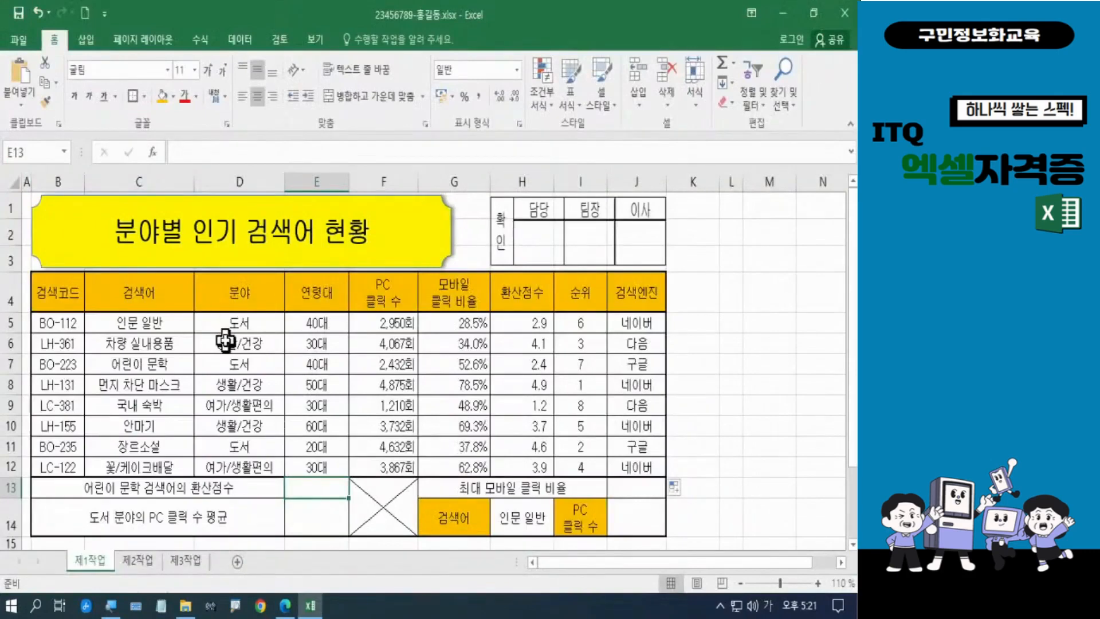